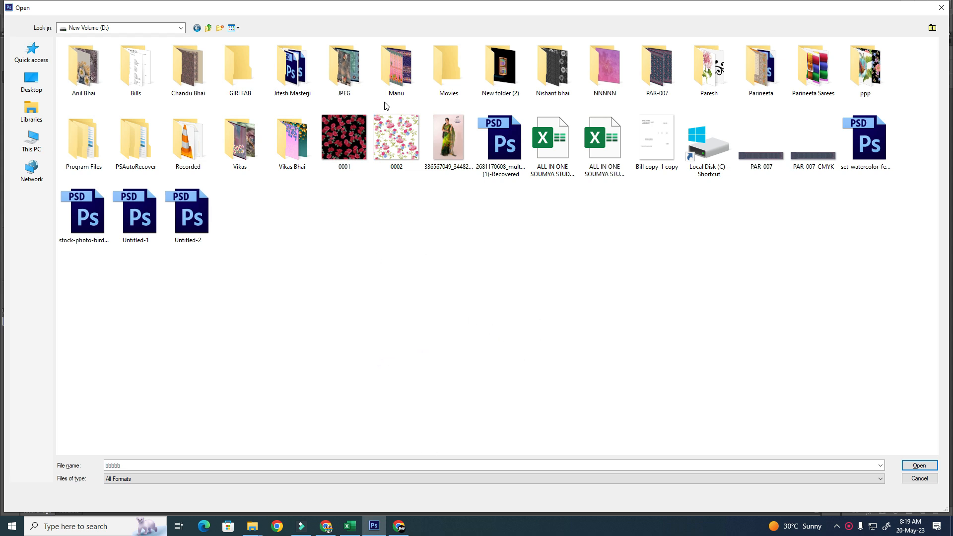
# Step: Switch to WhatsApp Web in Chrome and look through the recent group images, ending on the striped peacock design
pyautogui.click(406, 526)
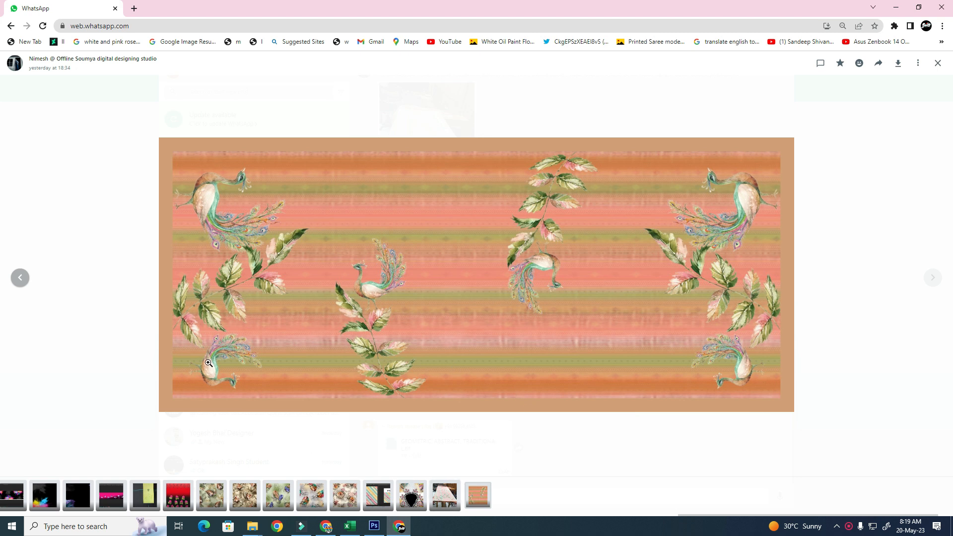
pyautogui.press('Left')
pyautogui.press('Left')
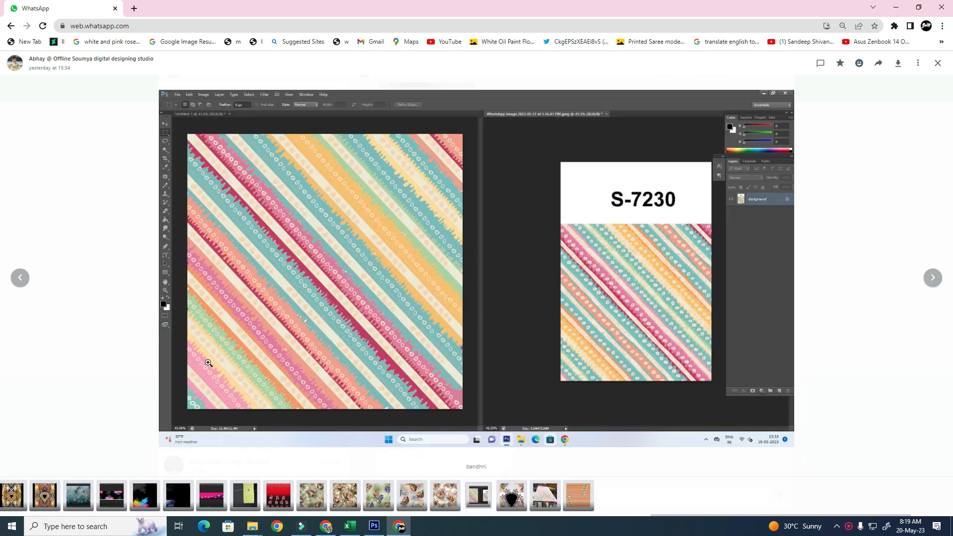
pyautogui.press('Right')
pyautogui.press('Right')
pyautogui.press('Right')
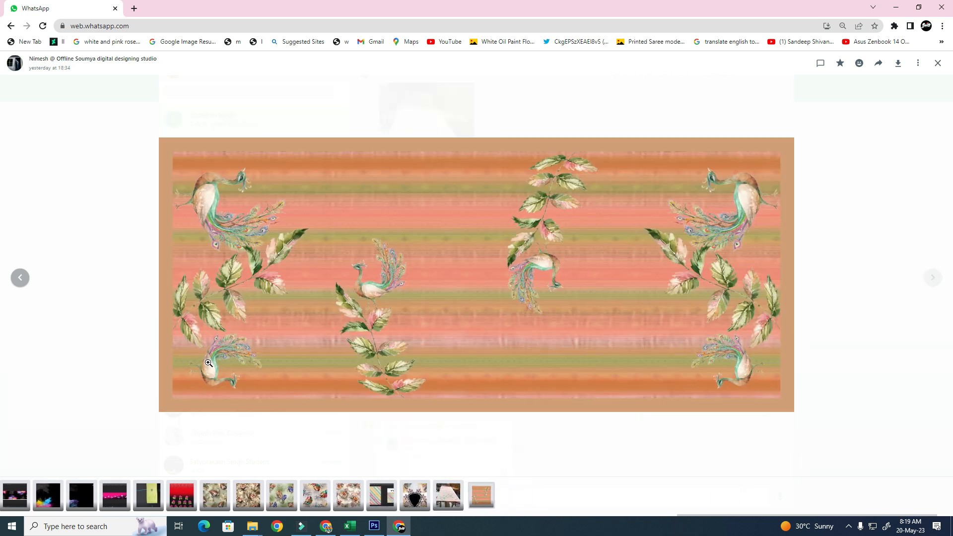
# Step: Examine the peacock and leaf motifs of the striped design up close
pyautogui.click(499, 290)
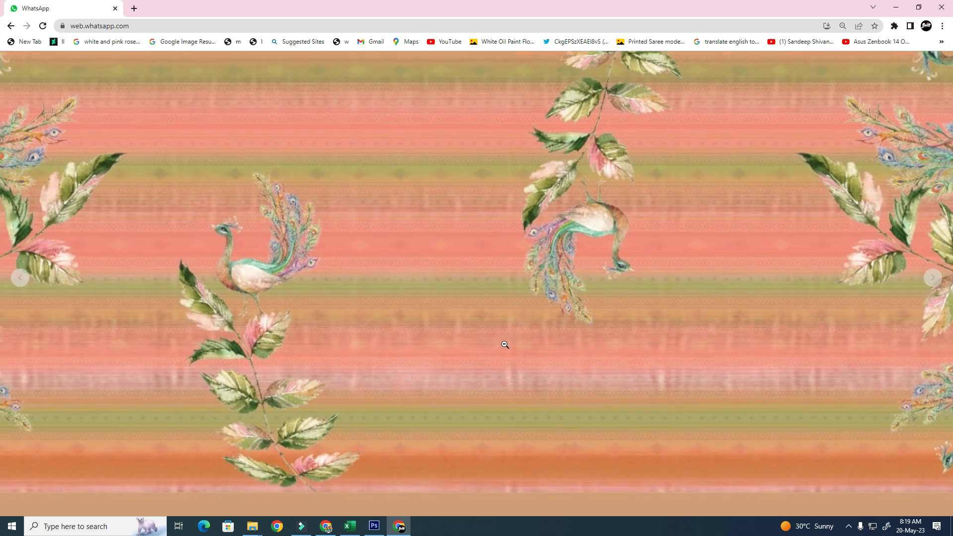
pyautogui.click(496, 326)
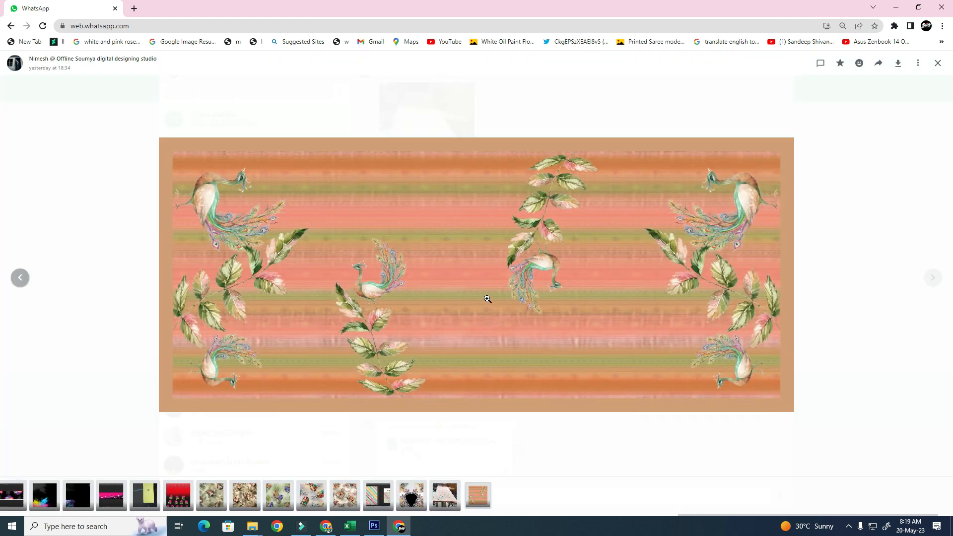
pyautogui.click(467, 307)
pyautogui.click(506, 304)
pyautogui.click(596, 258)
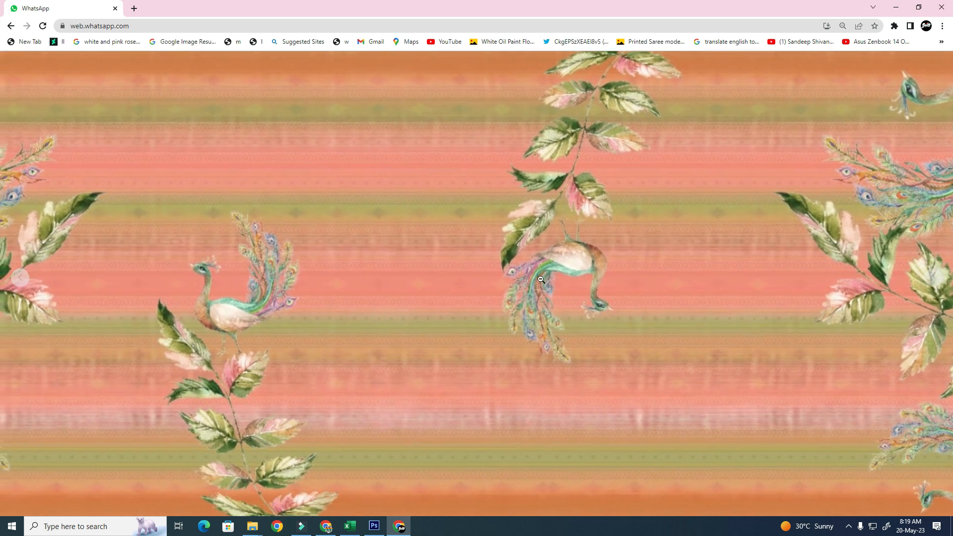
pyautogui.click(560, 250)
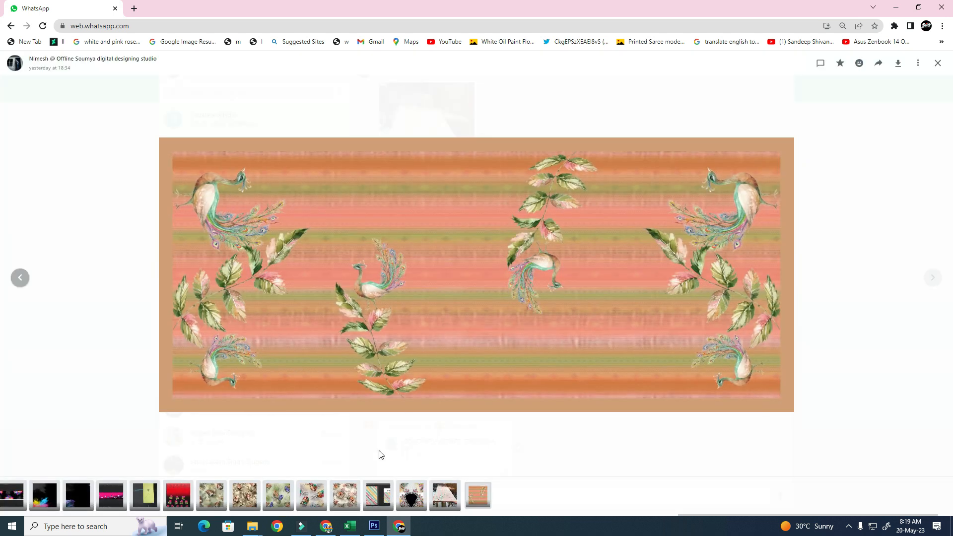
# Step: Open the photo of the printed pink fabric on the table and examine it enlarged
pyautogui.click(434, 496)
pyautogui.click(491, 295)
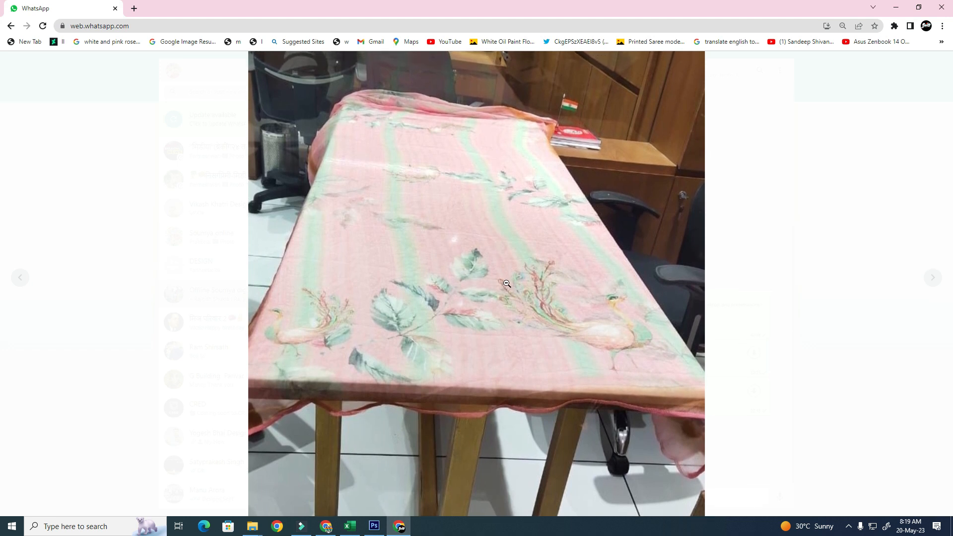
pyautogui.click(554, 303)
# Step: Return to the striped peacock design and examine its motif placement and background stripes enlarged
pyautogui.click(511, 496)
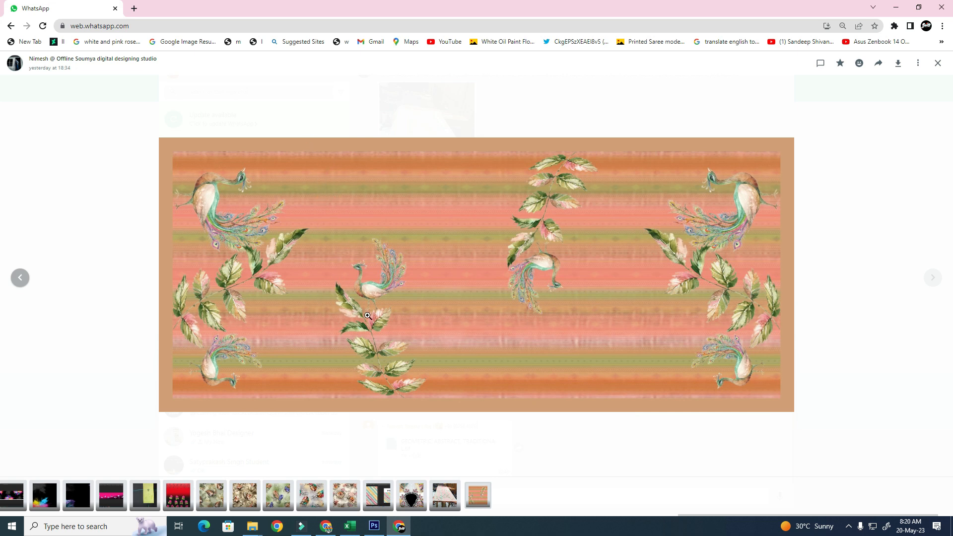
pyautogui.click(498, 300)
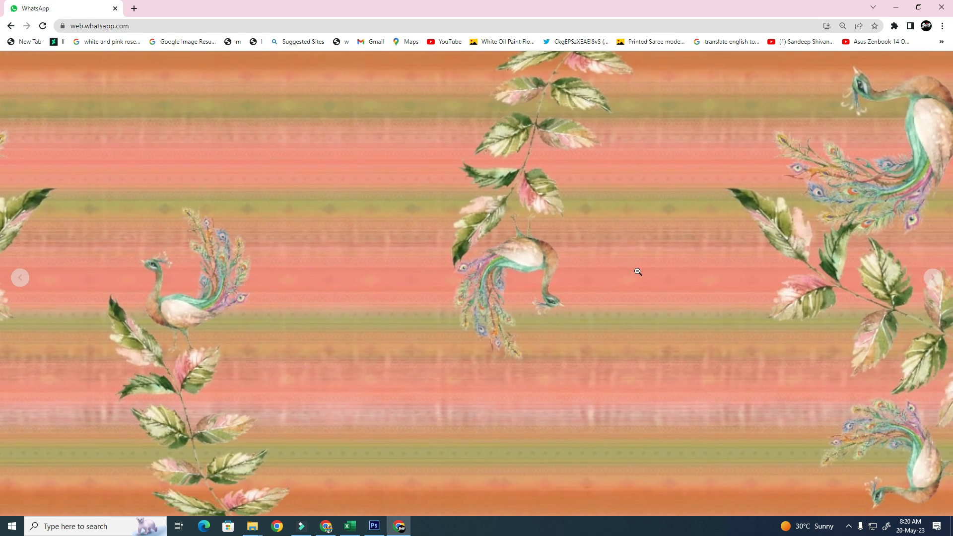
pyautogui.click(637, 272)
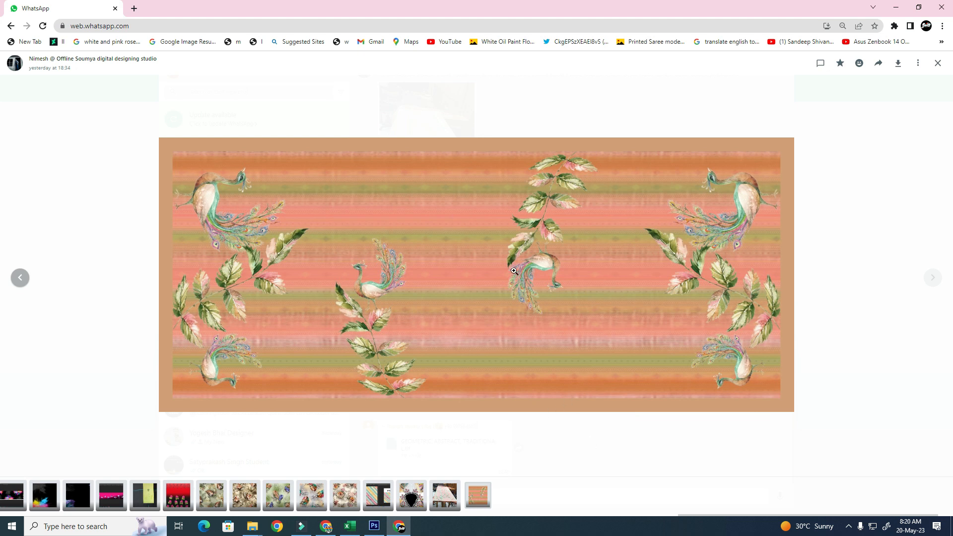
# Step: Copy the enlarged striped peacock design image to the clipboard
pyautogui.click(439, 287)
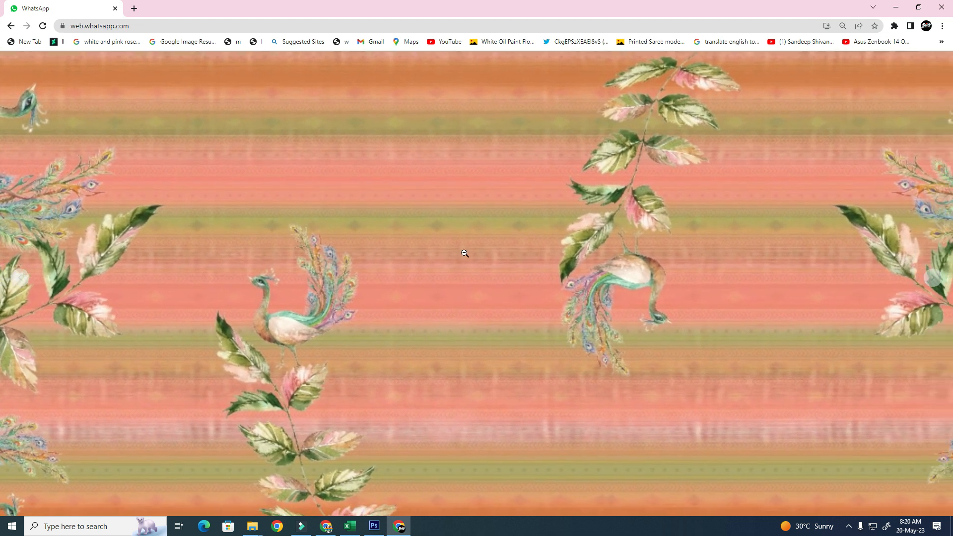
pyautogui.rightClick(465, 251)
pyautogui.click(510, 285)
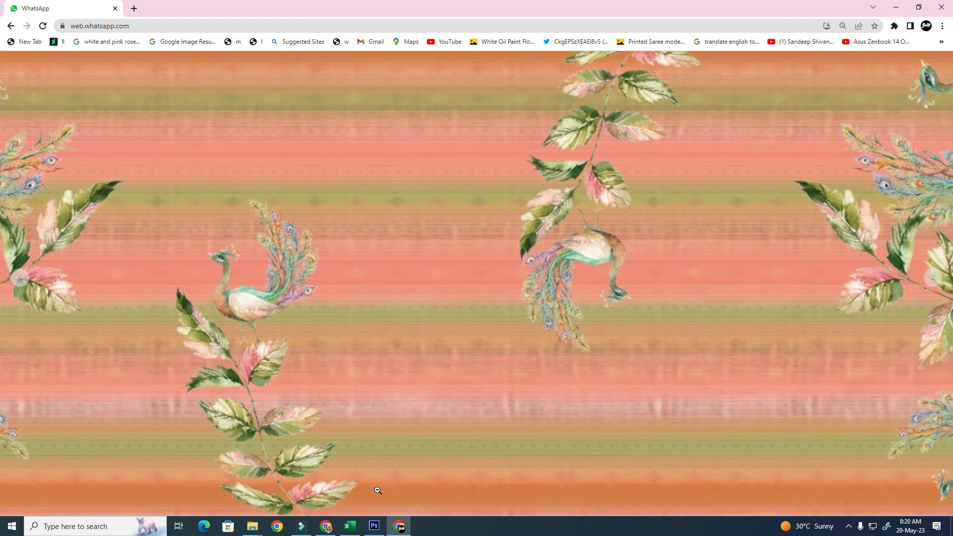
# Step: Switch to Photoshop, dismiss the Open dialog and paste the copied peacock design into a new document
pyautogui.click(376, 526)
pyautogui.click(941, 5)
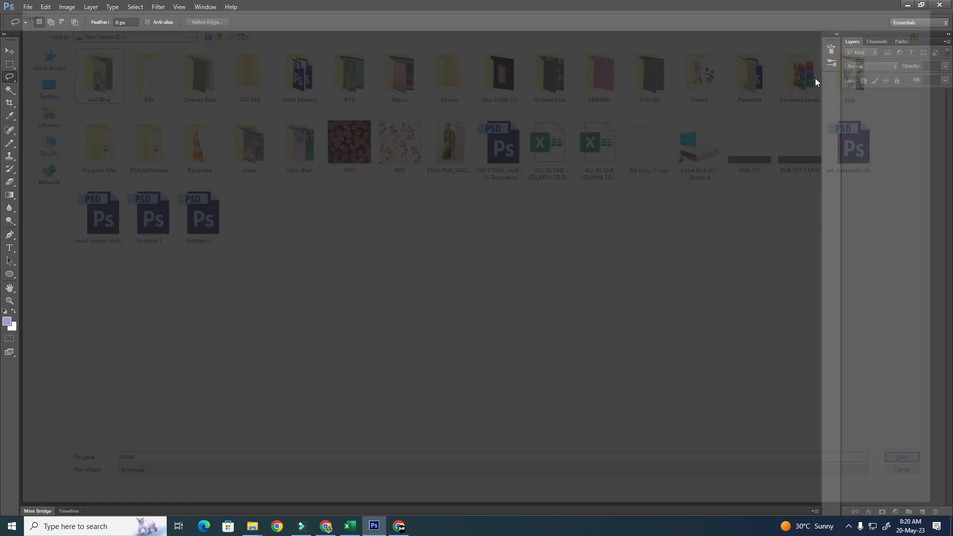
pyautogui.hotkey('ctrl', 'n')
pyautogui.press('Return')
pyautogui.hotkey('ctrl', 'v')
pyautogui.moveTo(696, 437); pyautogui.dragTo(811, 471)
pyautogui.press('Tab')
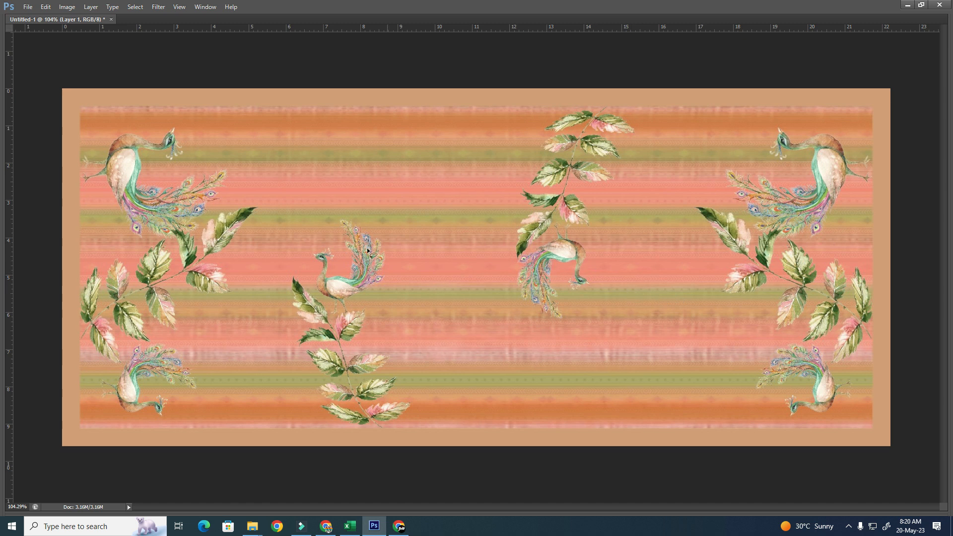
# Step: Examine the small peacock in the design's lower-left corner and outline it with a freehand lasso selection
pyautogui.moveTo(103, 204); pyautogui.dragTo(472, 416)
pyautogui.moveTo(457, 291); pyautogui.dragTo(531, 215)
pyautogui.moveTo(108, 201); pyautogui.dragTo(397, 503)
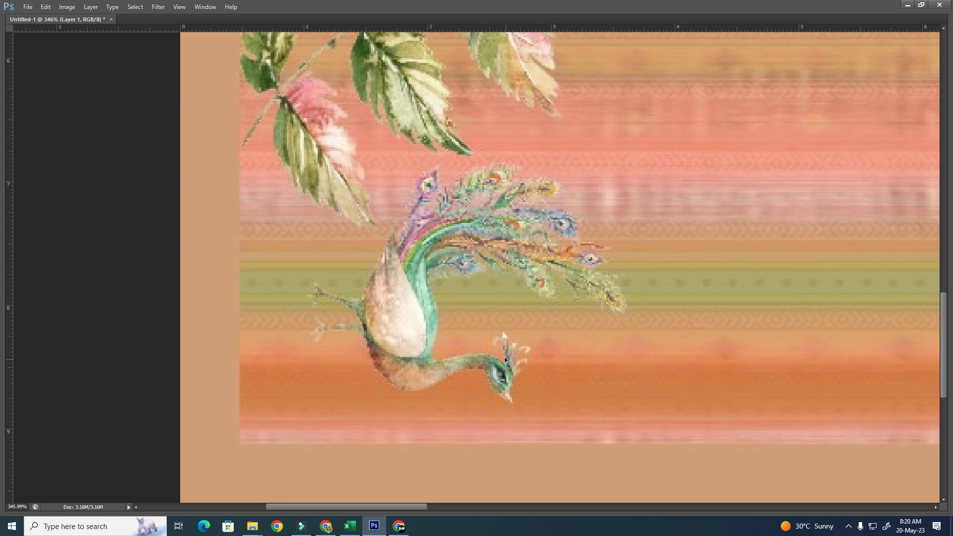
pyautogui.moveTo(309, 257)
pyautogui.mouseDown()
pyautogui.moveTo(311, 353)
pyautogui.moveTo(317, 368)
pyautogui.moveTo(313, 326)
pyautogui.moveTo(322, 373)
pyautogui.mouseUp()
pyautogui.click(322, 373)
pyautogui.moveTo(728, 139)
pyautogui.mouseDown()
pyautogui.moveTo(436, 119)
pyautogui.moveTo(646, 220)
pyautogui.moveTo(593, 207)
pyautogui.mouseUp()
pyautogui.hotkey('ctrl', '-')
pyautogui.hotkey('ctrl', '-')
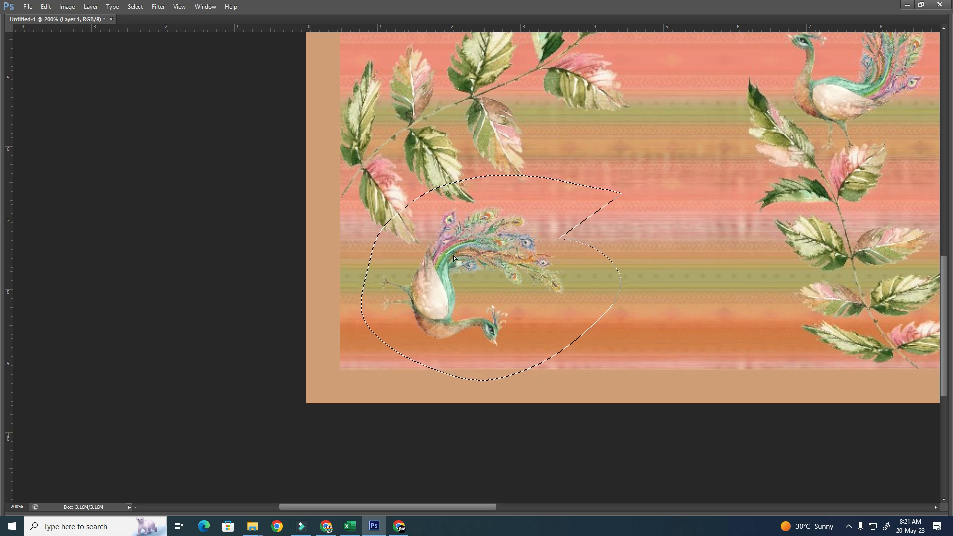
# Step: Outline the narrow gap between the small lower-left peacock's feet and the left border with the lasso, and check the neighbouring motifs
pyautogui.moveTo(350, 395)
pyautogui.mouseDown()
pyautogui.moveTo(399, 357)
pyautogui.moveTo(368, 221)
pyautogui.mouseUp()
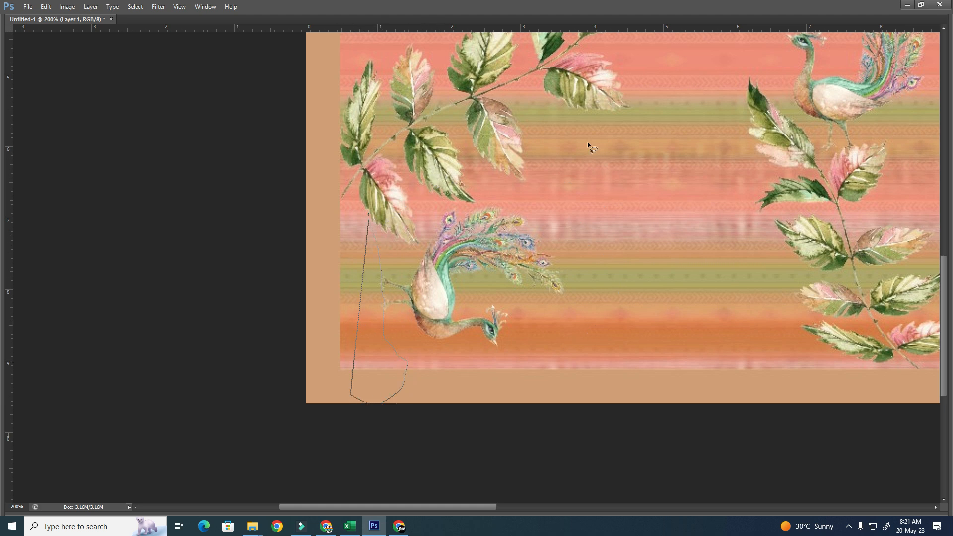
pyautogui.hscroll(6, 587, 142)
pyautogui.hotkey('ctrl', 'd')
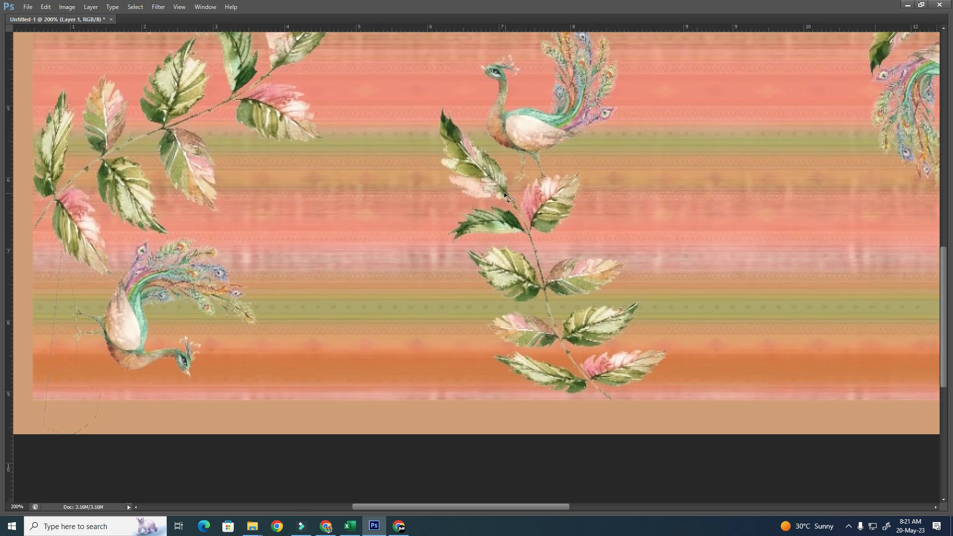
pyautogui.scroll(3, 424, 275)
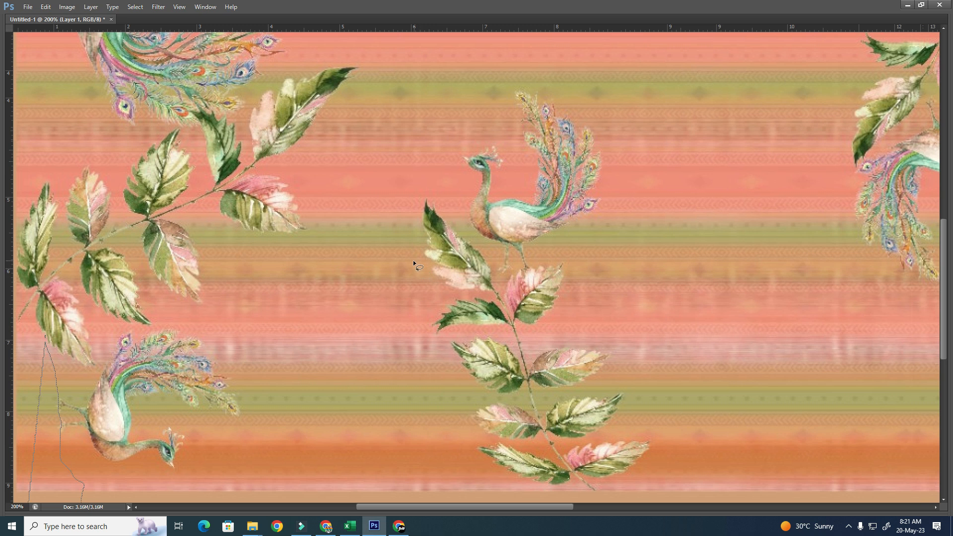
pyautogui.hotkey('ctrl', '-')
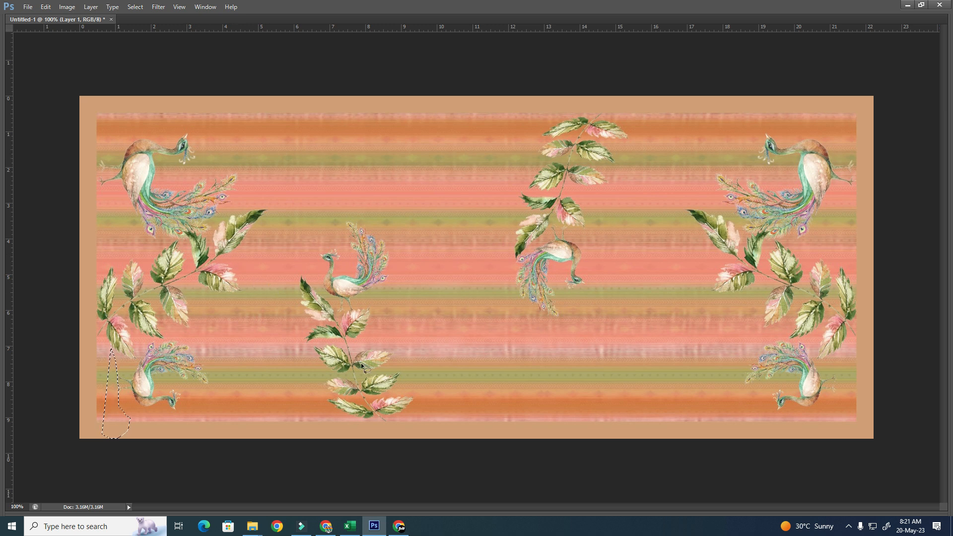
# Step: Outline the leaf branch on the design's right side with the lasso and compare it with the middle and left-side motifs
pyautogui.moveTo(456, 115); pyautogui.dragTo(901, 457)
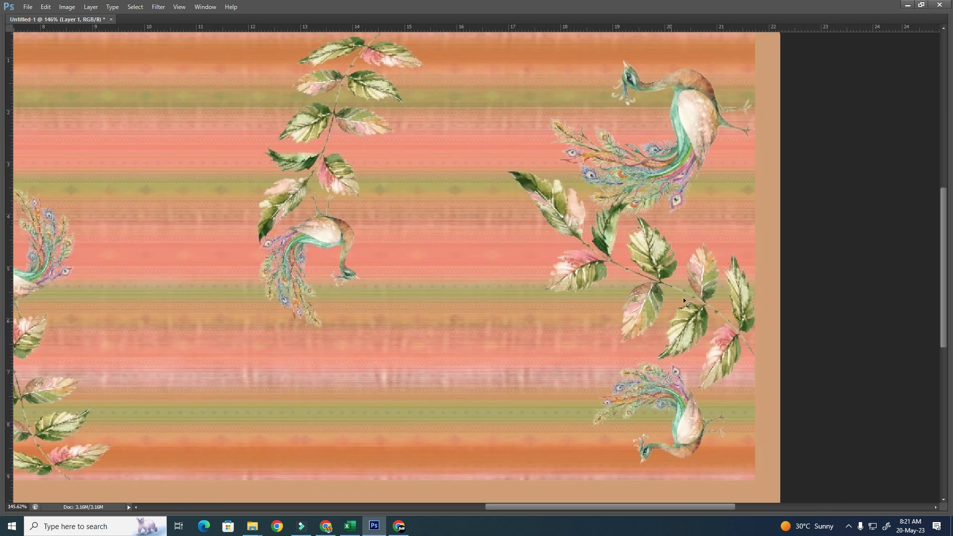
pyautogui.moveTo(767, 291)
pyautogui.mouseDown()
pyautogui.moveTo(601, 204)
pyautogui.moveTo(698, 360)
pyautogui.moveTo(757, 376)
pyautogui.mouseUp()
pyautogui.moveTo(334, 125); pyautogui.dragTo(432, 210)
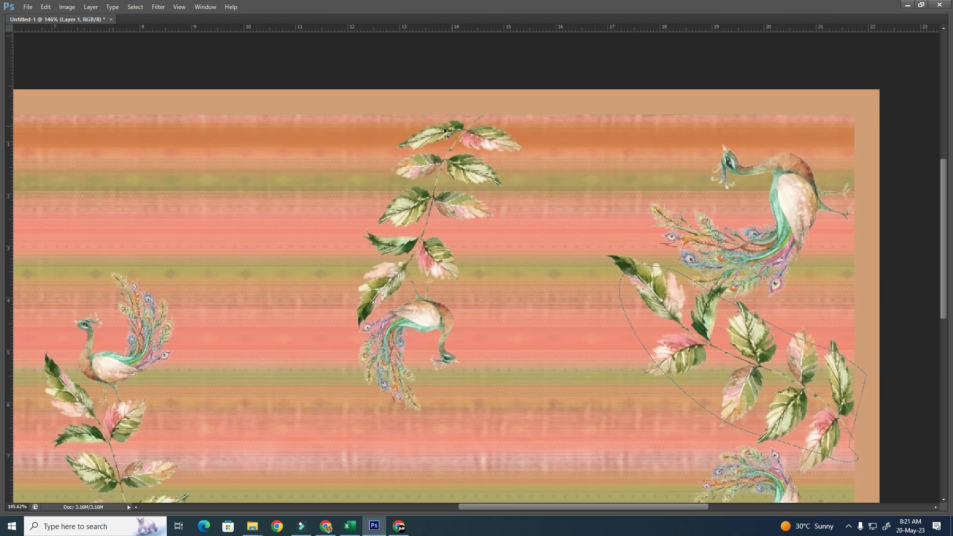
pyautogui.moveTo(349, 257); pyautogui.dragTo(432, 215)
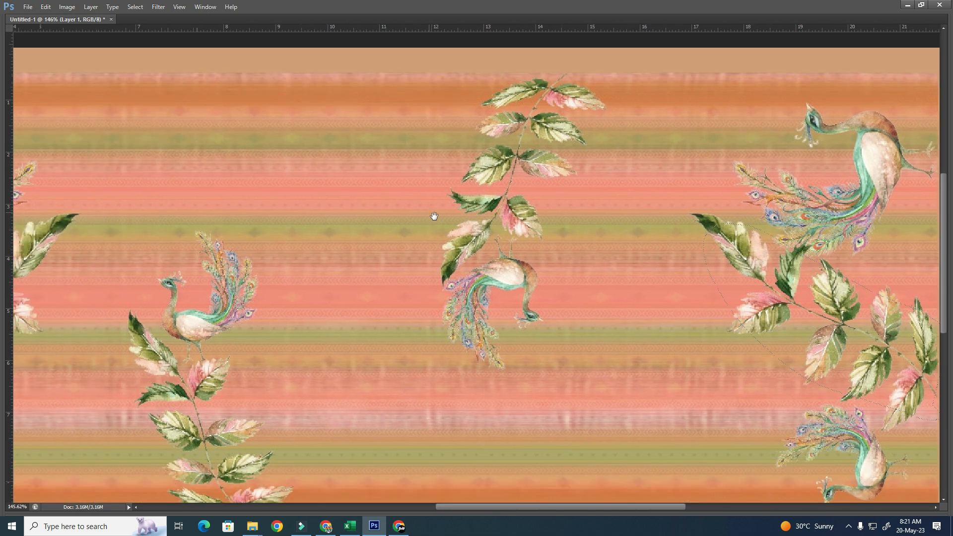
pyautogui.moveTo(346, 275); pyautogui.dragTo(489, 174)
pyautogui.moveTo(154, 174); pyautogui.dragTo(309, 192)
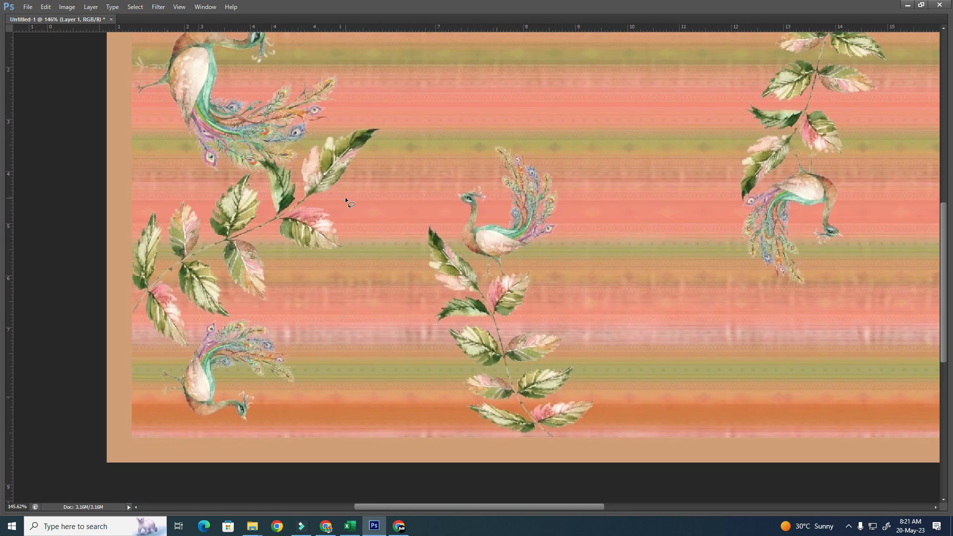
pyautogui.hotkey('ctrl', '-')
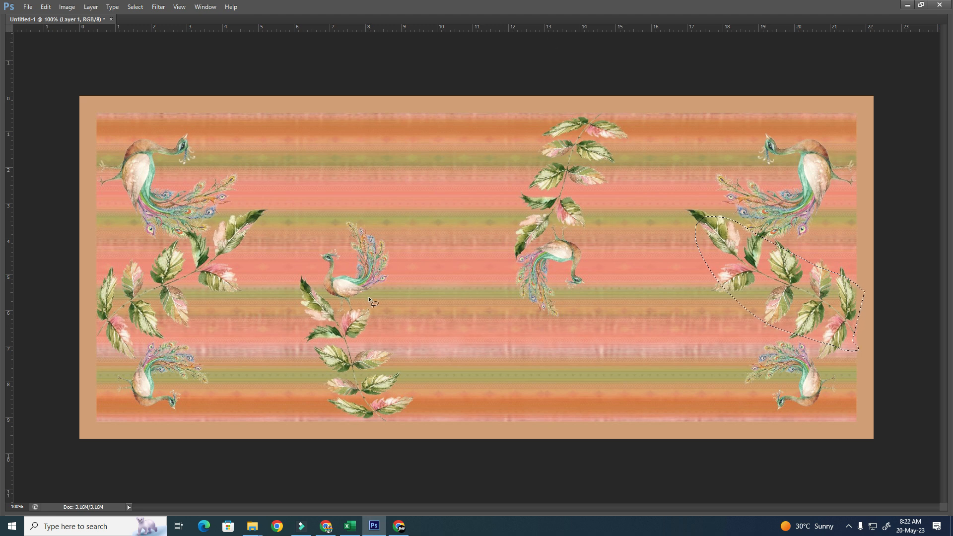
# Step: Examine the design's left half and outline the upright peacock left of the centre with the lasso
pyautogui.hotkey('ctrl', 'space')
pyautogui.moveTo(102, 97); pyautogui.dragTo(387, 490)
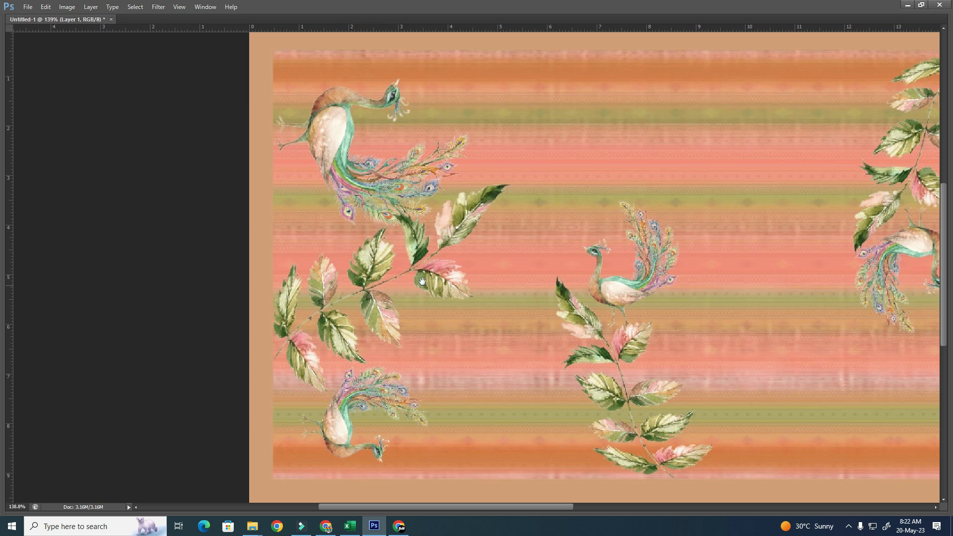
pyautogui.hscroll(3, 410, 287)
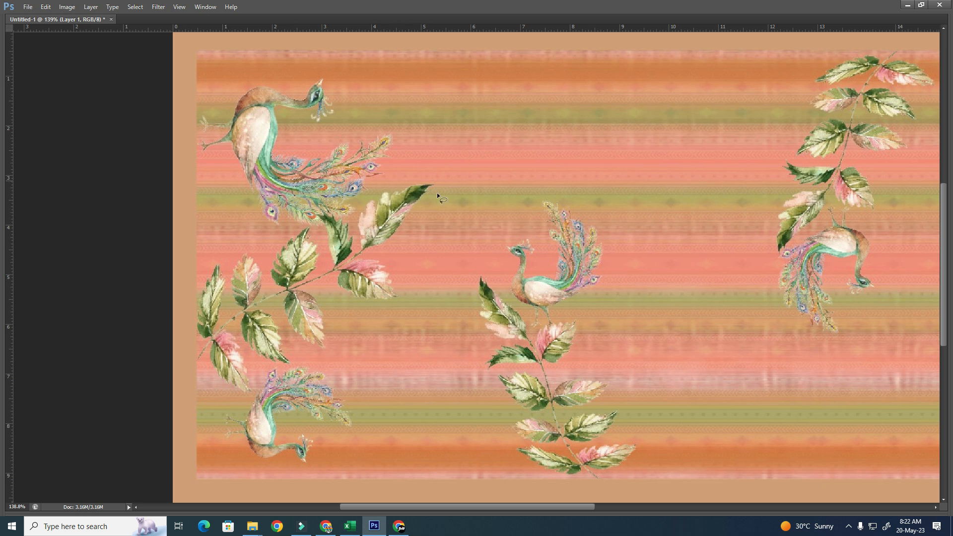
pyautogui.moveTo(630, 247); pyautogui.dragTo(621, 294)
pyautogui.hotkey('ctrl', '-')
pyautogui.hotkey('ctrl', '-')
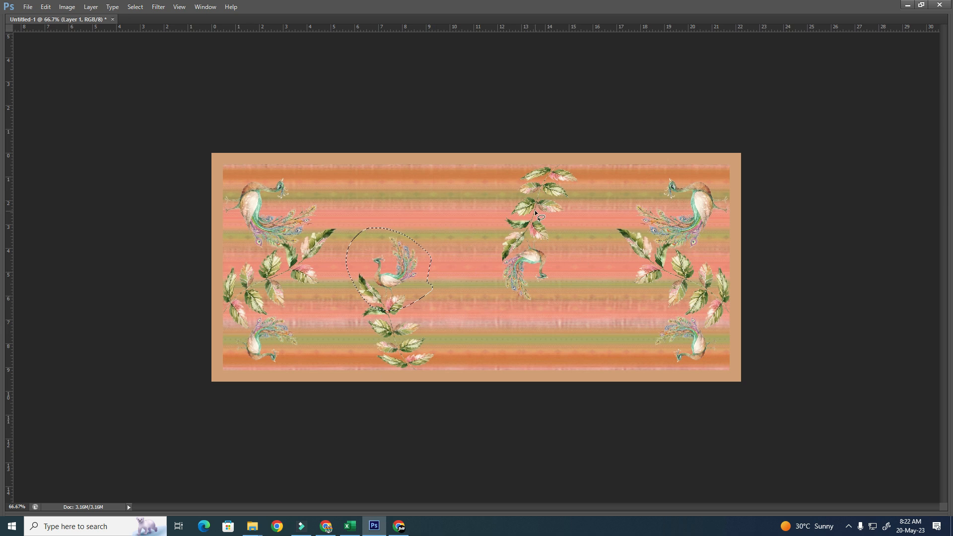
# Step: Examine the motifs on the design's right half and the overall layout of the whole design
pyautogui.scroll(5, 585, 275)
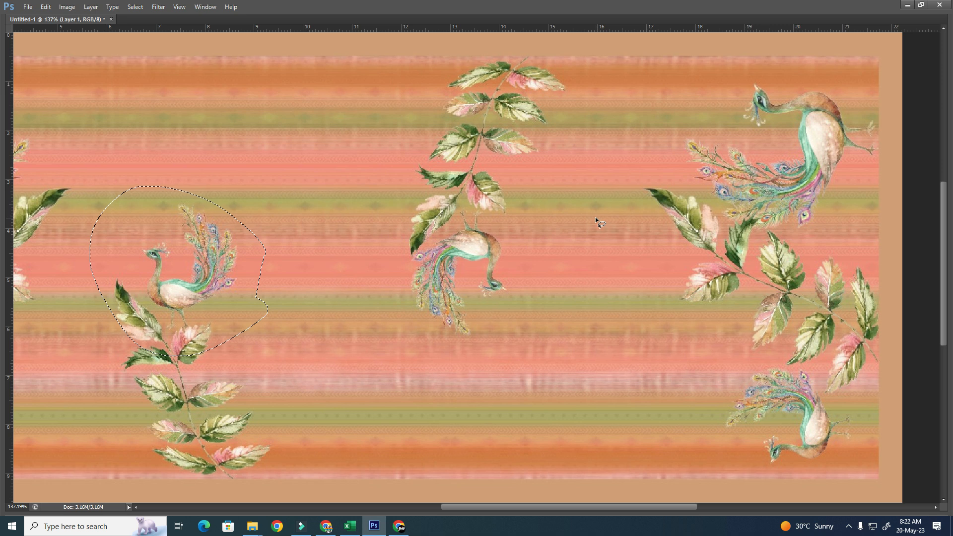
pyautogui.hotkey('ctrl', '1')
pyautogui.hotkey('ctrl', '-')
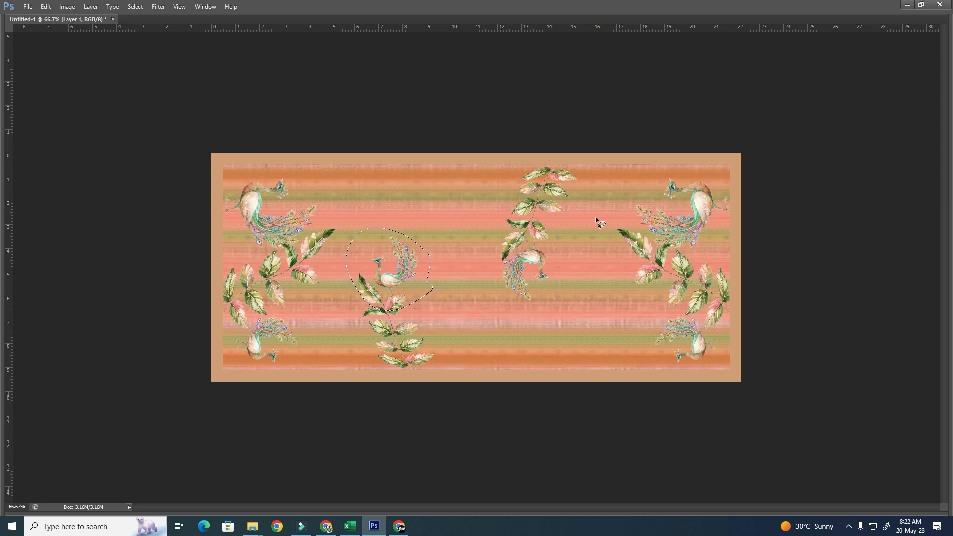
pyautogui.hotkey('ctrl', '+')
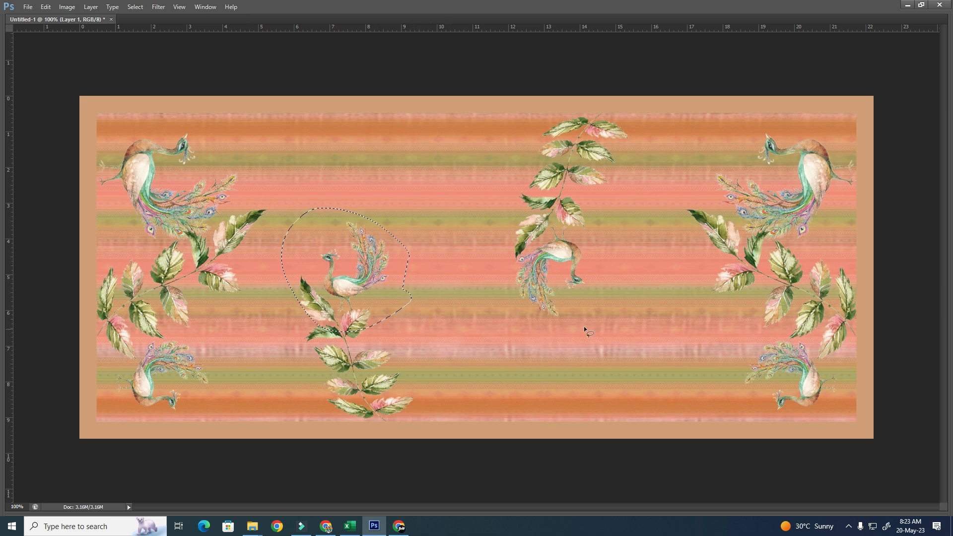
pyautogui.click(856, 313)
pyautogui.moveTo(820, 156); pyautogui.dragTo(817, 124)
# Step: Close the pasted design document without saving it
pyautogui.hotkey('ctrl', 'w')
pyautogui.click(477, 198)
# Step: Switch back to WhatsApp Web in Chrome and open the leopard design with the black jewelled pendant
pyautogui.hotkey('alt', 'Tab')
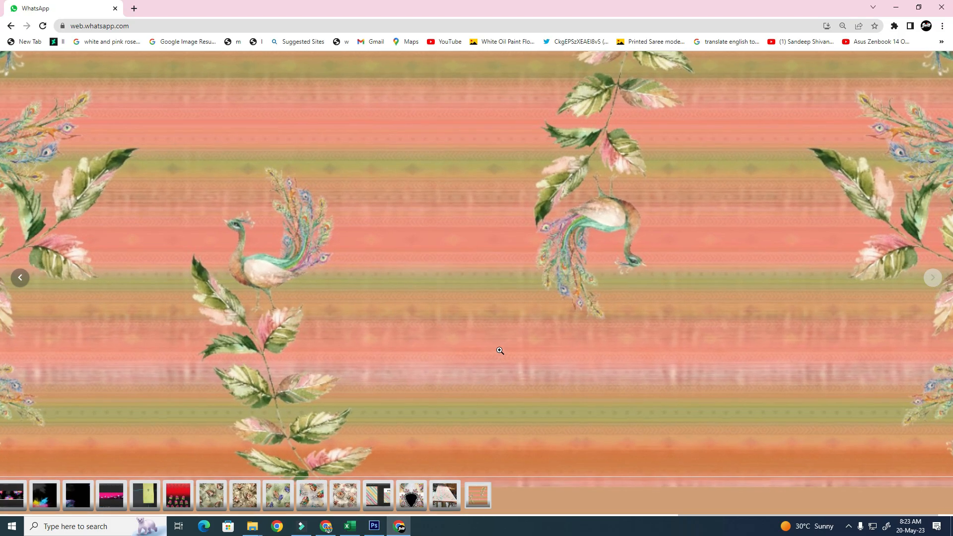
pyautogui.click(492, 362)
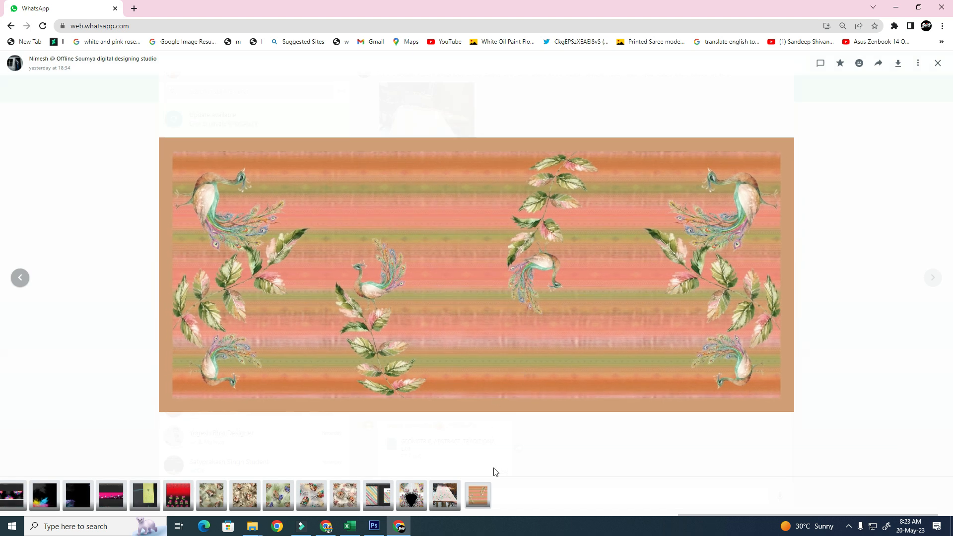
pyautogui.click(416, 501)
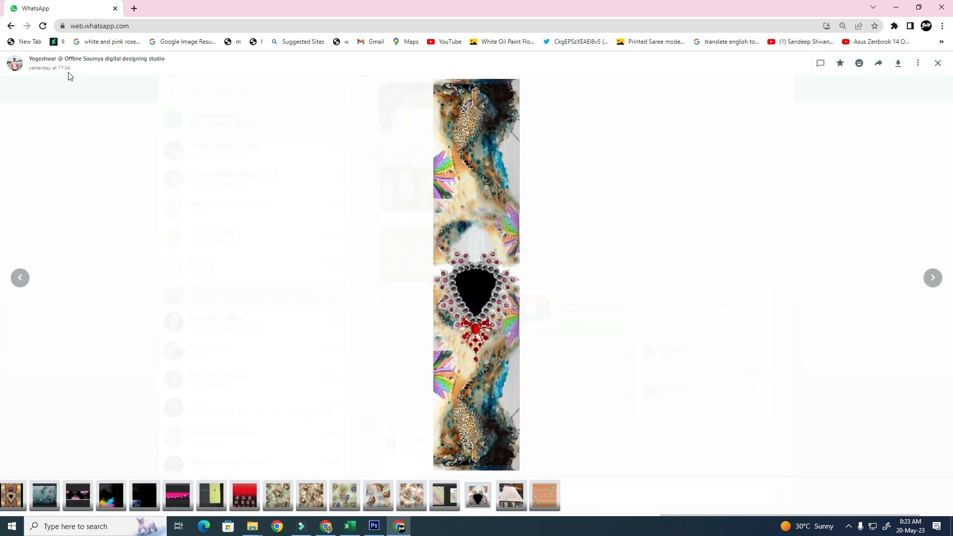
# Step: Copy the opened leopard and black pendant design image from WhatsApp Web
pyautogui.click(473, 296)
pyautogui.rightClick(484, 299)
pyautogui.click(503, 327)
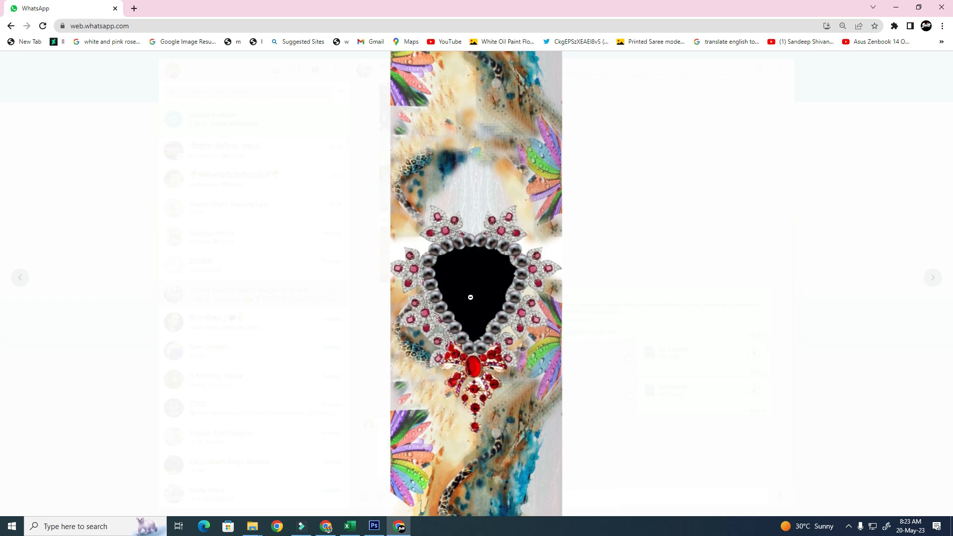
# Step: Switch to Photoshop, create a 351 × 1600 pixel document from the Clipboard preset and paste the copied design
pyautogui.hotkey('alt', 'Tab')
pyautogui.hotkey('ctrl', 'n')
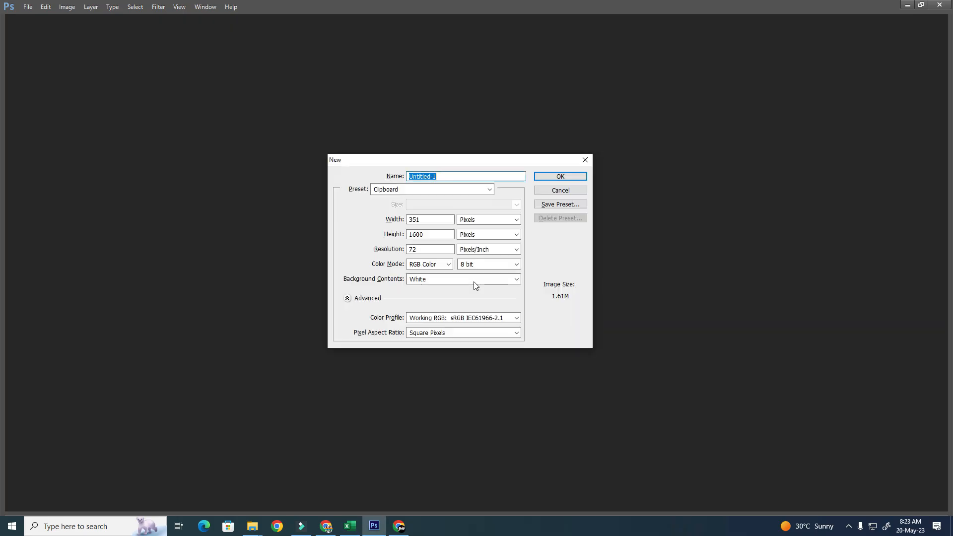
pyautogui.press('Return')
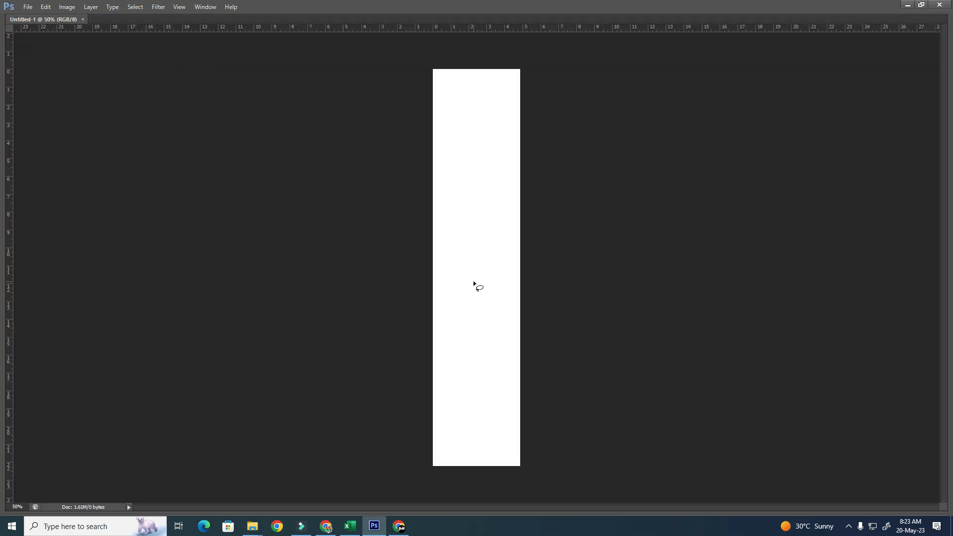
pyautogui.hotkey('ctrl', 'v')
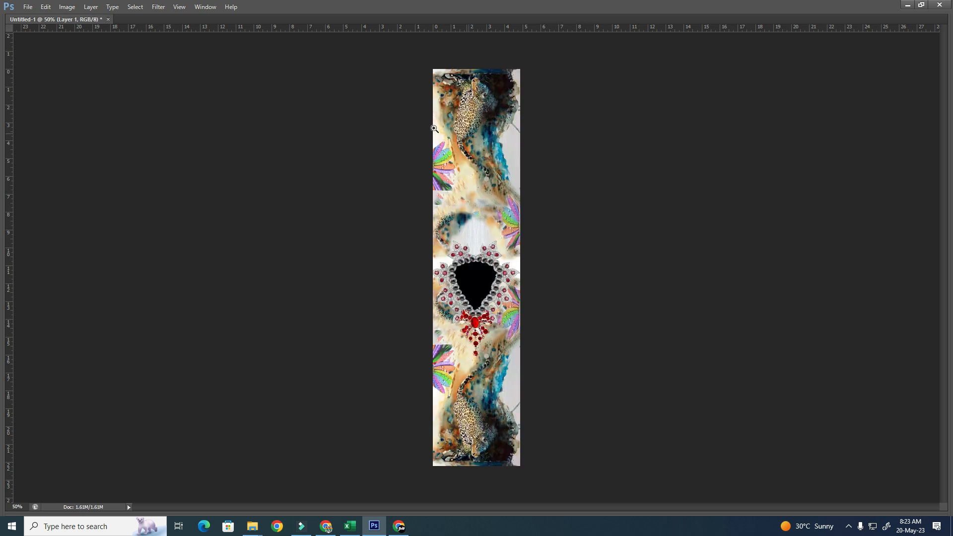
# Step: Examine the pasted design's pendant and the leopard with its painted background in the lower section
pyautogui.moveTo(430, 133); pyautogui.dragTo(636, 451)
pyautogui.moveTo(490, 236); pyautogui.dragTo(477, 295)
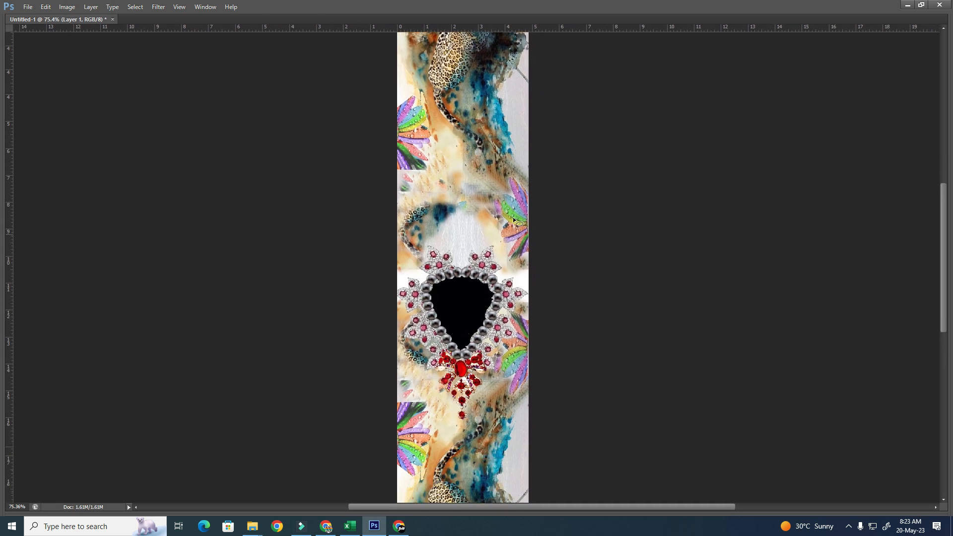
pyautogui.hotkey('ctrl', '-')
pyautogui.moveTo(529, 408); pyautogui.dragTo(505, 317)
pyautogui.moveTo(385, 272); pyautogui.dragTo(506, 476)
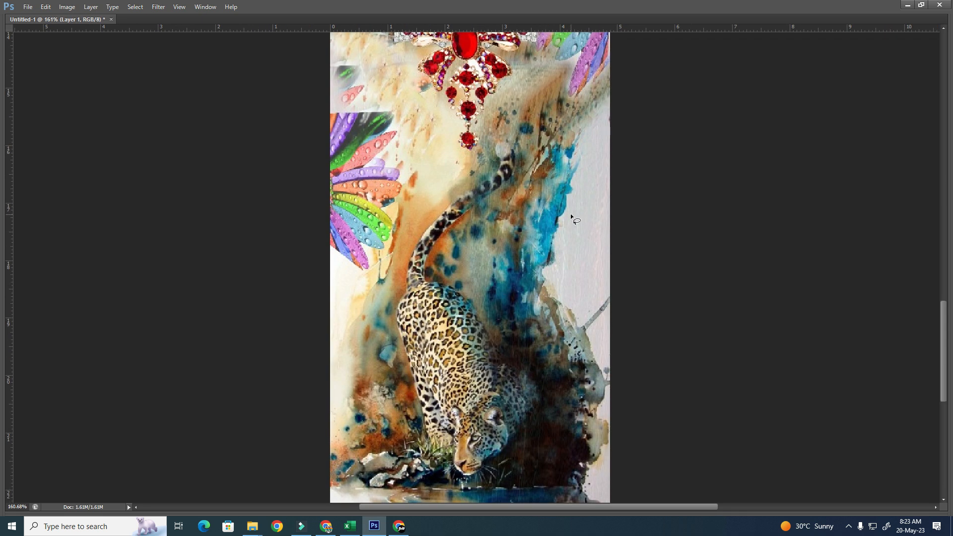
pyautogui.moveTo(572, 492)
pyautogui.mouseDown()
pyautogui.moveTo(595, 440)
pyautogui.moveTo(586, 386)
pyautogui.mouseUp()
pyautogui.moveTo(538, 267); pyautogui.dragTo(590, 129)
pyautogui.moveTo(546, 86)
pyautogui.mouseDown()
pyautogui.moveTo(483, 137)
pyautogui.moveTo(336, 343)
pyautogui.moveTo(340, 439)
pyautogui.moveTo(379, 495)
pyautogui.mouseUp()
pyautogui.moveTo(509, 510)
pyautogui.mouseDown()
pyautogui.moveTo(534, 501)
pyautogui.moveTo(604, 425)
pyautogui.moveTo(513, 241)
pyautogui.moveTo(584, 102)
pyautogui.moveTo(334, 370)
pyautogui.moveTo(498, 474)
pyautogui.moveTo(529, 471)
pyautogui.mouseUp()
pyautogui.moveTo(476, 258)
pyautogui.mouseDown()
pyautogui.moveTo(432, 384)
pyautogui.moveTo(444, 394)
pyautogui.mouseUp()
# Step: Trace the multicoloured flower at the lower section's left edge with the lasso, and clear the selection
pyautogui.moveTo(297, 213); pyautogui.dragTo(432, 449)
pyautogui.moveTo(439, 171)
pyautogui.mouseDown()
pyautogui.moveTo(476, 263)
pyautogui.moveTo(441, 174)
pyautogui.mouseUp()
pyautogui.moveTo(556, 203); pyautogui.dragTo(545, 220)
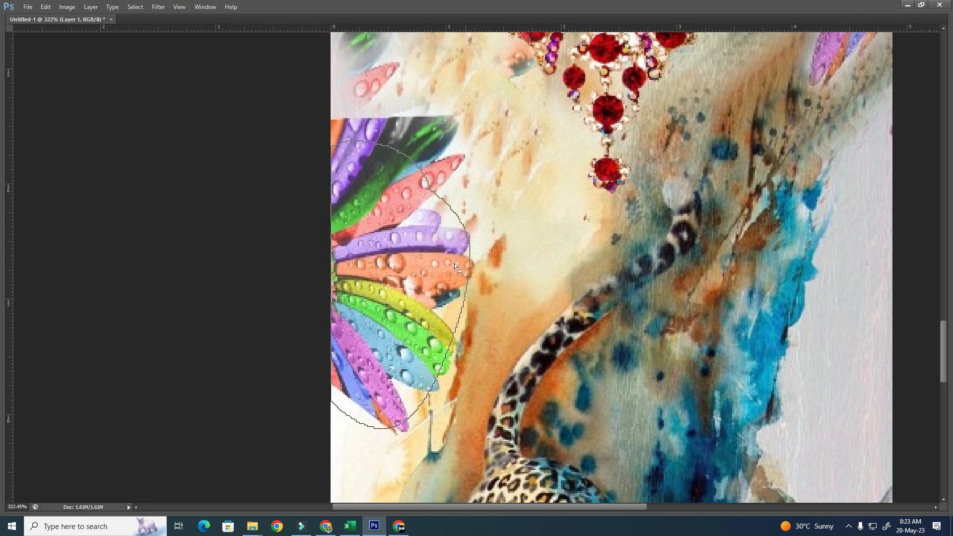
pyautogui.moveTo(331, 405)
pyautogui.mouseDown()
pyautogui.moveTo(420, 440)
pyautogui.moveTo(447, 162)
pyautogui.moveTo(332, 115)
pyautogui.mouseUp()
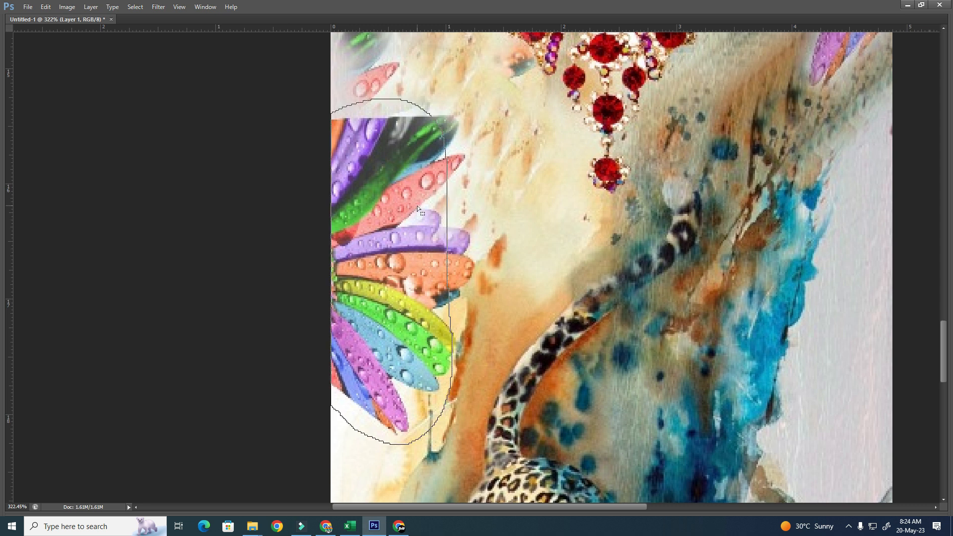
pyautogui.hotkey('ctrl', 'd')
# Step: Outline the lower leopard together with its dark painted background using the lasso
pyautogui.moveTo(298, 354)
pyautogui.mouseDown()
pyautogui.moveTo(346, 411)
pyautogui.moveTo(446, 392)
pyautogui.moveTo(446, 109)
pyautogui.moveTo(301, 364)
pyautogui.mouseUp()
pyautogui.hotkey('ctrl', '-')
pyautogui.hotkey('ctrl', '-')
pyautogui.moveTo(666, 390); pyautogui.dragTo(586, 251)
pyautogui.moveTo(606, 390); pyautogui.dragTo(580, 204)
pyautogui.moveTo(555, 22)
pyautogui.mouseDown()
pyautogui.moveTo(442, 138)
pyautogui.moveTo(372, 254)
pyautogui.moveTo(362, 359)
pyautogui.moveTo(402, 495)
pyautogui.moveTo(624, 443)
pyautogui.mouseUp()
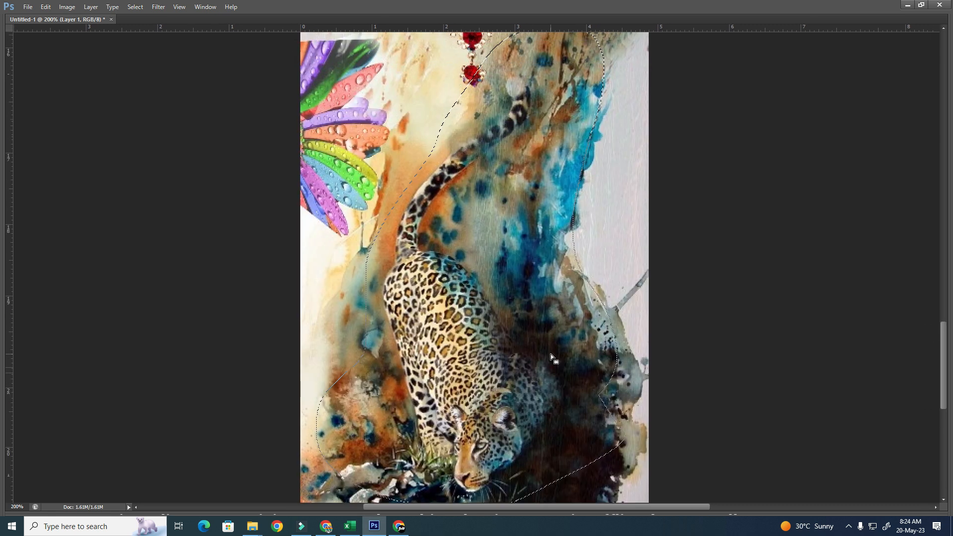
# Step: Lasso the design's entire lower section, from across the pendant's red drop down to the bottom edge
pyautogui.hotkey('ctrl', '-')
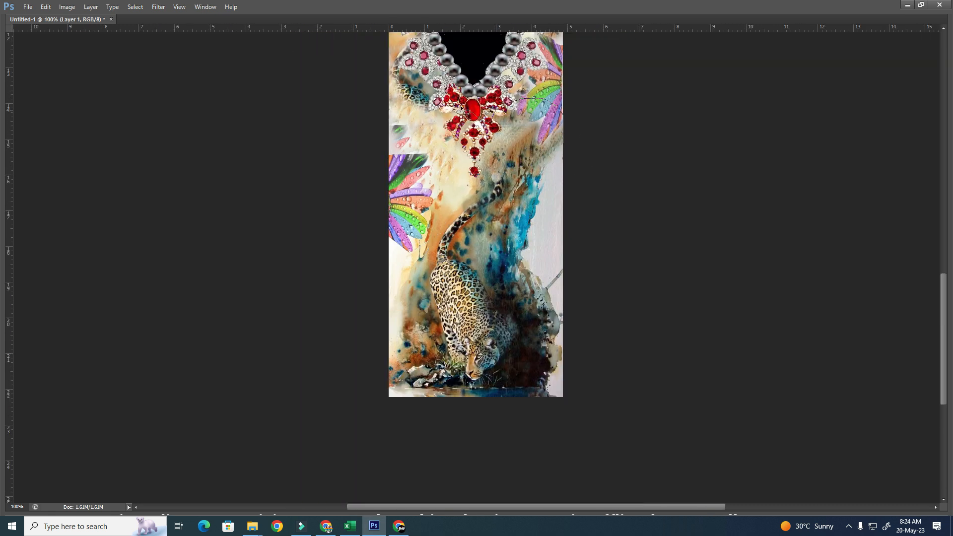
pyautogui.moveTo(444, 128); pyautogui.dragTo(569, 128)
pyautogui.moveTo(538, 439); pyautogui.dragTo(291, 234)
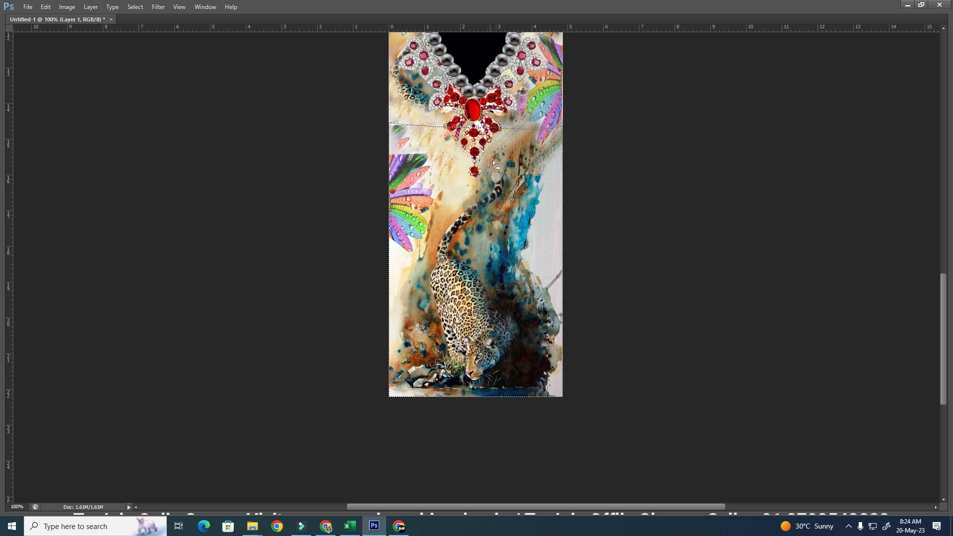
# Step: Outline the half flower beside the leopard's tail with a loose lasso selection and compare it with the surrounding layout
pyautogui.scroll(5, 418, 141)
pyautogui.moveTo(396, 174)
pyautogui.mouseDown()
pyautogui.moveTo(373, 171)
pyautogui.moveTo(468, 199)
pyautogui.moveTo(433, 307)
pyautogui.mouseUp()
pyautogui.moveTo(342, 136)
pyautogui.mouseDown()
pyautogui.moveTo(428, 308)
pyautogui.moveTo(200, 300)
pyautogui.mouseUp()
pyautogui.moveTo(446, 169); pyautogui.dragTo(446, 167)
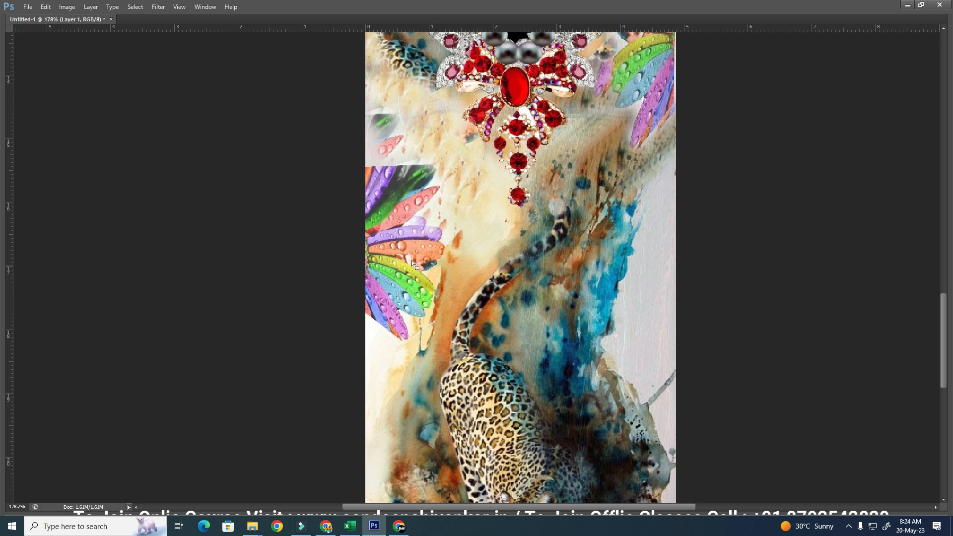
pyautogui.hotkey('ctrl', '-')
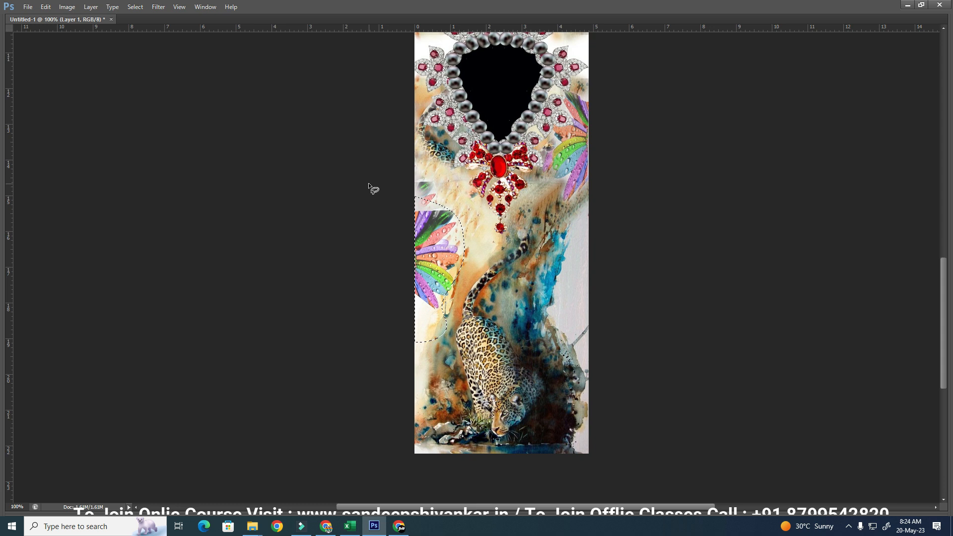
pyautogui.scroll(-1, 666, 474)
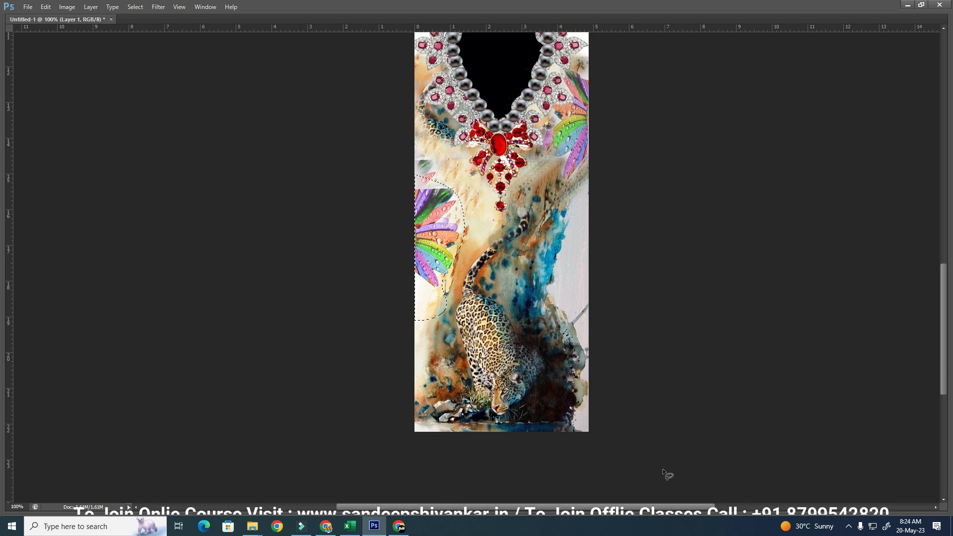
# Step: Redraw the lasso outline more closely around the left-edge flower and remove the selection
pyautogui.scroll(4, 607, 246)
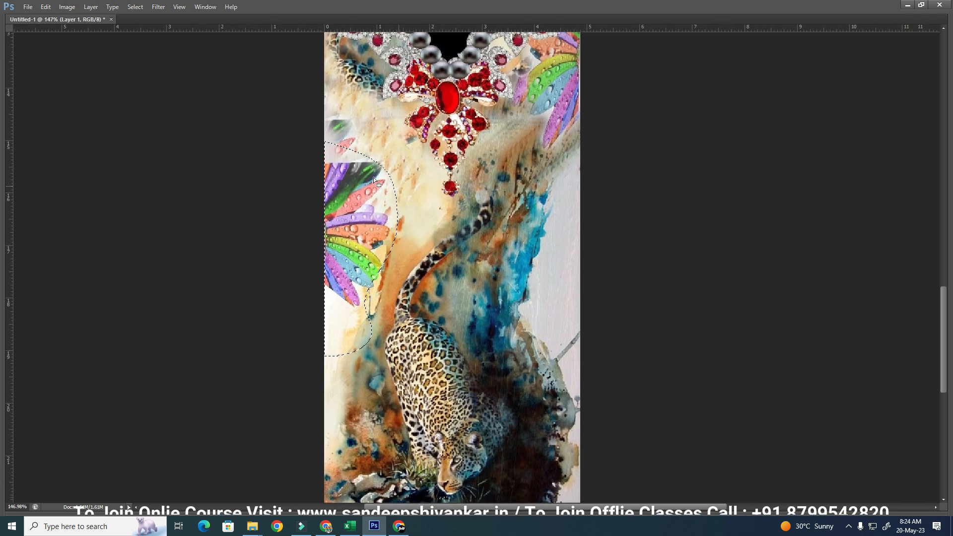
pyautogui.moveTo(309, 167)
pyautogui.mouseDown()
pyautogui.moveTo(366, 300)
pyautogui.moveTo(323, 304)
pyautogui.mouseUp()
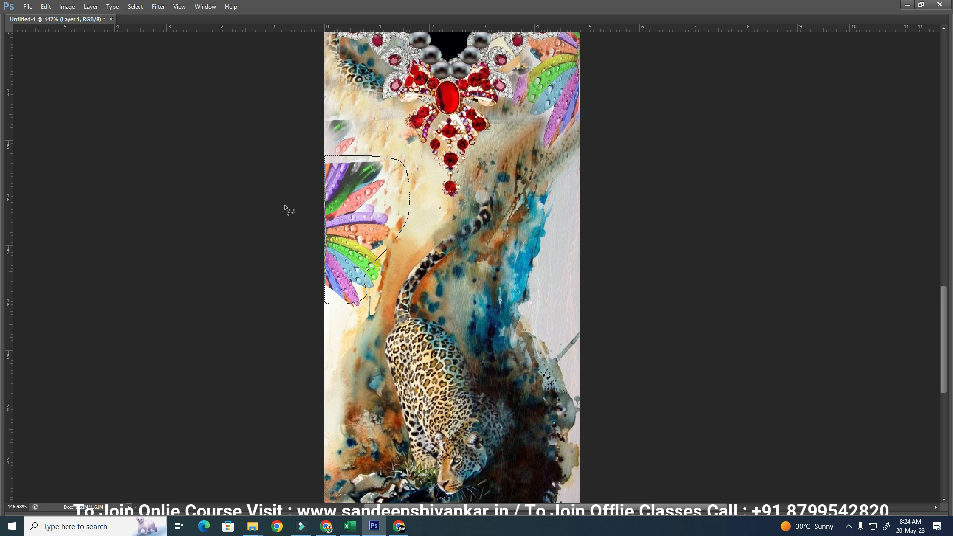
pyautogui.hotkey('ctrl', 'd')
# Step: Lasso the full leopard section below the pendant again and compare it with the rest of the design
pyautogui.moveTo(607, 152)
pyautogui.mouseDown()
pyautogui.moveTo(465, 115)
pyautogui.moveTo(267, 327)
pyautogui.moveTo(548, 535)
pyautogui.moveTo(559, 282)
pyautogui.mouseUp()
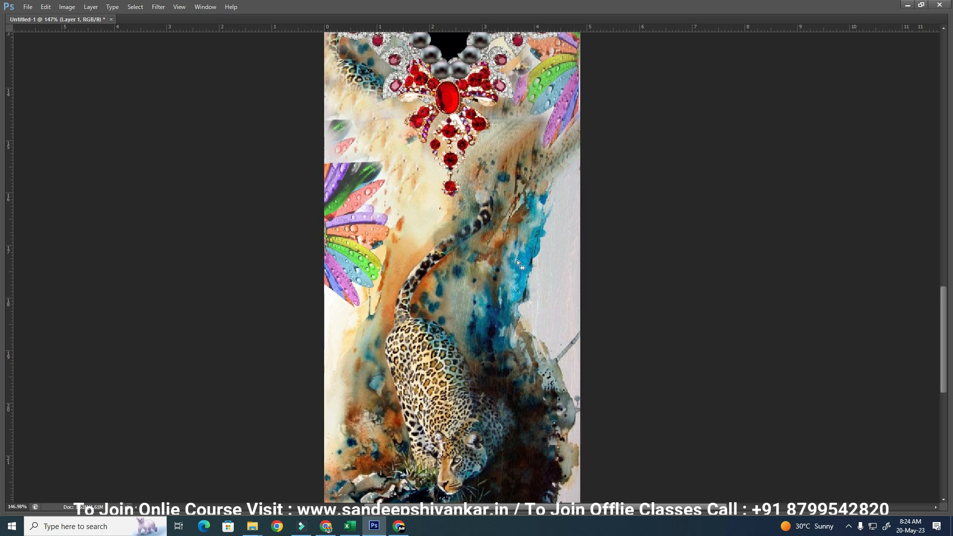
pyautogui.moveTo(496, 318); pyautogui.dragTo(489, 238)
pyautogui.moveTo(446, 228); pyautogui.dragTo(473, 223)
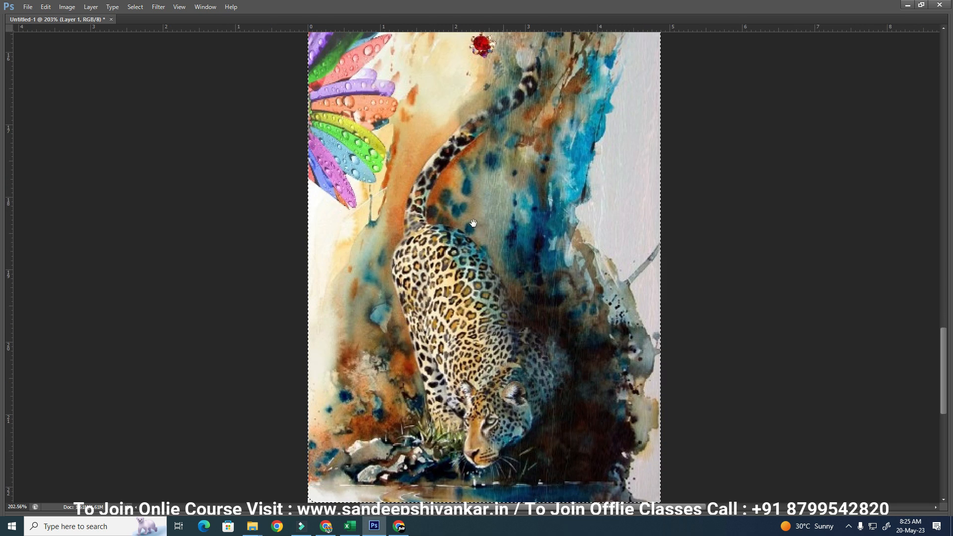
pyautogui.moveTo(546, 123); pyautogui.dragTo(475, 237)
pyautogui.hotkey('ctrl', '-')
pyautogui.hotkey('ctrl', '-')
pyautogui.hotkey('ctrl', '-')
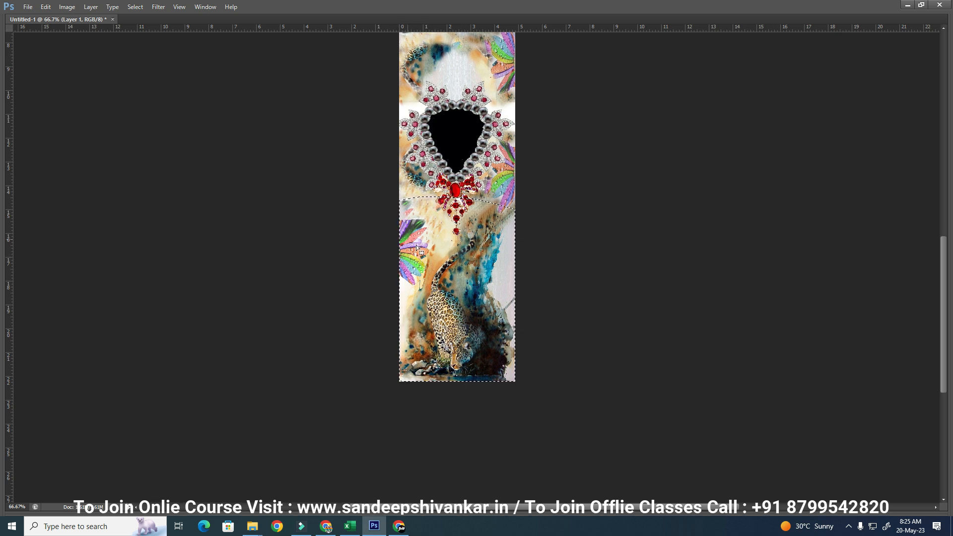
# Step: Clear the section selection and lasso the rainbow-petalled flower at the lower left edge
pyautogui.moveTo(390, 91); pyautogui.dragTo(562, 412)
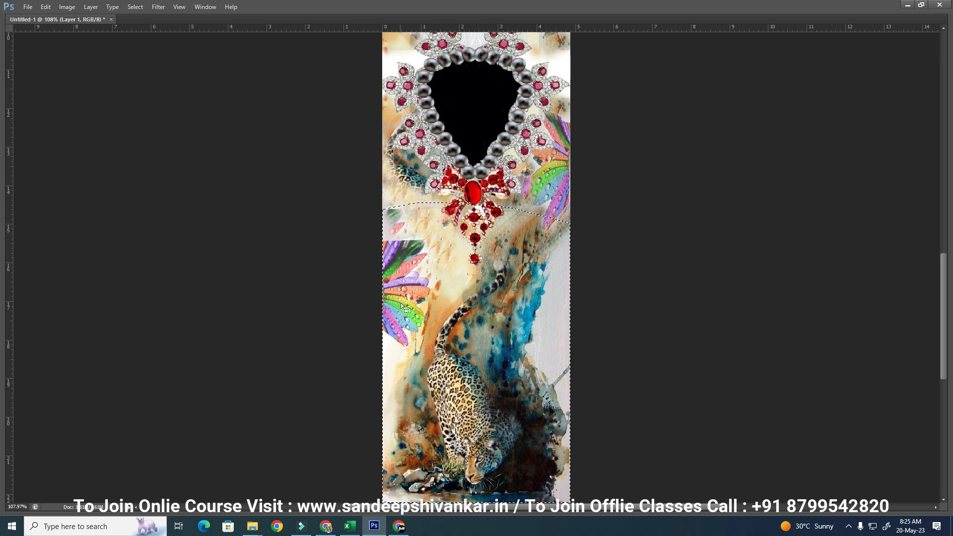
pyautogui.moveTo(491, 379); pyautogui.dragTo(507, 307)
pyautogui.moveTo(506, 306)
pyautogui.mouseDown()
pyautogui.moveTo(561, 300)
pyautogui.moveTo(621, 211)
pyautogui.moveTo(540, 119)
pyautogui.moveTo(500, 235)
pyautogui.mouseUp()
pyautogui.hotkey('ctrl', 'd')
pyautogui.moveTo(371, 240)
pyautogui.mouseDown()
pyautogui.moveTo(332, 199)
pyautogui.moveTo(295, 391)
pyautogui.moveTo(370, 281)
pyautogui.mouseUp()
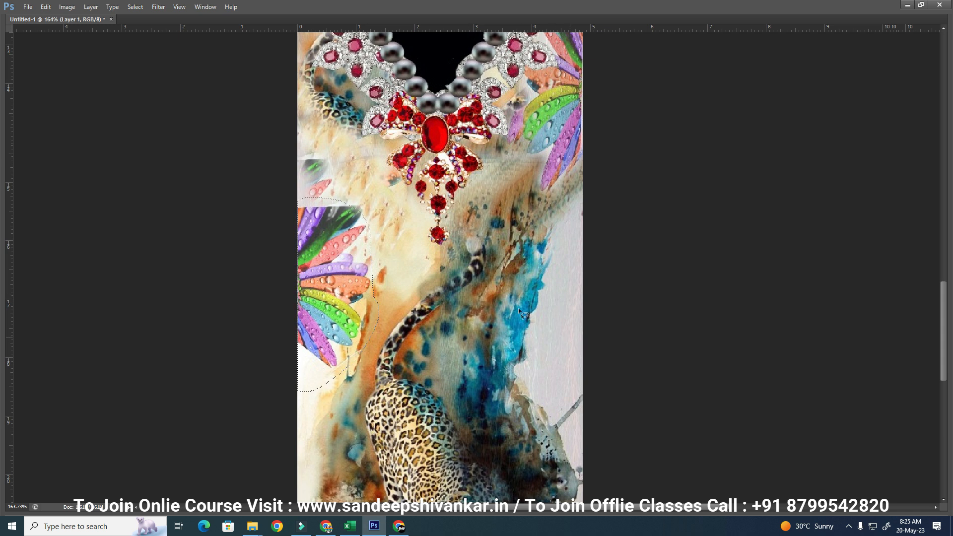
# Step: Check the original in WhatsApp, return to Photoshop, lasso the black jewelled pendant and view the design at actual pixels
pyautogui.hotkey('alt', 'Tab')
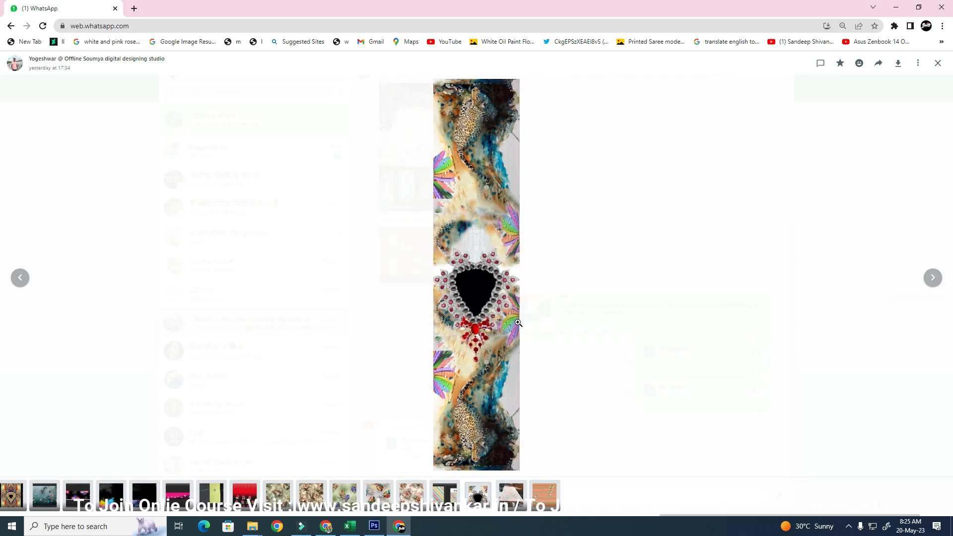
pyautogui.hotkey('alt', 'Tab')
pyautogui.hotkey('ctrl', '-')
pyautogui.hotkey('ctrl', '-')
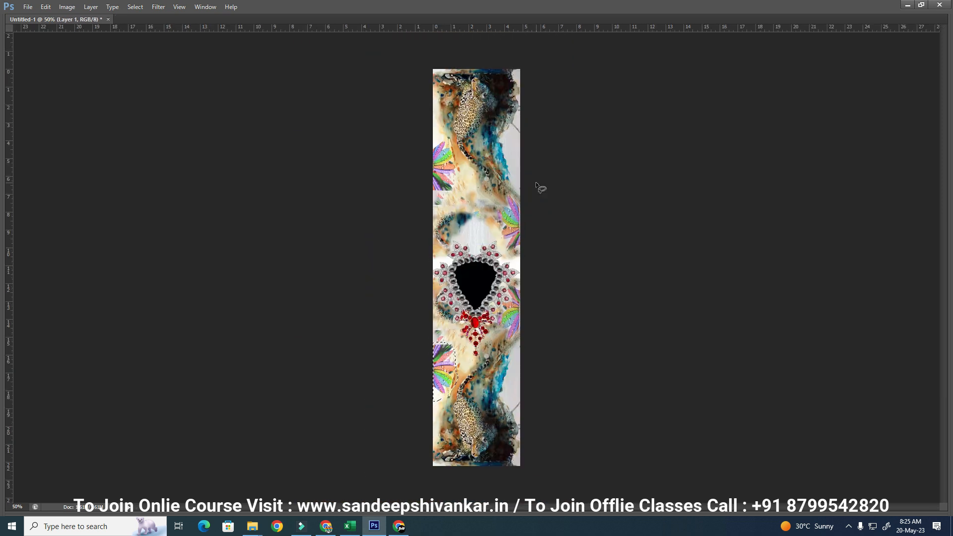
pyautogui.moveTo(599, 427); pyautogui.dragTo(360, 199)
pyautogui.moveTo(519, 187)
pyautogui.mouseDown()
pyautogui.moveTo(460, 138)
pyautogui.moveTo(488, 320)
pyautogui.moveTo(527, 181)
pyautogui.mouseUp()
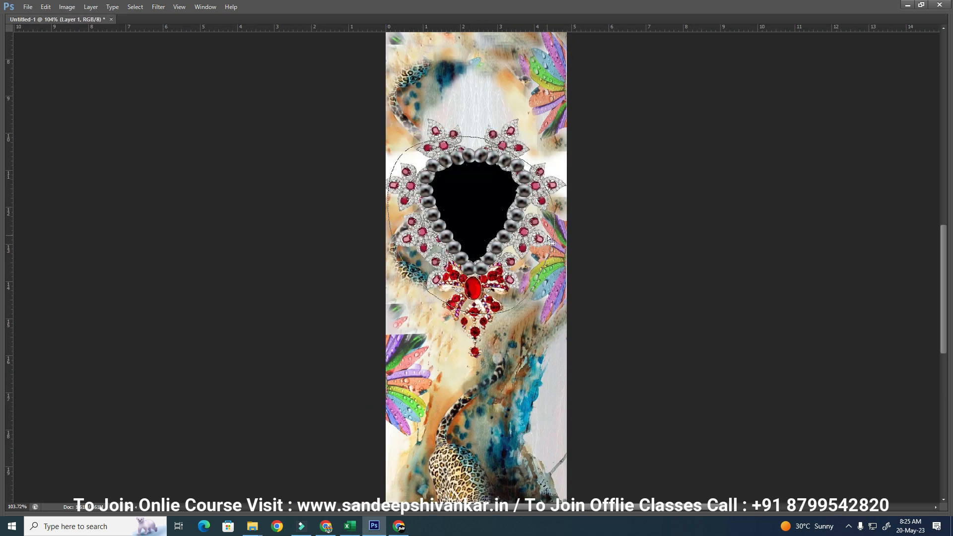
pyautogui.hotkey('alt', 'v')
pyautogui.press('a')
# Step: Resize the image to a document width of 45 inches with proportions constrained
pyautogui.hotkey('ctrl', 'alt', 'i')
pyautogui.press('Tab')
pyautogui.press('Tab')
pyautogui.write('45')
pyautogui.click(461, 265)
pyautogui.moveTo(514, 209); pyautogui.dragTo(469, 193)
pyautogui.write('45')
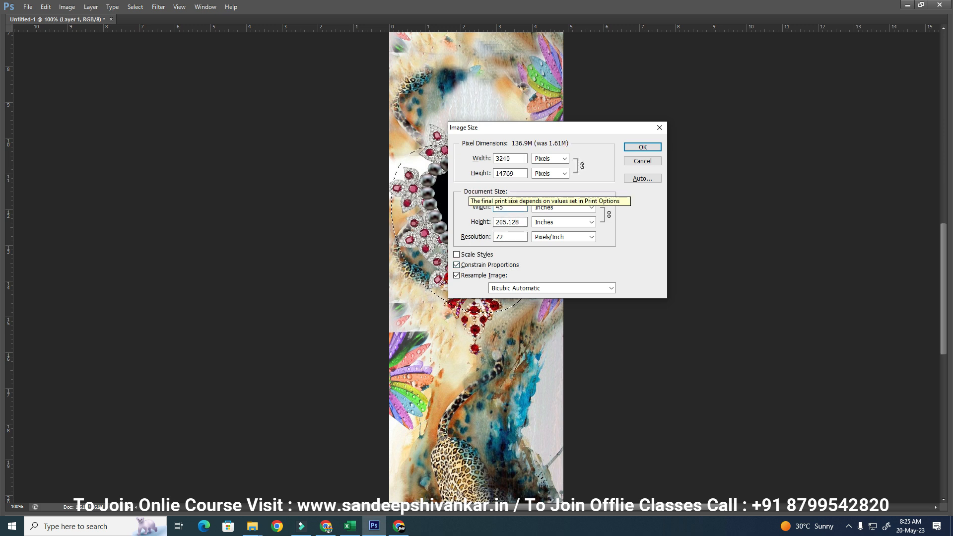
pyautogui.press('Return')
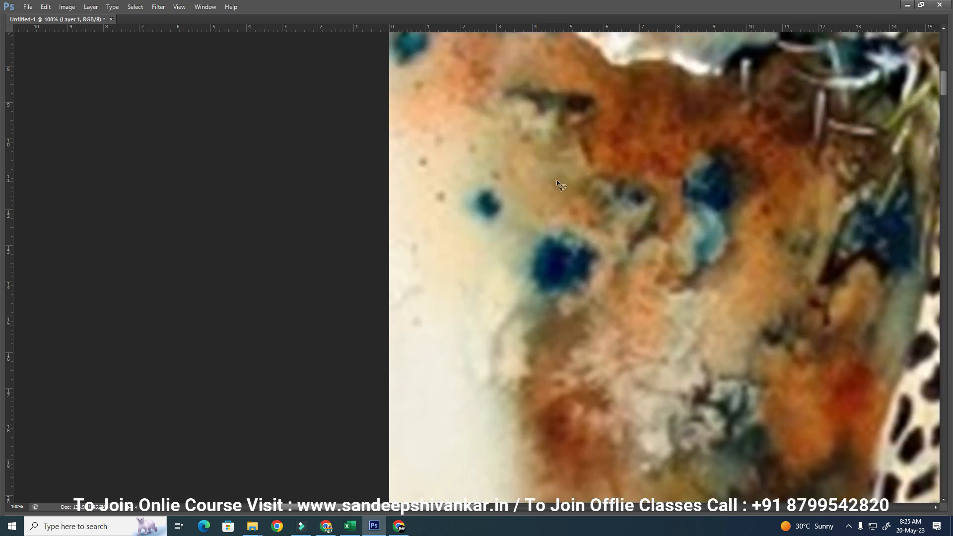
# Step: Examine the enlarged design from the upper leopard down to the jewelled pendant
pyautogui.moveTo(453, 158); pyautogui.dragTo(189, 122)
pyautogui.moveTo(608, 241); pyautogui.dragTo(402, 440)
pyautogui.moveTo(278, 422); pyautogui.dragTo(612, 77)
pyautogui.moveTo(358, 422); pyautogui.dragTo(814, 30)
pyautogui.moveTo(893, 455); pyautogui.dragTo(202, 4)
pyautogui.hotkey('ctrl', '-')
pyautogui.hotkey('ctrl', '-')
pyautogui.hotkey('ctrl', '-')
pyautogui.hotkey('ctrl', '-')
pyautogui.hotkey('ctrl', '-')
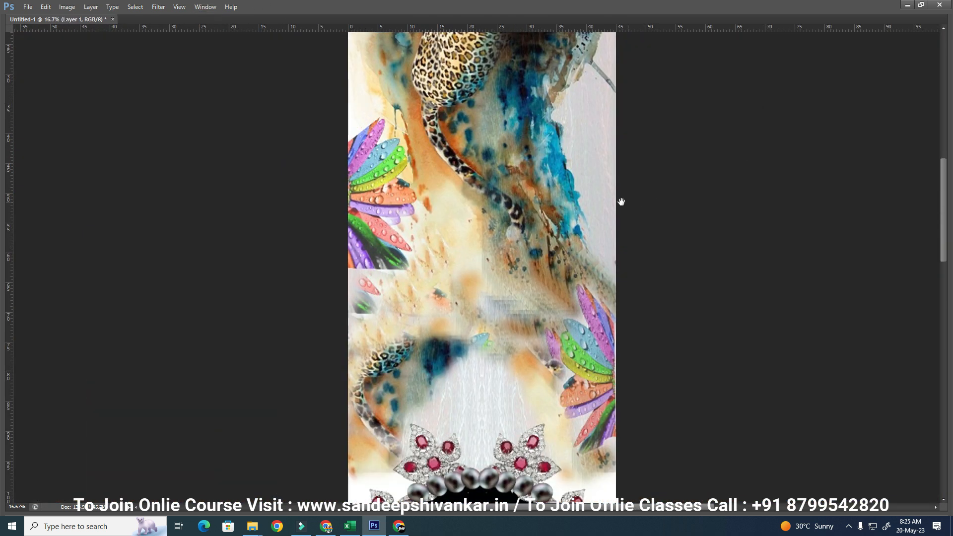
pyautogui.moveTo(512, 459); pyautogui.dragTo(538, 177)
pyautogui.moveTo(540, 300); pyautogui.dragTo(492, 178)
# Step: Inspect the pendant's red stones and pearl border at 100% for image quality
pyautogui.hotkey('ctrl', '1')
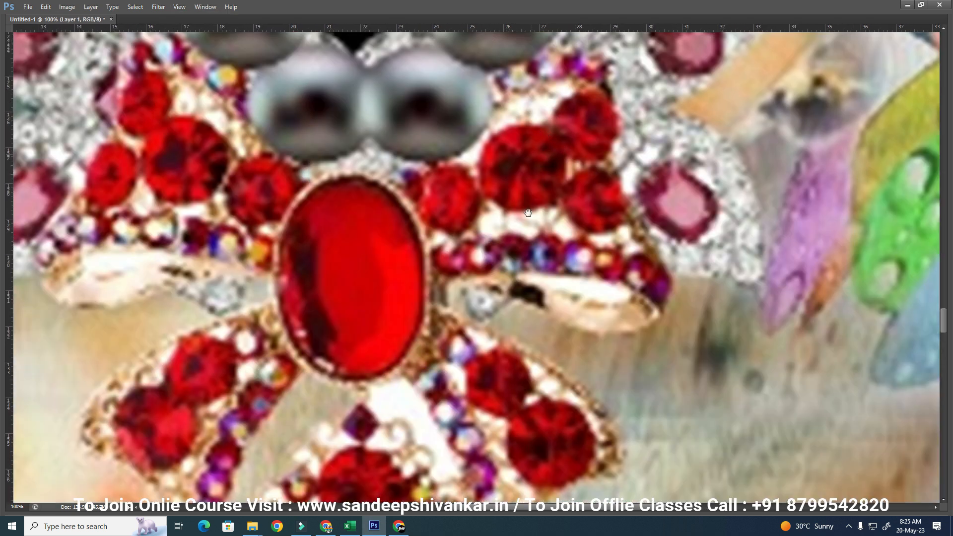
pyautogui.moveTo(571, 124); pyautogui.dragTo(591, 452)
pyautogui.moveTo(568, 209); pyautogui.dragTo(615, 430)
pyautogui.moveTo(630, 270); pyautogui.dragTo(639, 383)
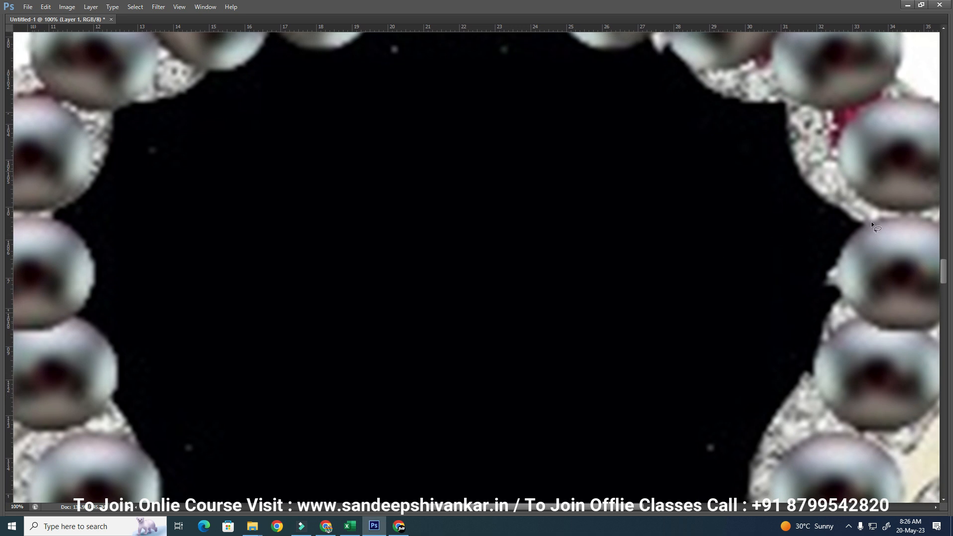
pyautogui.hotkey('ctrl', '+')
pyautogui.hotkey('ctrl', '-')
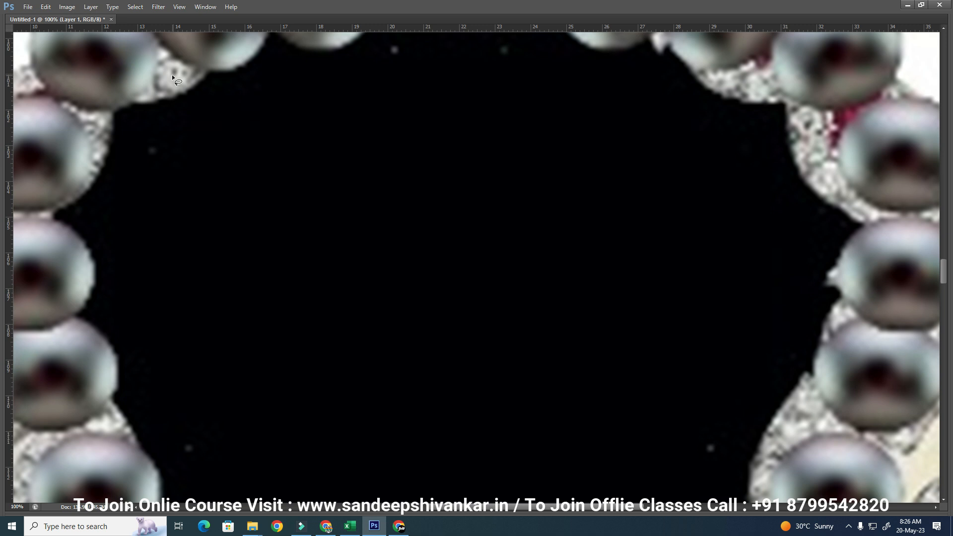
# Step: Examine the whole pendant at reduced magnification and display it at print size
pyautogui.hotkey('ctrl', '-')
pyautogui.hotkey('ctrl', '-')
pyautogui.hotkey('ctrl', '-')
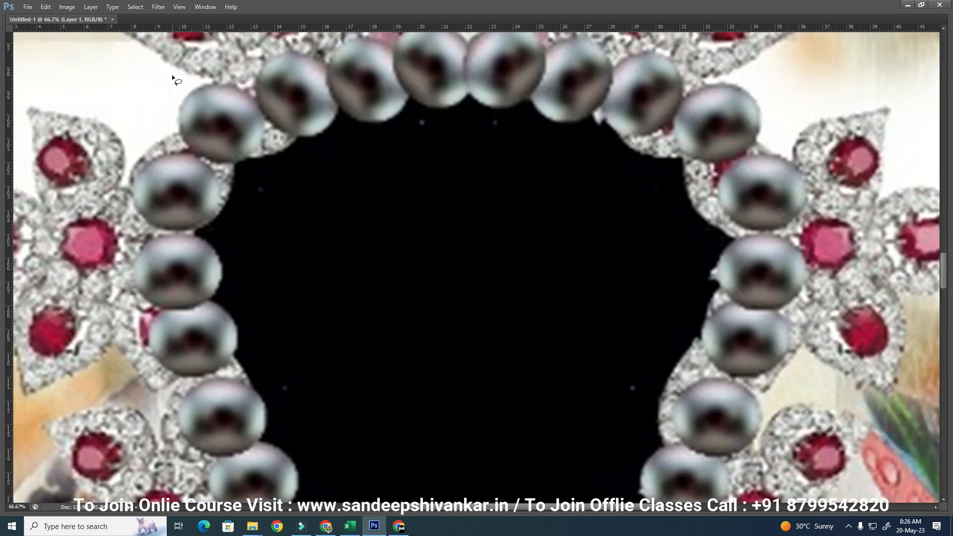
pyautogui.press('l')
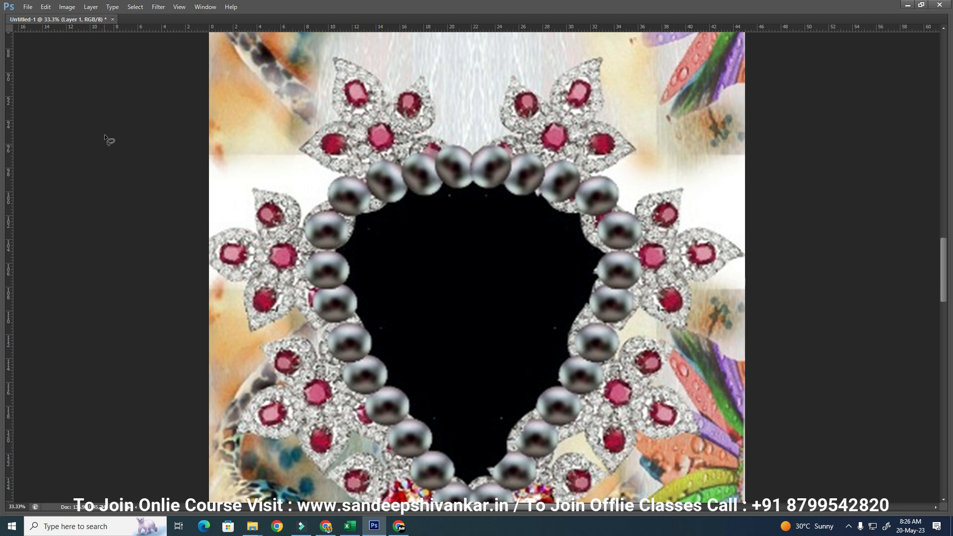
pyautogui.hotkey('ctrl', '-')
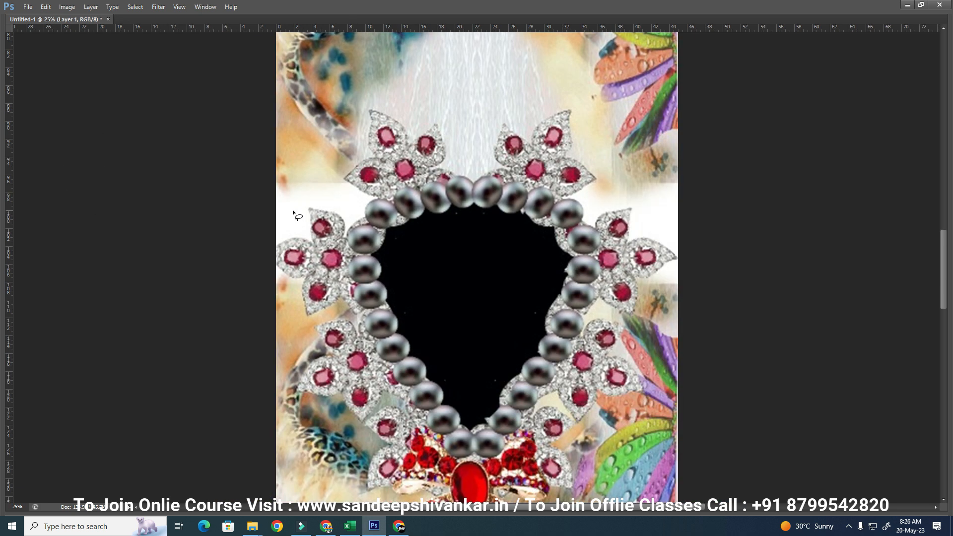
pyautogui.moveTo(535, 205); pyautogui.dragTo(433, 81)
pyautogui.moveTo(293, 476)
pyautogui.mouseDown()
pyautogui.moveTo(351, 308)
pyautogui.moveTo(340, 273)
pyautogui.mouseUp()
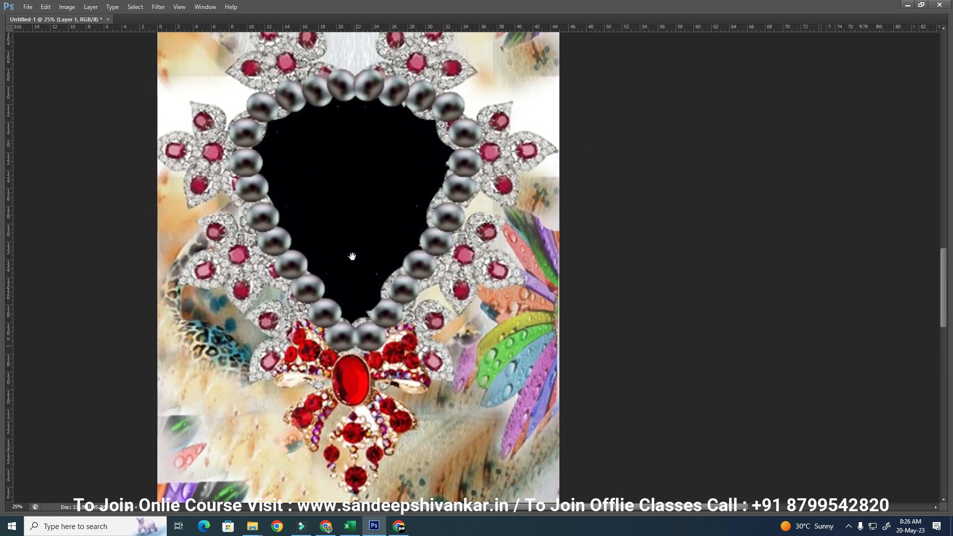
pyautogui.moveTo(352, 256); pyautogui.dragTo(545, 316)
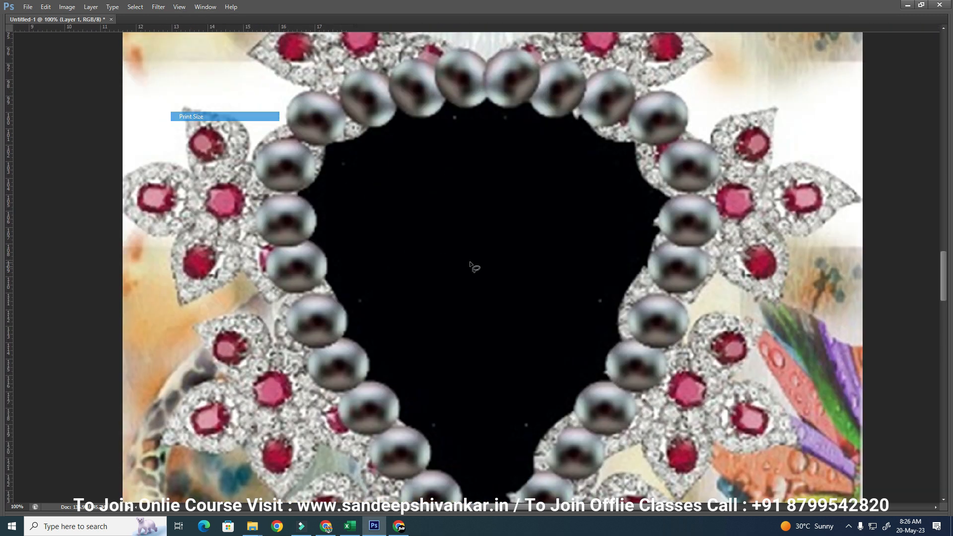
# Step: Examine the pendant's black centre and surrounding pearls at high magnification, outlining the area freehand
pyautogui.hotkey('ctrl', '+')
pyautogui.hotkey('ctrl', '+')
pyautogui.hotkey('ctrl', '+')
pyautogui.moveTo(511, 259); pyautogui.dragTo(475, 397)
pyautogui.moveTo(515, 281); pyautogui.dragTo(514, 297)
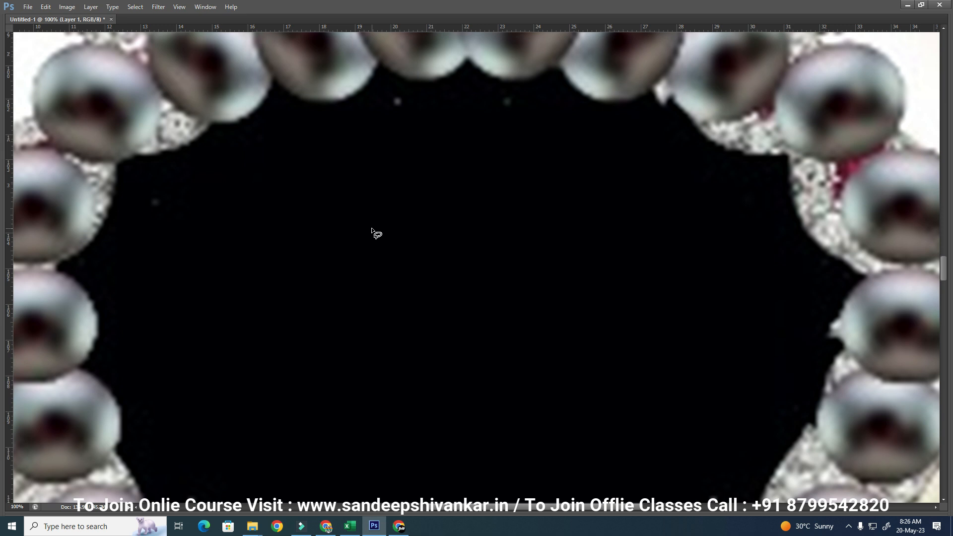
pyautogui.press('v')
pyautogui.hotkey('ctrl', '-')
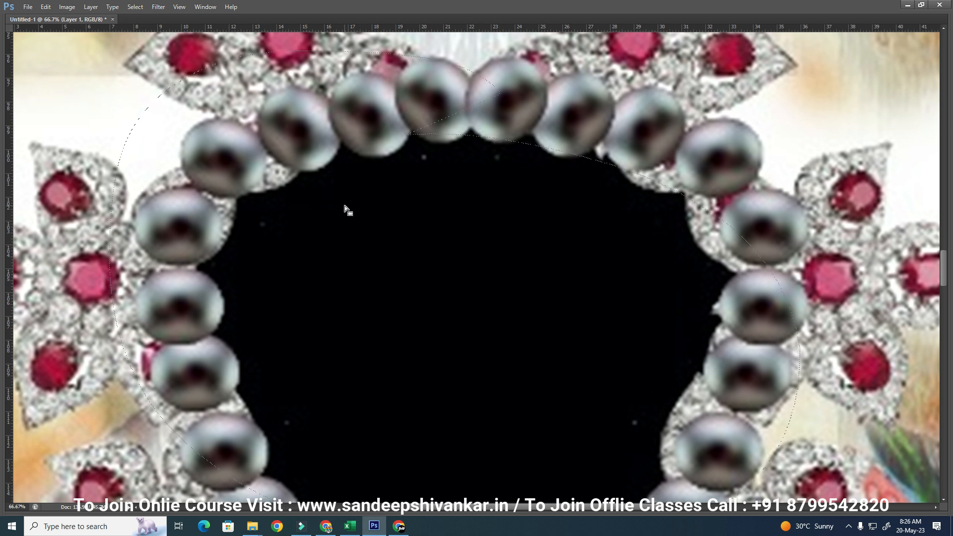
pyautogui.hotkey('ctrl', '-')
pyautogui.hotkey('ctrl', '-')
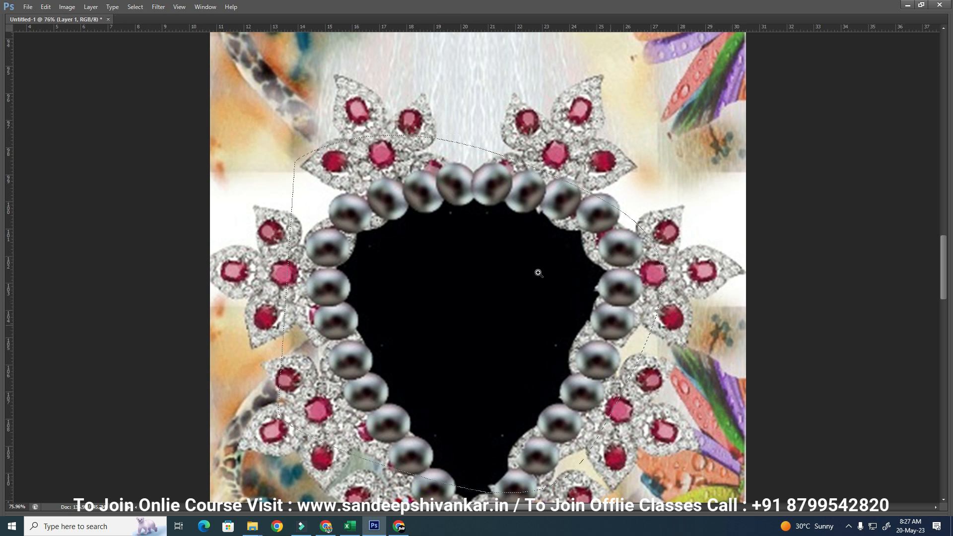
# Step: Inspect the upper pearls and red-stone flowers at 100%, and review the whole pendant at reduced magnification
pyautogui.scroll(5, 440, 213)
pyautogui.scroll(2, 462, 162)
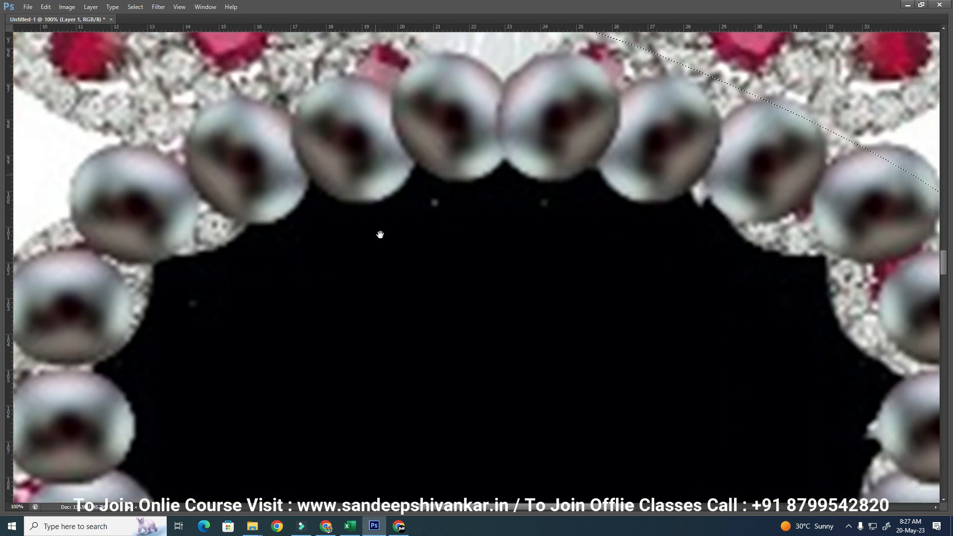
pyautogui.moveTo(400, 147); pyautogui.dragTo(408, 198)
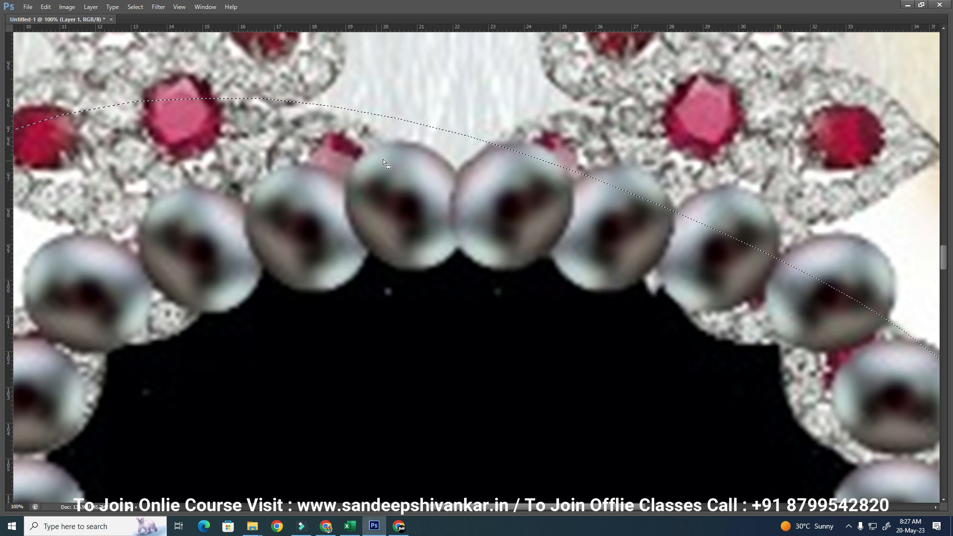
pyautogui.scroll(-1, 436, 222)
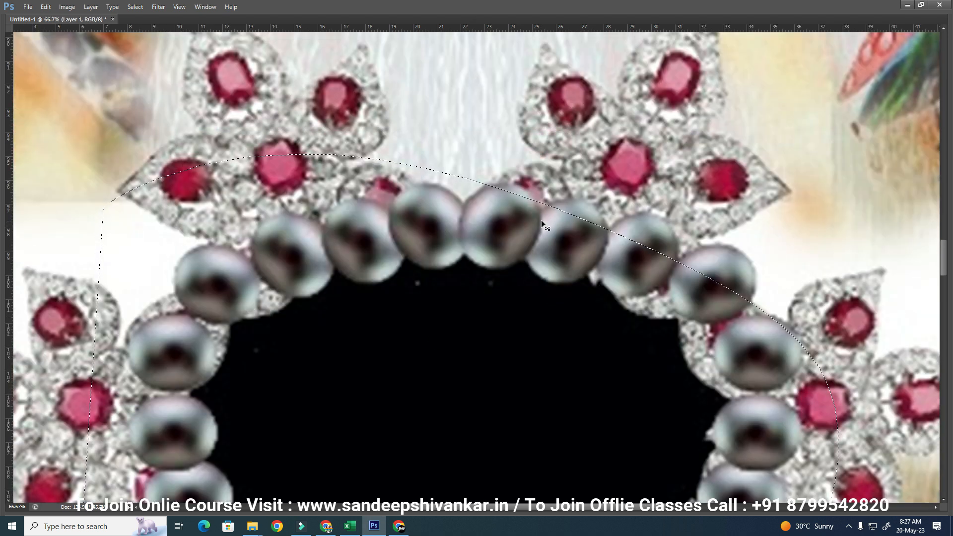
pyautogui.scroll(-3, 541, 220)
pyautogui.scroll(-1, 544, 226)
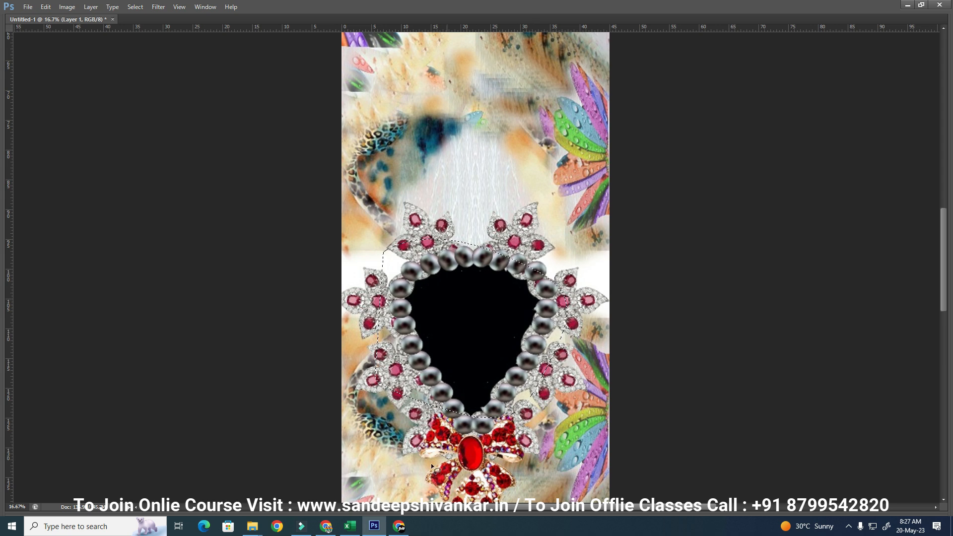
# Step: Switch to WhatsApp and browse the group's shared images to the red and black design with pink roses
pyautogui.click(399, 526)
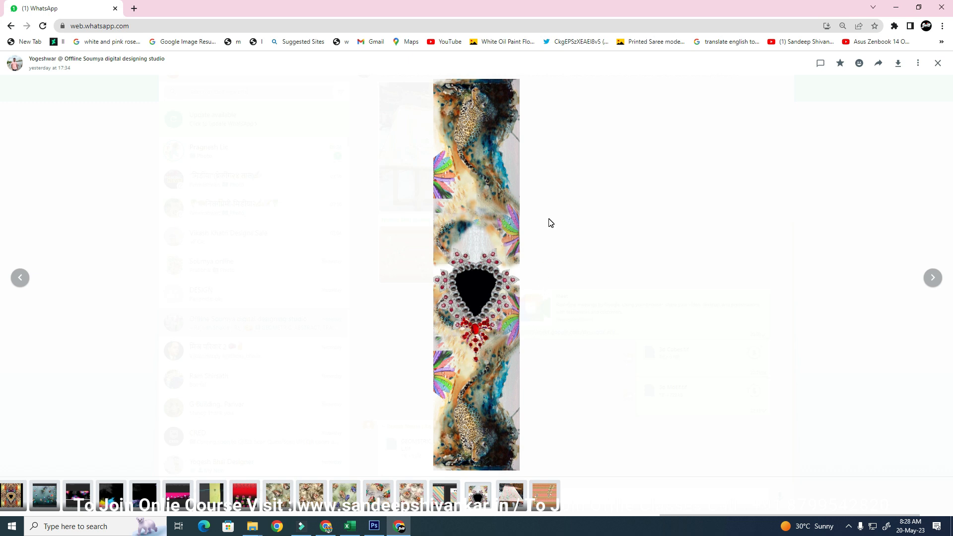
pyautogui.press('Left')
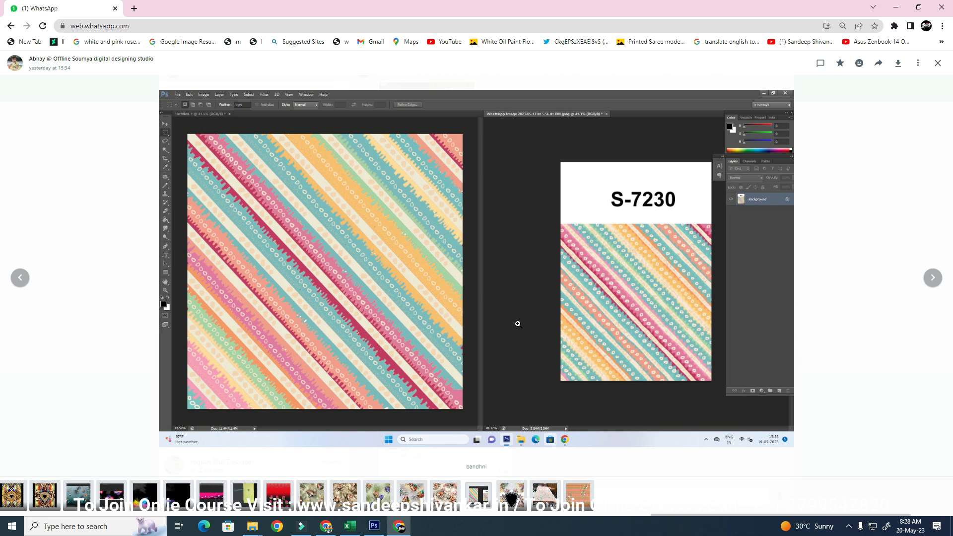
pyautogui.press('Left')
pyautogui.press('Left')
pyautogui.press('Left')
pyautogui.press('Left')
pyautogui.press('Left')
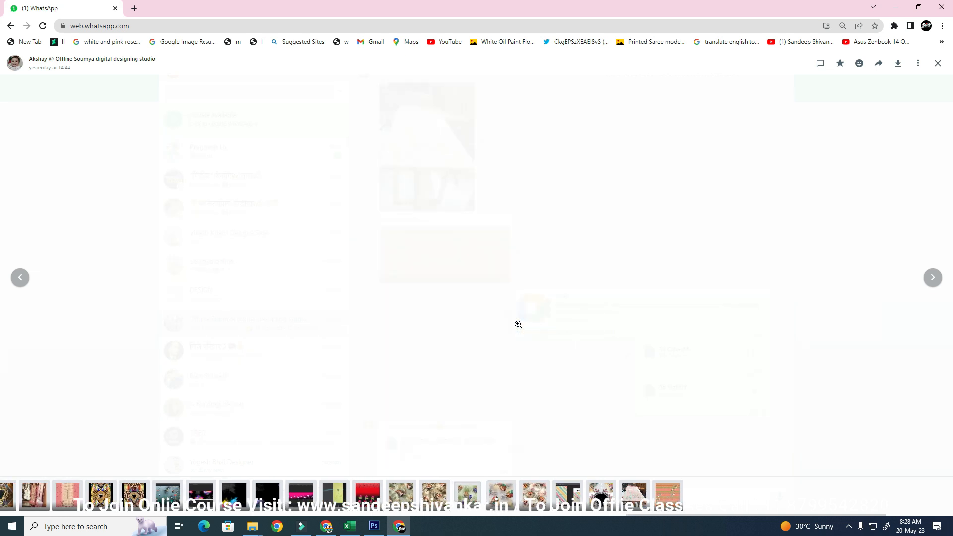
pyautogui.press('Left')
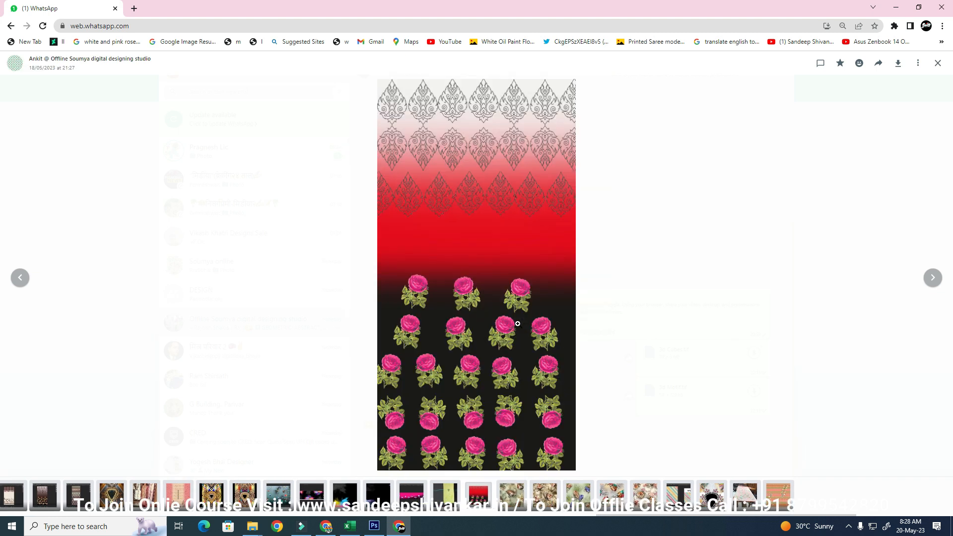
# Step: Enlarge the pink rose design and copy the image
pyautogui.click(506, 347)
pyautogui.rightClick(491, 307)
pyautogui.click(526, 340)
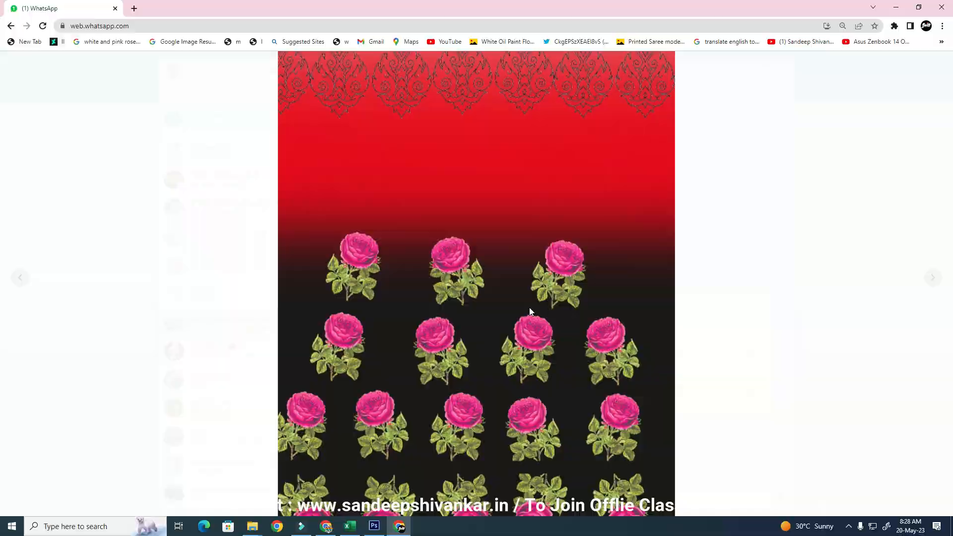
# Step: Switch to Photoshop, close the pendant document without saving, and paste the copied rose design into a new document
pyautogui.hotkey('alt', 'Tab')
pyautogui.hotkey('ctrl', 'w')
pyautogui.press('n')
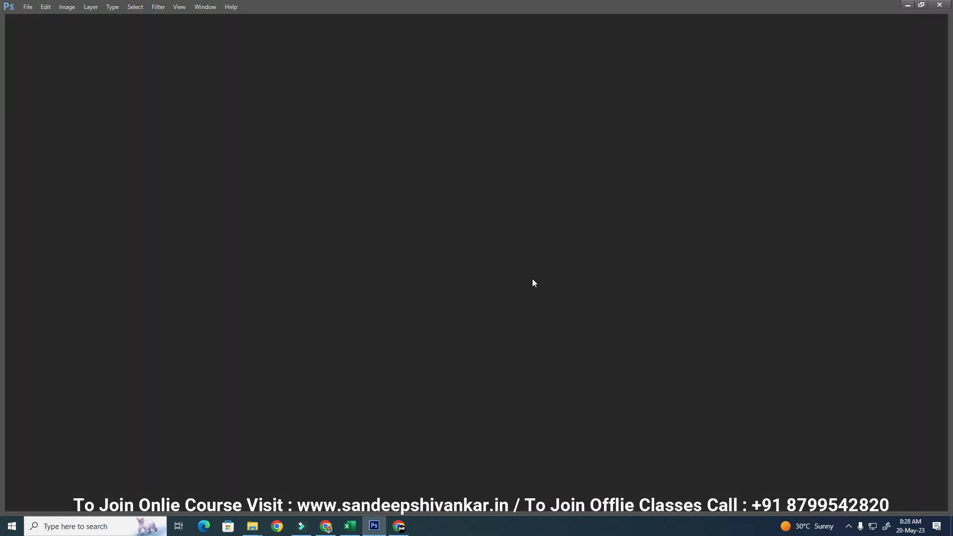
pyautogui.hotkey('ctrl', 'n')
pyautogui.press('Return')
pyautogui.hotkey('ctrl', 'v')
# Step: Start opening an existing file and go to This PC
pyautogui.hotkey('ctrl', 'o')
pyautogui.click(31, 141)
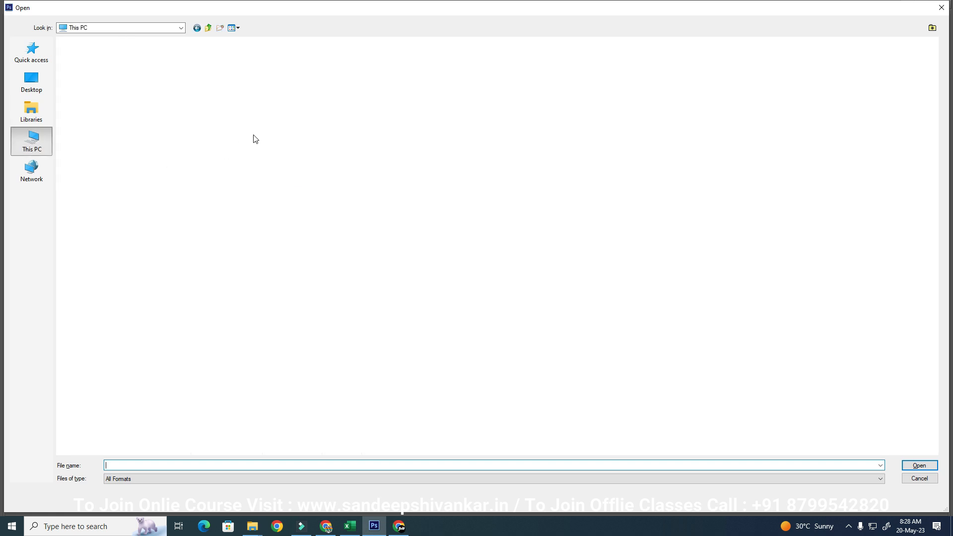
pyautogui.click(329, 90)
pyautogui.press('o')
pyautogui.press('Return')
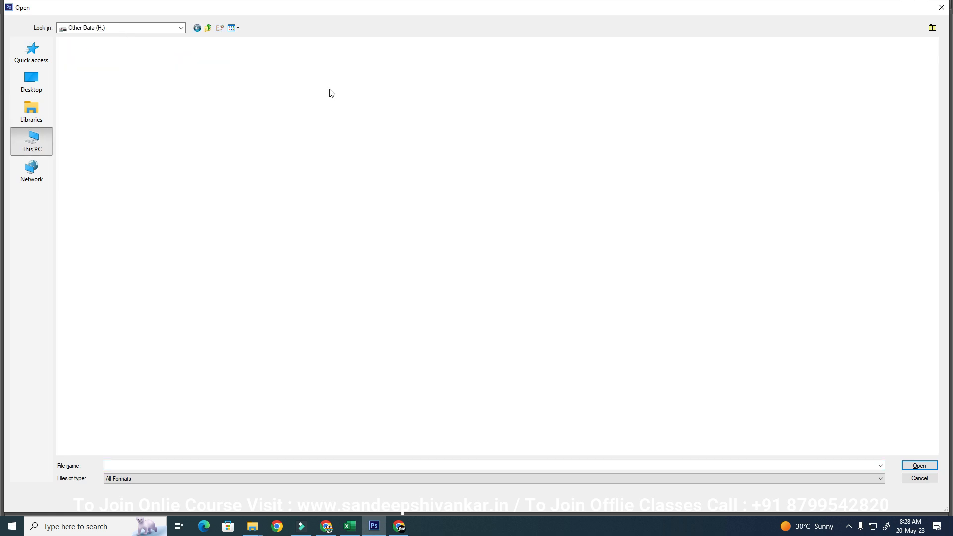
pyautogui.press('Return')
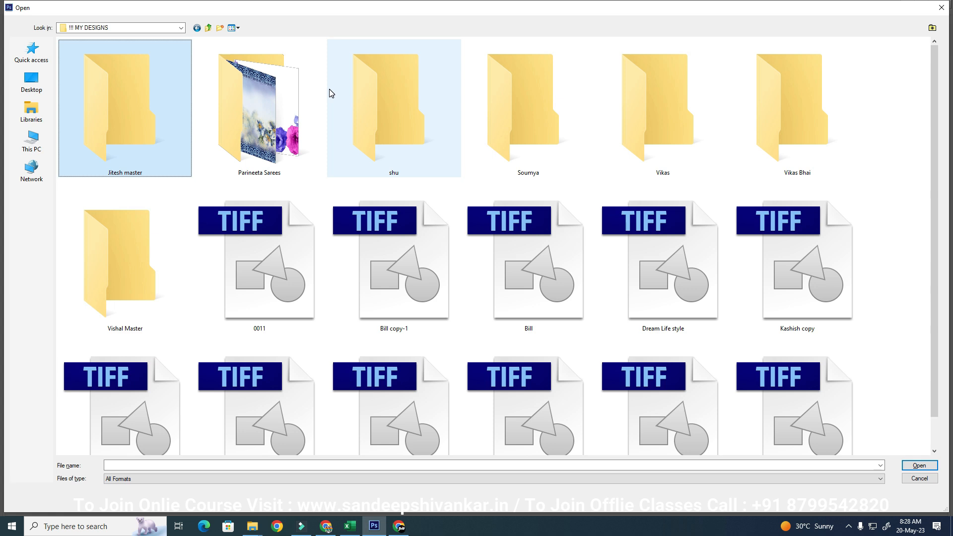
pyautogui.press('BackSpace')
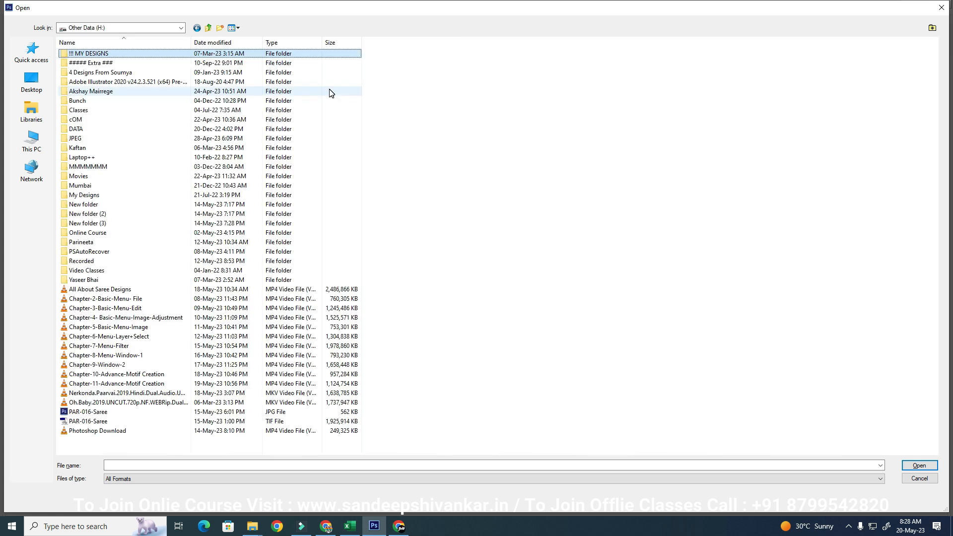
pyautogui.press('BackSpace')
# Step: Go to the #Curtains folder inside OLD BACKUP on the My Designs Ext (F:) drive
pyautogui.press('Left')
pyautogui.press('Left')
pyautogui.press('Return')
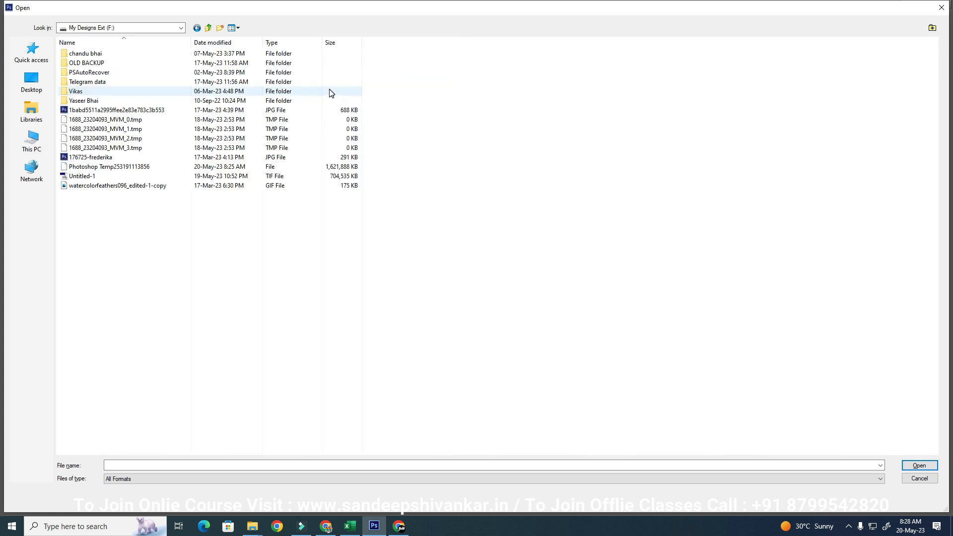
pyautogui.press('Down')
pyautogui.press('Down')
pyautogui.press('Return')
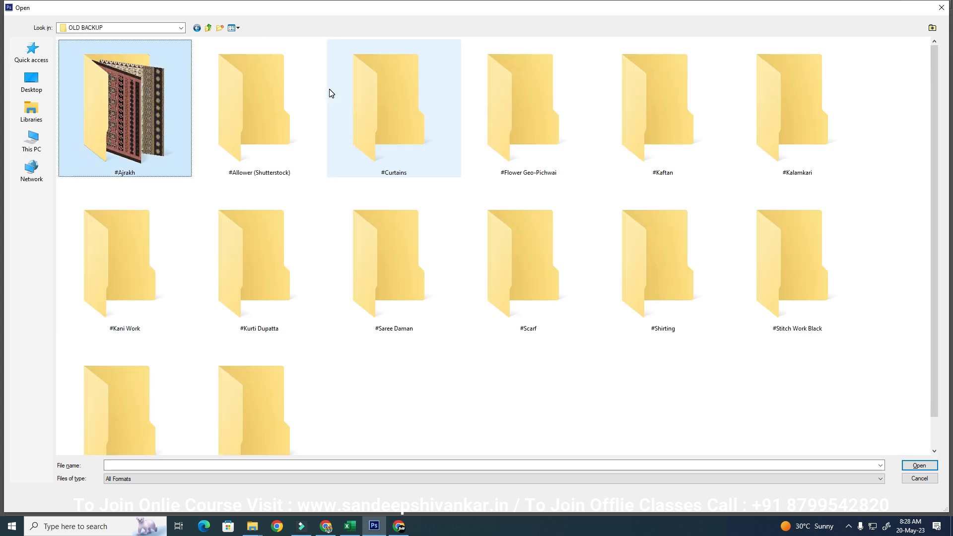
pyautogui.press('Right')
pyautogui.press('Right')
pyautogui.press('Return')
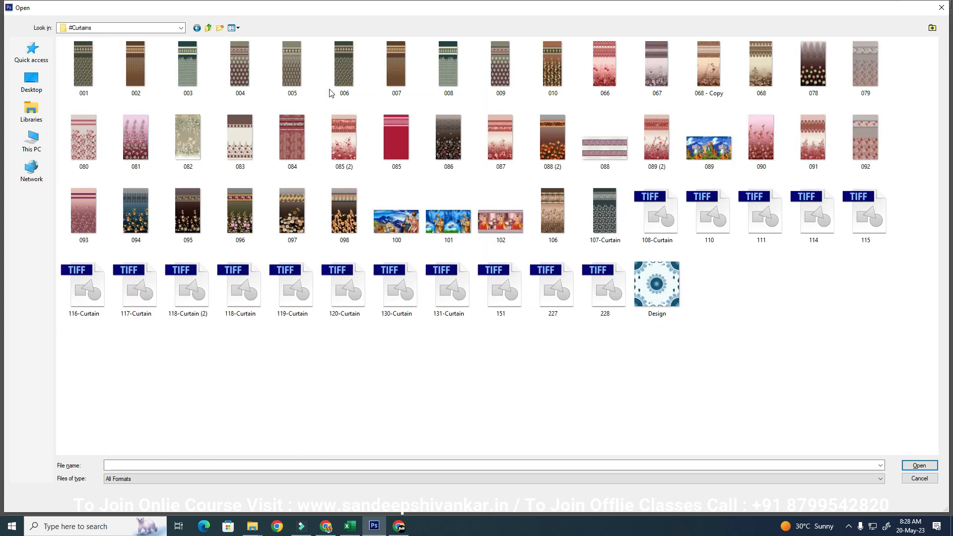
# Step: Open curtain design 078 from the #Curtains folder
pyautogui.press('Right')
pyautogui.press('Right')
pyautogui.press('Right')
pyautogui.press('Right')
pyautogui.press('Right')
pyautogui.press('Right')
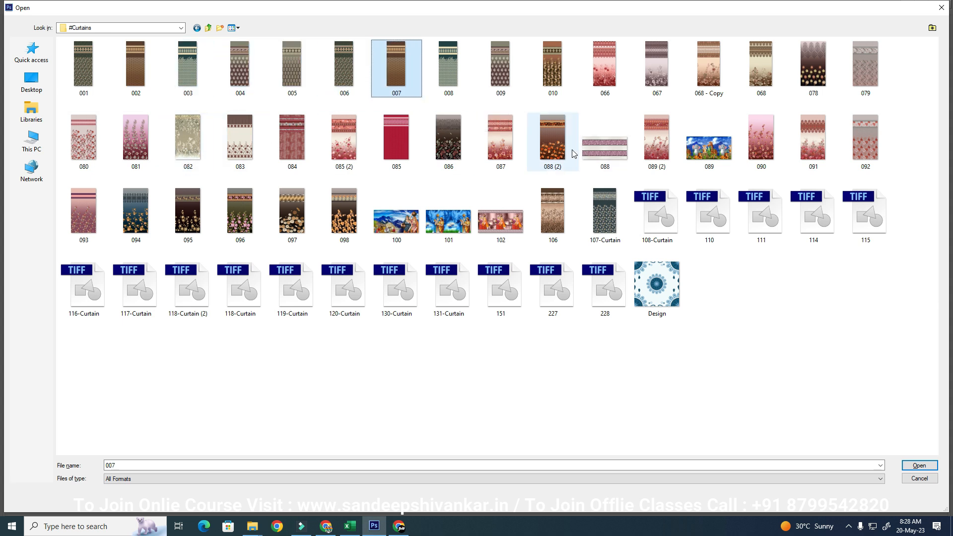
pyautogui.doubleClick(813, 64)
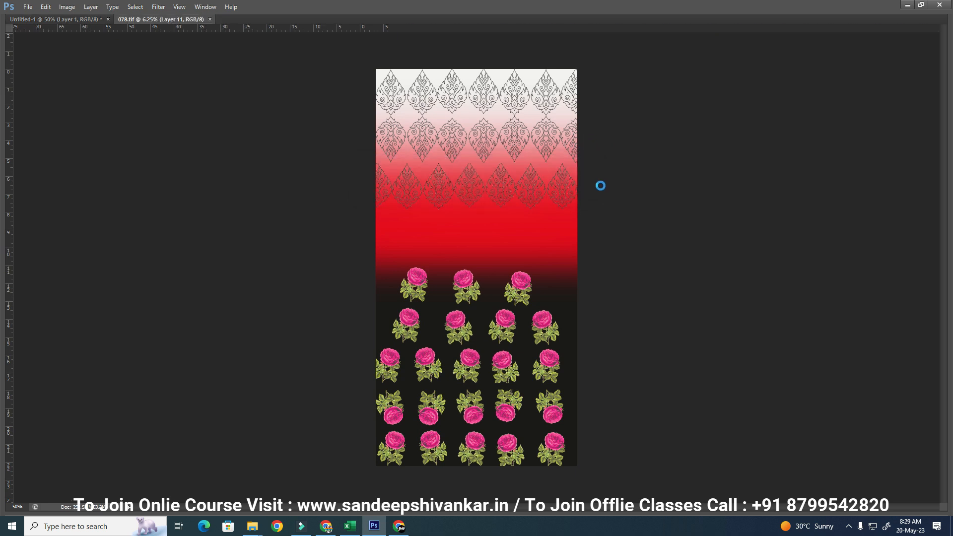
# Step: Arrange the rose design and 078.tif side by side in two vertical tiles
pyautogui.hotkey('alt', 'w')
pyautogui.press('Right')
pyautogui.press('Right')
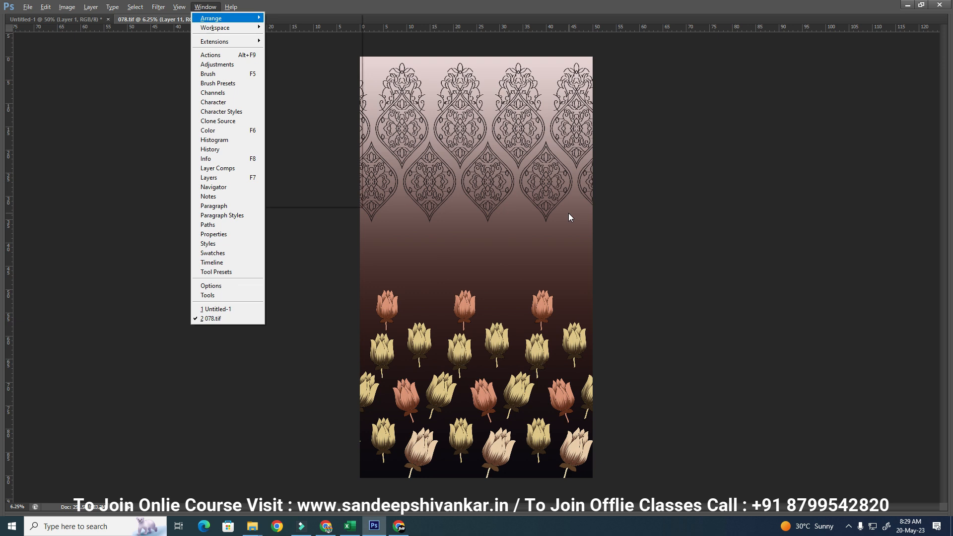
pyautogui.press('Left')
pyautogui.press('Right')
pyautogui.press('Return')
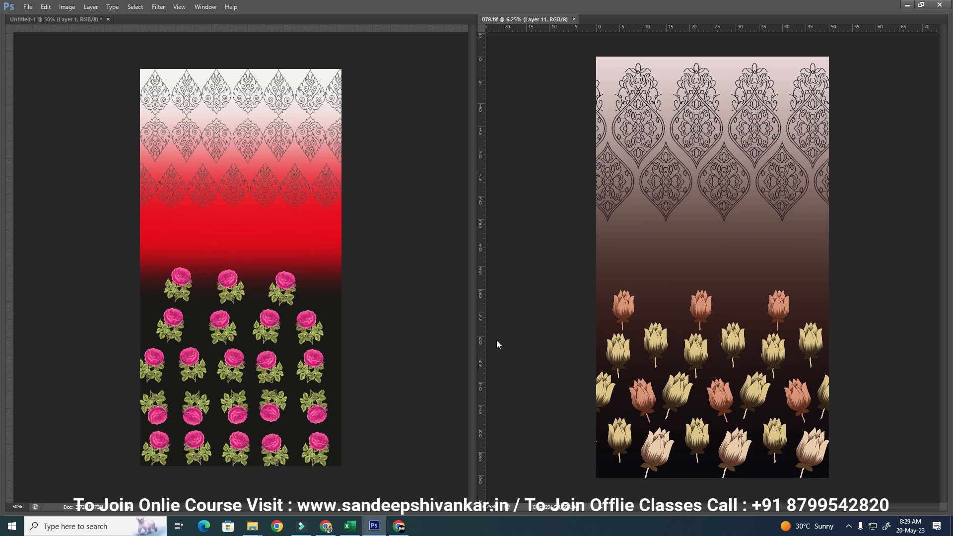
# Step: Examine the pink roses up close for edge quality and review their layout at 66.7%
pyautogui.click(411, 415)
pyautogui.moveTo(218, 292); pyautogui.dragTo(391, 392)
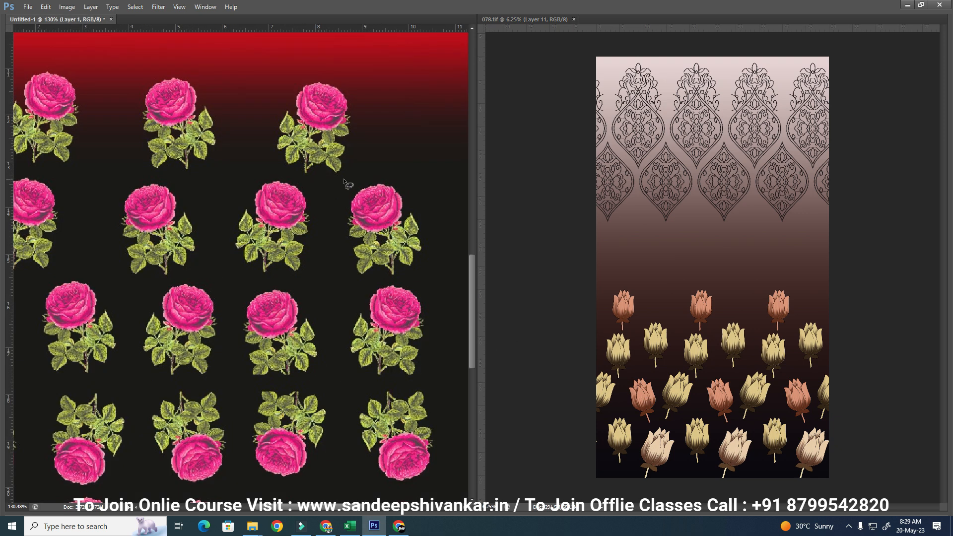
pyautogui.moveTo(200, 206); pyautogui.dragTo(374, 276)
pyautogui.moveTo(317, 225); pyautogui.dragTo(311, 314)
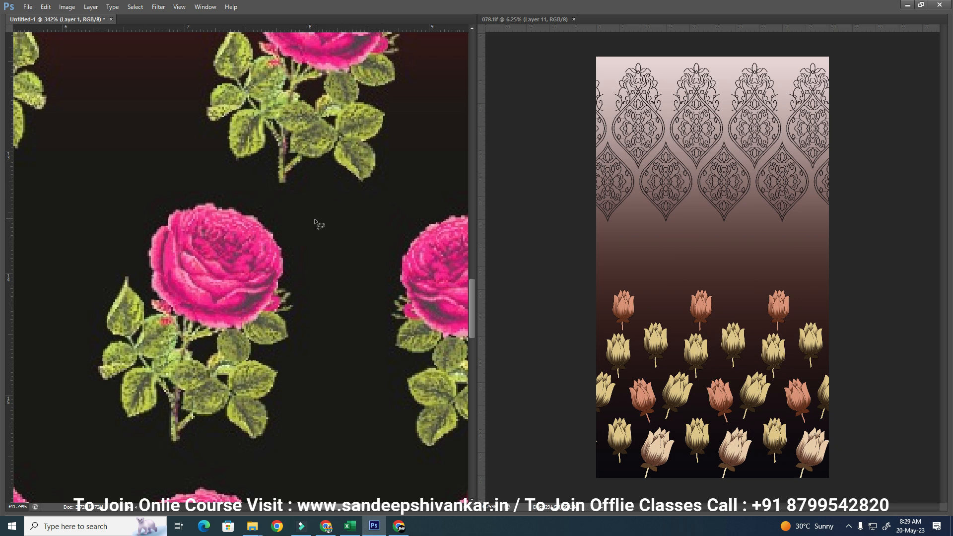
pyautogui.hotkey('ctrl', '-')
pyautogui.hotkey('ctrl', '-')
pyautogui.hotkey('ctrl', '-')
pyautogui.hotkey('ctrl', '-')
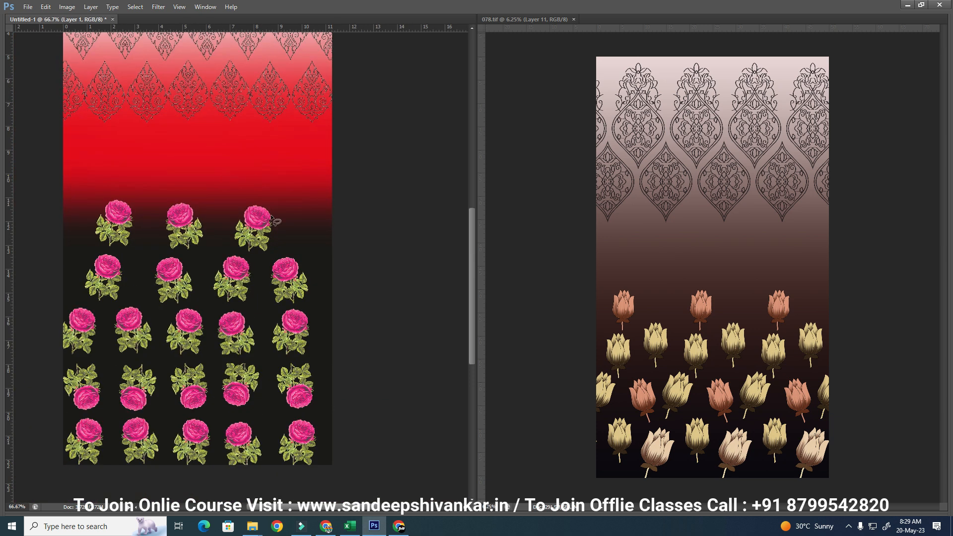
# Step: Compare the rose rows with the tulip motifs in 078.tif, magnifying a single flower in each design
pyautogui.moveTo(68, 126); pyautogui.dragTo(301, 377)
pyautogui.click(674, 357)
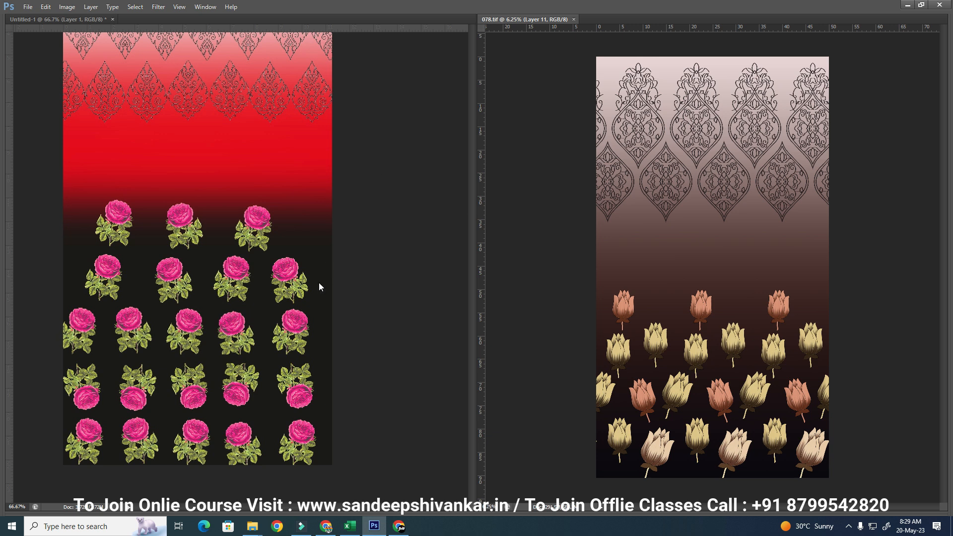
pyautogui.moveTo(138, 213); pyautogui.dragTo(349, 368)
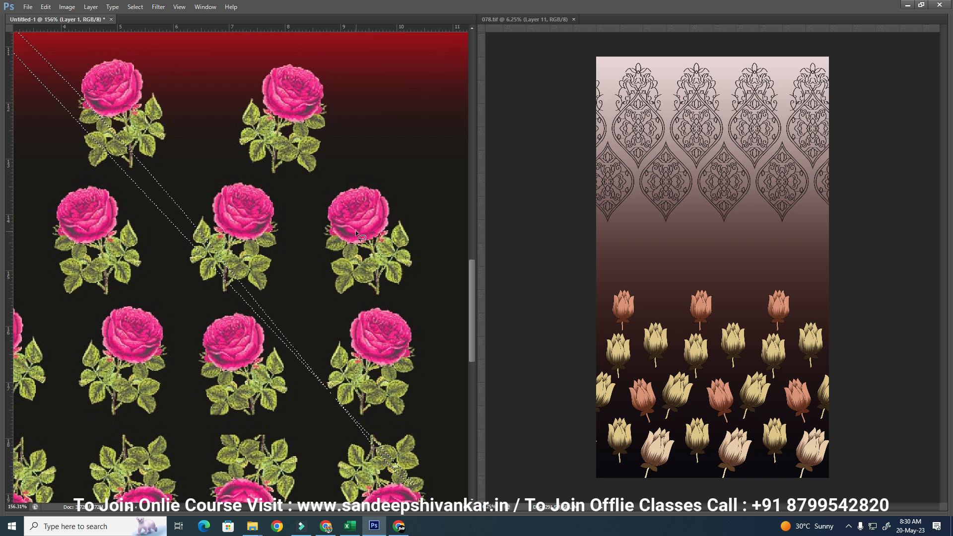
pyautogui.moveTo(255, 182); pyautogui.dragTo(179, 283)
pyautogui.moveTo(643, 276); pyautogui.dragTo(633, 251)
pyautogui.moveTo(379, 330); pyautogui.dragTo(321, 284)
pyautogui.moveTo(293, 217); pyautogui.dragTo(404, 387)
pyautogui.moveTo(368, 322); pyautogui.dragTo(389, 344)
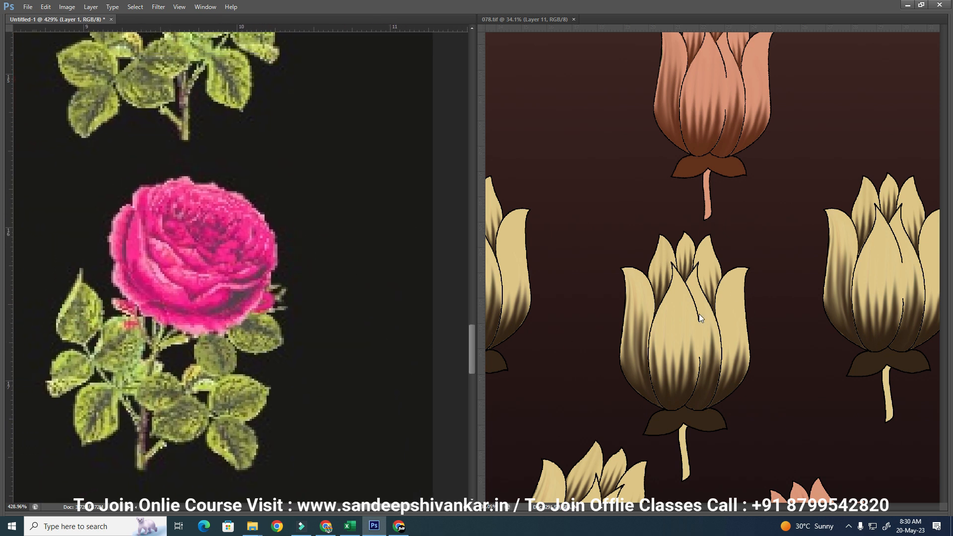
# Step: Outline the central yellow tulip in 078.tif with a freehand selection and try to move it downward
pyautogui.click(702, 275)
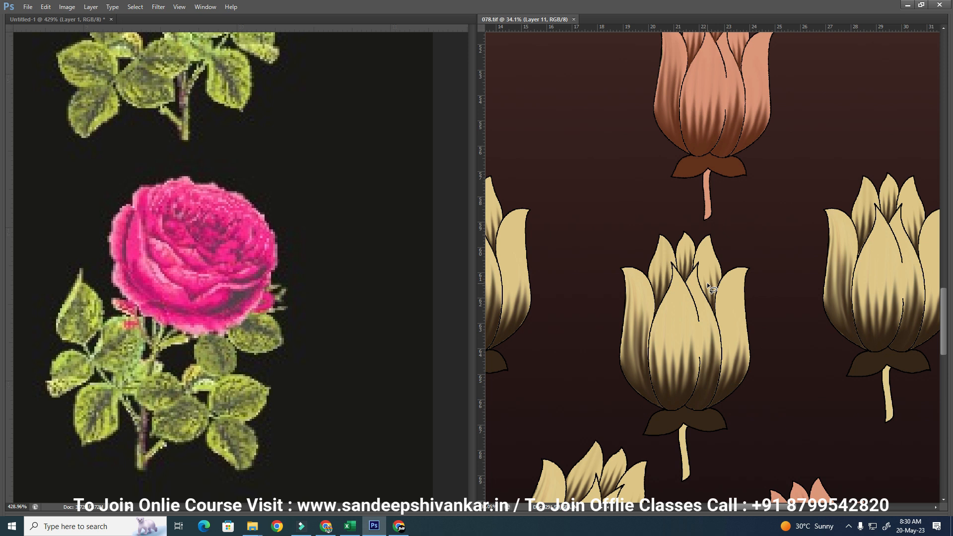
pyautogui.moveTo(761, 244)
pyautogui.mouseDown()
pyautogui.moveTo(647, 219)
pyautogui.moveTo(641, 478)
pyautogui.moveTo(727, 271)
pyautogui.mouseUp()
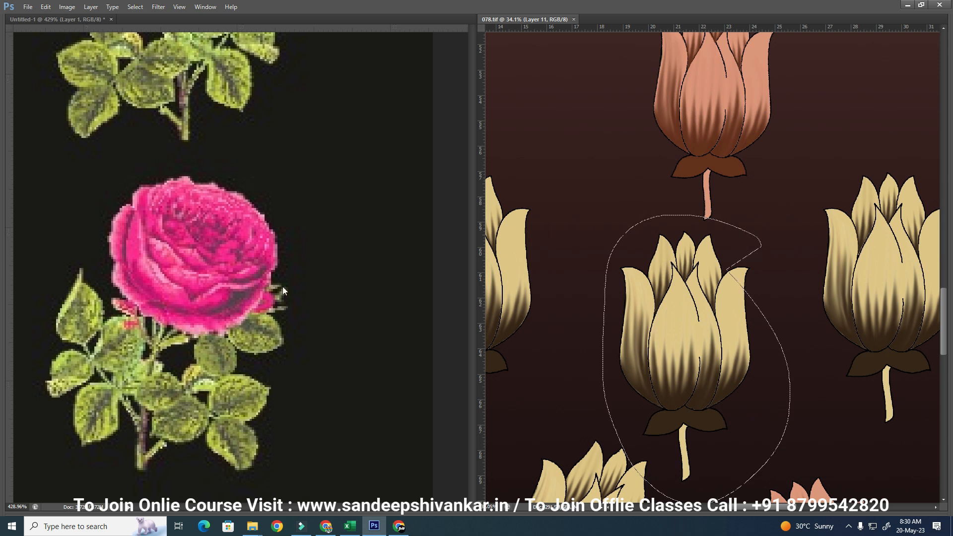
pyautogui.moveTo(665, 335)
pyautogui.mouseDown()
pyautogui.moveTo(681, 362)
pyautogui.moveTo(669, 369)
pyautogui.mouseUp()
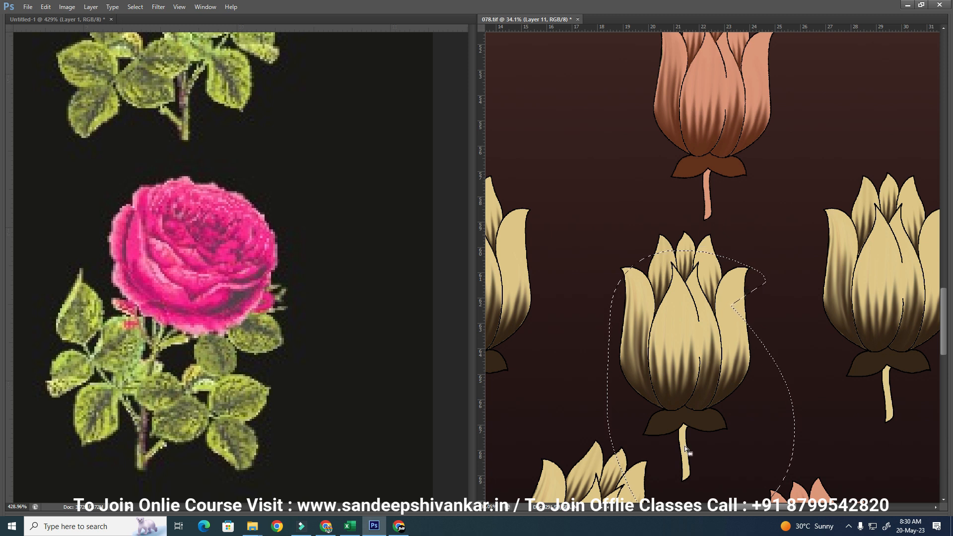
pyautogui.moveTo(625, 380); pyautogui.dragTo(615, 433)
pyautogui.click(208, 328)
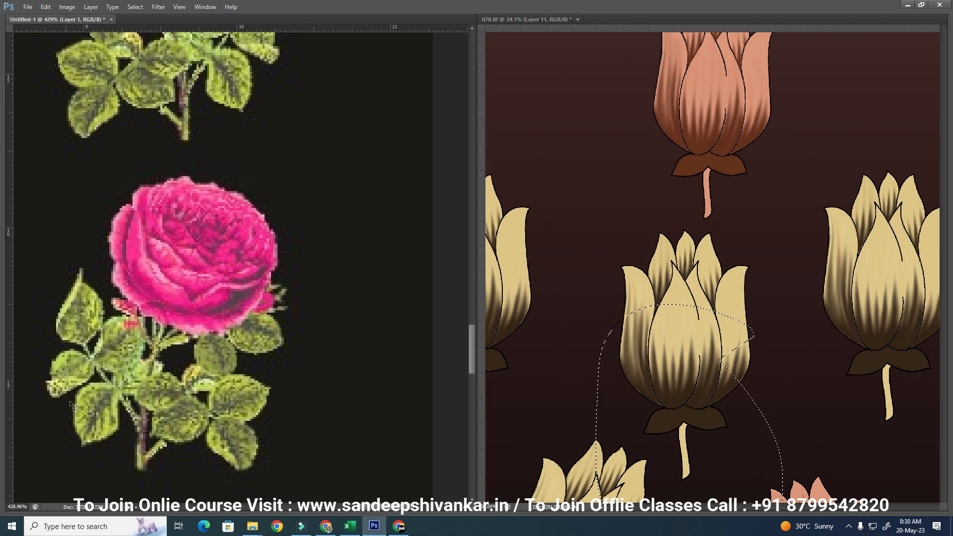
pyautogui.click(731, 270)
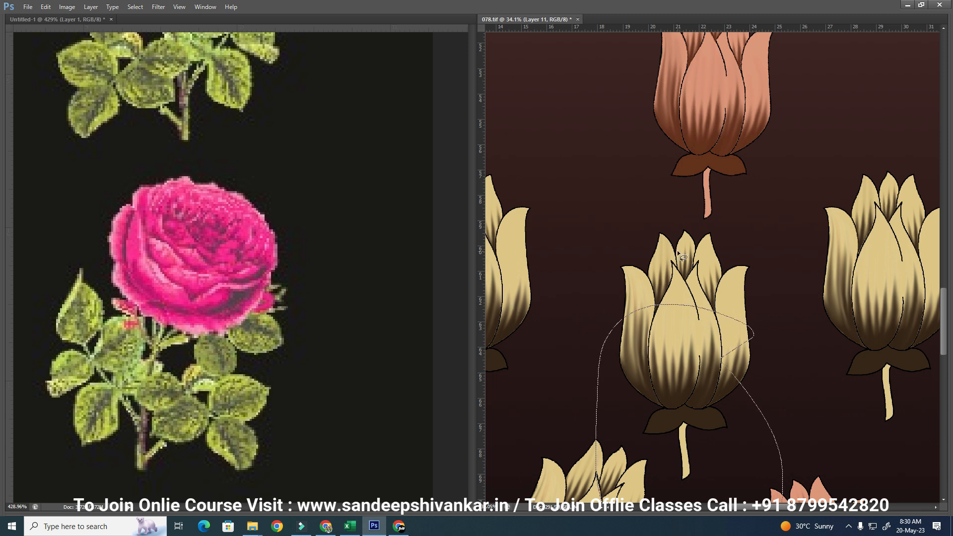
# Step: Circle a single pink rose with a freehand selection and view the whole rose design at 50%
pyautogui.click(312, 240)
pyautogui.moveTo(320, 238)
pyautogui.mouseDown()
pyautogui.moveTo(35, 427)
pyautogui.moveTo(320, 238)
pyautogui.mouseUp()
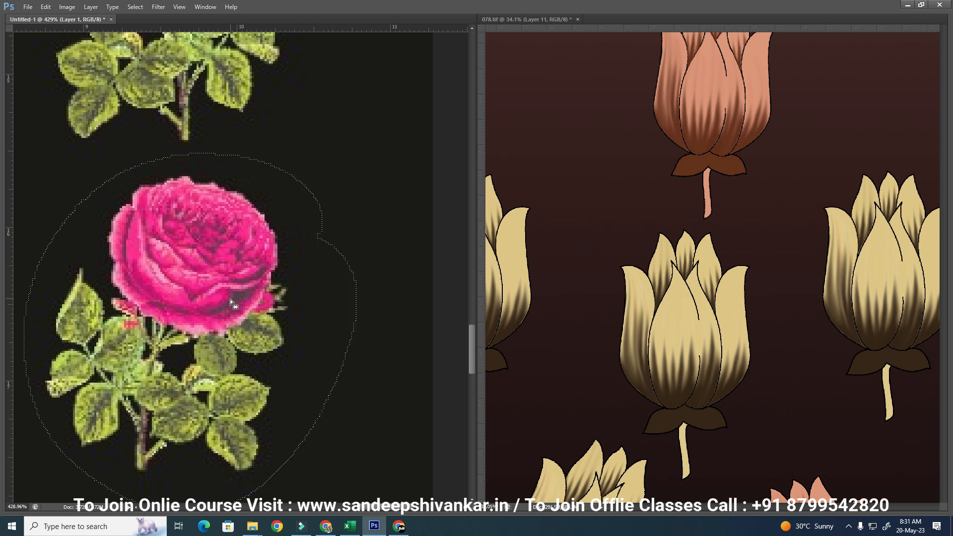
pyautogui.hotkey('ctrl', '-')
pyautogui.hotkey('ctrl', '-')
pyautogui.hotkey('ctrl', '-')
pyautogui.hotkey('ctrl', '-')
pyautogui.hotkey('ctrl', '-')
pyautogui.hotkey('ctrl', '-')
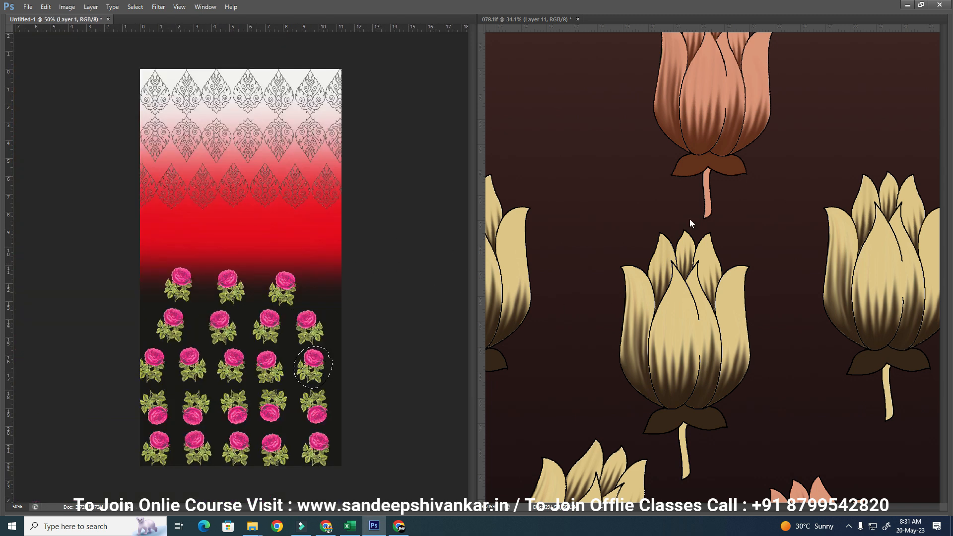
# Step: Outline a central yellow tulip and neighbouring flowers in 078.tif with freehand selections
pyautogui.click(633, 264)
pyautogui.scroll(-5, 665, 256)
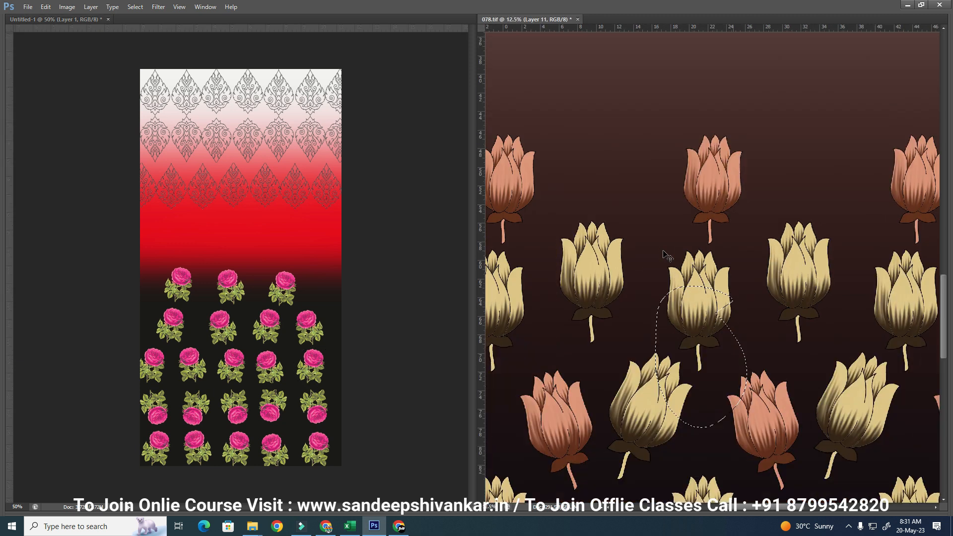
pyautogui.scroll(3, 751, 418)
pyautogui.moveTo(689, 234)
pyautogui.mouseDown()
pyautogui.moveTo(644, 153)
pyautogui.moveTo(673, 245)
pyautogui.mouseUp()
pyautogui.moveTo(624, 125)
pyautogui.mouseDown()
pyautogui.moveTo(678, 152)
pyautogui.moveTo(622, 124)
pyautogui.mouseUp()
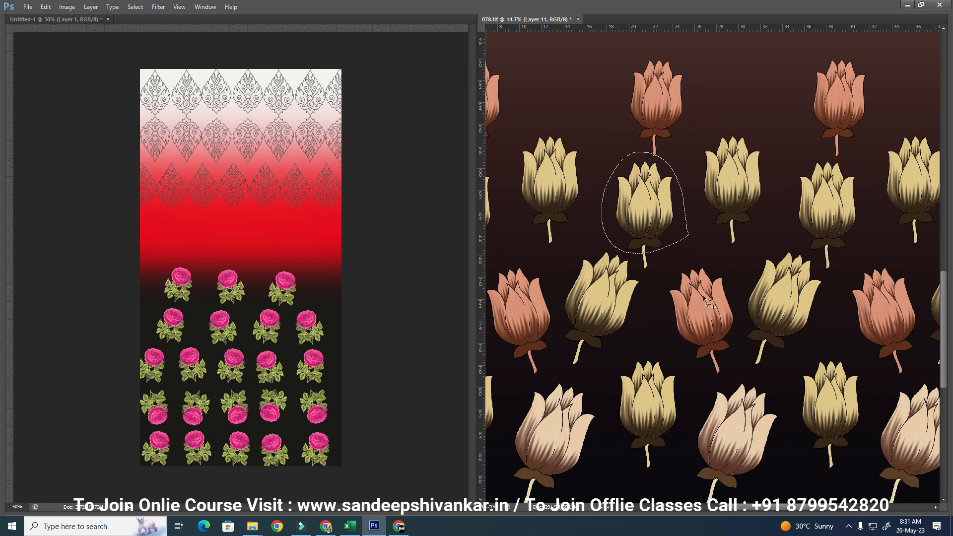
pyautogui.moveTo(808, 424); pyautogui.dragTo(794, 392)
# Step: Magnify the rose rows and review their spacing at 100% and 66.7%
pyautogui.click(284, 376)
pyautogui.moveTo(178, 318); pyautogui.dragTo(380, 462)
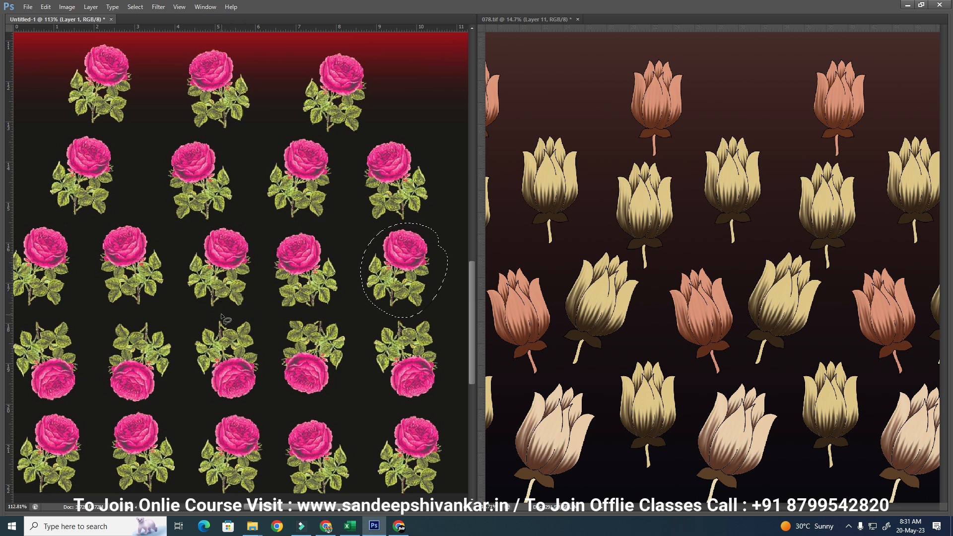
pyautogui.hotkey('ctrl', '-')
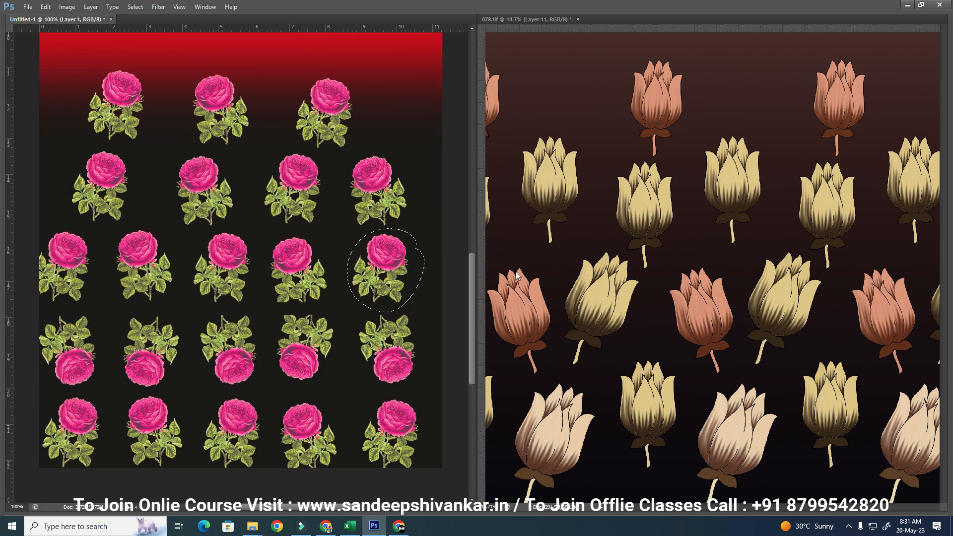
pyautogui.hotkey('ctrl', '-')
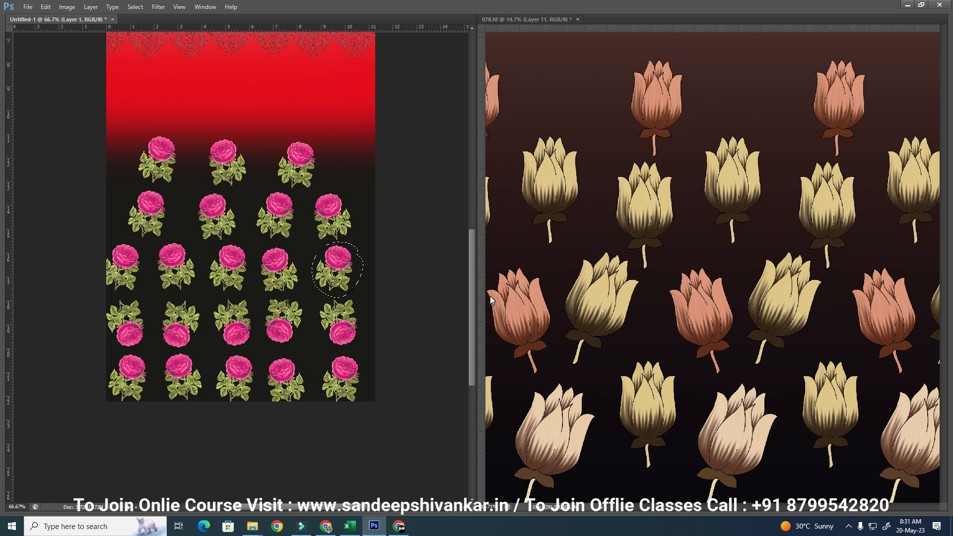
# Step: Mark a diagonal line across the rose rows with a freehand selection
pyautogui.moveTo(281, 217); pyautogui.dragTo(226, 312)
pyautogui.moveTo(241, 181); pyautogui.dragTo(356, 318)
pyautogui.hotkey('ctrl', 'd')
pyautogui.hotkey('ctrl', 'z')
pyautogui.hotkey('ctrl', '-')
# Step: Check the full layout of 078.tif at 6.25% and examine its staggered tulip rows at 11.1%
pyautogui.click(625, 277)
pyautogui.hotkey('ctrl', '-')
pyautogui.hotkey('ctrl', '-')
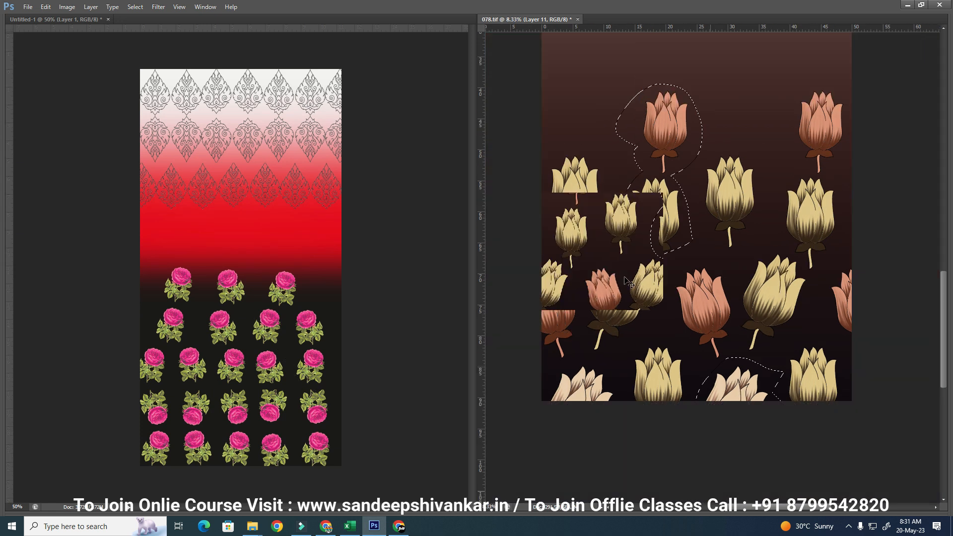
pyautogui.hotkey('ctrl', '-')
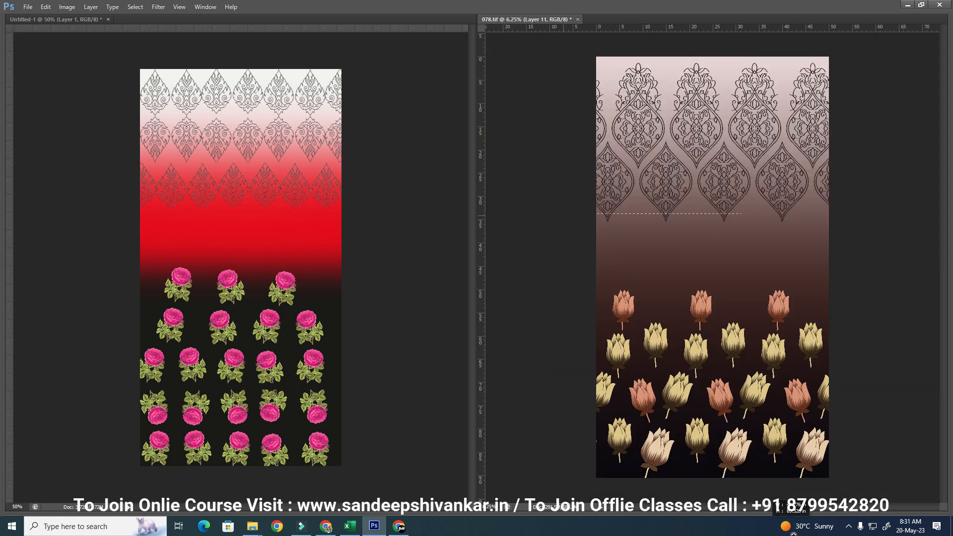
pyautogui.scroll(3, 675, 383)
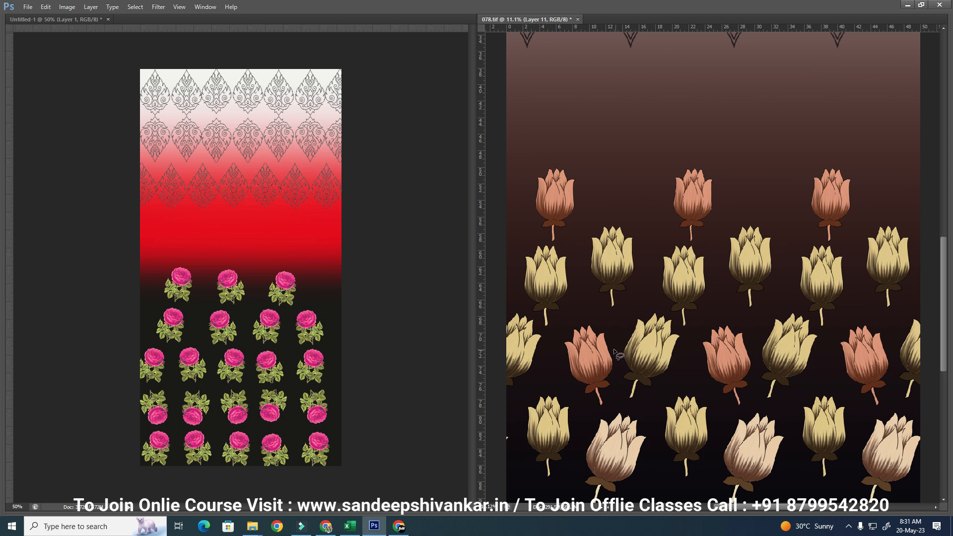
# Step: Outline the five vertical columns of roses with freehand selections and compare them with the tulip arrangement in 078.tif
pyautogui.click(287, 354)
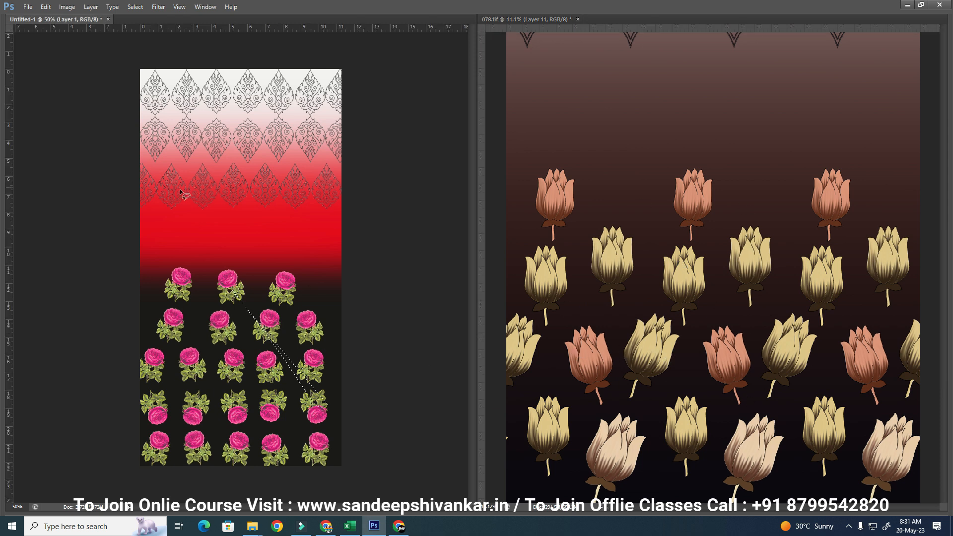
pyautogui.moveTo(245, 286)
pyautogui.mouseDown()
pyautogui.moveTo(213, 307)
pyautogui.moveTo(228, 445)
pyautogui.moveTo(247, 418)
pyautogui.moveTo(245, 290)
pyautogui.moveTo(263, 300)
pyautogui.moveTo(269, 464)
pyautogui.moveTo(292, 280)
pyautogui.moveTo(308, 370)
pyautogui.moveTo(335, 400)
pyautogui.moveTo(325, 343)
pyautogui.mouseUp()
pyautogui.moveTo(197, 339)
pyautogui.mouseDown()
pyautogui.moveTo(182, 382)
pyautogui.moveTo(211, 407)
pyautogui.moveTo(198, 340)
pyautogui.mouseUp()
pyautogui.moveTo(190, 263)
pyautogui.mouseDown()
pyautogui.moveTo(155, 349)
pyautogui.moveTo(153, 458)
pyautogui.moveTo(194, 283)
pyautogui.mouseUp()
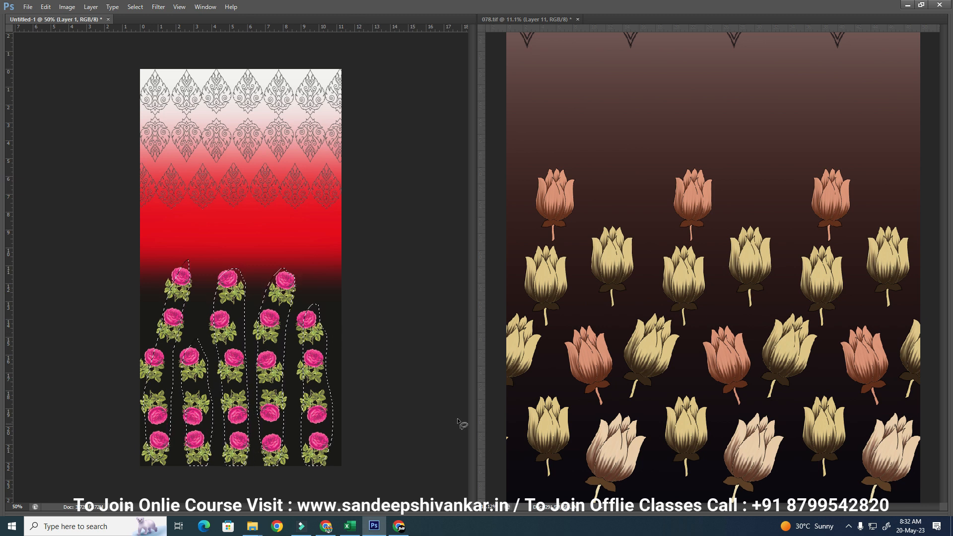
pyautogui.click(638, 291)
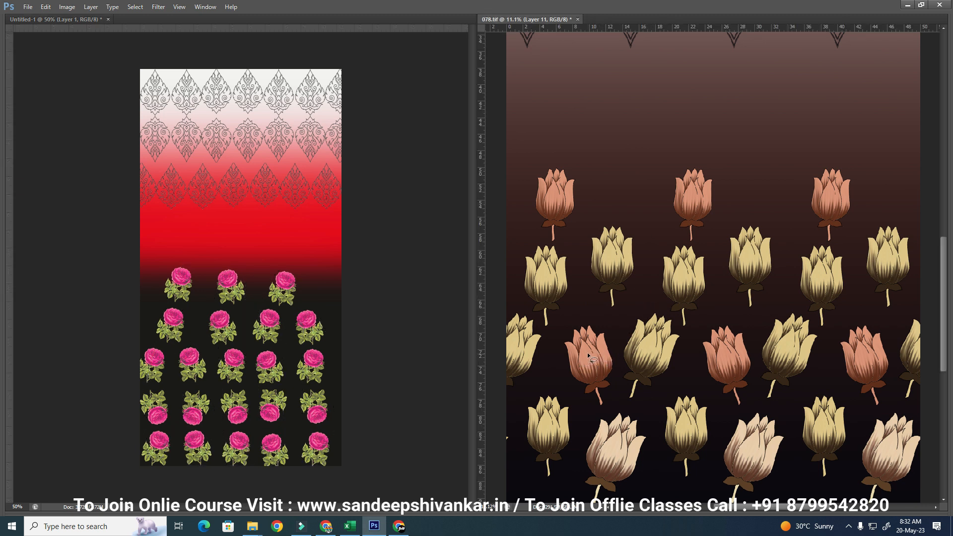
pyautogui.click(320, 361)
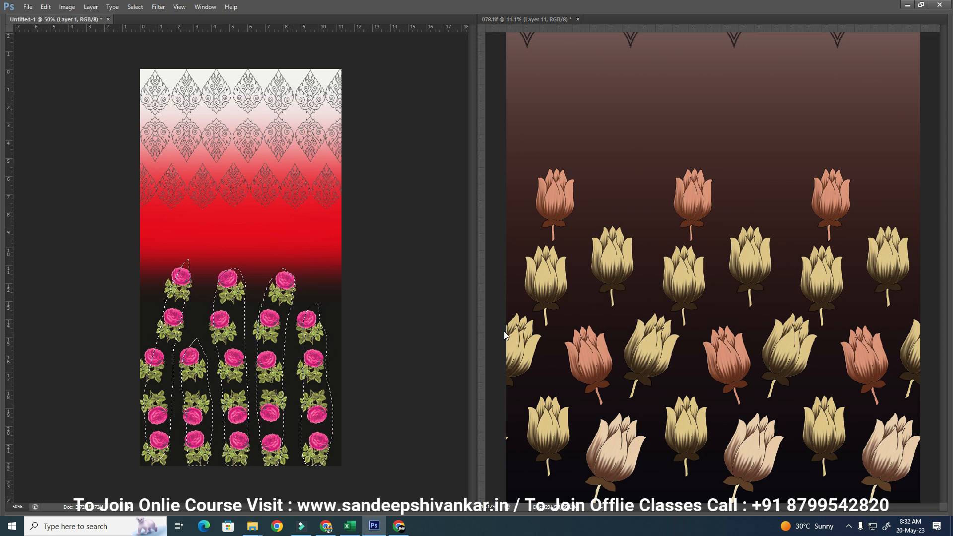
# Step: Compare the ornamental line motifs at the top of both designs, viewing the rose design's motifs at 300% and 100%
pyautogui.click(672, 115)
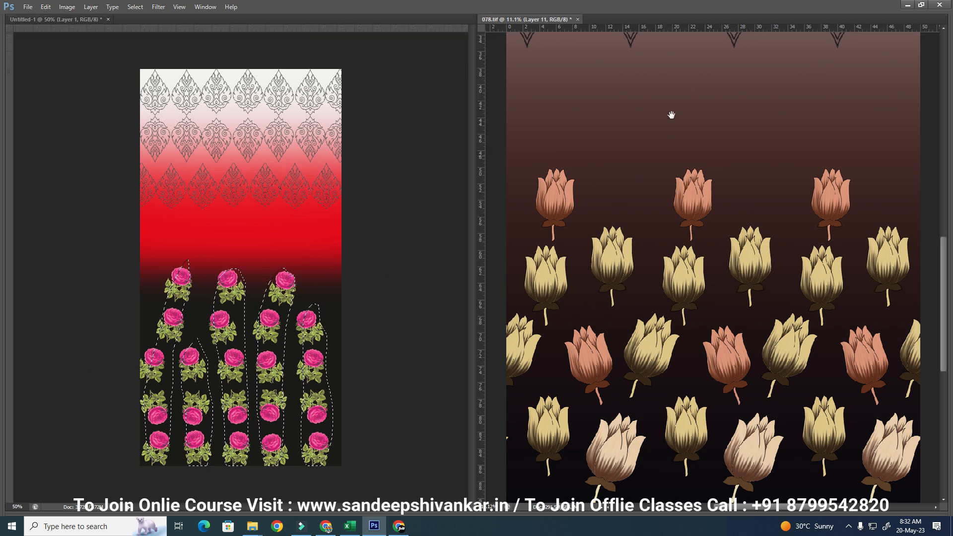
pyautogui.moveTo(672, 115); pyautogui.dragTo(678, 196)
pyautogui.click(242, 109)
pyautogui.moveTo(242, 105); pyautogui.dragTo(316, 172)
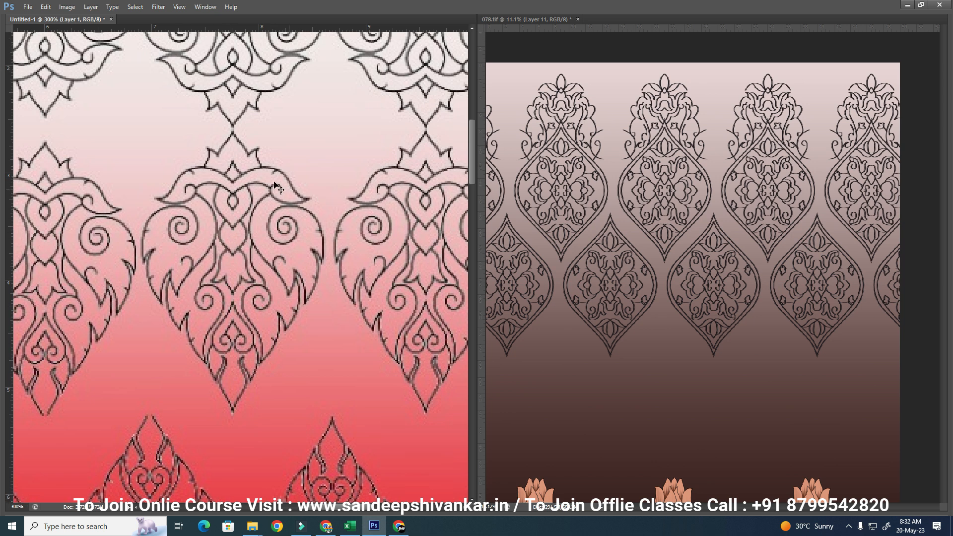
pyautogui.hotkey('ctrl', '1')
pyautogui.moveTo(64, 306); pyautogui.dragTo(100, 194)
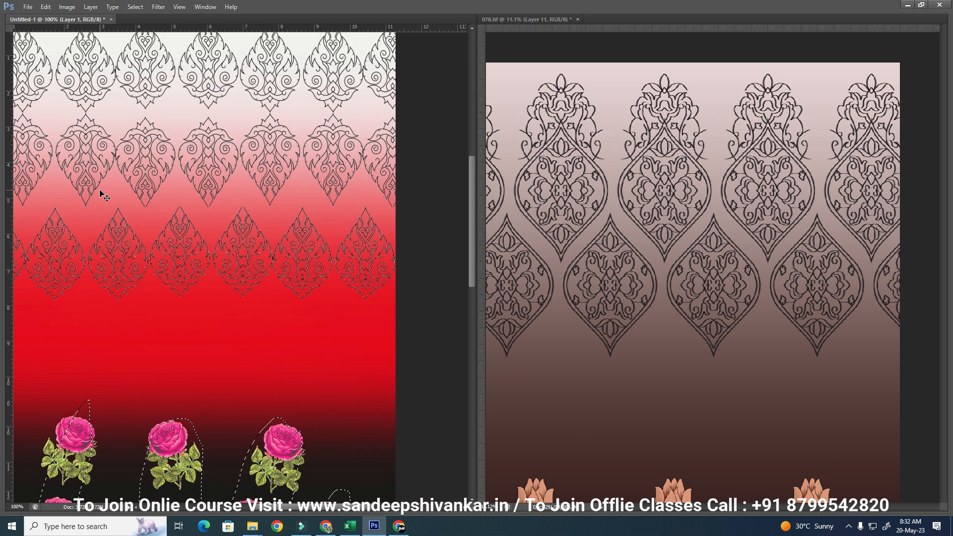
# Step: Show both designs in full and mark the bottom edge of 078.tif with freehand selections
pyautogui.hotkey('ctrl', '-')
pyautogui.hotkey('ctrl', '-')
pyautogui.click(576, 297)
pyautogui.hotkey('ctrl', '-')
pyautogui.hotkey('ctrl', '-')
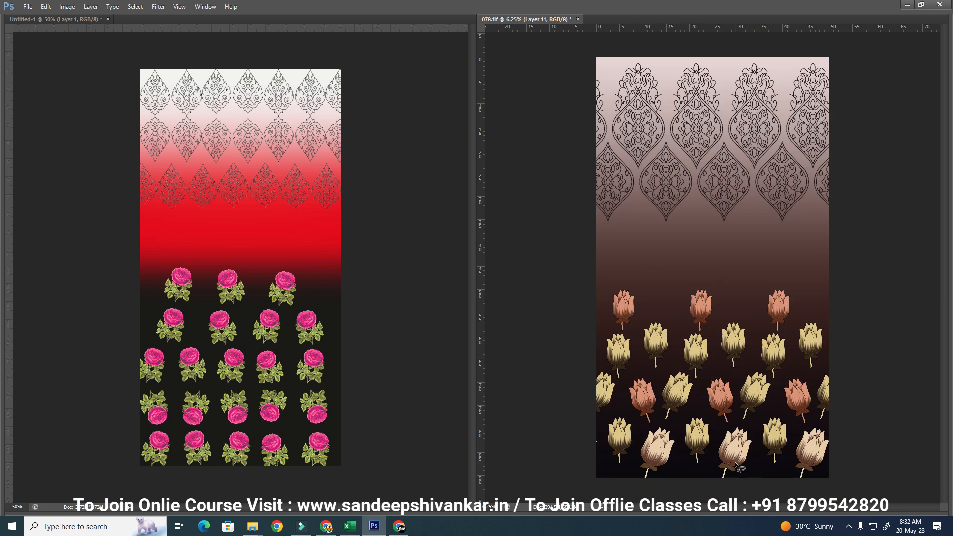
pyautogui.moveTo(711, 478)
pyautogui.mouseDown()
pyautogui.moveTo(606, 475)
pyautogui.moveTo(673, 499)
pyautogui.moveTo(837, 494)
pyautogui.mouseUp()
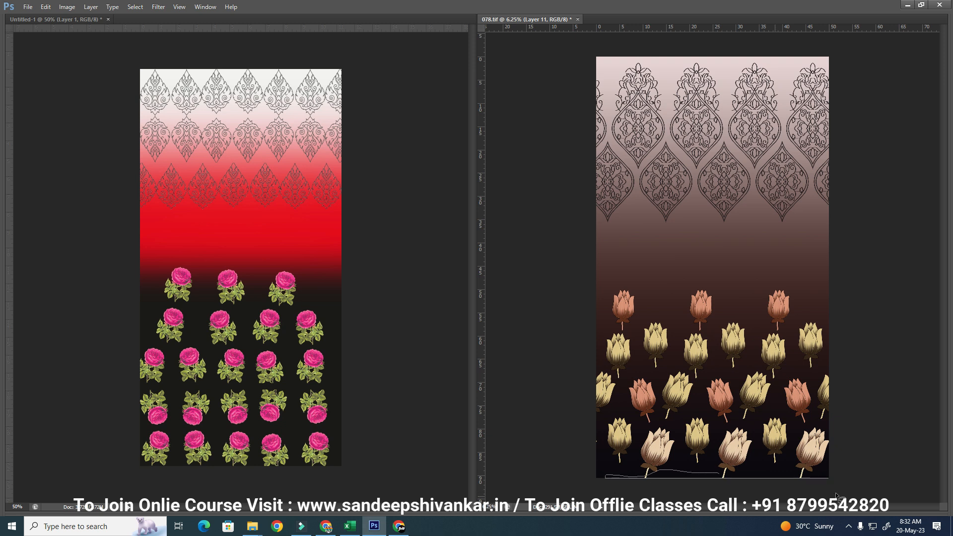
pyautogui.moveTo(763, 489); pyautogui.dragTo(747, 485)
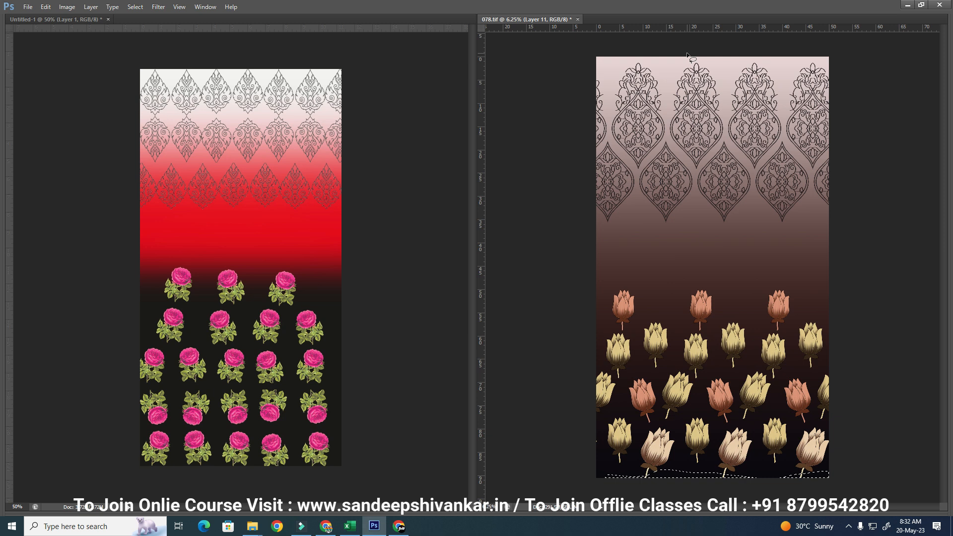
# Step: Mark the lower-right roses, the plain red area and a top border motif in the rose design with freehand selections
pyautogui.click(347, 340)
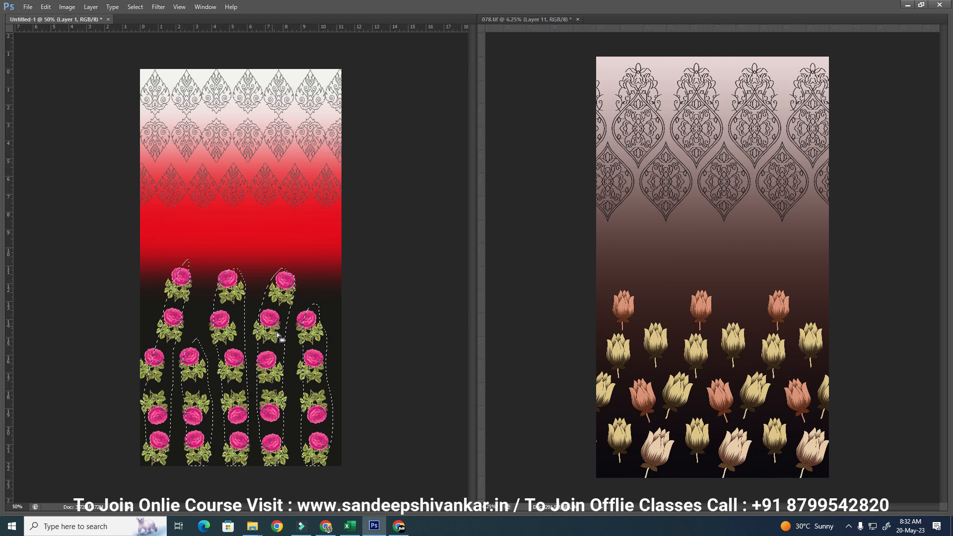
pyautogui.moveTo(347, 340); pyautogui.dragTo(363, 375)
pyautogui.moveTo(376, 431); pyautogui.dragTo(374, 405)
pyautogui.moveTo(303, 68); pyautogui.dragTo(277, 63)
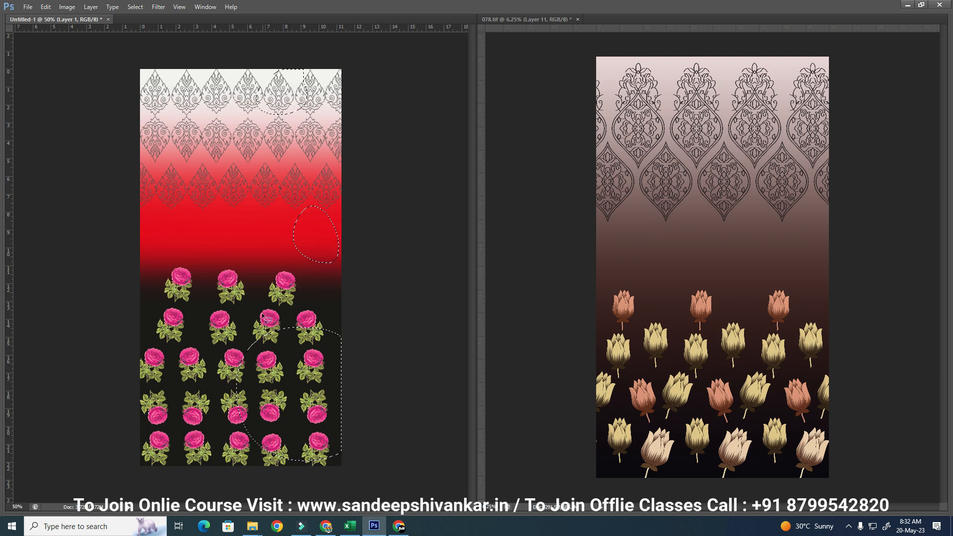
# Step: Examine the tulip rows in 078.tif up close, magnifying a yellow tulip and the space above it to 39.9%
pyautogui.click(670, 282)
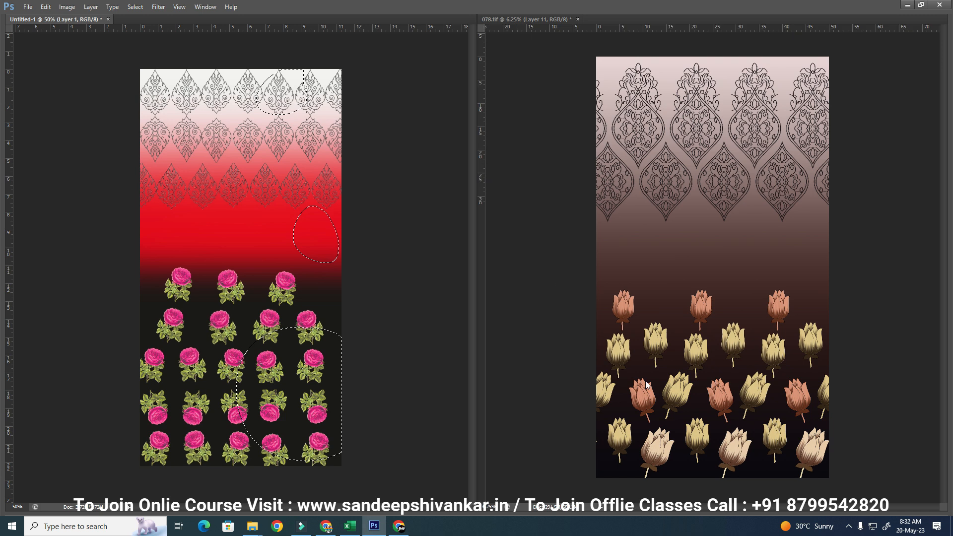
pyautogui.moveTo(644, 296); pyautogui.dragTo(739, 457)
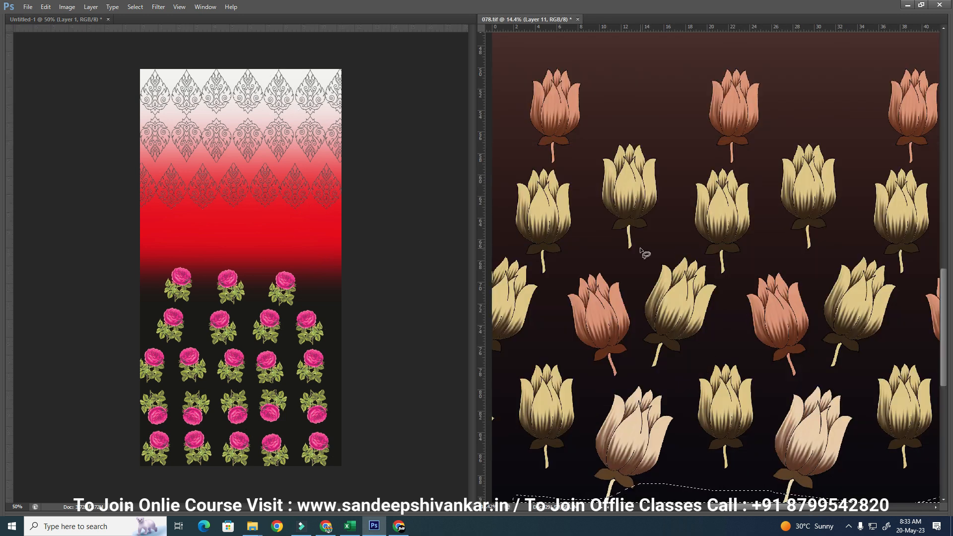
pyautogui.moveTo(577, 130); pyautogui.dragTo(703, 297)
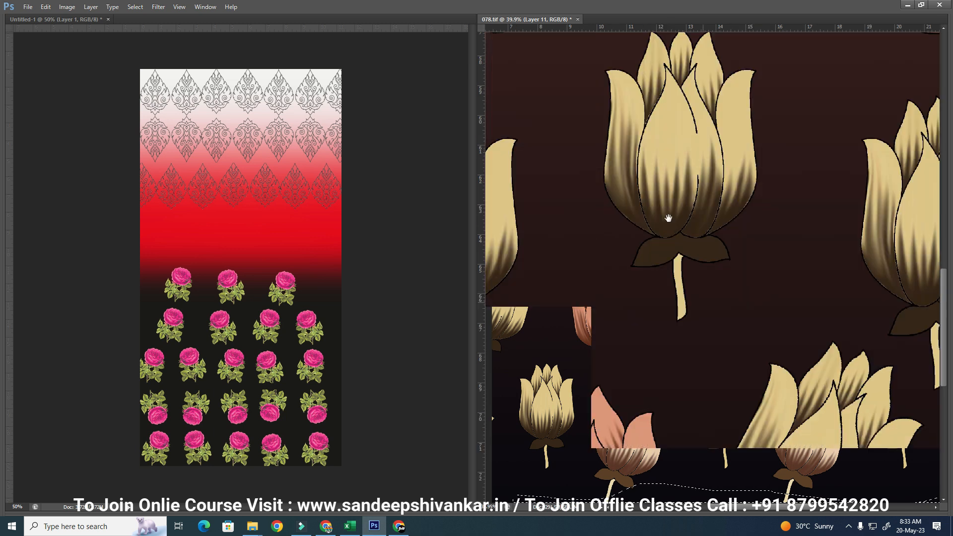
pyautogui.moveTo(560, 254); pyautogui.dragTo(481, 321)
pyautogui.moveTo(718, 158); pyautogui.dragTo(800, 285)
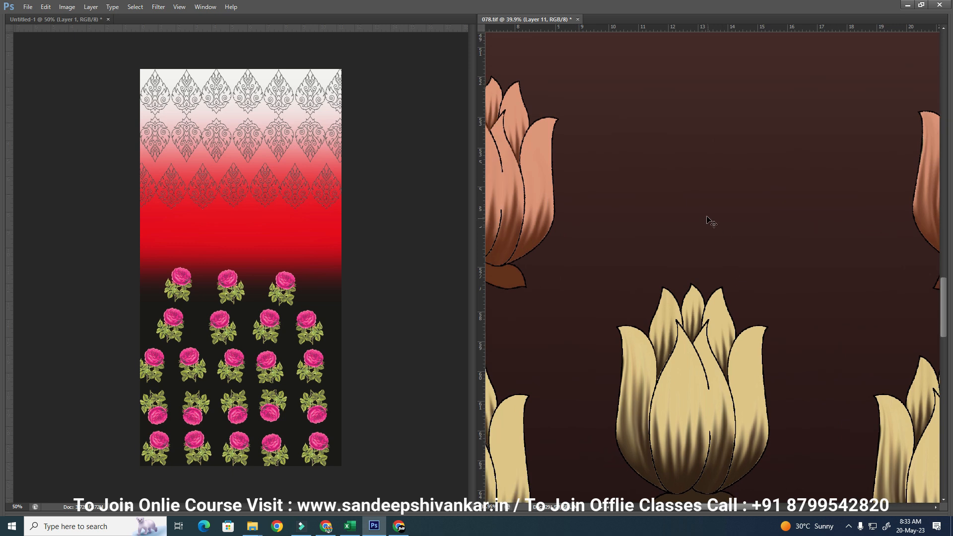
# Step: Draw a cloud-shaped freehand selection in the empty background above the yellow tulip and clear it
pyautogui.moveTo(681, 150)
pyautogui.mouseDown()
pyautogui.moveTo(623, 251)
pyautogui.moveTo(748, 309)
pyautogui.moveTo(892, 221)
pyautogui.moveTo(795, 81)
pyautogui.moveTo(694, 87)
pyautogui.mouseUp()
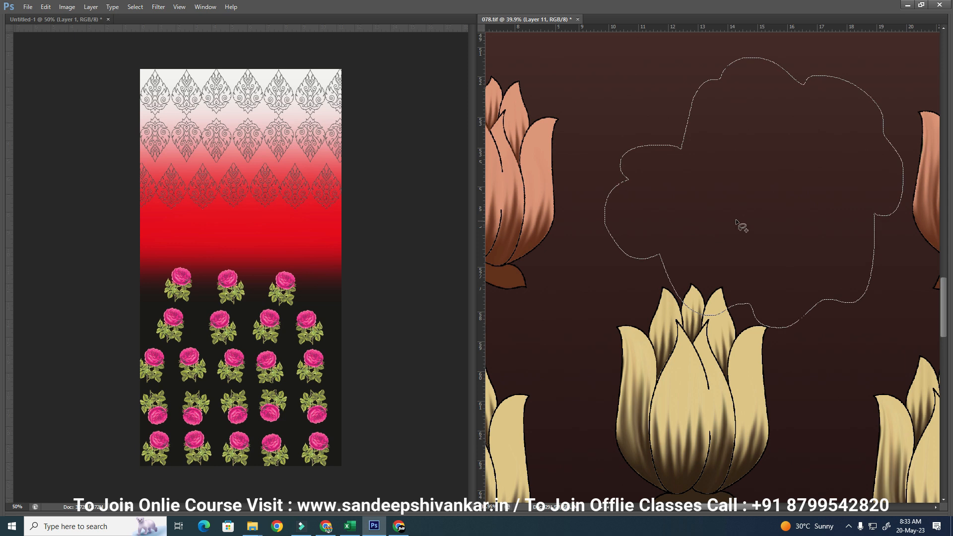
pyautogui.moveTo(781, 186); pyautogui.dragTo(646, 359)
pyautogui.moveTo(793, 221); pyautogui.dragTo(663, 310)
pyautogui.hotkey('ctrl', 'd')
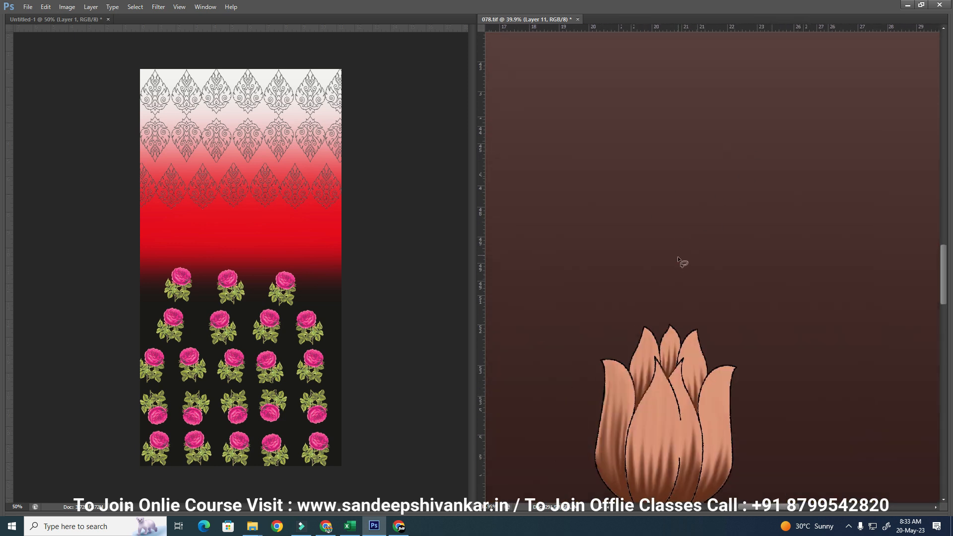
# Step: Circle the peach tulip in the top tulip row of 078.tif with a freehand selection at 33.3%
pyautogui.moveTo(560, 197)
pyautogui.mouseDown()
pyautogui.moveTo(618, 278)
pyautogui.moveTo(712, 317)
pyautogui.mouseUp()
pyautogui.moveTo(693, 185)
pyautogui.mouseDown()
pyautogui.moveTo(759, 270)
pyautogui.moveTo(730, 144)
pyautogui.mouseUp()
pyautogui.hotkey('ctrl', '-')
pyautogui.moveTo(743, 337)
pyautogui.mouseDown()
pyautogui.moveTo(576, 491)
pyautogui.moveTo(740, 421)
pyautogui.moveTo(675, 344)
pyautogui.moveTo(689, 406)
pyautogui.mouseUp()
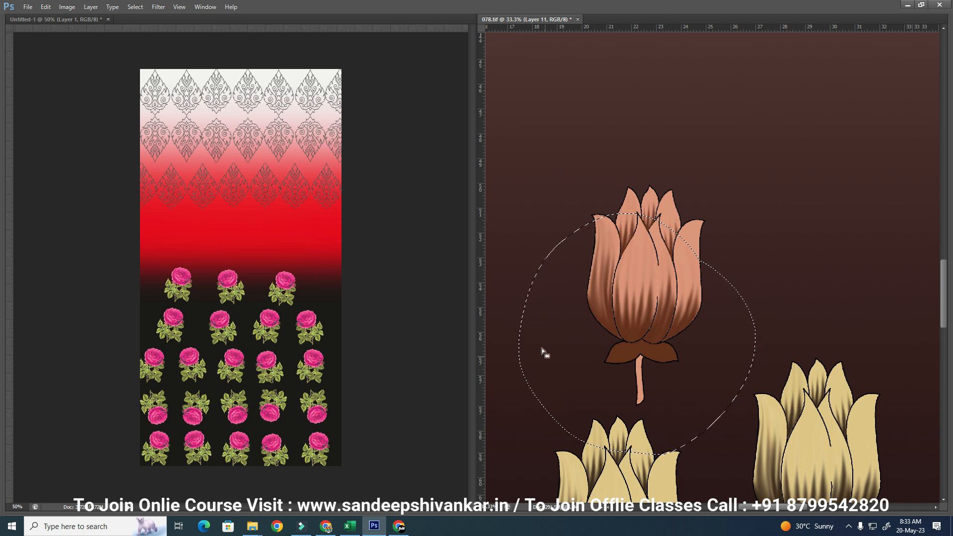
# Step: Compare both complete designs side by side, with the rose design at 33.3% and 078.tif at 5%
pyautogui.click(316, 238)
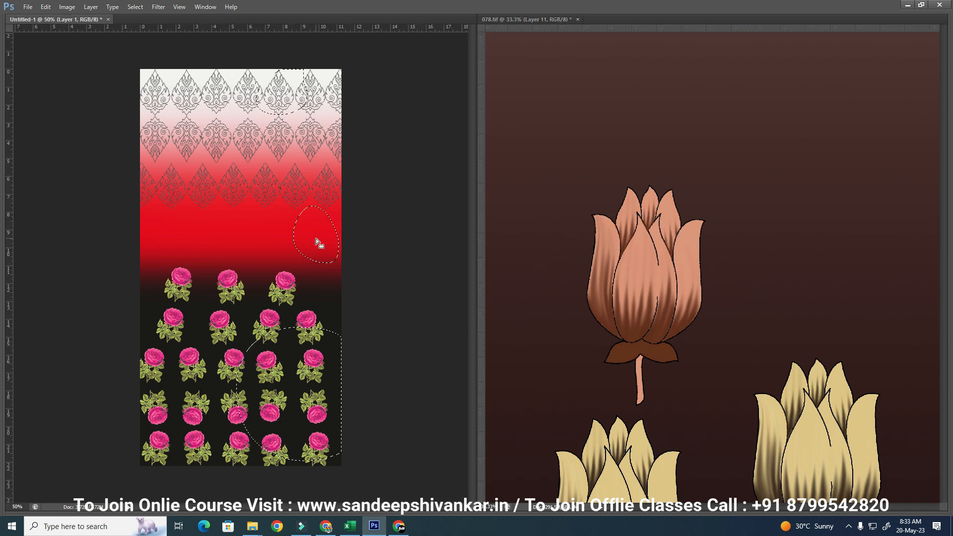
pyautogui.hotkey('ctrl', '-')
pyautogui.click(540, 250)
pyautogui.hotkey('ctrl', '-')
pyautogui.hotkey('ctrl', '-')
pyautogui.hotkey('ctrl', '-')
pyautogui.hotkey('ctrl', '-')
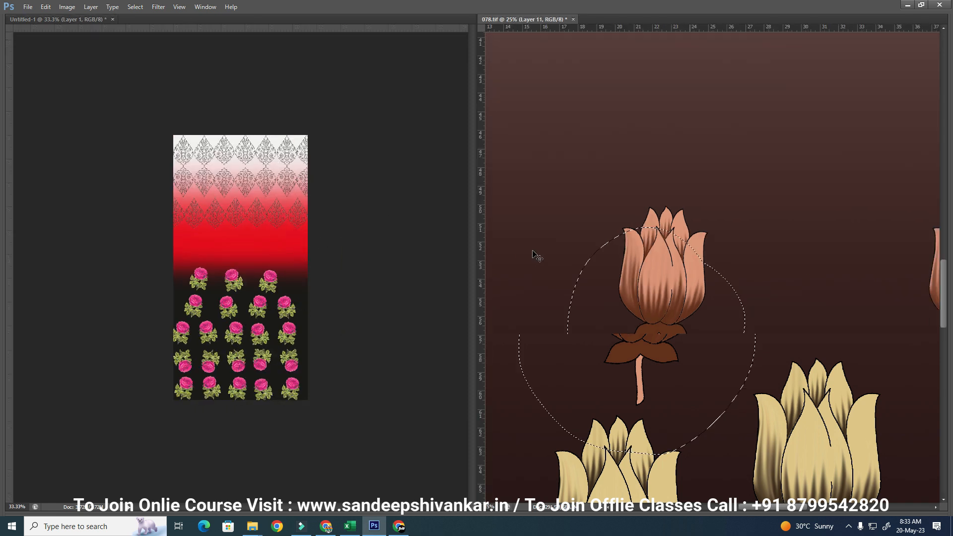
pyautogui.hotkey('ctrl', '-')
pyautogui.hotkey('ctrl', '-')
# Step: Fit the rose design to its window for a final check and switch to its image in WhatsApp Web
pyautogui.press('l')
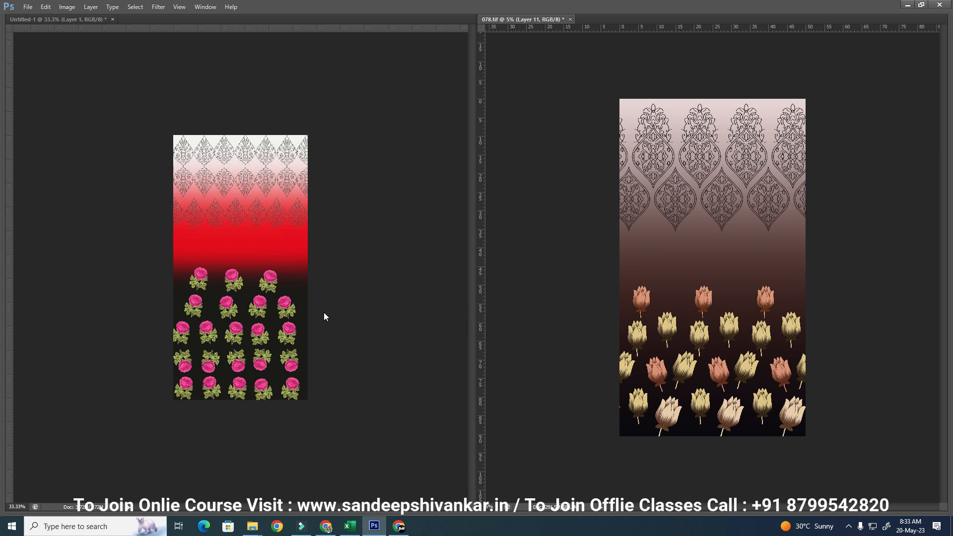
pyautogui.click(253, 217)
pyautogui.keyDown('ctrl'); pyautogui.click(241, 250); pyautogui.keyUp('ctrl')
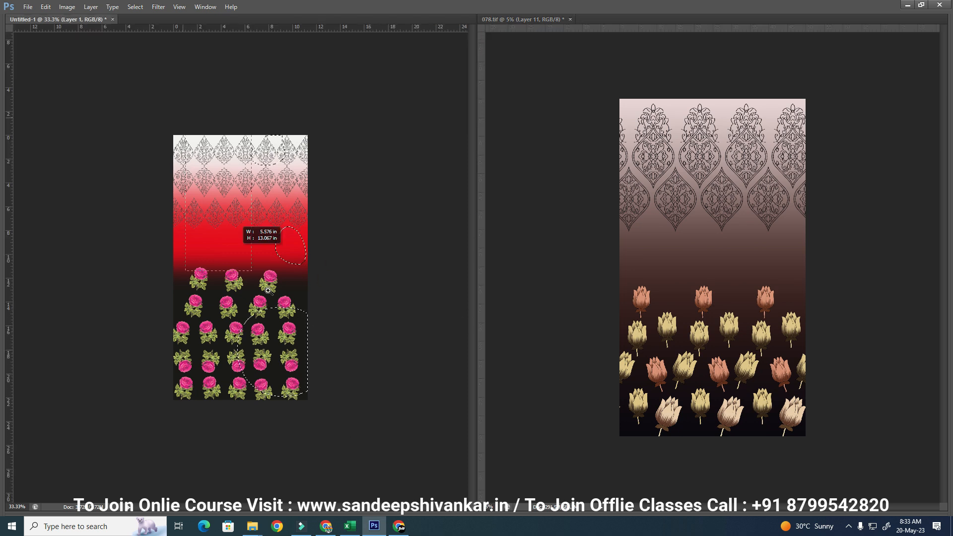
pyautogui.hotkey('ctrl', '0')
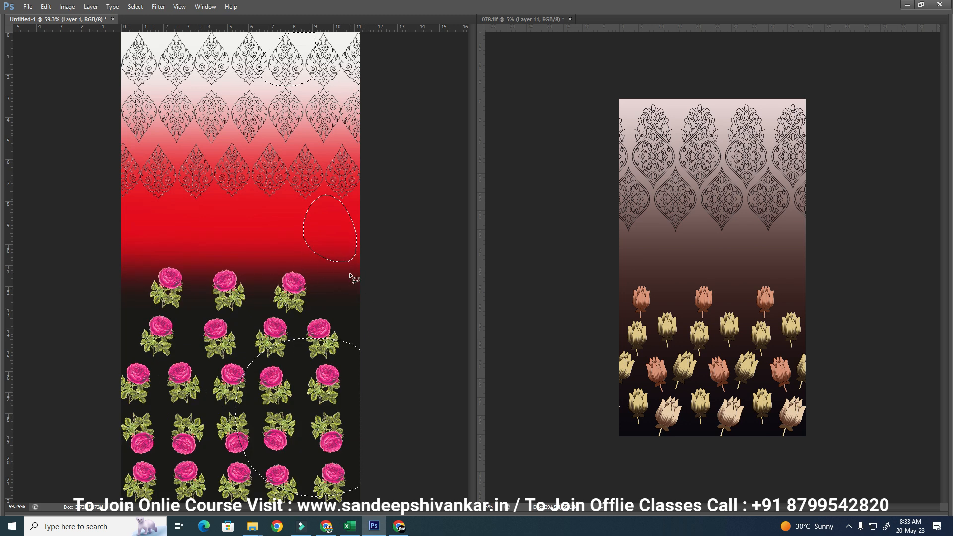
pyautogui.hotkey('alt', 'Tab')
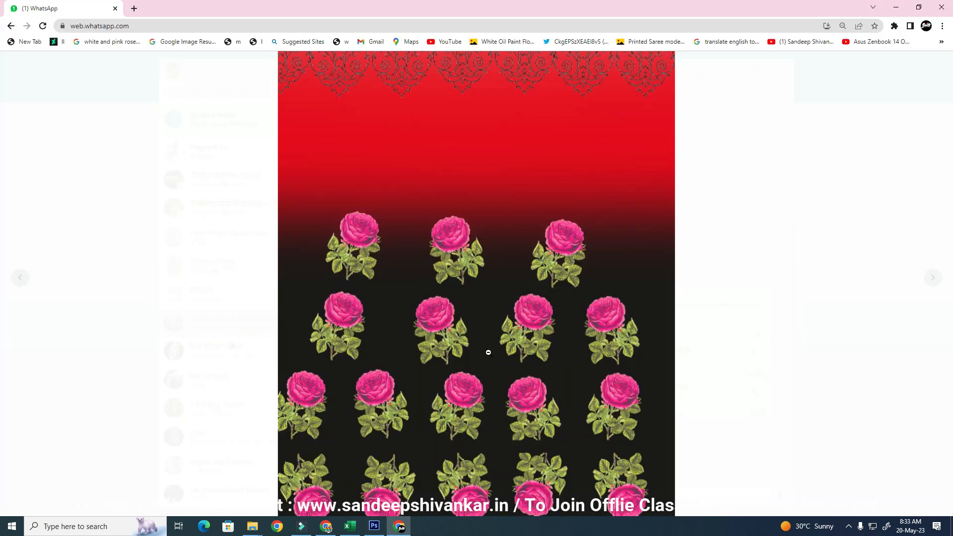
# Step: Move from the rose design to the yellow-green design with the shield motif, inspect it enlarged, and close the image viewer
pyautogui.click(480, 454)
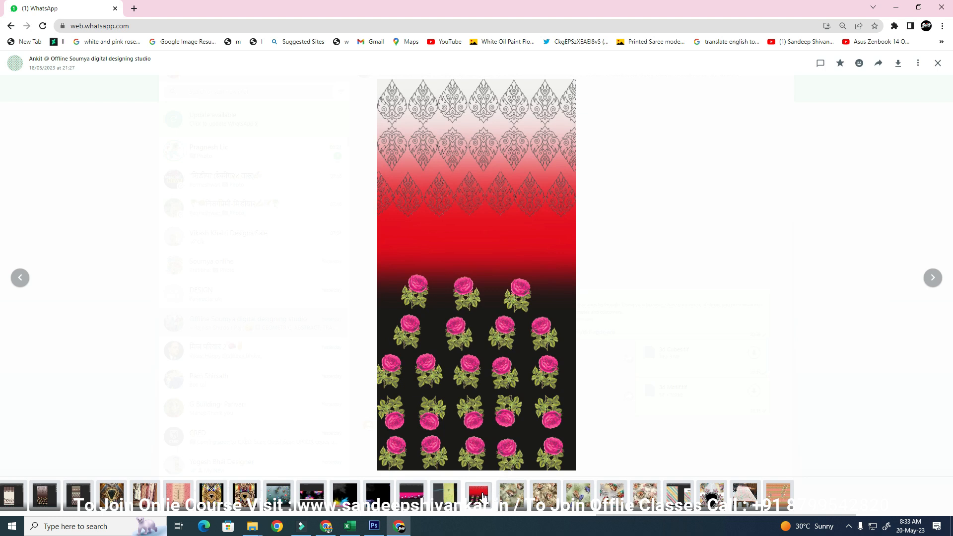
pyautogui.click(478, 495)
pyautogui.click(527, 241)
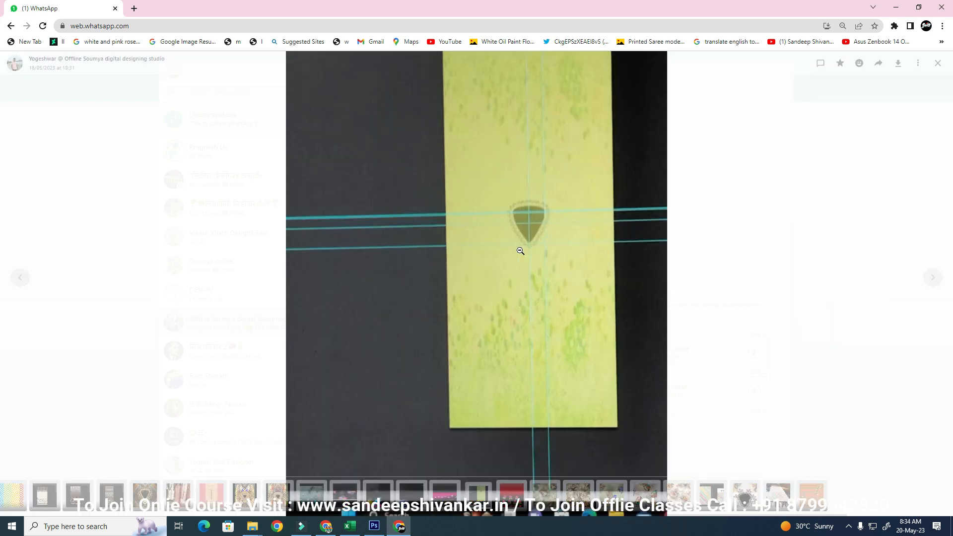
pyautogui.click(495, 265)
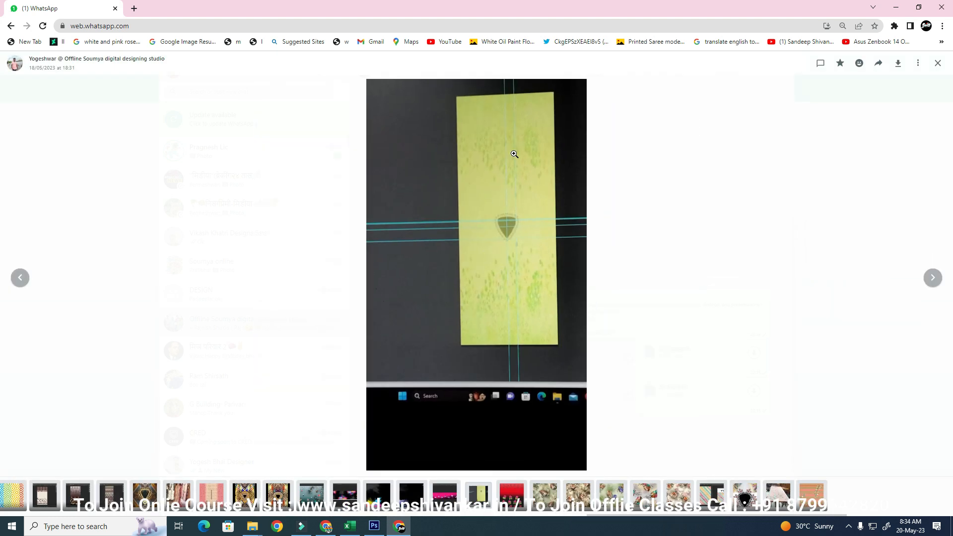
pyautogui.click(510, 268)
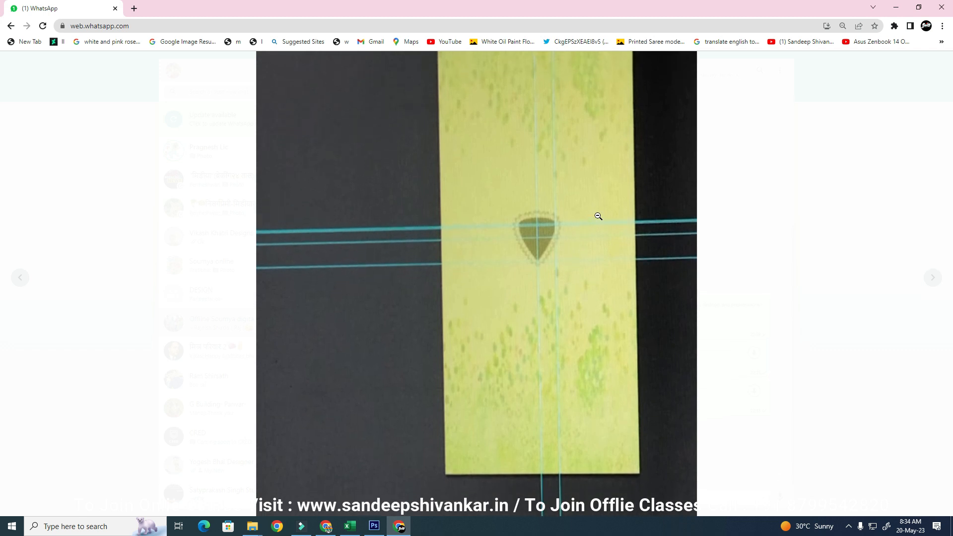
pyautogui.click(537, 218)
pyautogui.press('Escape')
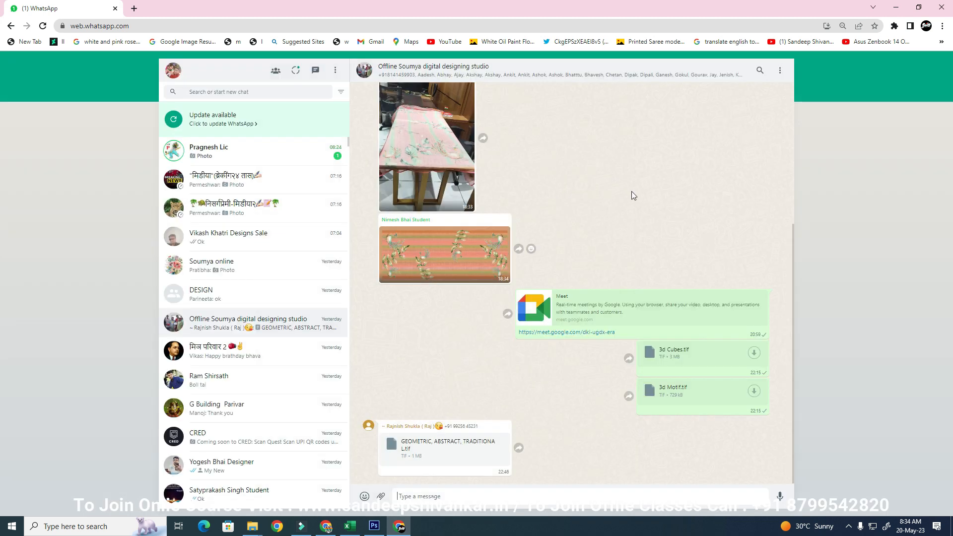
# Step: Go back through the group chat, reopen the yellow-green design and move to the neighbouring pink-and-black floral screenshot
pyautogui.moveTo(793, 275); pyautogui.dragTo(767, 201)
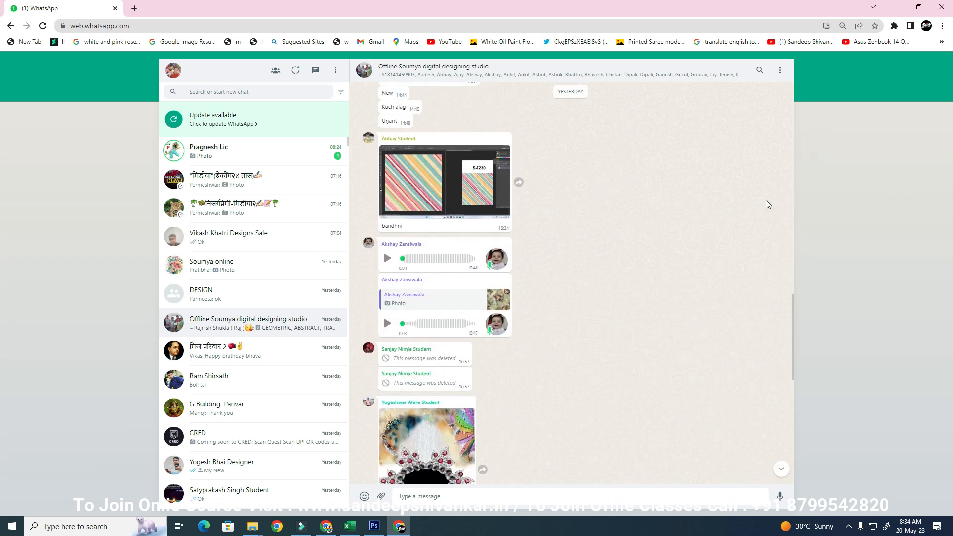
pyautogui.moveTo(794, 299); pyautogui.dragTo(778, 119)
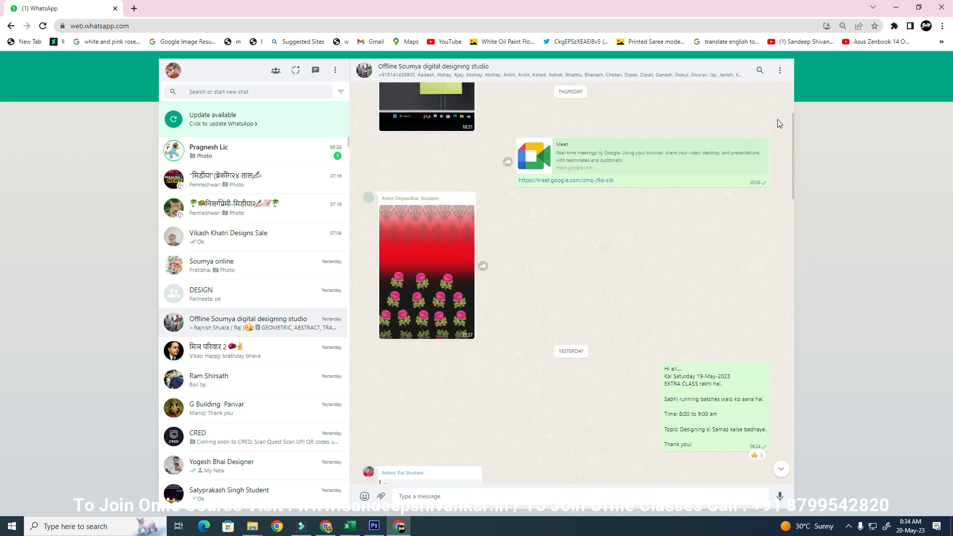
pyautogui.moveTo(792, 185); pyautogui.dragTo(773, 166)
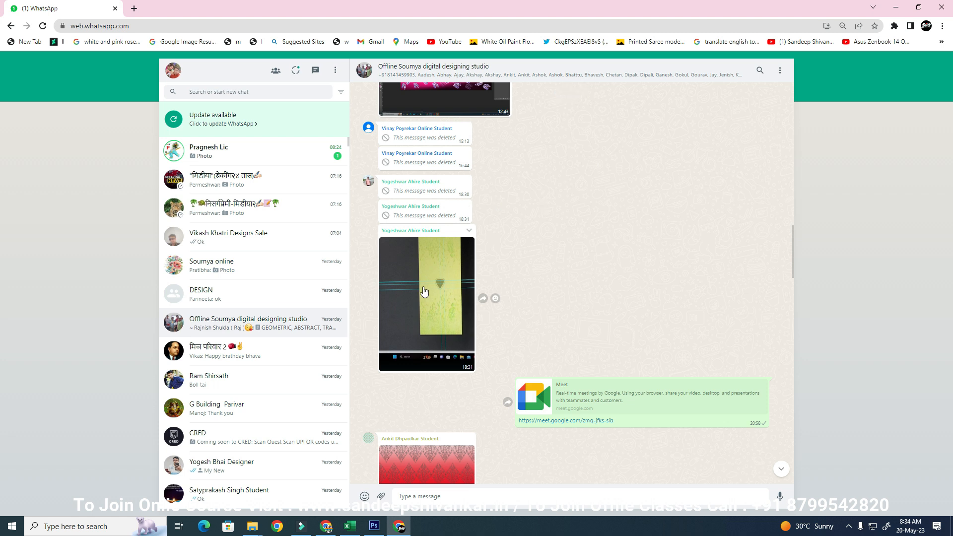
pyautogui.click(446, 311)
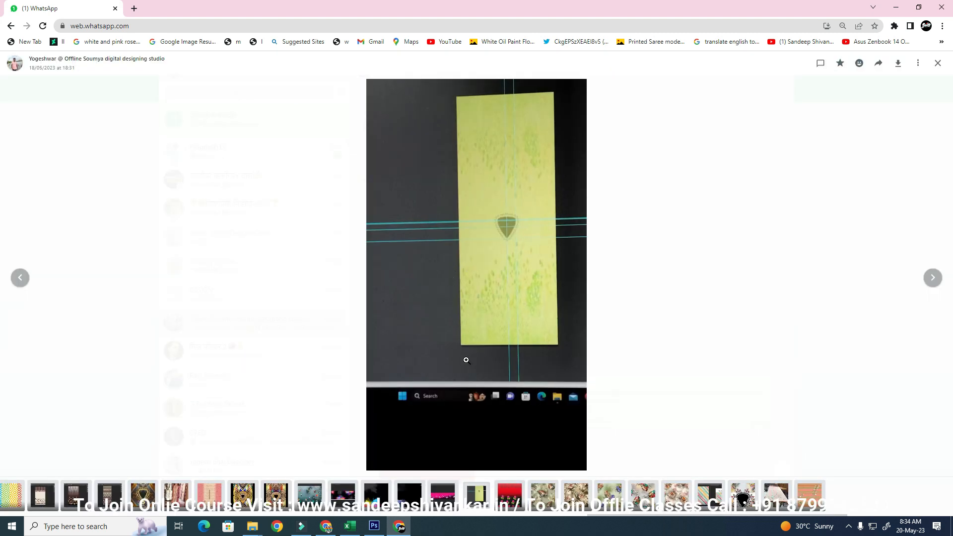
pyautogui.press('Left')
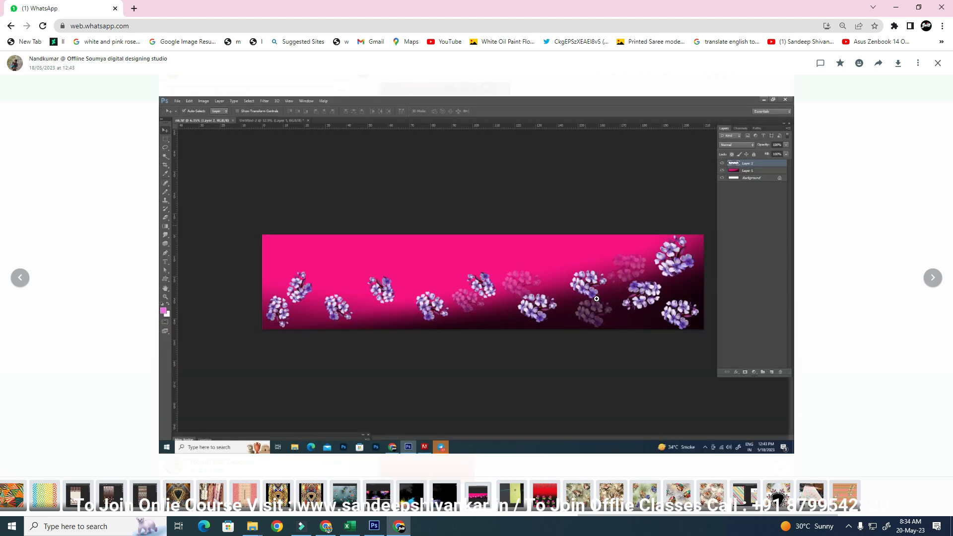
# Step: Copy the enlarged pink-and-black floral screenshot and paste it into a new Photoshop document
pyautogui.click(628, 315)
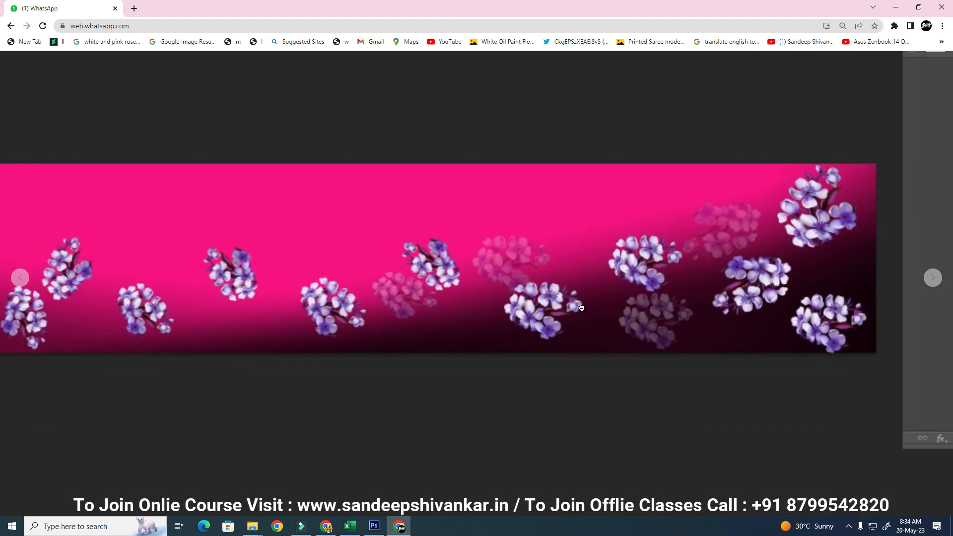
pyautogui.rightClick(583, 315)
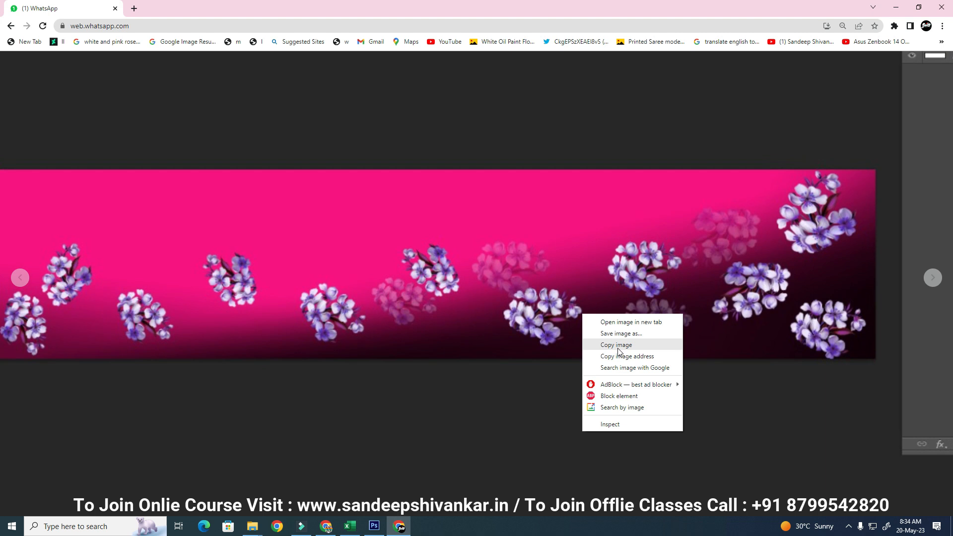
pyautogui.click(618, 346)
pyautogui.hotkey('alt', 'Tab')
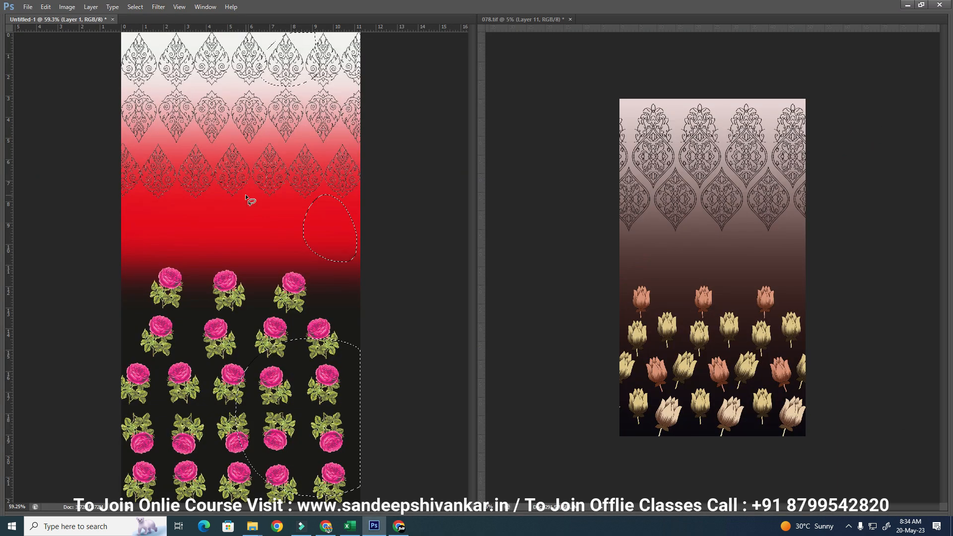
pyautogui.hotkey('ctrl', 'n')
pyautogui.press('Return')
pyautogui.hotkey('ctrl', 'v')
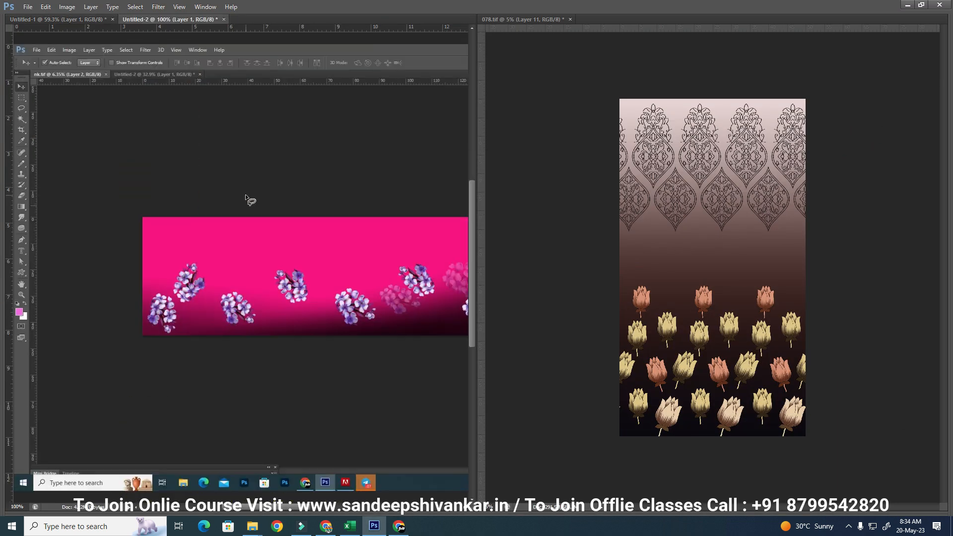
# Step: Float the new floral document in its own window, and close Untitled-1 and 078.tif without saving
pyautogui.moveTo(167, 23); pyautogui.dragTo(368, 140)
pyautogui.click(312, 150)
pyautogui.hotkey('ctrl', 'w')
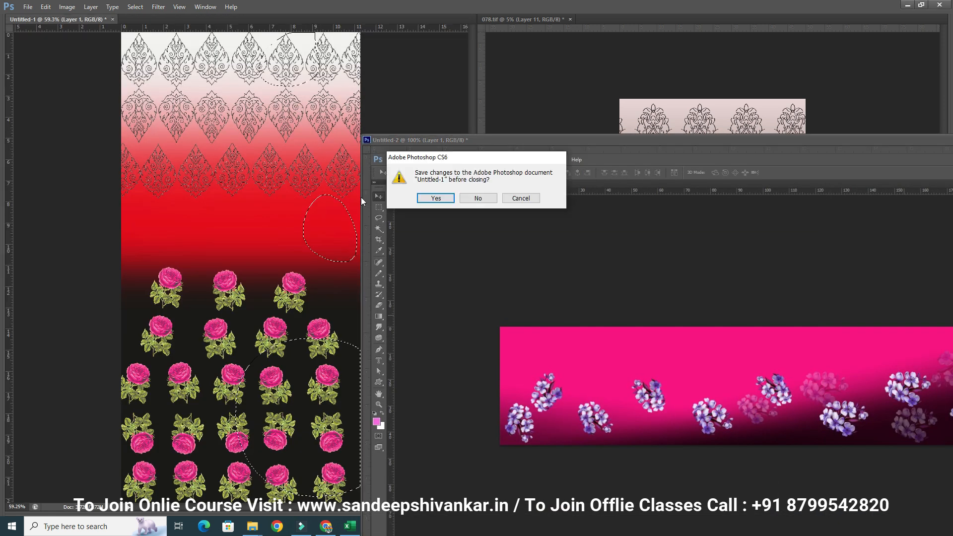
pyautogui.click(478, 199)
pyautogui.hotkey('ctrl', 'w')
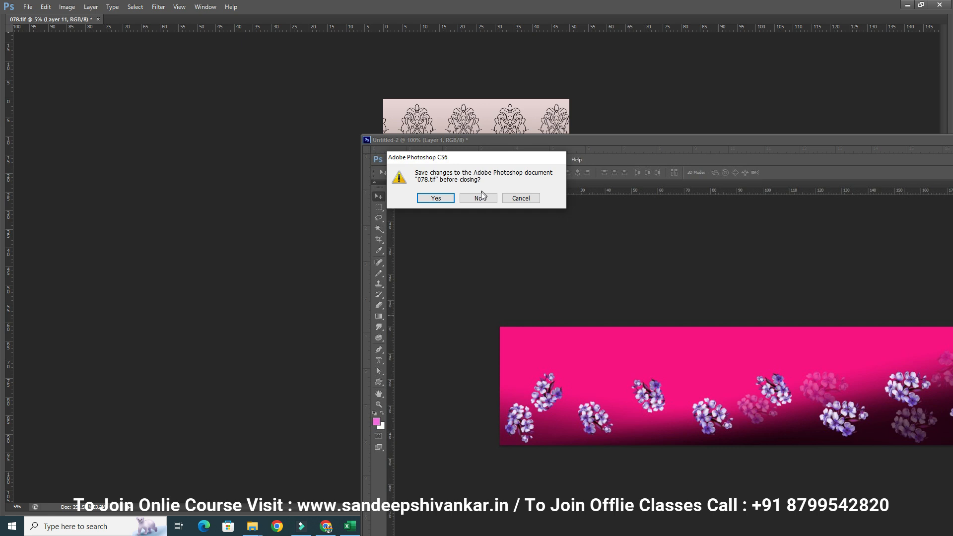
pyautogui.click(479, 197)
# Step: Maximize the floating document window and enlarge the pink floral strip to about 173%
pyautogui.moveTo(599, 140); pyautogui.dragTo(296, 54)
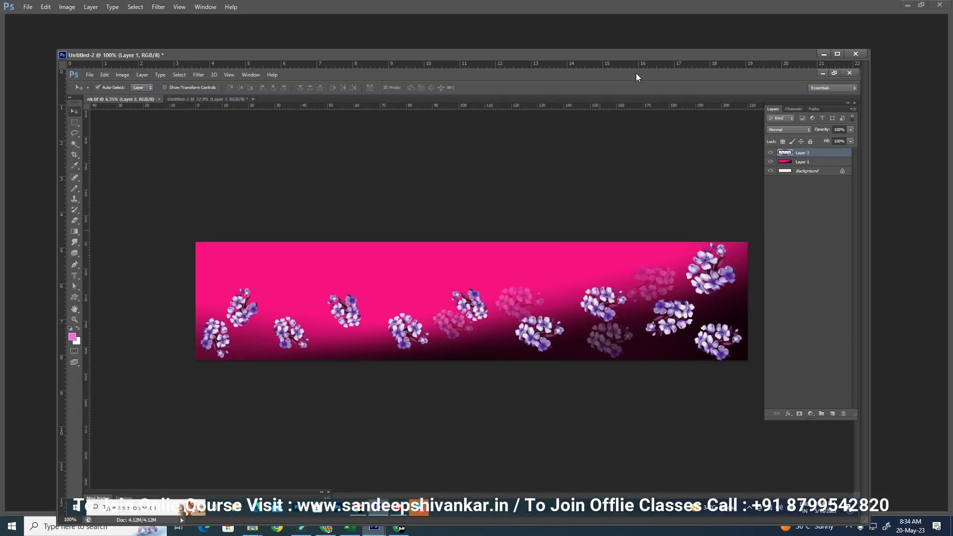
pyautogui.click(841, 55)
pyautogui.moveTo(346, 113); pyautogui.dragTo(727, 417)
pyautogui.moveTo(628, 272); pyautogui.dragTo(608, 262)
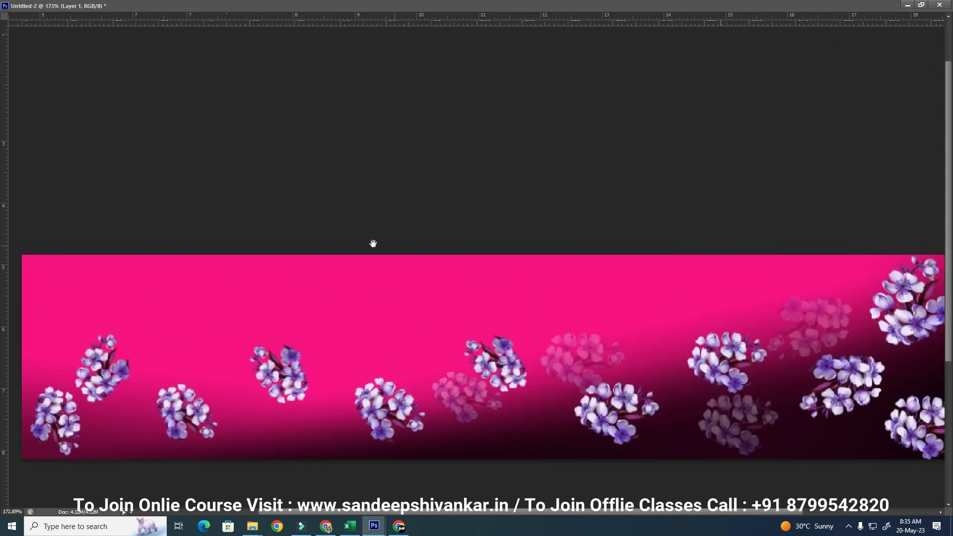
# Step: Draw freehand selections around the empty pink area above the left flower clusters and clear them
pyautogui.moveTo(228, 247); pyautogui.dragTo(254, 330)
pyautogui.moveTo(439, 267); pyautogui.dragTo(396, 268)
pyautogui.moveTo(387, 206)
pyautogui.mouseDown()
pyautogui.moveTo(326, 184)
pyautogui.moveTo(273, 283)
pyautogui.moveTo(422, 261)
pyautogui.mouseUp()
pyautogui.moveTo(206, 225); pyautogui.dragTo(144, 327)
pyautogui.moveTo(222, 210); pyautogui.dragTo(208, 327)
pyautogui.moveTo(416, 268); pyautogui.dragTo(220, 210)
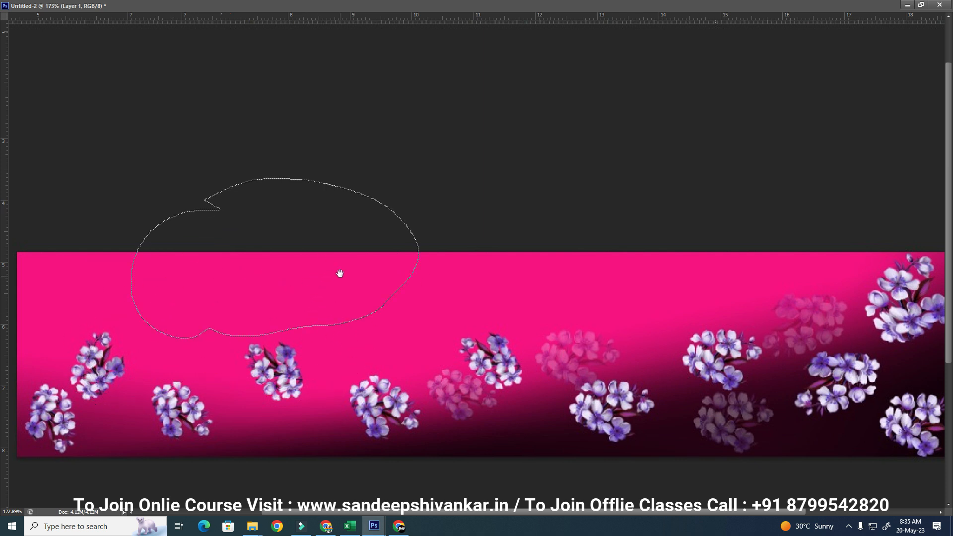
pyautogui.moveTo(340, 273); pyautogui.dragTo(340, 200)
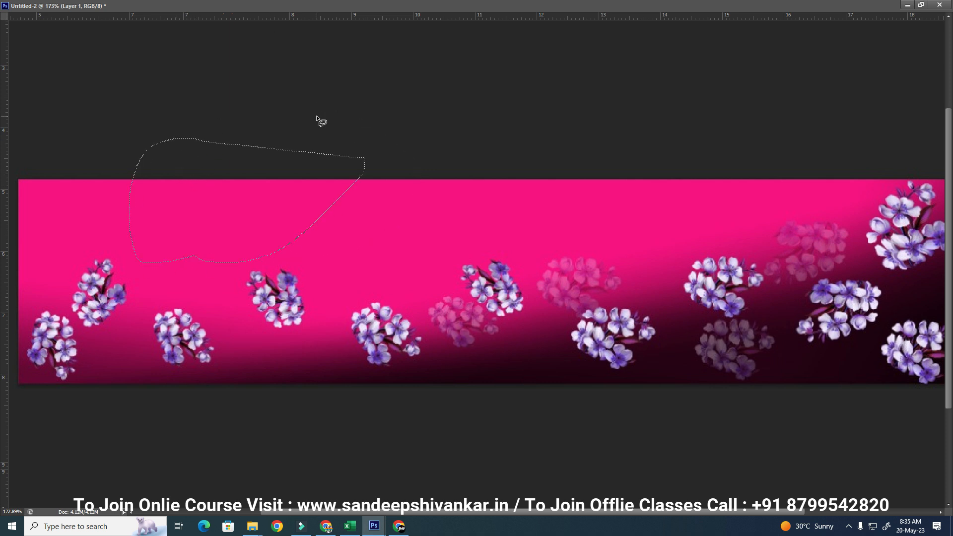
pyautogui.click(317, 227)
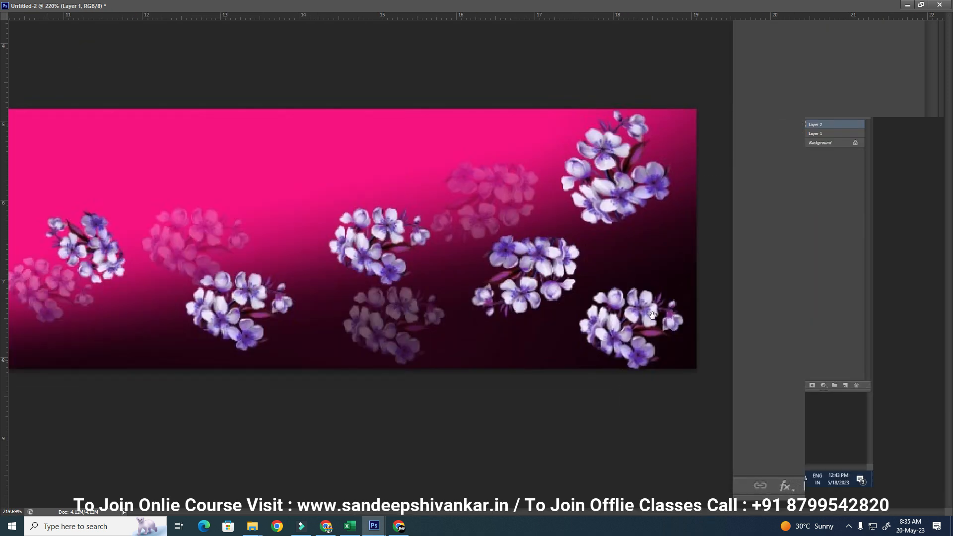
# Step: Circle the flower clusters at the dark right end of the pink design with freehand selections at 220%
pyautogui.moveTo(640, 298)
pyautogui.mouseDown()
pyautogui.moveTo(607, 372)
pyautogui.moveTo(650, 394)
pyautogui.moveTo(698, 342)
pyautogui.moveTo(677, 316)
pyautogui.mouseUp()
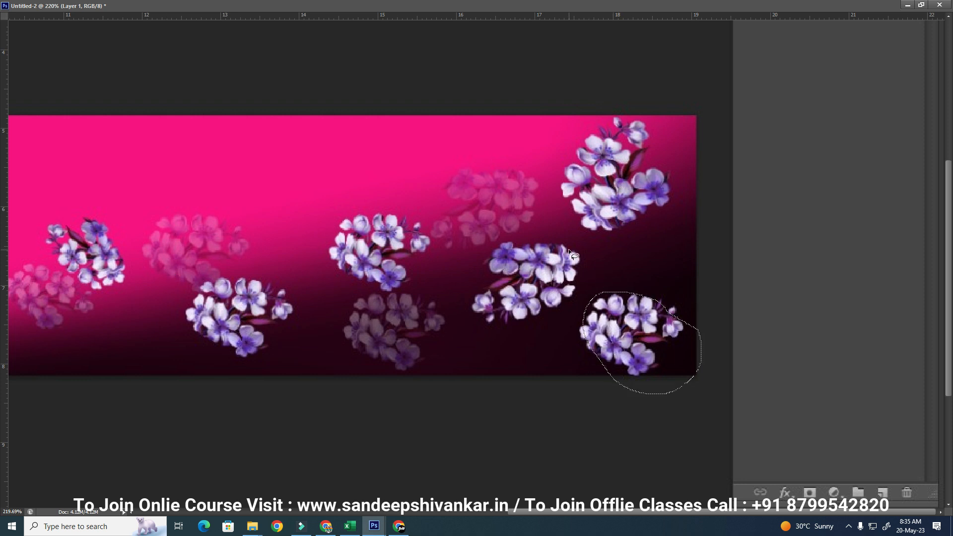
pyautogui.moveTo(496, 104); pyautogui.dragTo(709, 309)
pyautogui.moveTo(396, 356)
pyautogui.mouseDown()
pyautogui.moveTo(641, 213)
pyautogui.moveTo(329, 168)
pyautogui.moveTo(397, 356)
pyautogui.mouseUp()
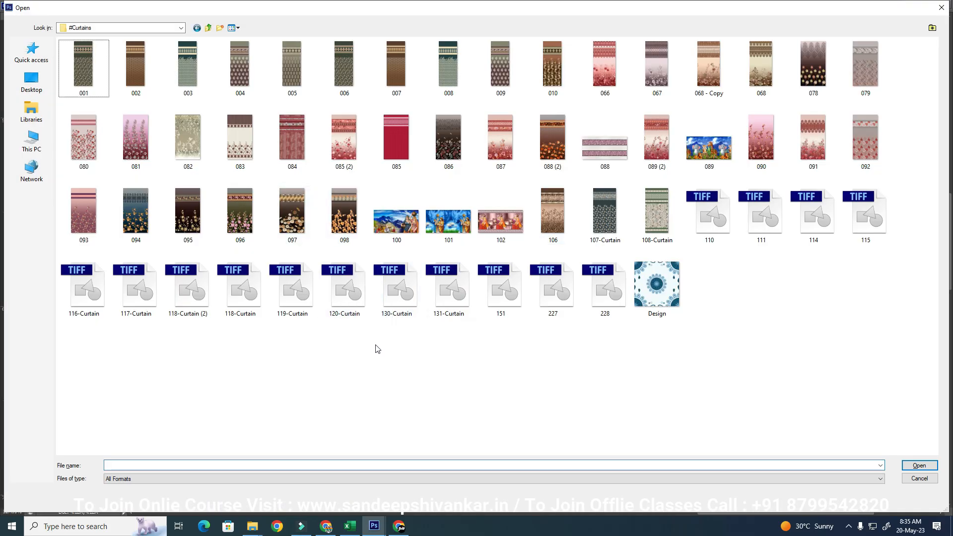
# Step: Switch the file-opening dialog from the #Curtains folder to the #Saree Daman folder
pyautogui.press('BackSpace')
pyautogui.press('Right')
pyautogui.press('BackSpace')
pyautogui.press('Up')
pyautogui.press('Down')
pyautogui.press('Return')
pyautogui.press('Down')
pyautogui.press('Up')
pyautogui.press('Right')
pyautogui.press('Right')
pyautogui.press('Down')
pyautogui.press('Right')
pyautogui.press('Left')
pyautogui.press('Return')
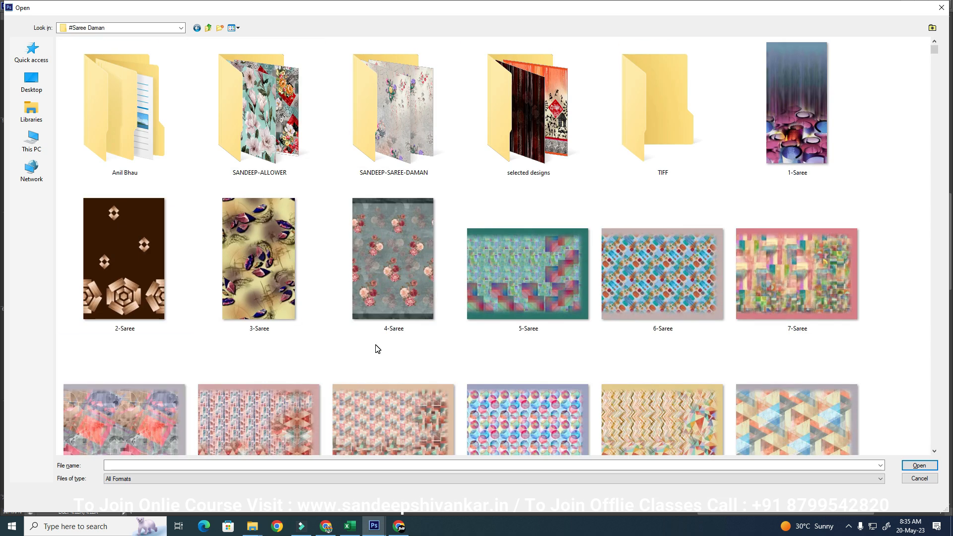
# Step: Look over the files in #Saree Daman and open its SANDEEP-SAREE-DAMAN subfolder
pyautogui.press('Down')
pyautogui.press('Down')
pyautogui.press('End')
pyautogui.press('Up')
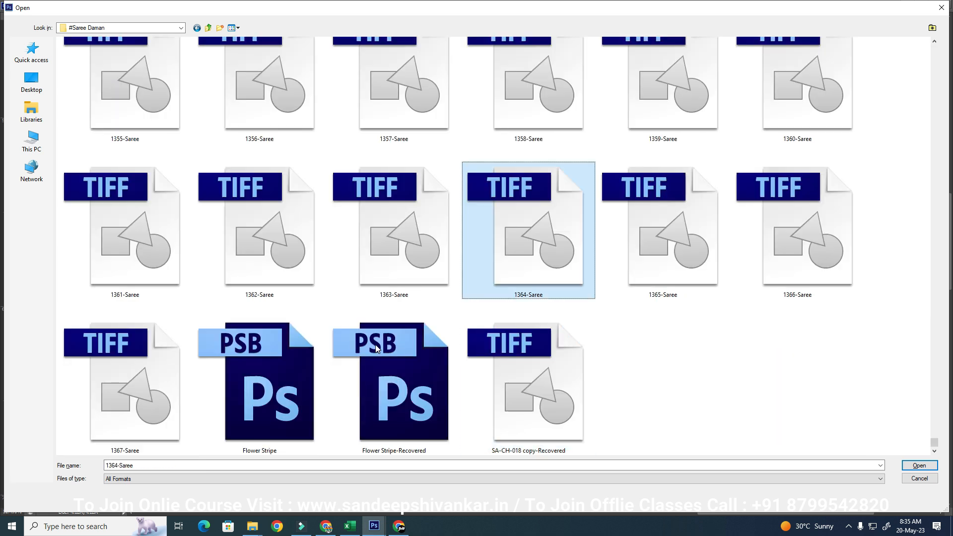
pyautogui.press('Up')
pyautogui.press('Right')
pyautogui.press('Right')
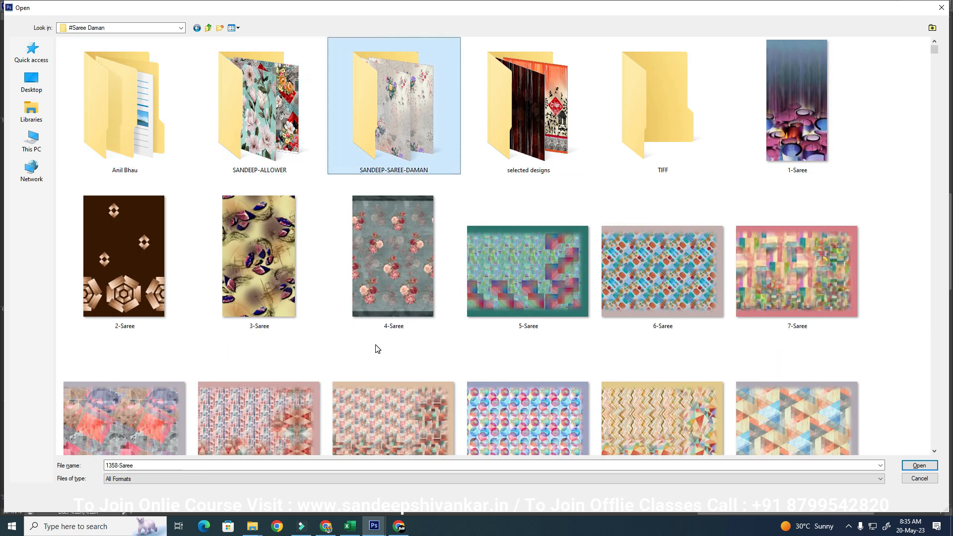
pyautogui.press('Return')
# Step: Examine the thumbnails at the end of the SANDEEP-SAREE-DAMAN folder, going back from the last file to 1320-Saree
pyautogui.press('End')
pyautogui.press('Up')
pyautogui.press('Up')
pyautogui.press('Up')
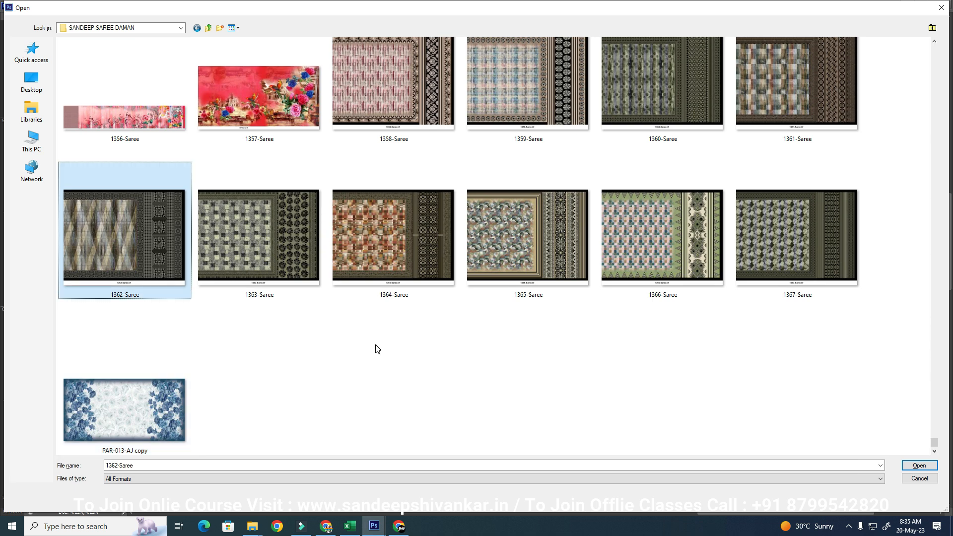
pyautogui.press('Up')
pyautogui.press('Up')
pyautogui.press('Up')
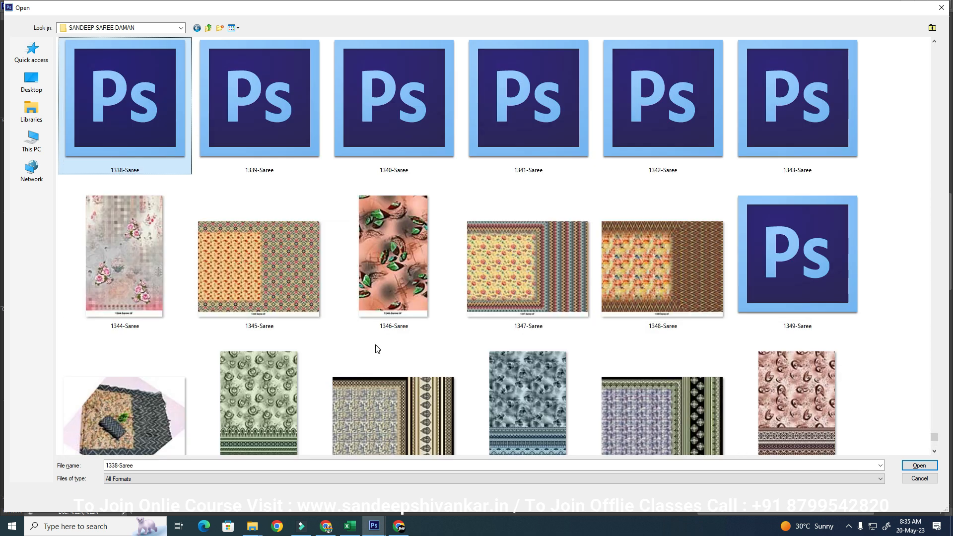
pyautogui.press('Up')
pyautogui.press('Up')
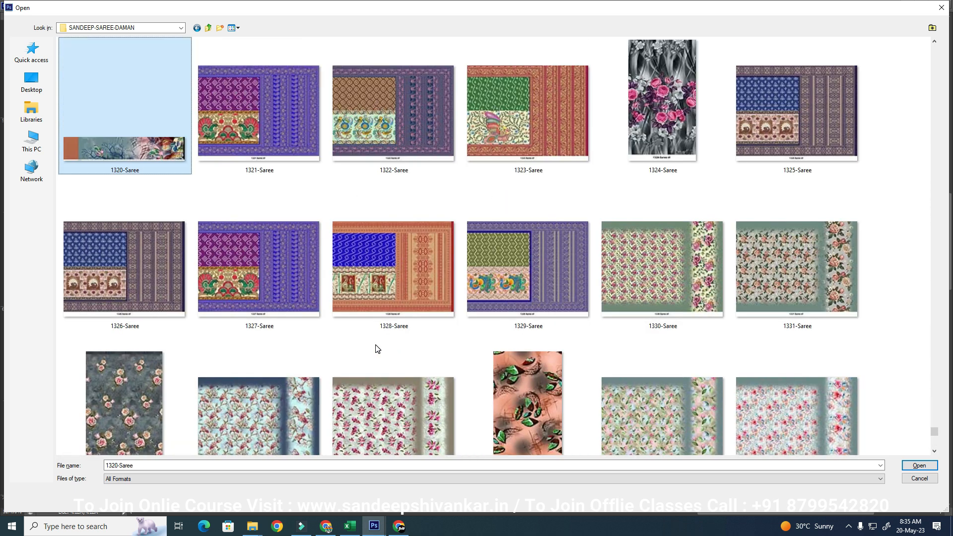
# Step: Examine the saree design thumbnails in SANDEEP-SAREE-DAMAN from the start of the folder through the 149-Saree row
pyautogui.press('Home')
pyautogui.press('Right')
pyautogui.press('Down')
pyautogui.press('Down')
pyautogui.press('Down')
pyautogui.press('Down')
pyautogui.press('Down')
pyautogui.press('Down')
pyautogui.press('Down')
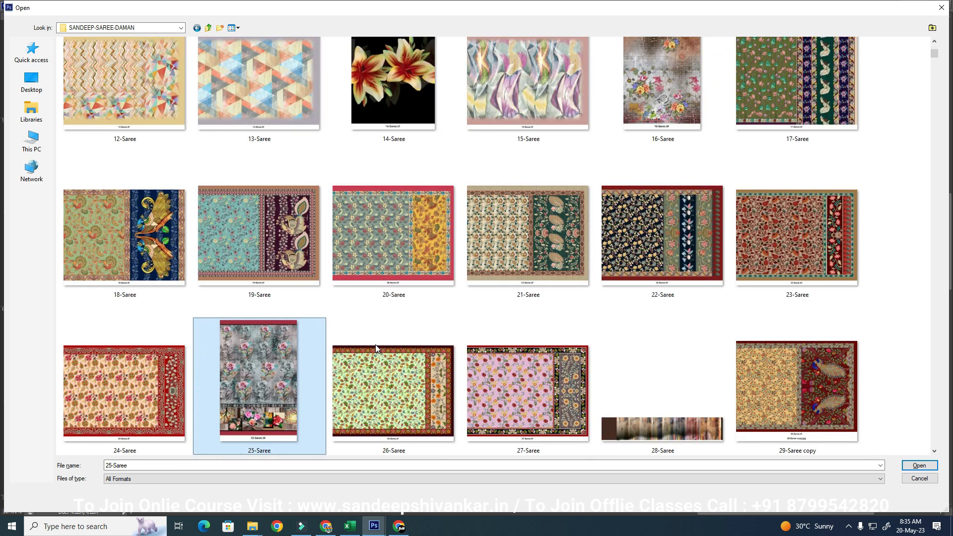
pyautogui.press('Down')
pyautogui.press('Down')
pyautogui.press('Down')
pyautogui.press('Down')
pyautogui.press('Down')
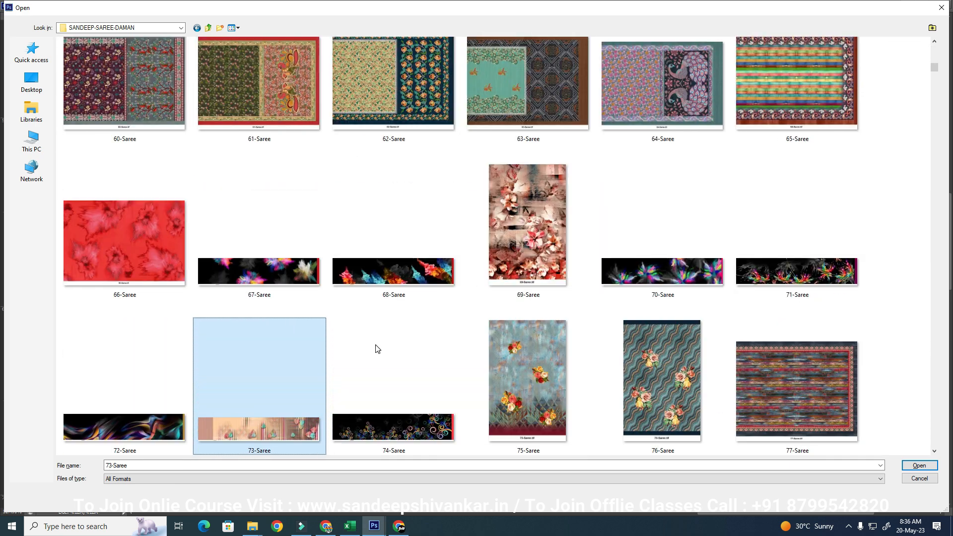
pyautogui.press('Down')
pyautogui.press('Down')
pyautogui.press('Down')
pyautogui.press('Down')
pyautogui.press('Down')
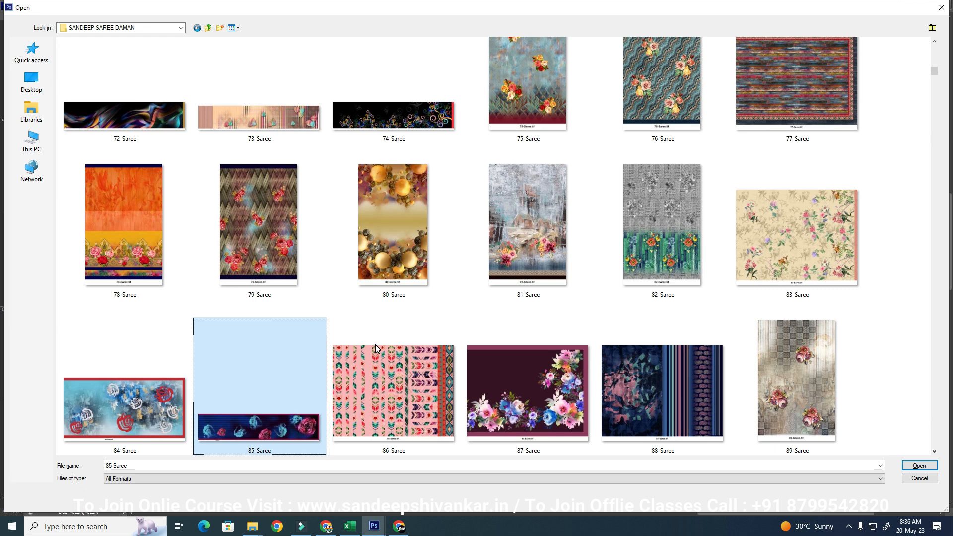
pyautogui.press('Down')
pyautogui.press('Down')
pyautogui.press('Down')
pyautogui.press('Down')
pyautogui.press('Down')
pyautogui.press('Down')
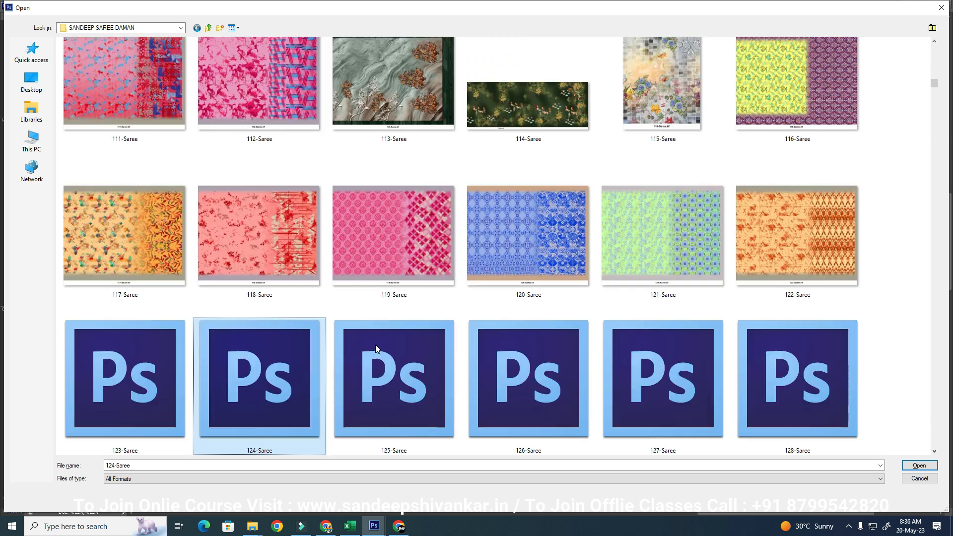
pyautogui.press('Down')
pyautogui.press('Down')
pyautogui.press('Down')
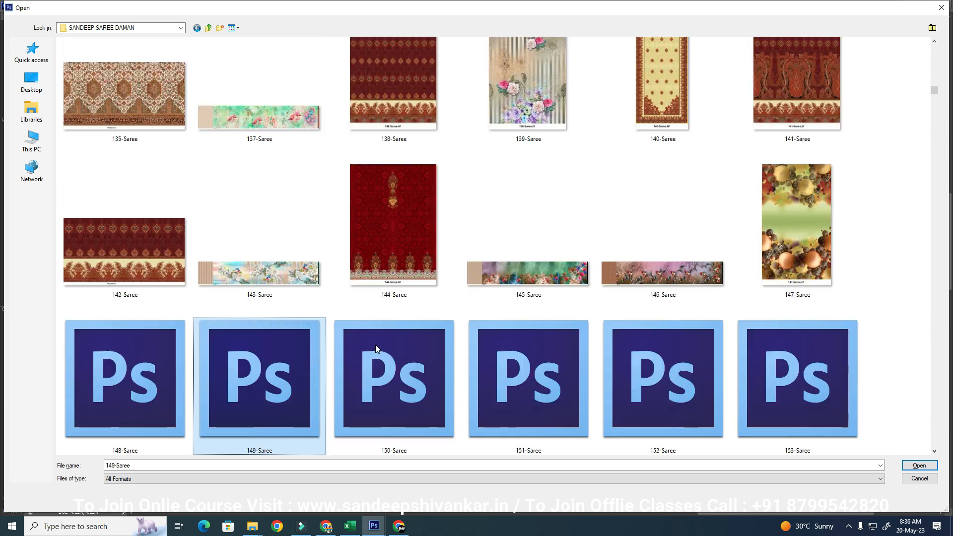
# Step: Go back up the thumbnails to 145-Saree and open it as the reference design
pyautogui.press('Up')
pyautogui.press('Up')
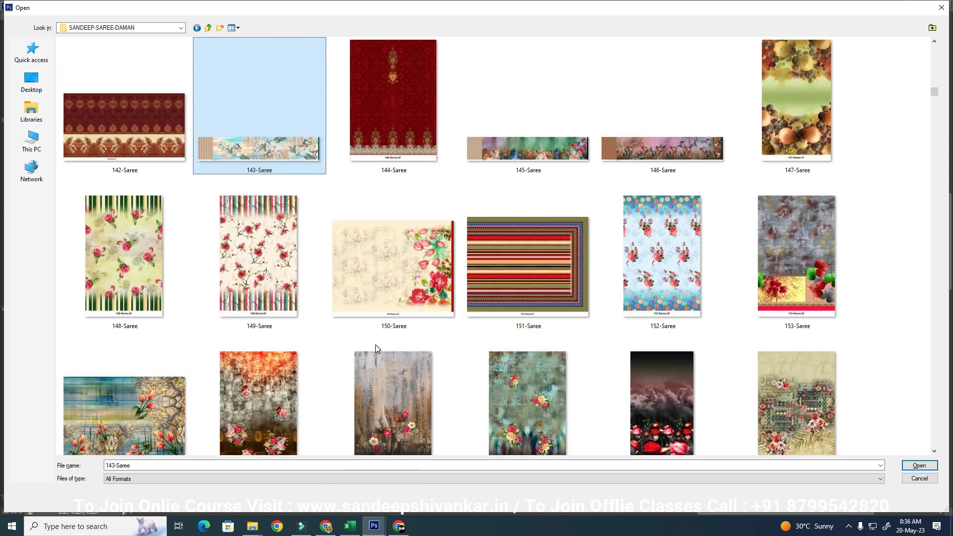
pyautogui.press('Right')
pyautogui.press('Right')
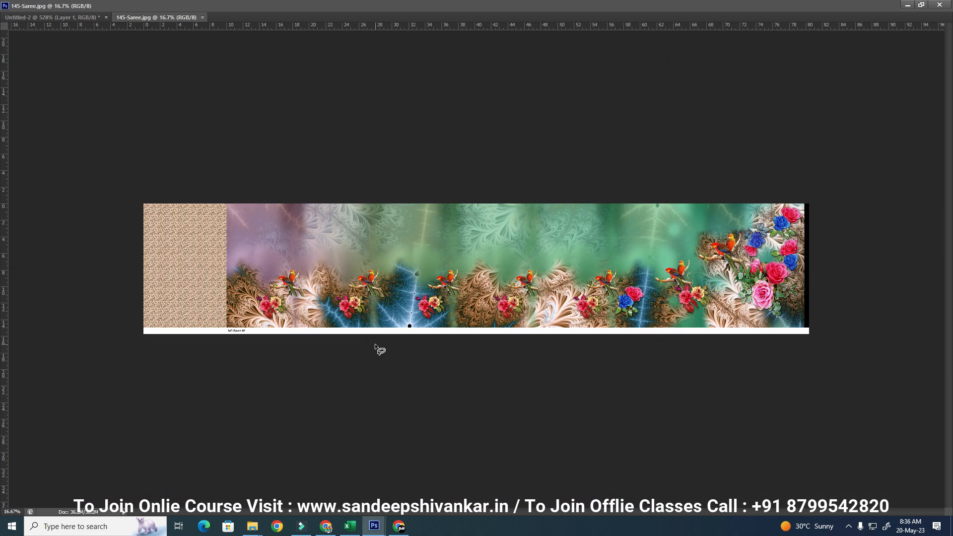
# Step: Tile the pink design and 145-Saree.jpg vertically
pyautogui.hotkey('alt', 'w')
pyautogui.press('Down')
pyautogui.press('Right')
pyautogui.press('Right')
pyautogui.press('Up')
pyautogui.press('Left')
pyautogui.press('Right')
pyautogui.press('Down')
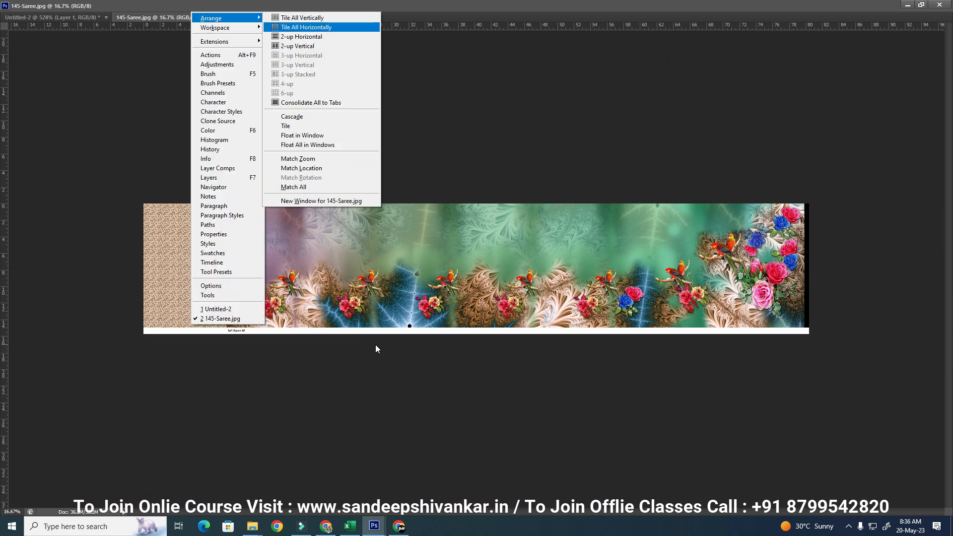
pyautogui.press('Up')
pyautogui.press('Return')
pyautogui.hotkey('alt', 'w')
pyautogui.press('Right')
pyautogui.press('Escape')
pyautogui.press('Escape')
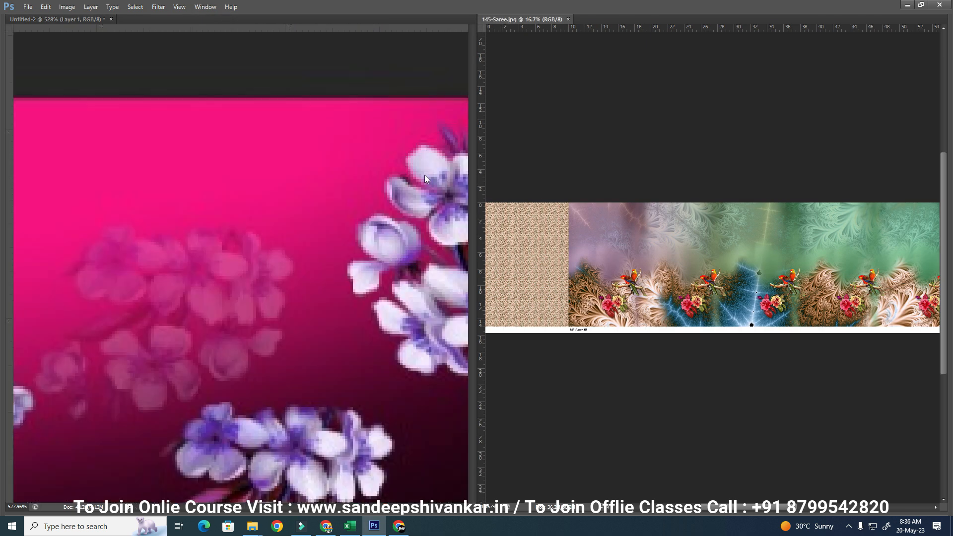
# Step: Clear the selection in the pink design and tile all open documents horizontally
pyautogui.click(215, 220)
pyautogui.hotkey('ctrl', '-')
pyautogui.hotkey('ctrl', '-')
pyautogui.hotkey('ctrl', '-')
pyautogui.hotkey('ctrl', '-')
pyautogui.hotkey('ctrl', 'd')
pyautogui.hotkey('alt', 'w')
pyautogui.press('Right')
pyautogui.press('Down')
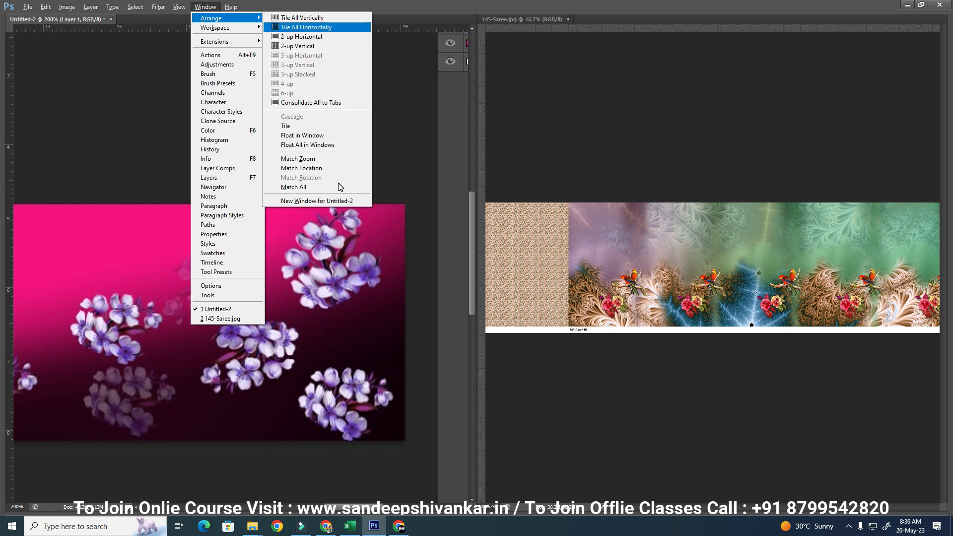
pyautogui.press('Return')
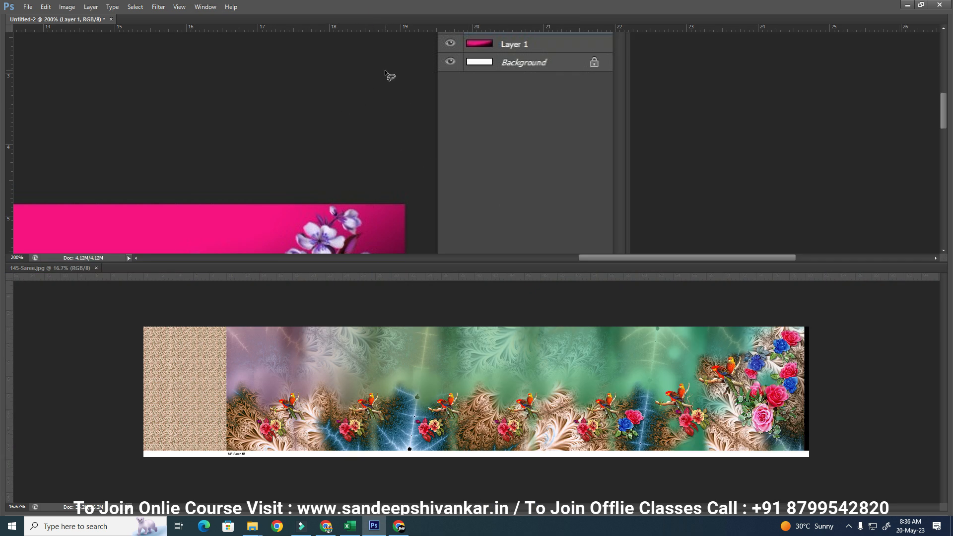
# Step: Show the whole pink design at 100% and compare it with the rose and parrot end of 145-Saree.jpg at 28.4%
pyautogui.hotkey('ctrl', '-')
pyautogui.hotkey('ctrl', '-')
pyautogui.hotkey('ctrl', '+')
pyautogui.hotkey('ctrl', '+')
pyautogui.hotkey('ctrl', '+')
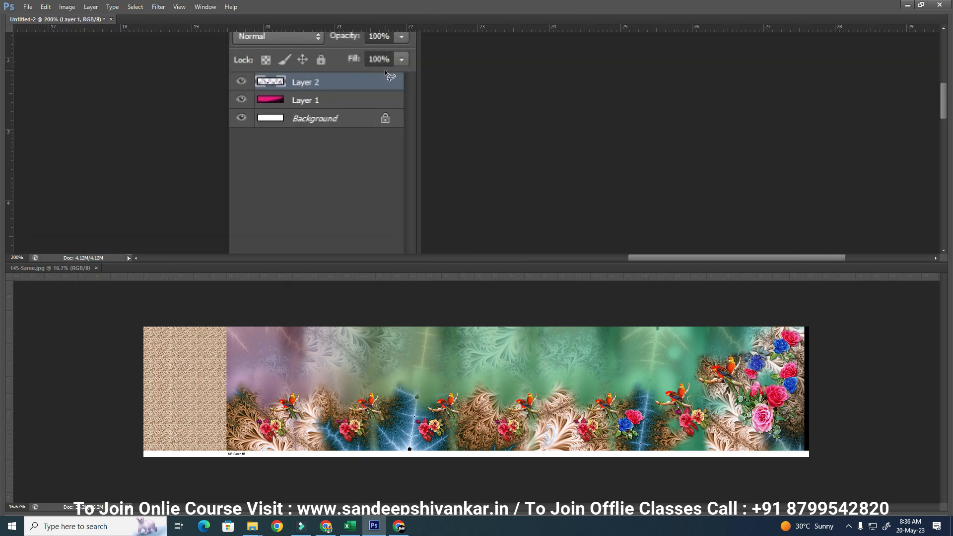
pyautogui.moveTo(303, 117); pyautogui.dragTo(660, 105)
pyautogui.moveTo(387, 238); pyautogui.dragTo(704, 129)
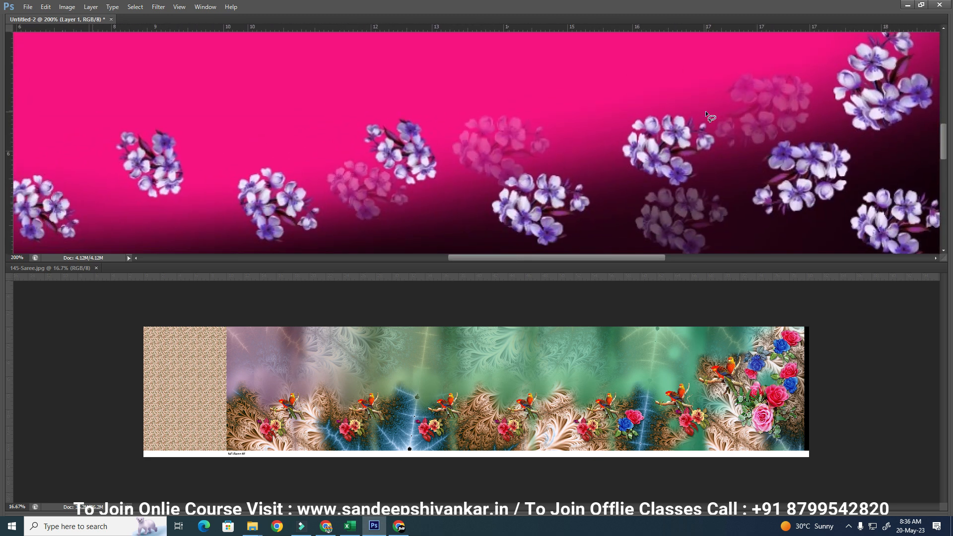
pyautogui.hotkey('ctrl', '-')
pyautogui.click(322, 368)
pyautogui.moveTo(353, 343); pyautogui.dragTo(864, 471)
pyautogui.moveTo(794, 390); pyautogui.dragTo(828, 411)
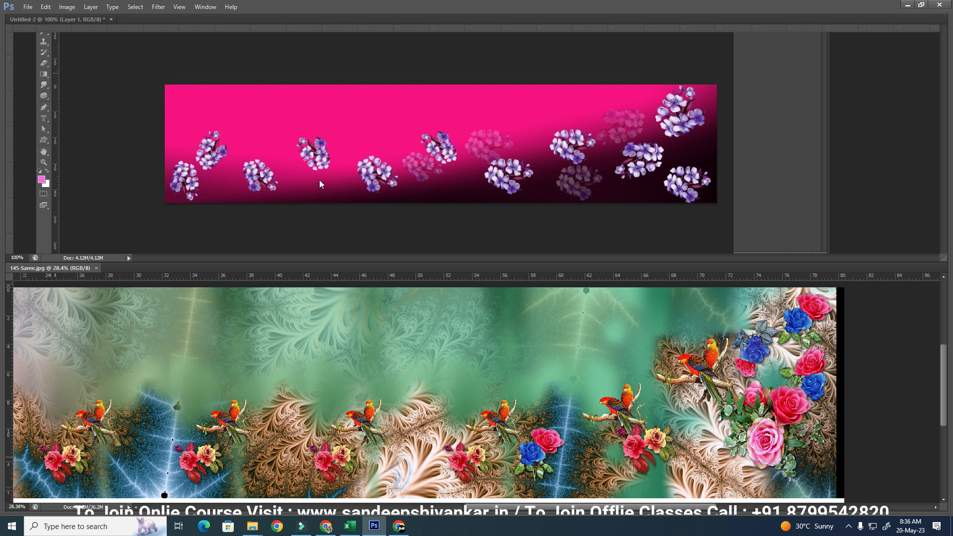
# Step: Examine the background texture and motif spacing along 145-Saree.jpg, from its plain end to the rose clusters
pyautogui.moveTo(382, 421)
pyautogui.mouseDown()
pyautogui.moveTo(412, 392)
pyautogui.moveTo(526, 392)
pyautogui.mouseUp()
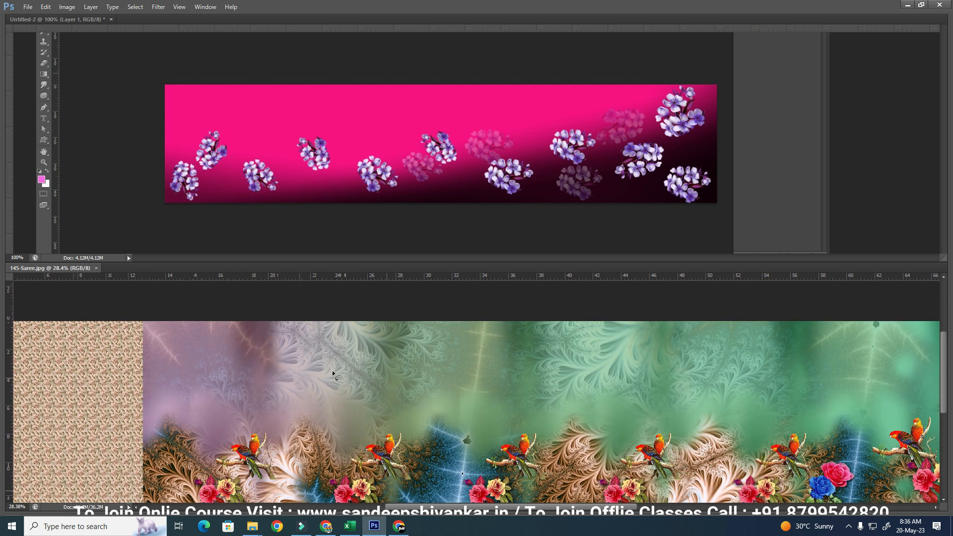
pyautogui.moveTo(201, 322)
pyautogui.mouseDown()
pyautogui.moveTo(174, 400)
pyautogui.moveTo(317, 407)
pyautogui.mouseUp()
pyautogui.moveTo(338, 311)
pyautogui.mouseDown()
pyautogui.moveTo(275, 304)
pyautogui.moveTo(245, 334)
pyautogui.mouseUp()
pyautogui.moveTo(510, 393); pyautogui.dragTo(441, 335)
pyautogui.moveTo(844, 355); pyautogui.dragTo(456, 374)
pyautogui.moveTo(495, 326); pyautogui.dragTo(704, 482)
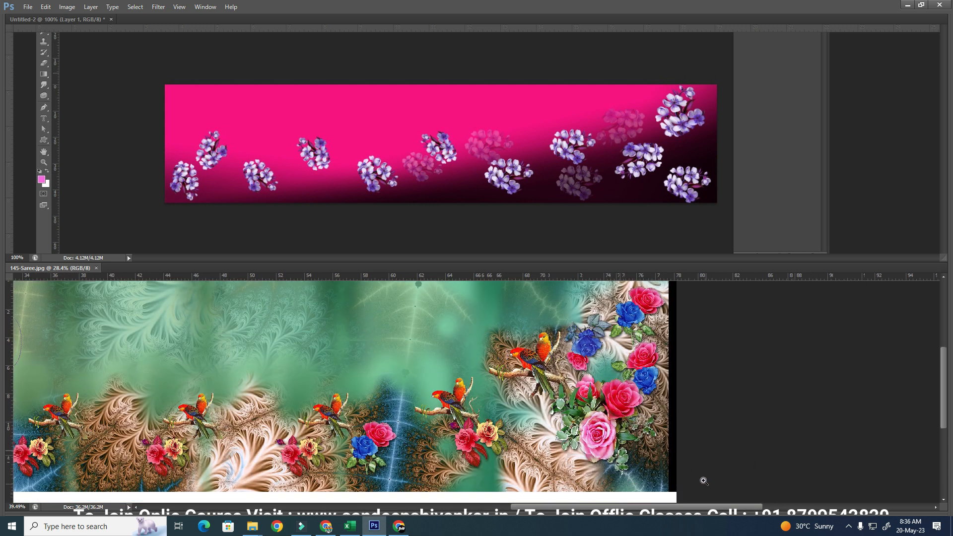
# Step: Circle the large parrot motif beside the roses in 145-Saree.jpg with freehand selections at 57%
pyautogui.moveTo(369, 315)
pyautogui.mouseDown()
pyautogui.moveTo(480, 411)
pyautogui.moveTo(566, 423)
pyautogui.moveTo(587, 355)
pyautogui.moveTo(571, 350)
pyautogui.moveTo(512, 377)
pyautogui.moveTo(509, 451)
pyautogui.moveTo(469, 431)
pyautogui.mouseUp()
pyautogui.moveTo(458, 375)
pyautogui.mouseDown()
pyautogui.moveTo(457, 421)
pyautogui.moveTo(421, 372)
pyautogui.moveTo(507, 500)
pyautogui.mouseUp()
pyautogui.moveTo(511, 396)
pyautogui.mouseDown()
pyautogui.moveTo(410, 491)
pyautogui.moveTo(458, 469)
pyautogui.mouseUp()
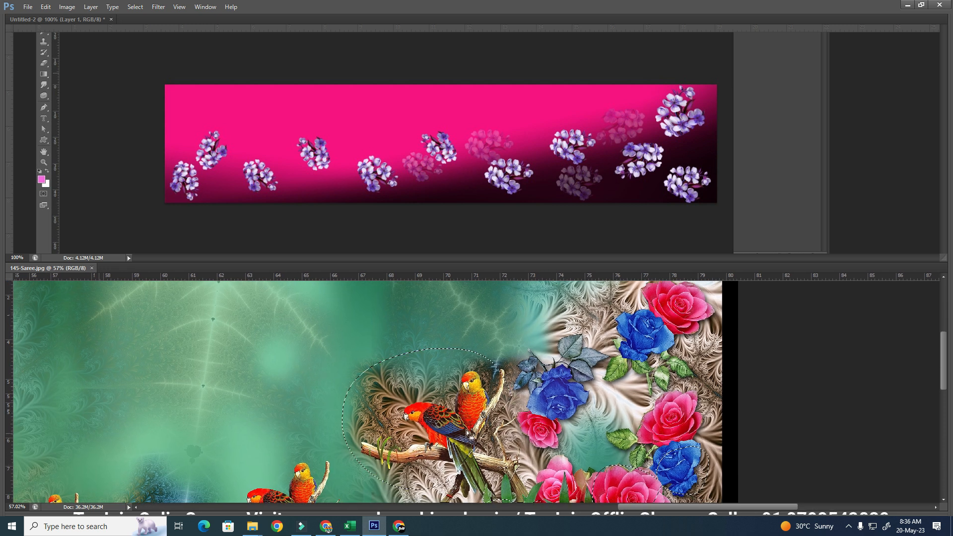
pyautogui.moveTo(471, 379); pyautogui.dragTo(467, 385)
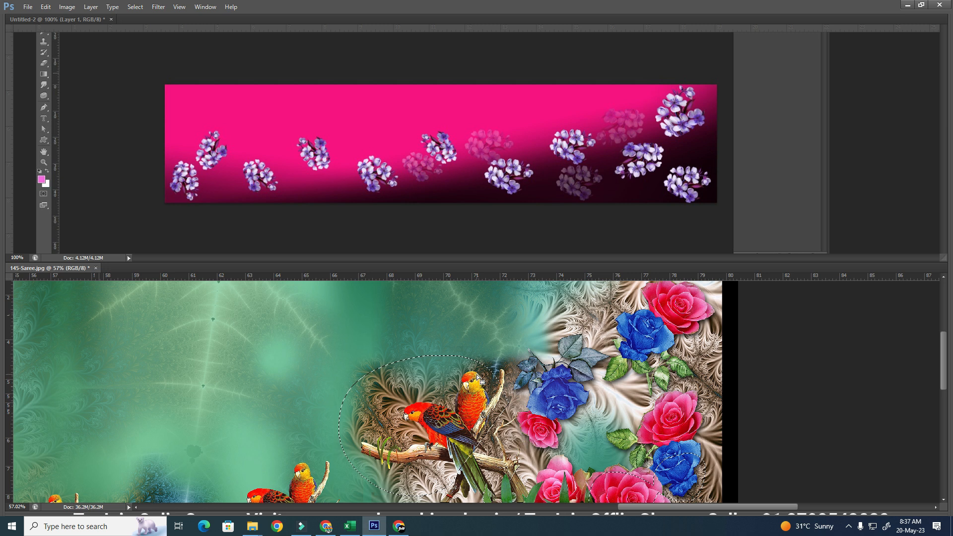
pyautogui.moveTo(408, 355)
pyautogui.mouseDown()
pyautogui.moveTo(367, 494)
pyautogui.moveTo(504, 378)
pyautogui.mouseUp()
pyautogui.moveTo(476, 352); pyautogui.dragTo(411, 283)
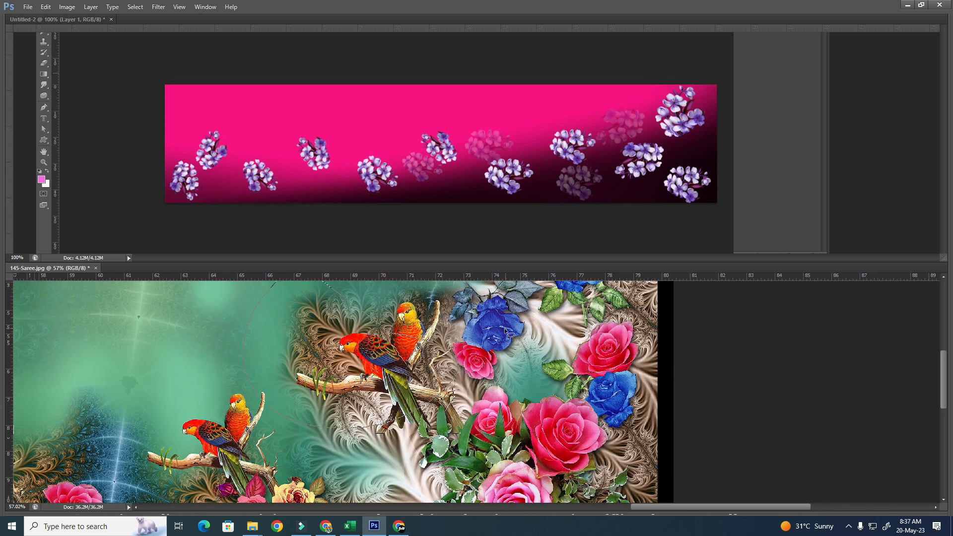
# Step: Float 145-Saree.jpg in its own maximized window and examine its parrot and rose motifs at 64.4% and 50%
pyautogui.moveTo(416, 271); pyautogui.dragTo(396, 174)
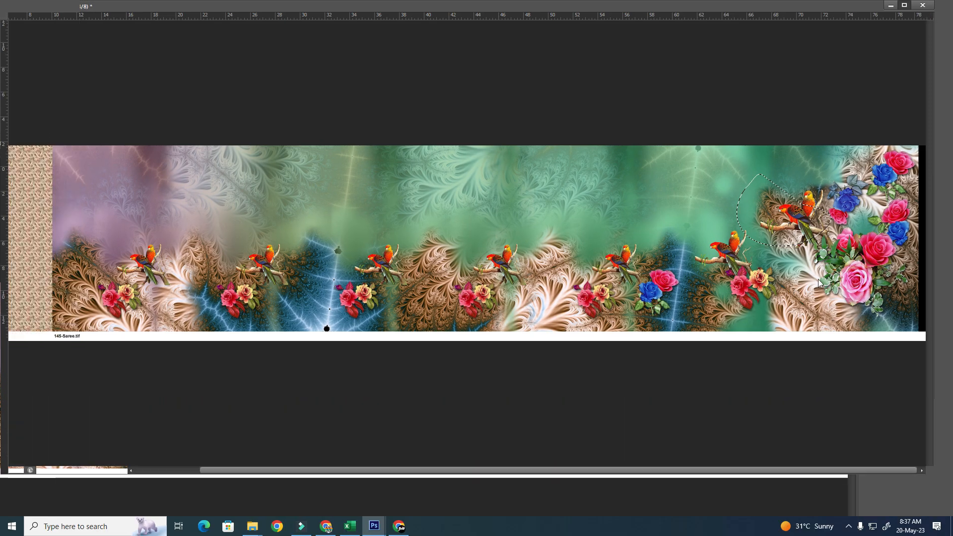
pyautogui.moveTo(711, 173); pyautogui.dragTo(949, 377)
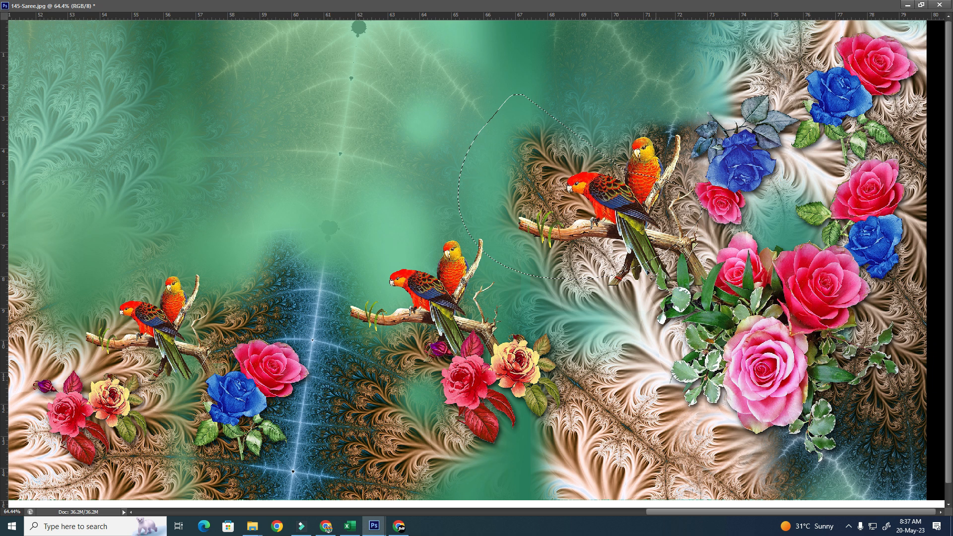
pyautogui.hotkey('ctrl', '-')
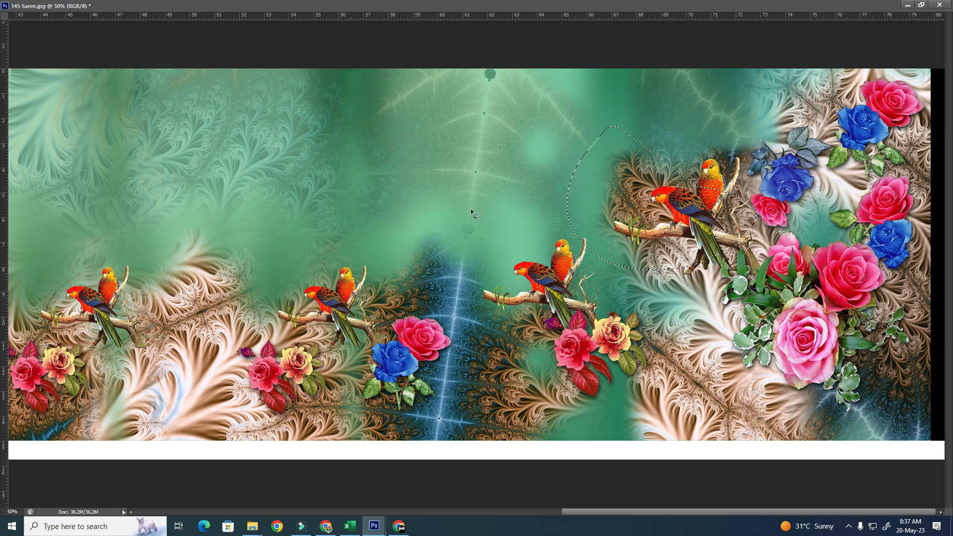
# Step: Restore the 145-Saree.jpg window to its smaller size, move it below the pink design, and enlarge the pink design to 282%
pyautogui.click(922, 5)
pyautogui.moveTo(607, 145)
pyautogui.mouseDown()
pyautogui.moveTo(637, 317)
pyautogui.moveTo(634, 303)
pyautogui.moveTo(589, 348)
pyautogui.moveTo(587, 420)
pyautogui.mouseUp()
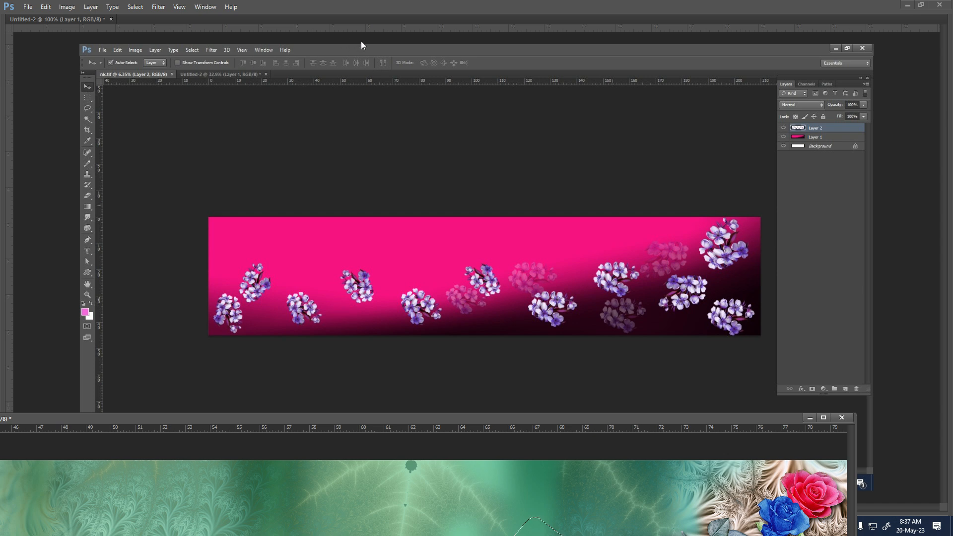
pyautogui.click(638, 362)
pyautogui.moveTo(418, 218); pyautogui.dragTo(741, 362)
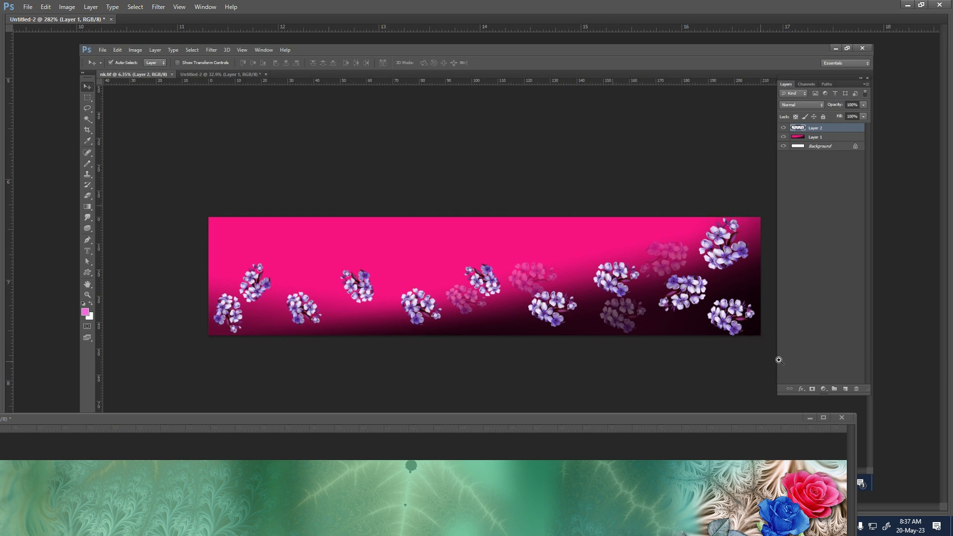
pyautogui.moveTo(698, 310); pyautogui.dragTo(646, 296)
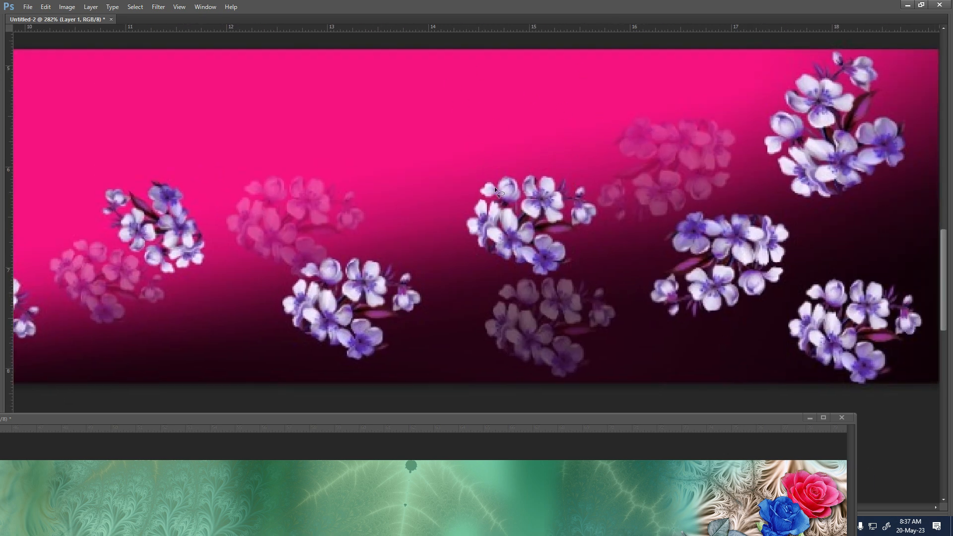
# Step: Move the 145-Saree.jpg window up against the pink design for comparison, and minimize it
pyautogui.click(695, 502)
pyautogui.moveTo(704, 499); pyautogui.dragTo(723, 350)
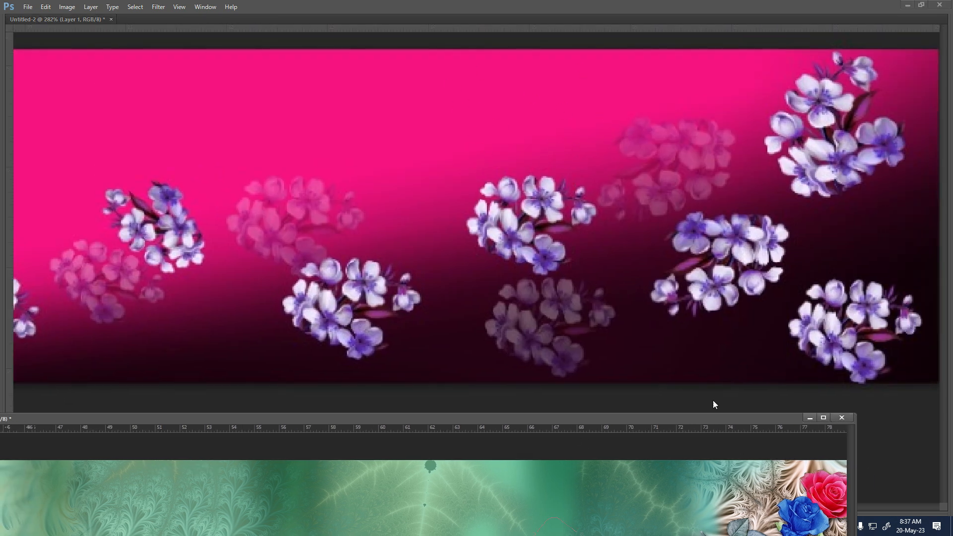
pyautogui.moveTo(711, 419); pyautogui.dragTo(719, 295)
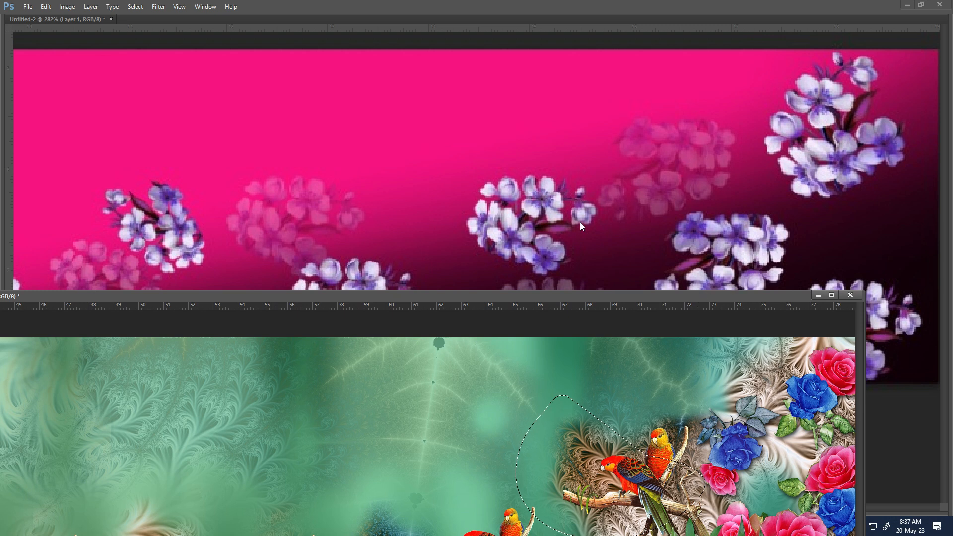
pyautogui.click(819, 295)
# Step: Trace the flow of flower clusters toward the dark end of the pink design with freehand selections at 282% and 100%
pyautogui.moveTo(780, 263)
pyautogui.mouseDown()
pyautogui.moveTo(687, 40)
pyautogui.moveTo(233, 348)
pyautogui.moveTo(889, 325)
pyautogui.moveTo(844, 47)
pyautogui.mouseUp()
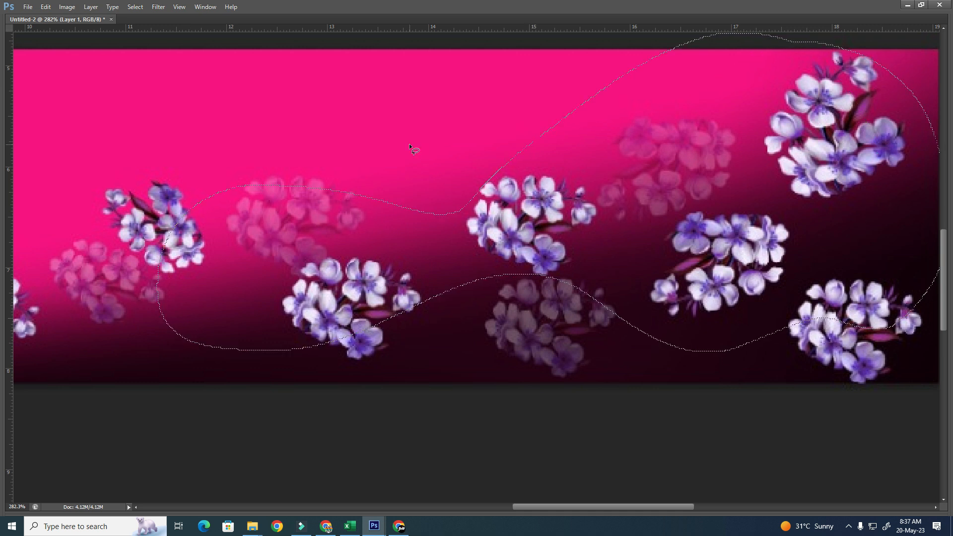
pyautogui.hotkey('ctrl', '-')
pyautogui.hotkey('ctrl', '-')
pyautogui.moveTo(720, 206); pyautogui.dragTo(745, 221)
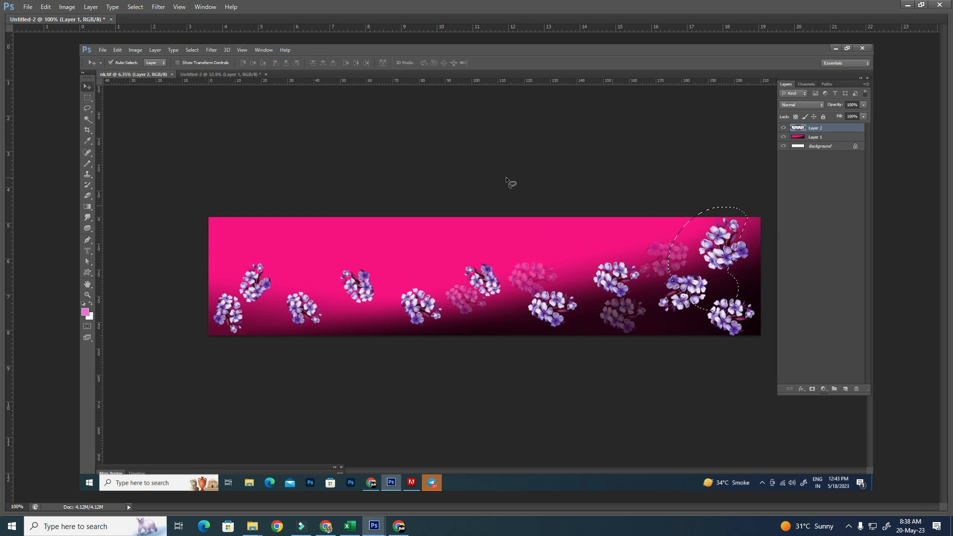
# Step: Examine the flower spacing along the pink design at 188% and circle the upper cluster at its dark end
pyautogui.moveTo(563, 158)
pyautogui.mouseDown()
pyautogui.moveTo(753, 386)
pyautogui.moveTo(800, 409)
pyautogui.mouseUp()
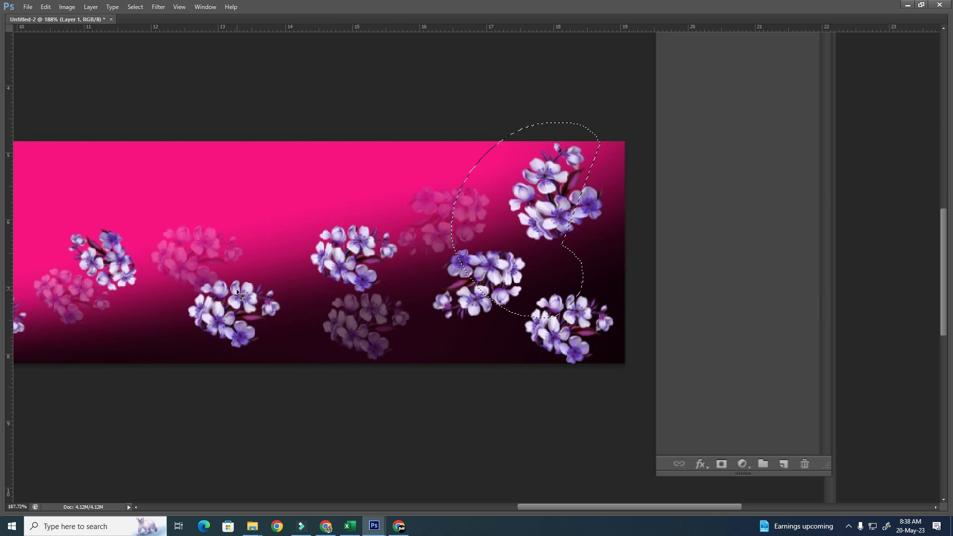
pyautogui.moveTo(489, 148)
pyautogui.mouseDown()
pyautogui.moveTo(603, 142)
pyautogui.moveTo(481, 164)
pyautogui.mouseUp()
pyautogui.moveTo(230, 174); pyautogui.dragTo(474, 188)
pyautogui.moveTo(299, 212); pyautogui.dragTo(398, 171)
pyautogui.press('v')
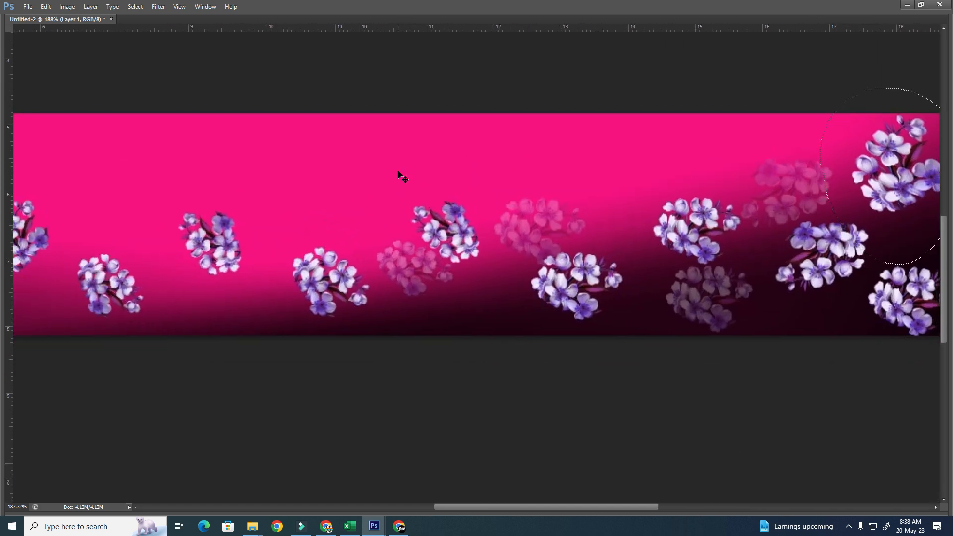
# Step: Return the pink design to 100% and draw a tighter freehand selection around the upper flower cluster at its dark end
pyautogui.hotkey('ctrl', '-')
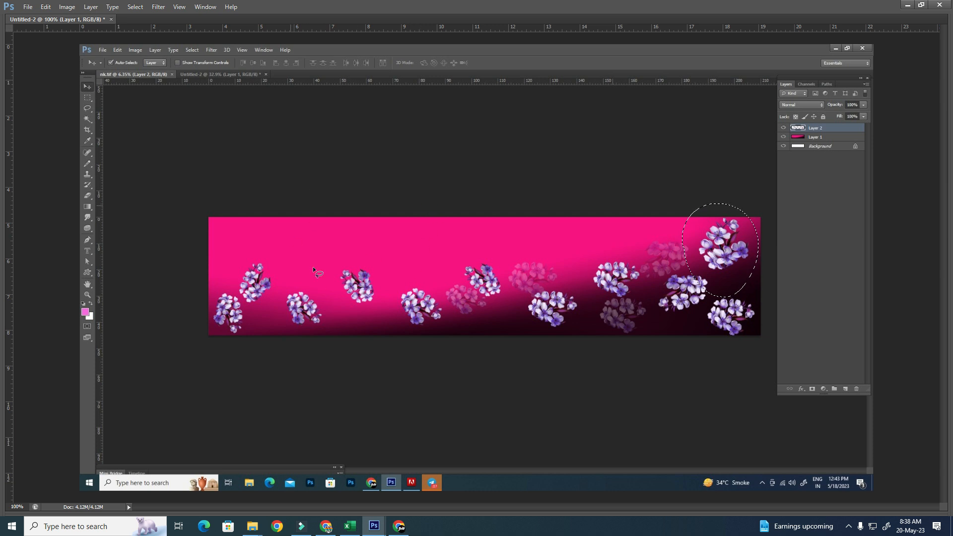
pyautogui.moveTo(328, 227); pyautogui.dragTo(167, 256)
pyautogui.moveTo(545, 241); pyautogui.dragTo(524, 157)
pyautogui.hotkey('ctrl', 'd')
pyautogui.moveTo(746, 264)
pyautogui.mouseDown()
pyautogui.moveTo(731, 214)
pyautogui.moveTo(742, 267)
pyautogui.mouseUp()
# Step: Judge the overall balance of the pink design at zoom levels between 16.7% and 100%, finishing at 50%
pyautogui.hotkey('ctrl', '-')
pyautogui.hotkey('ctrl', '-')
pyautogui.hotkey('ctrl', '-')
pyautogui.hotkey('ctrl', '-')
pyautogui.hotkey('ctrl', '-')
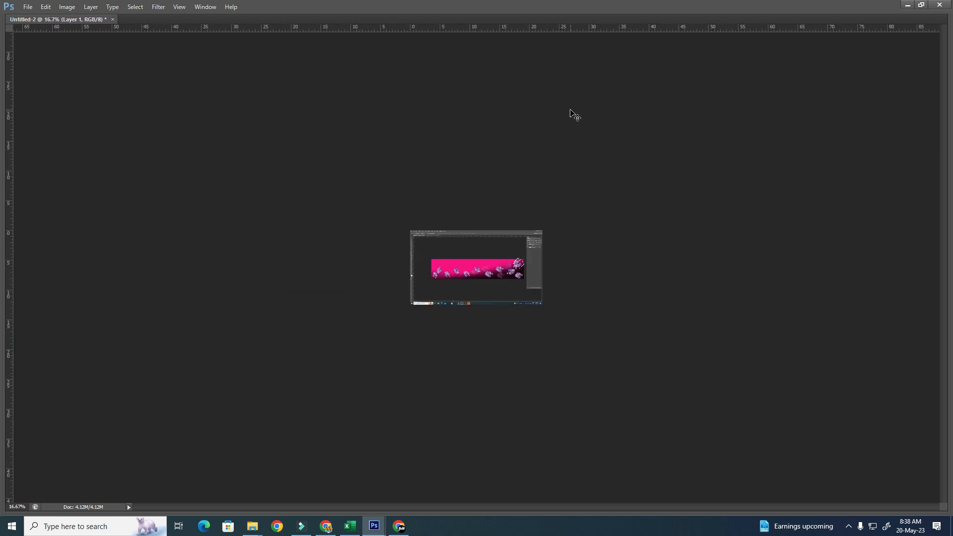
pyautogui.hotkey('ctrl', '+')
pyautogui.hotkey('ctrl', '+')
pyautogui.hotkey('ctrl', '+')
pyautogui.hotkey('ctrl', '+')
pyautogui.hotkey('ctrl', '+')
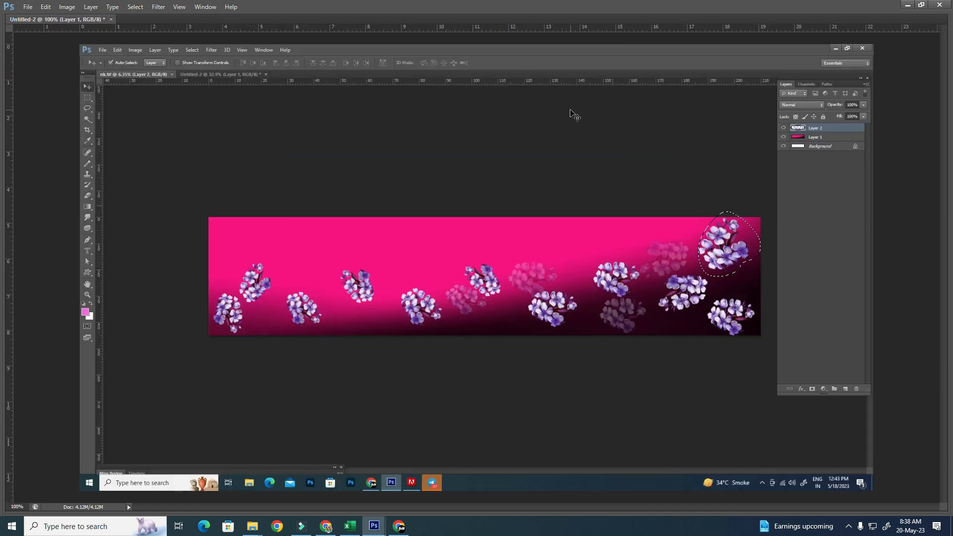
pyautogui.hotkey('ctrl', '-')
pyautogui.hotkey('ctrl', '-')
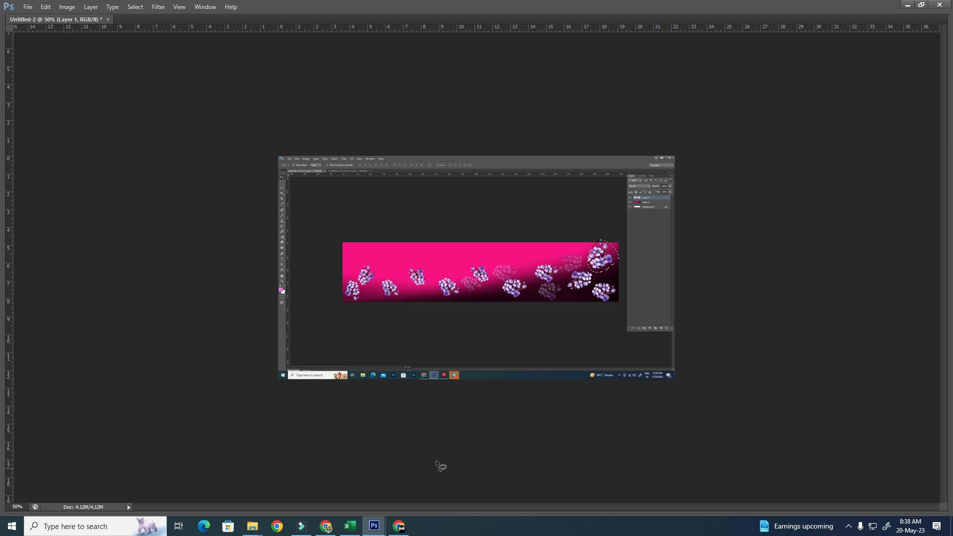
# Step: Switch to 145-Saree.jpg, maximize its window, and view the entire reference design at 12.5%
pyautogui.hotkey('ctrl', 'Tab')
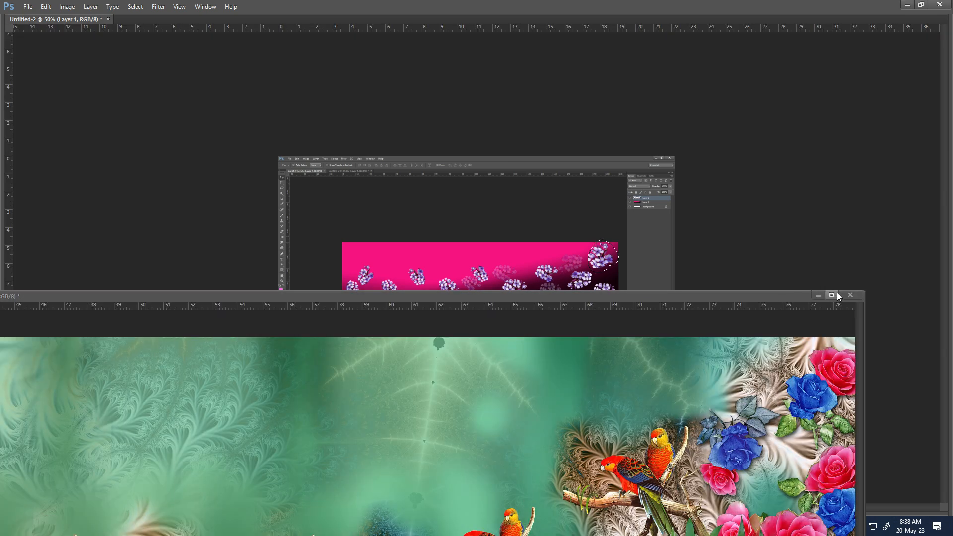
pyautogui.click(832, 295)
pyautogui.hotkey('ctrl', '-')
pyautogui.hotkey('ctrl', '-')
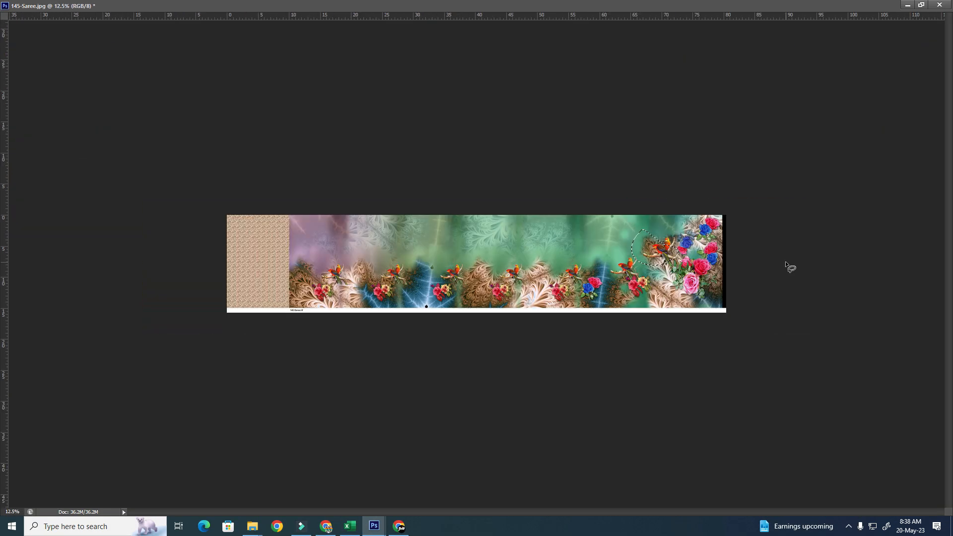
# Step: Examine the 145-Saree design from the flower and parrot end across the lower border to the purple upper area
pyautogui.moveTo(386, 162); pyautogui.dragTo(639, 350)
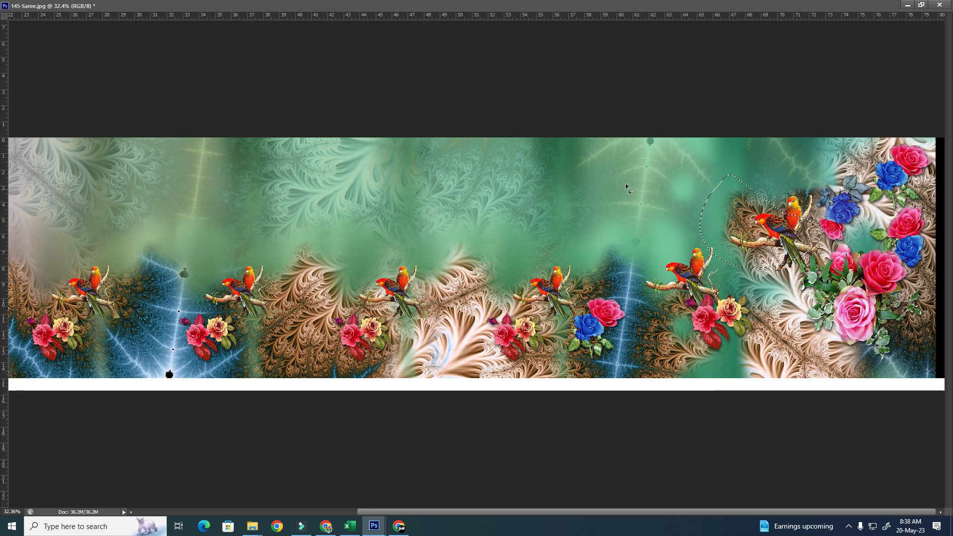
pyautogui.moveTo(804, 149)
pyautogui.mouseDown()
pyautogui.moveTo(765, 272)
pyautogui.moveTo(817, 55)
pyautogui.mouseUp()
pyautogui.click(685, 139)
pyautogui.moveTo(689, 150)
pyautogui.mouseDown()
pyautogui.moveTo(597, 235)
pyautogui.moveTo(481, 254)
pyautogui.moveTo(371, 207)
pyautogui.moveTo(298, 92)
pyautogui.mouseUp()
pyautogui.moveTo(202, 160); pyautogui.dragTo(456, 161)
pyautogui.moveTo(241, 182)
pyautogui.mouseDown()
pyautogui.moveTo(252, 243)
pyautogui.moveTo(117, 135)
pyautogui.mouseUp()
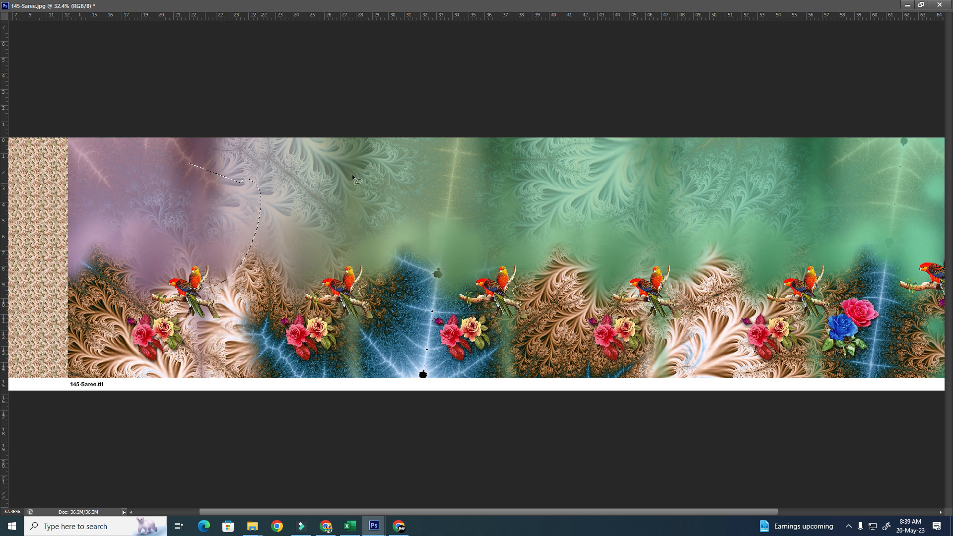
pyautogui.hotkey('ctrl', '-')
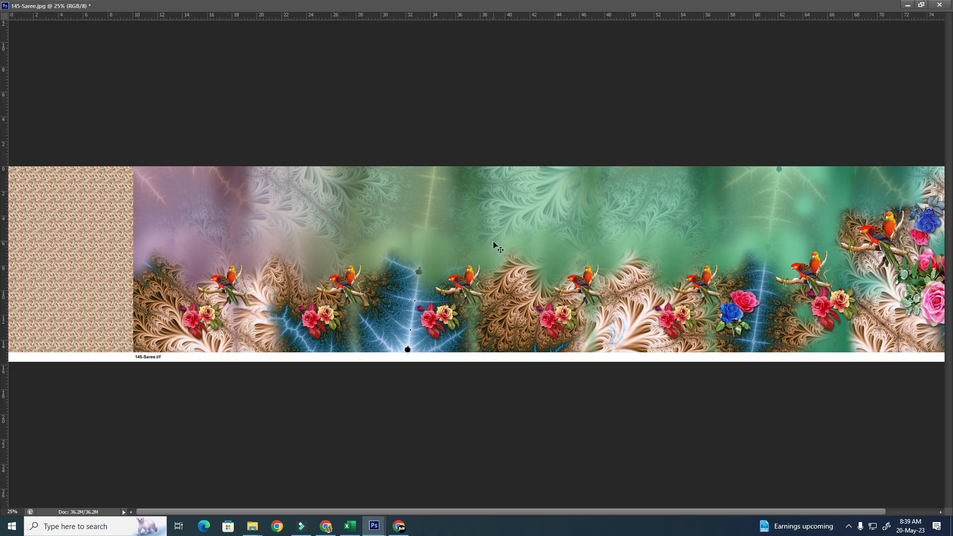
# Step: Close the saree design and the pink floral screenshot document without saving either one
pyautogui.press('f')
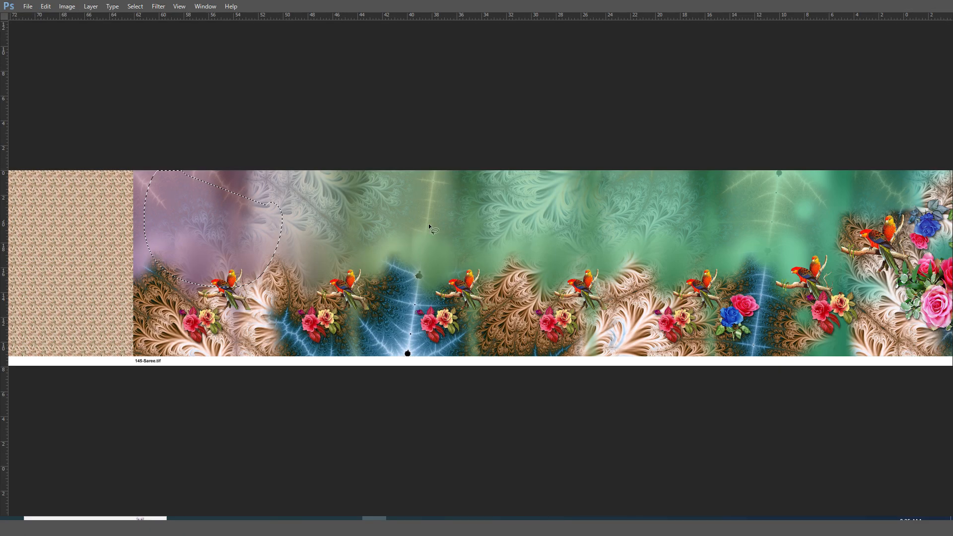
pyautogui.hotkey('ctrl', 'Tab')
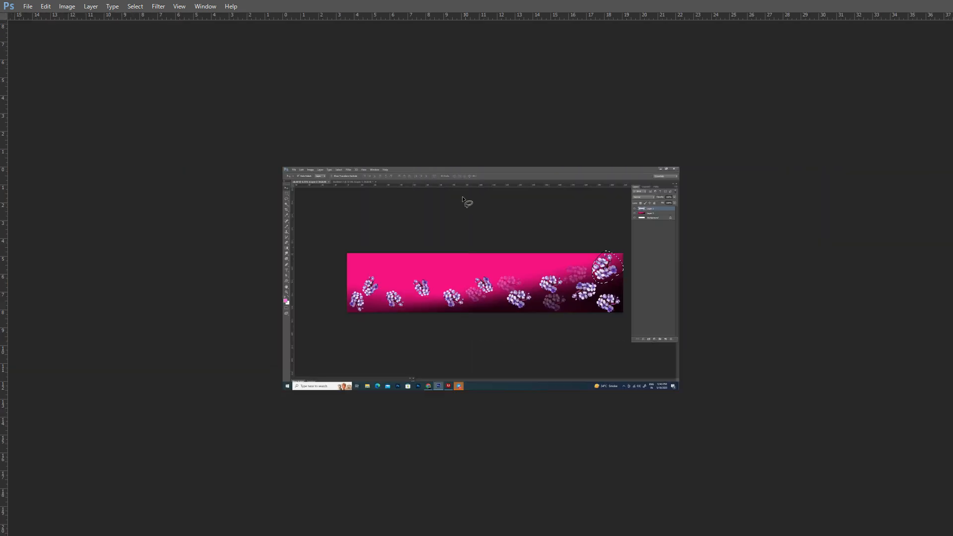
pyautogui.hotkey('ctrl', 'w')
pyautogui.press('n')
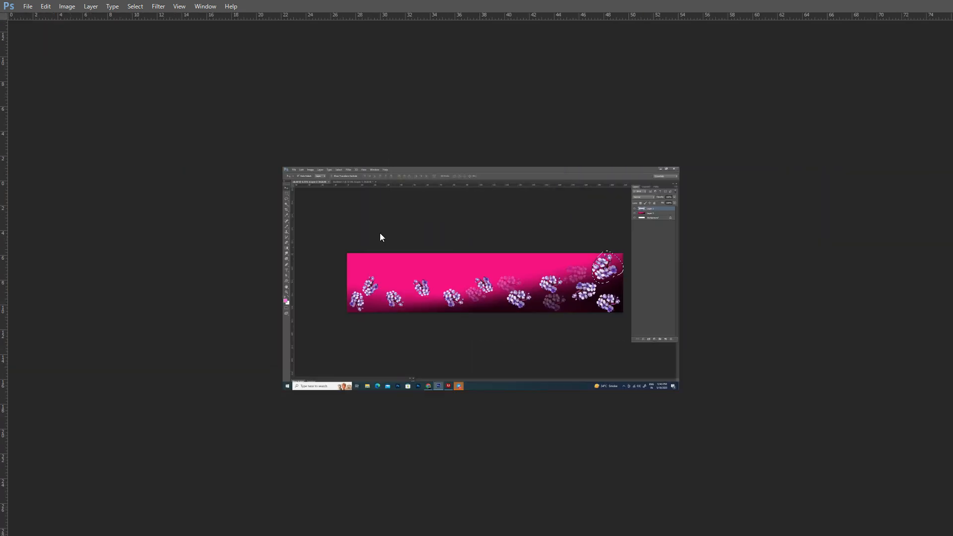
pyautogui.hotkey('ctrl', 'w')
pyautogui.press('n')
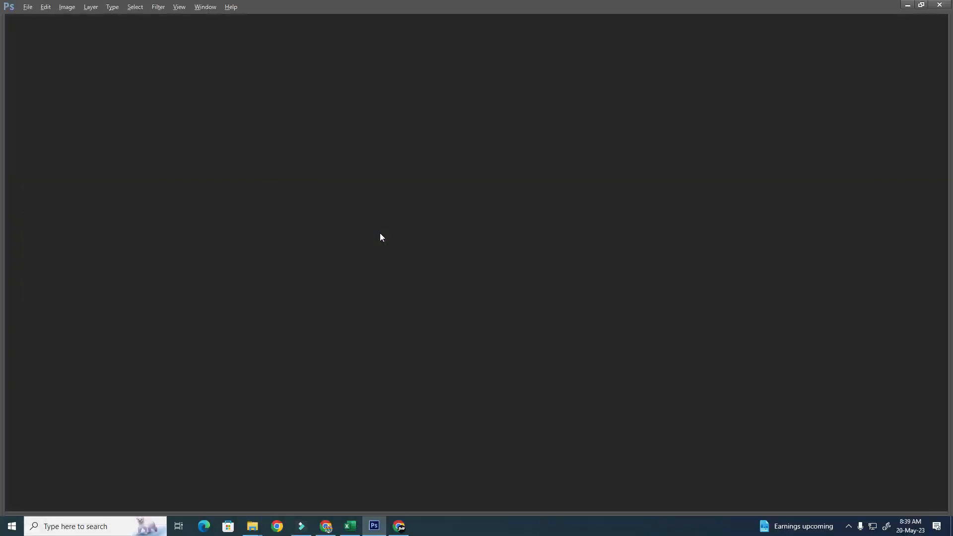
# Step: Switch to WhatsApp Web and go back through the shared design images to the leopard-print kaftan
pyautogui.hotkey('alt', 'Tab')
pyautogui.press('Escape')
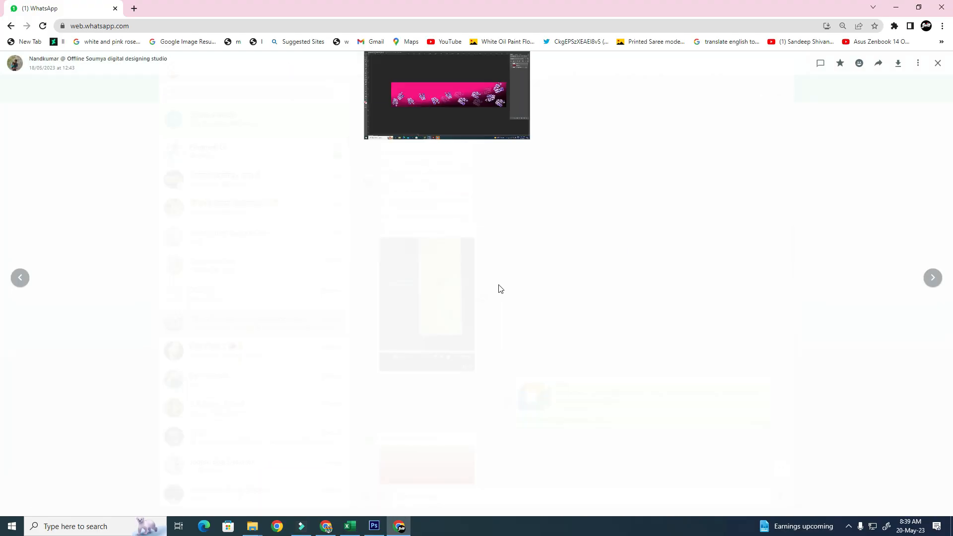
pyautogui.click(476, 106)
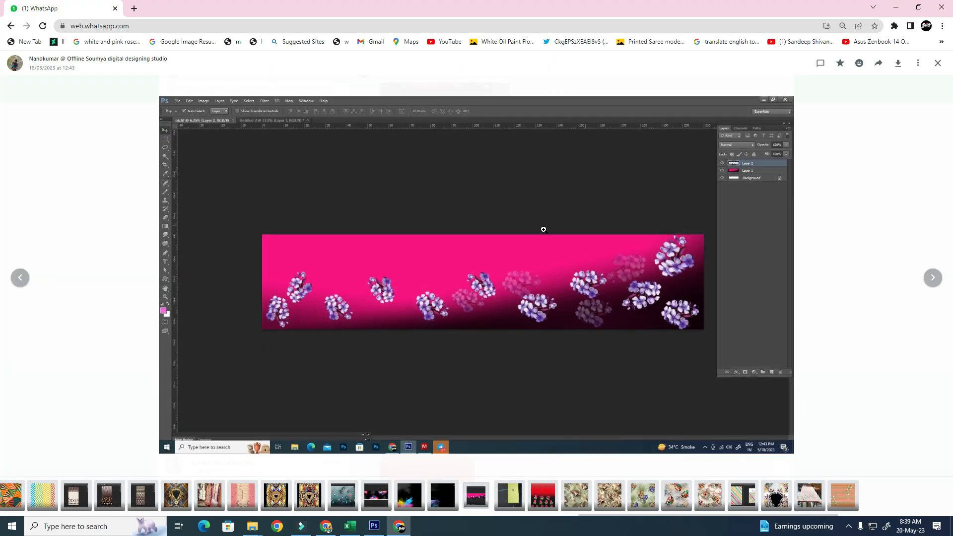
pyautogui.press('Left')
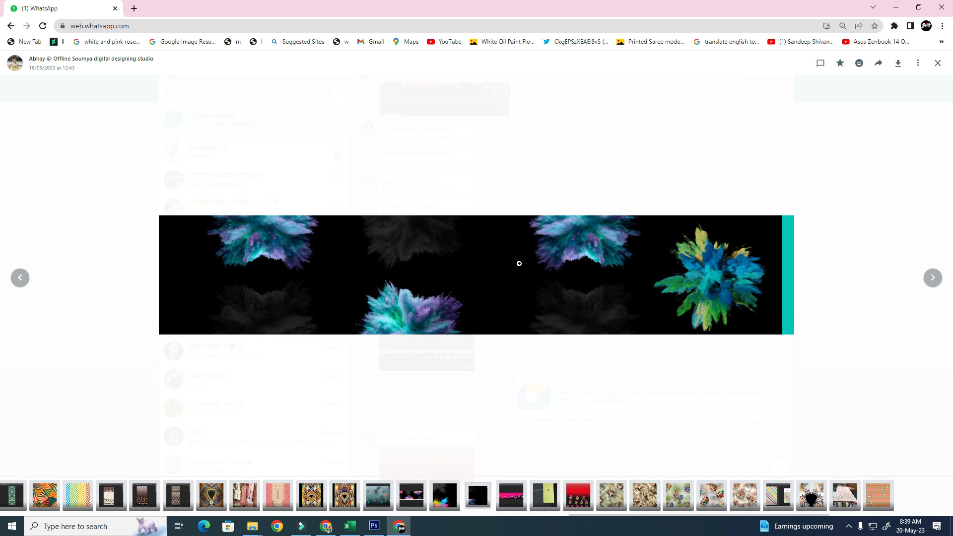
pyautogui.press('Left')
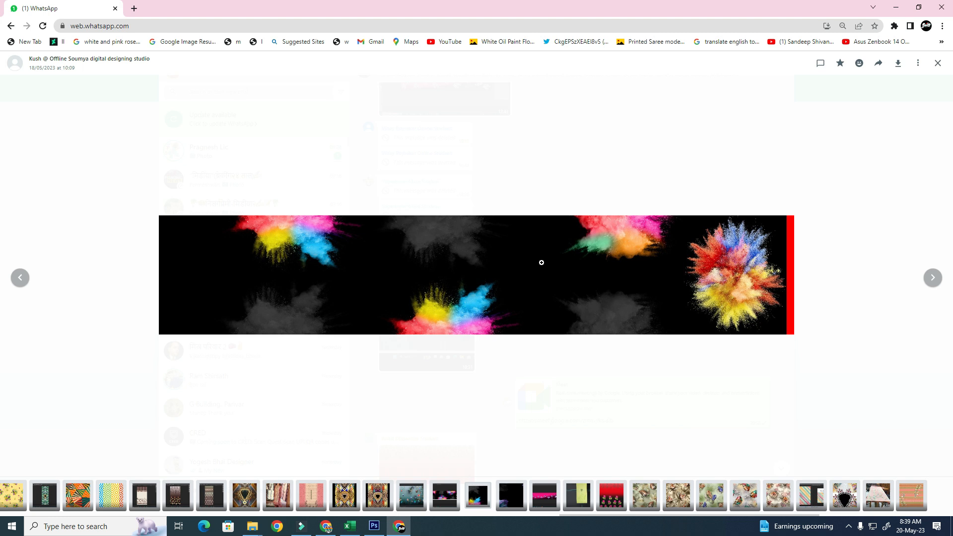
pyautogui.press('Left')
pyautogui.press('Left')
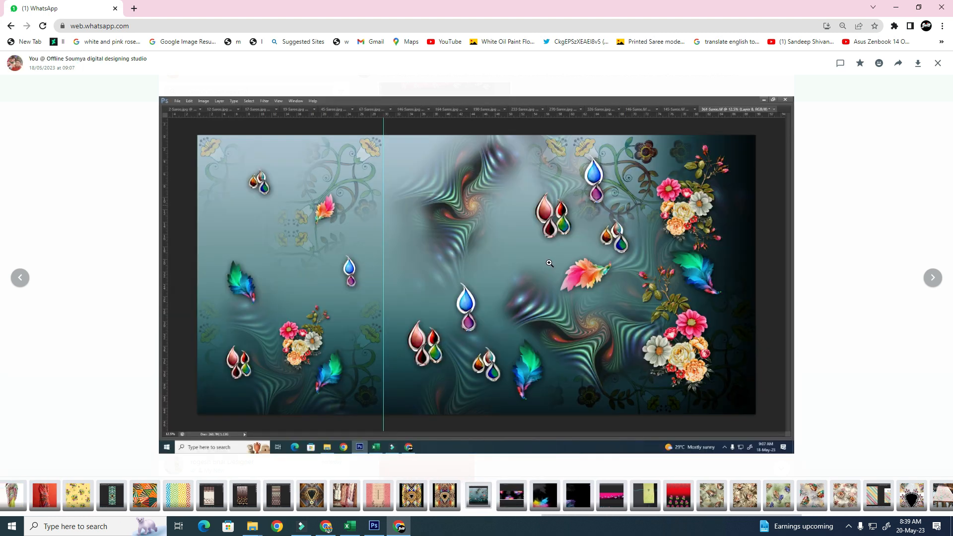
pyautogui.press('Left')
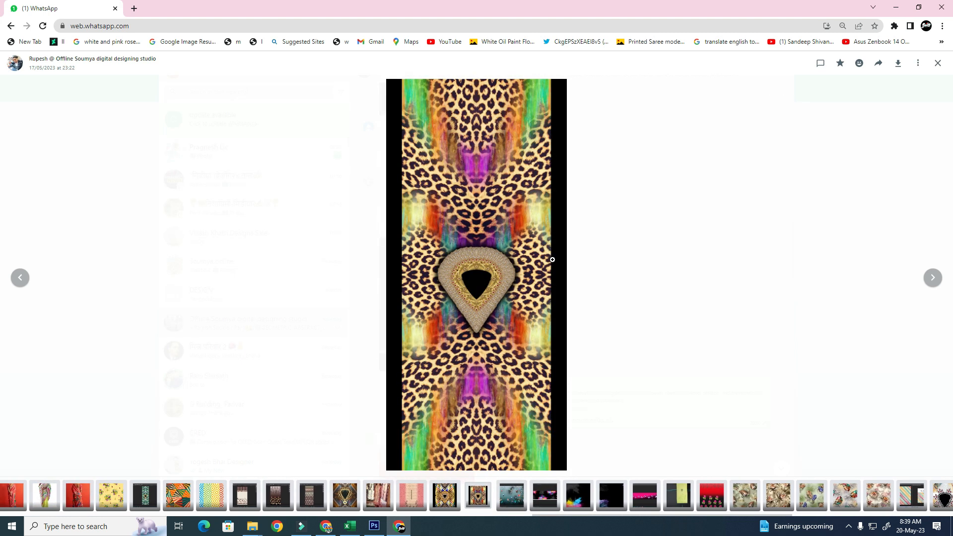
# Step: Copy the leopard-print kaftan image, enlarging it before copying it again
pyautogui.rightClick(482, 278)
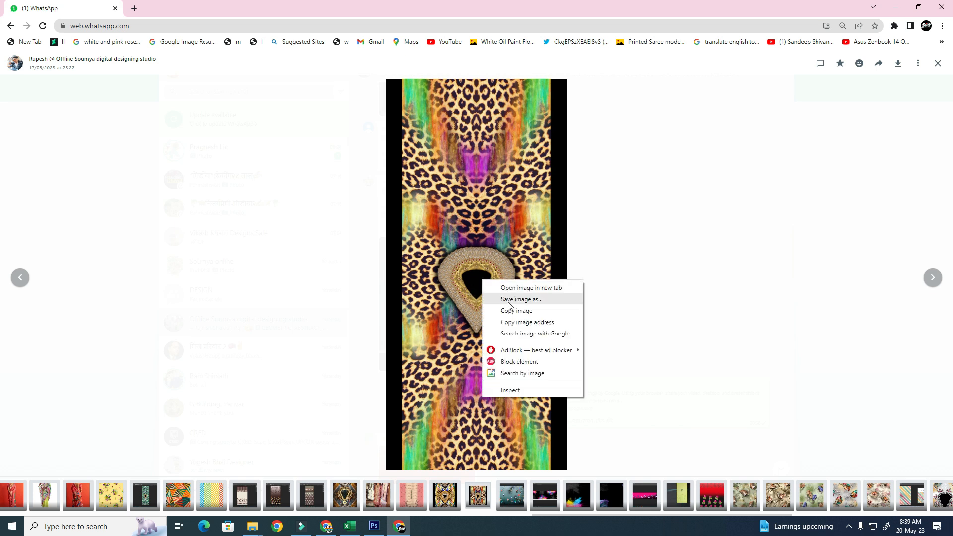
pyautogui.click(518, 308)
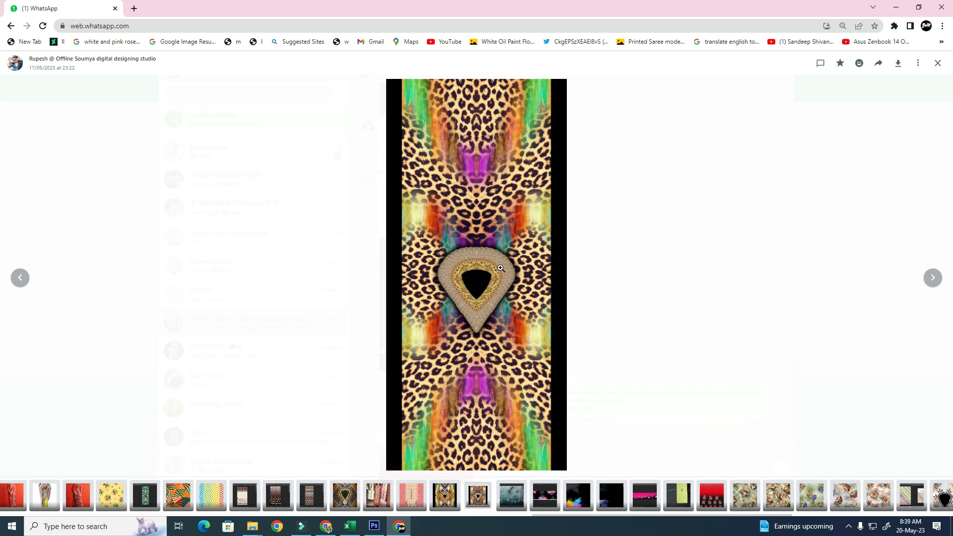
pyautogui.click(480, 282)
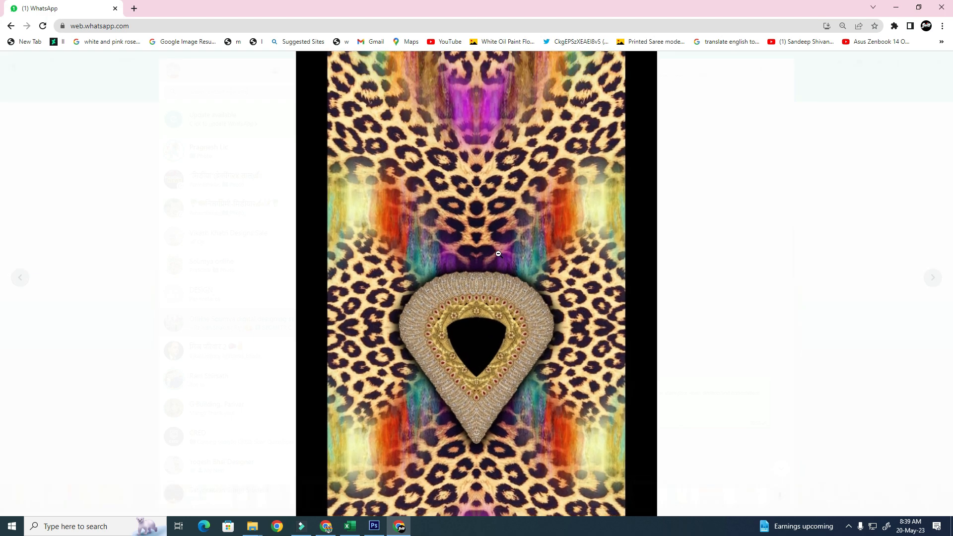
pyautogui.rightClick(488, 276)
pyautogui.click(510, 300)
# Step: Switch to Photoshop, create a new document with the default settings and paste the kaftan image into it
pyautogui.hotkey('alt', 'Tab')
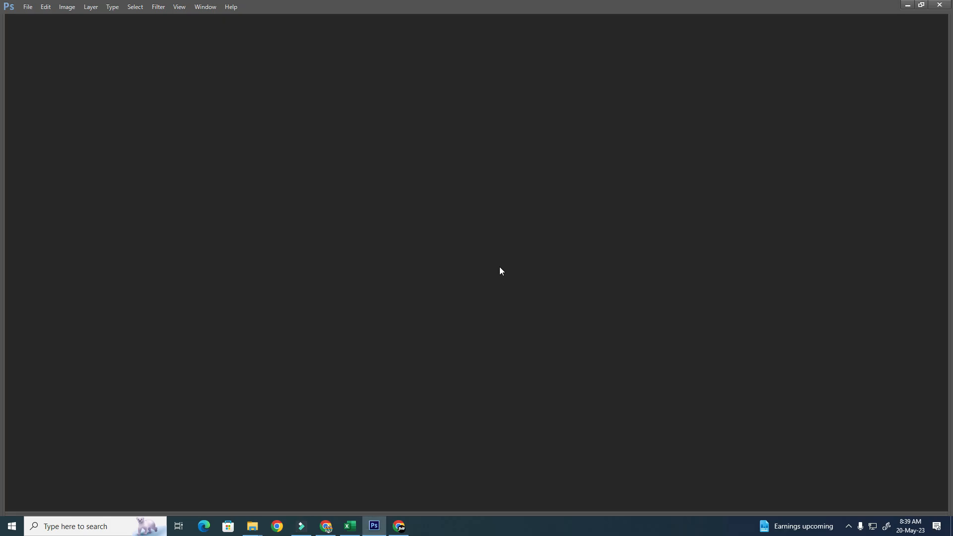
pyautogui.hotkey('ctrl', 'n')
pyautogui.press('Return')
pyautogui.hotkey('ctrl', 'v')
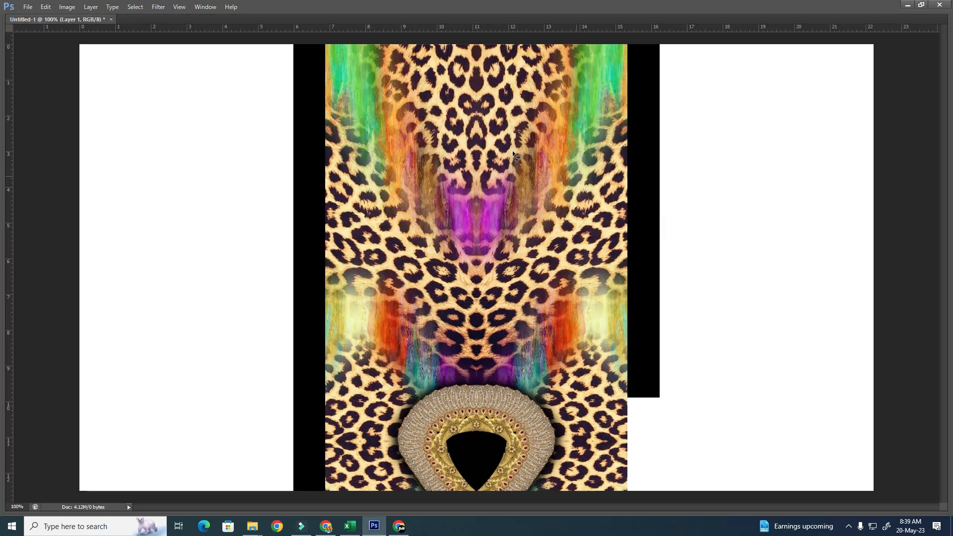
# Step: Move the pasted kaftan image up so the whole neck ornament lies on the canvas
pyautogui.moveTo(375, 300); pyautogui.dragTo(608, 490)
pyautogui.moveTo(511, 373); pyautogui.dragTo(498, 188)
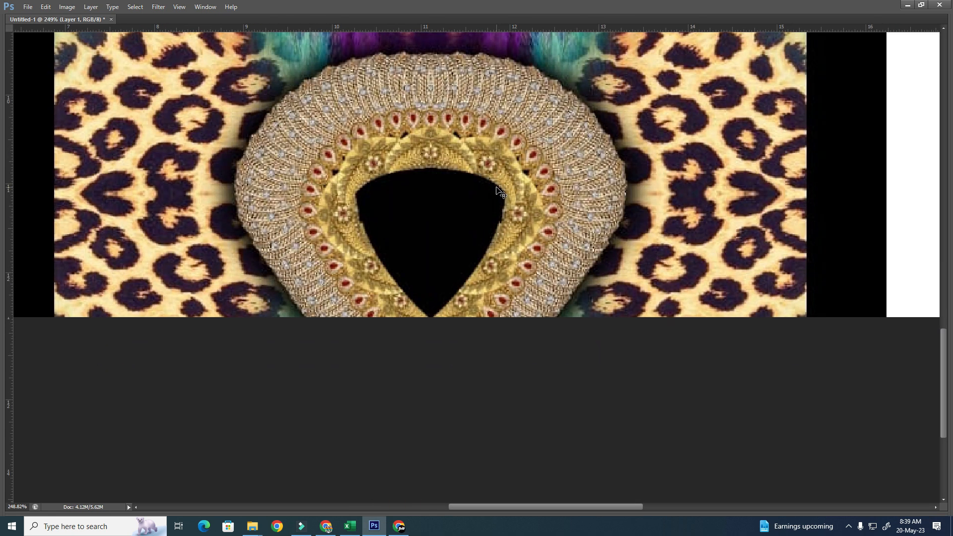
pyautogui.hotkey('ctrl', '-')
pyautogui.hotkey('ctrl', '-')
pyautogui.hotkey('ctrl', '-')
pyautogui.moveTo(497, 290); pyautogui.dragTo(507, 229)
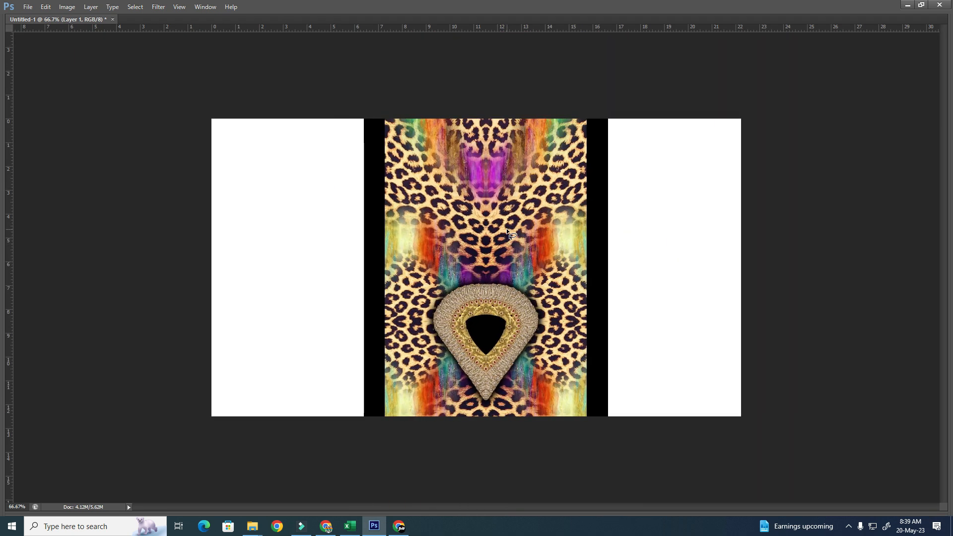
# Step: Create a second new document at the copied image's size and paste the kaftan image into it
pyautogui.hotkey('ctrl', 'n')
pyautogui.press('Return')
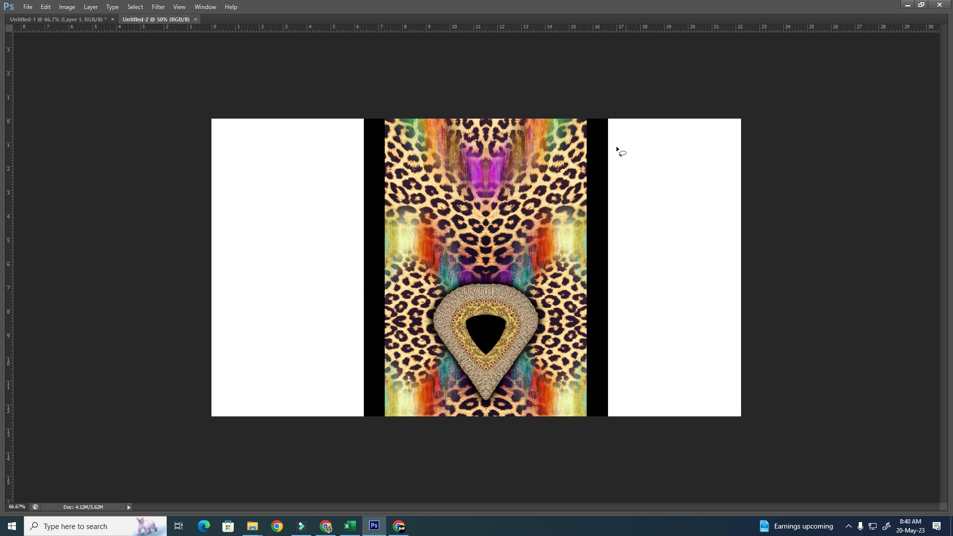
pyautogui.hotkey('ctrl', 'v')
# Step: Outline the black neck opening with a freehand lasso selection and clear the selection
pyautogui.moveTo(410, 114); pyautogui.dragTo(663, 415)
pyautogui.moveTo(414, 209); pyautogui.dragTo(572, 400)
pyautogui.moveTo(461, 273); pyautogui.dragTo(449, 276)
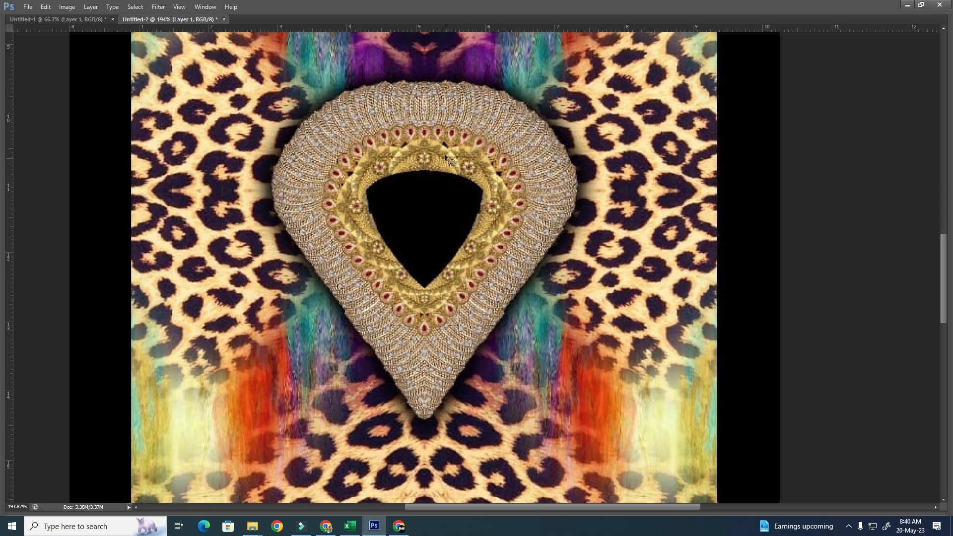
pyautogui.moveTo(522, 374); pyautogui.dragTo(523, 413)
pyautogui.moveTo(450, 335)
pyautogui.mouseDown()
pyautogui.moveTo(395, 267)
pyautogui.moveTo(376, 229)
pyautogui.moveTo(374, 188)
pyautogui.moveTo(442, 167)
pyautogui.moveTo(527, 187)
pyautogui.mouseUp()
pyautogui.moveTo(448, 344); pyautogui.dragTo(450, 338)
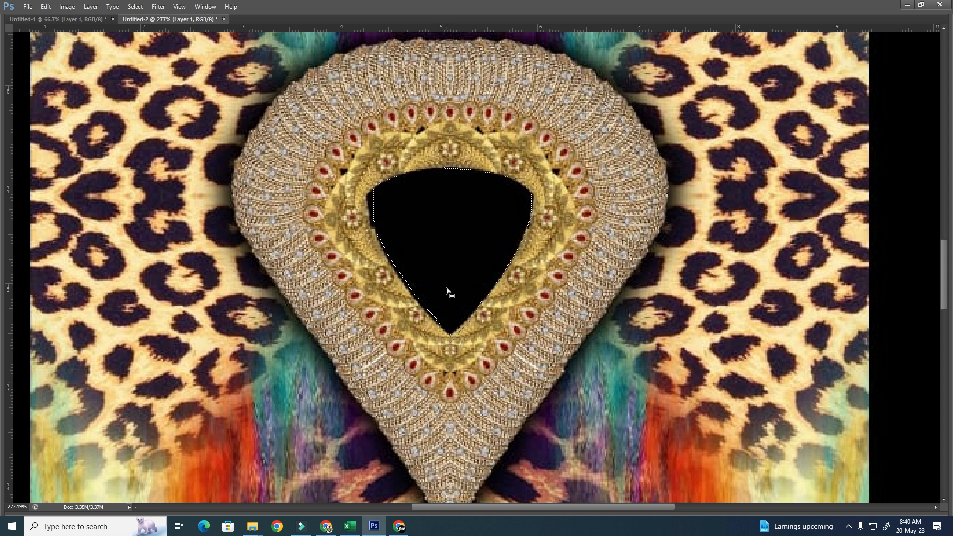
pyautogui.hotkey('ctrl', 'd')
# Step: Examine the jewelled ornament from the edge of the neck opening down to its pointed tip
pyautogui.moveTo(399, 170); pyautogui.dragTo(383, 221)
pyautogui.hotkey('ctrl', 'd')
pyautogui.moveTo(474, 185); pyautogui.dragTo(473, 167)
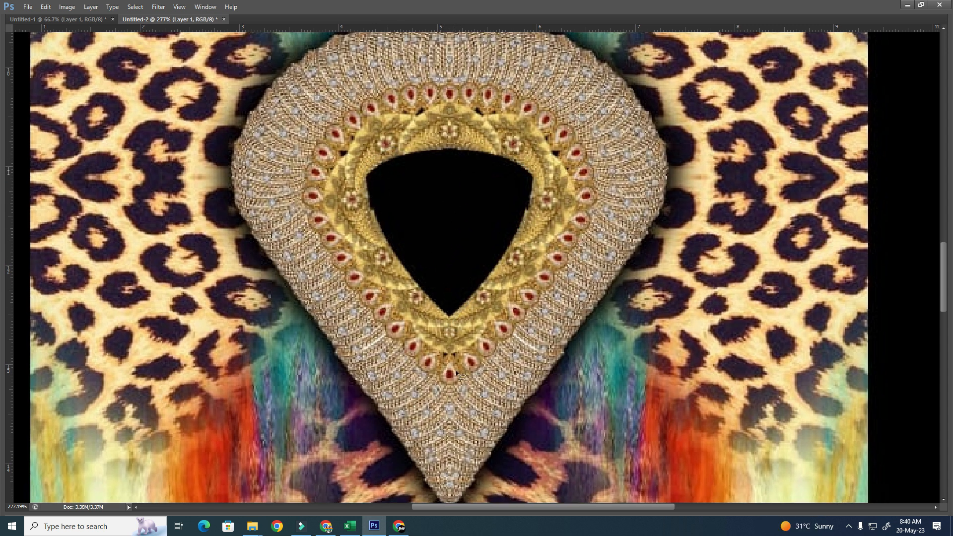
pyautogui.moveTo(398, 455)
pyautogui.mouseDown()
pyautogui.moveTo(242, 170)
pyautogui.moveTo(260, 51)
pyautogui.moveTo(517, 48)
pyautogui.moveTo(617, 254)
pyautogui.moveTo(543, 352)
pyautogui.mouseUp()
pyautogui.hotkey('ctrl', '-')
pyautogui.hotkey('ctrl', '-')
pyautogui.hotkey('ctrl', '-')
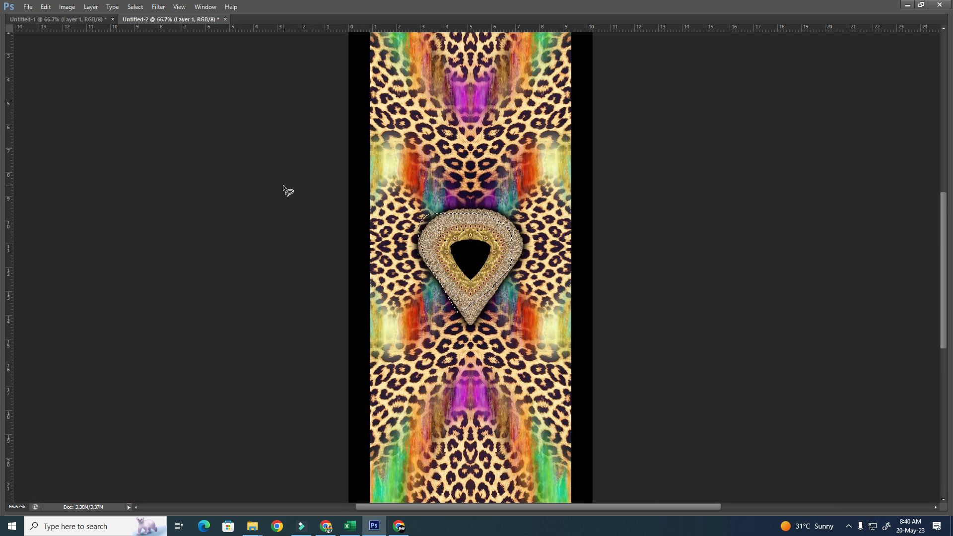
# Step: Draw a large freehand lasso selection around the neck ornament and the surrounding leopard print
pyautogui.moveTo(401, 182); pyautogui.dragTo(580, 433)
pyautogui.hotkey('ctrl', 'd')
pyautogui.moveTo(423, 76)
pyautogui.mouseDown()
pyautogui.moveTo(345, 109)
pyautogui.moveTo(320, 155)
pyautogui.moveTo(372, 273)
pyautogui.moveTo(442, 339)
pyautogui.moveTo(533, 194)
pyautogui.moveTo(480, 53)
pyautogui.moveTo(319, 96)
pyautogui.moveTo(313, 255)
pyautogui.moveTo(420, 383)
pyautogui.moveTo(570, 208)
pyautogui.moveTo(497, 9)
pyautogui.mouseUp()
pyautogui.moveTo(577, 77)
pyautogui.mouseDown()
pyautogui.moveTo(292, 91)
pyautogui.moveTo(508, 425)
pyautogui.moveTo(581, 89)
pyautogui.mouseUp()
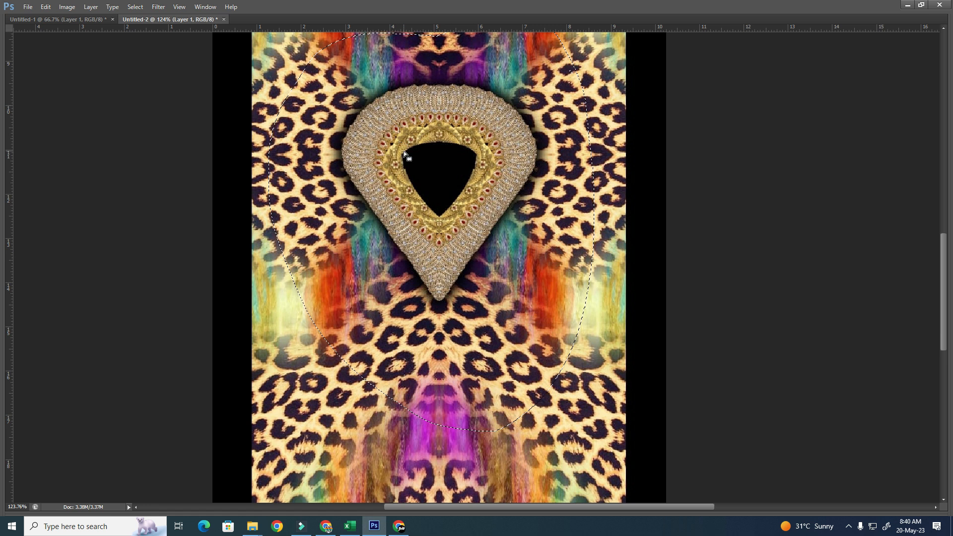
# Step: Start opening a file and go up from the SANDEEP-SAREE-DAMAN folder to the OLD BACKUP folder
pyautogui.hotkey('ctrl', 'o')
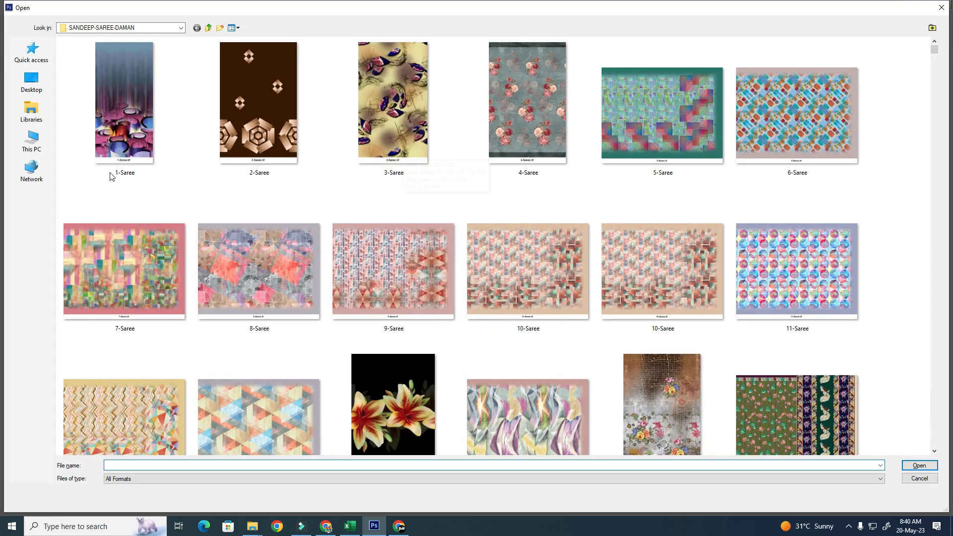
pyautogui.click(263, 121)
pyautogui.press('BackSpace')
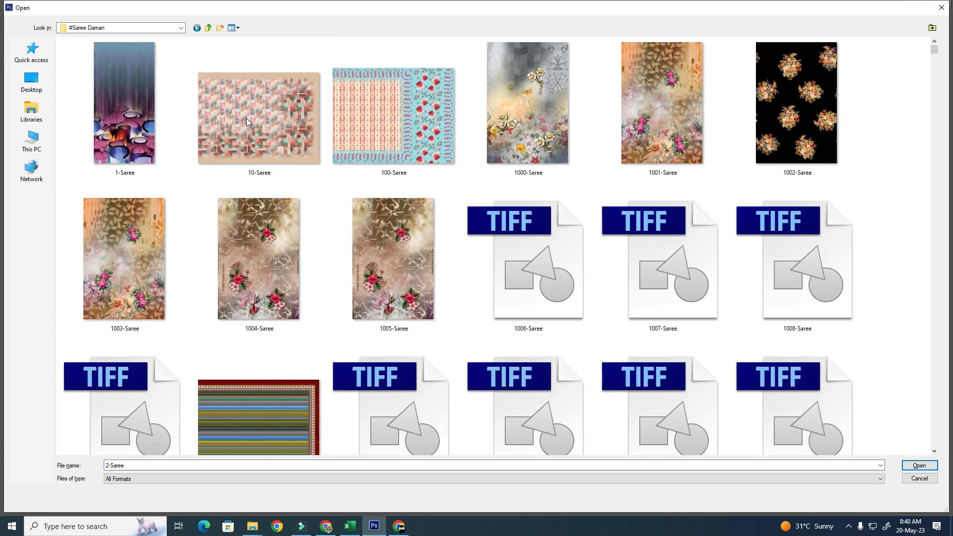
pyautogui.press('BackSpace')
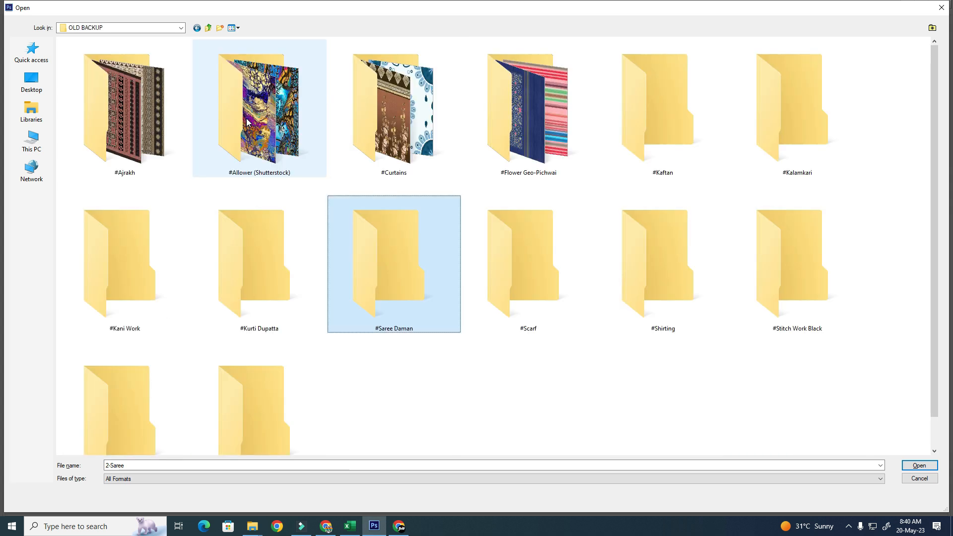
pyautogui.press('BackSpace')
pyautogui.press('Return')
# Step: Find and enter the #Kaftan folder inside OLD BACKUP
pyautogui.press('Down')
pyautogui.press('Down')
pyautogui.press('Up')
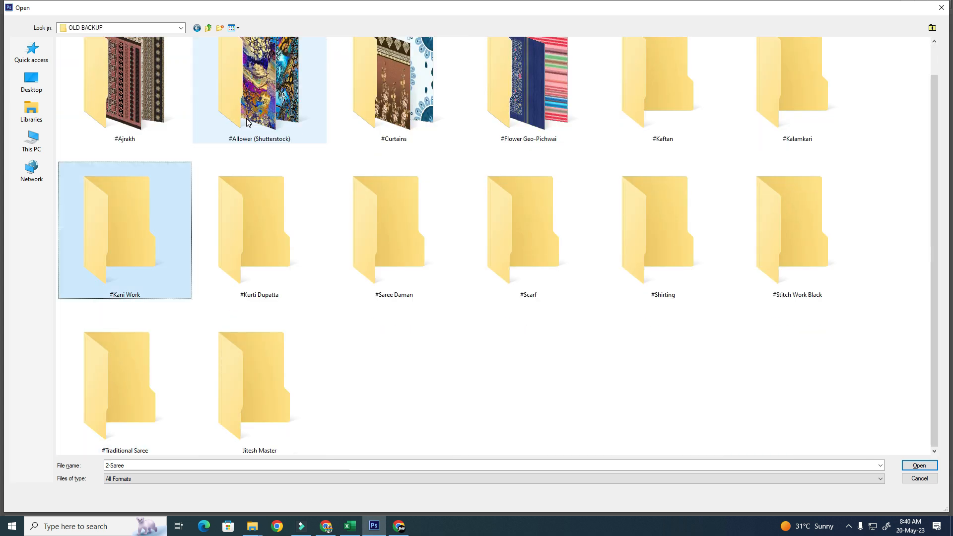
pyautogui.press('Right')
pyautogui.press('Right')
pyautogui.press('Up')
pyautogui.press('Left')
pyautogui.press('Right')
pyautogui.press('Right')
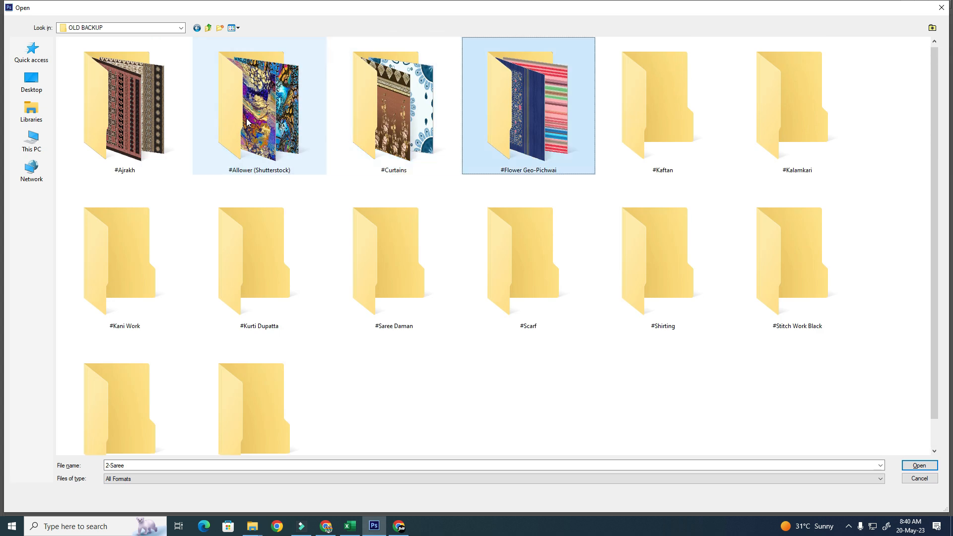
pyautogui.press('Right')
pyautogui.press('Return')
# Step: Select the SYAS-084 kaftan design among the files and open it
pyautogui.press('Right')
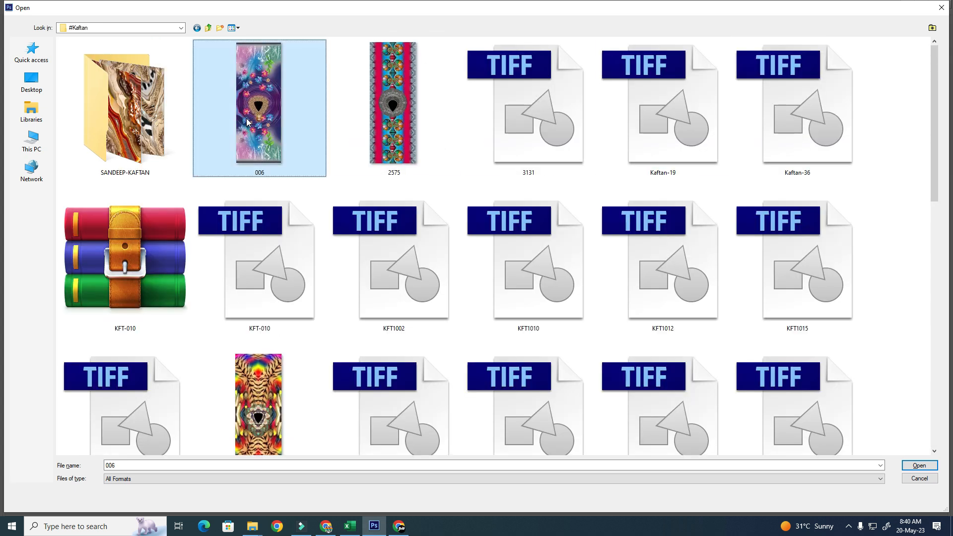
pyautogui.press('Right')
pyautogui.press('Down')
pyautogui.press('Left')
pyautogui.press('Down')
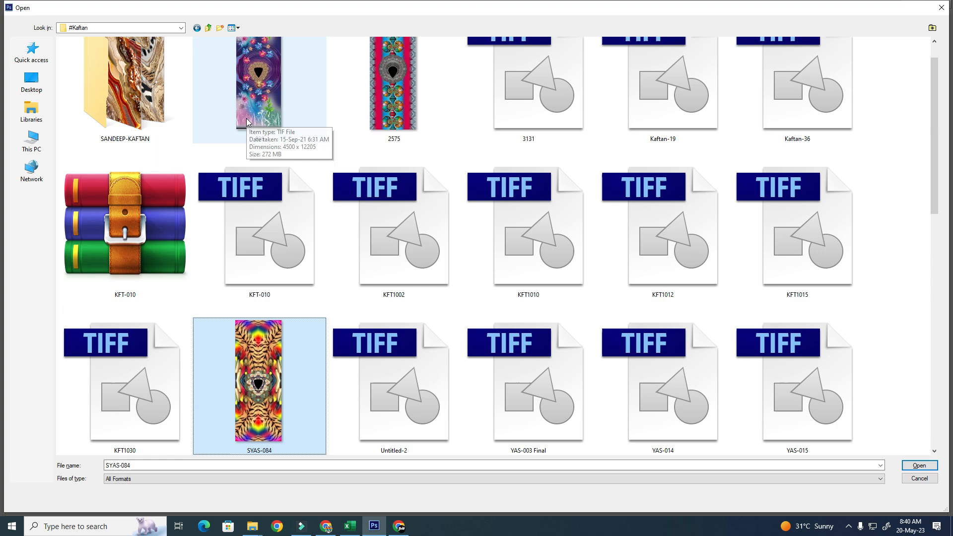
pyautogui.press('Return')
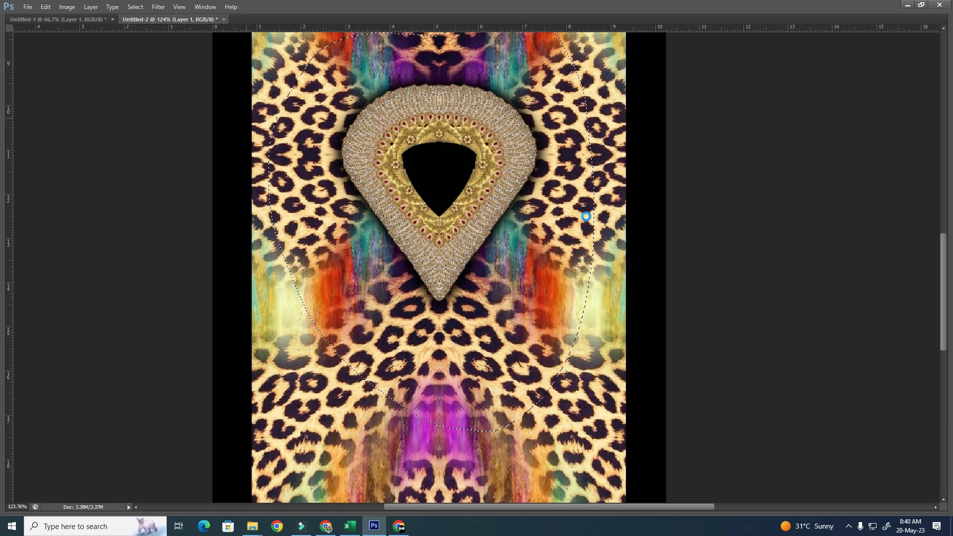
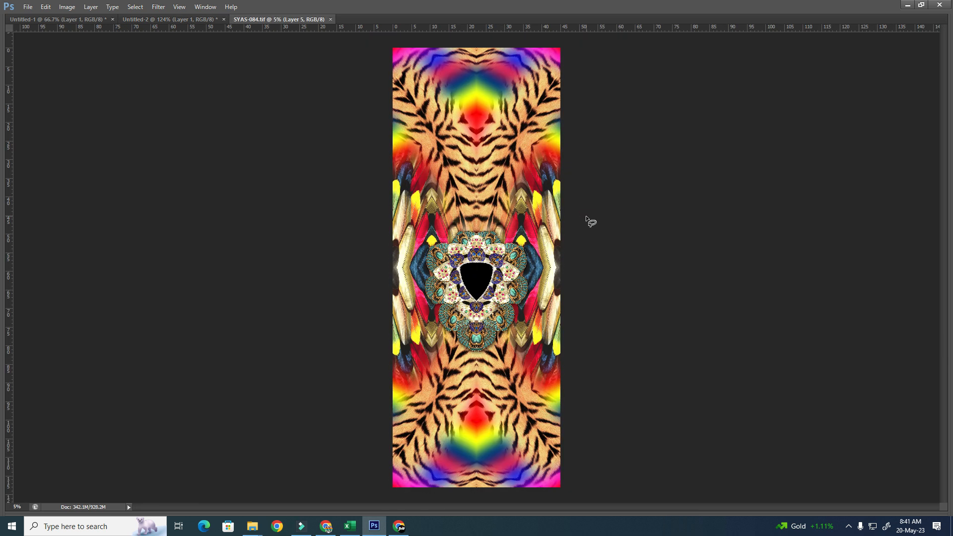
# Step: Examine the jewelled neck ornament of the SYAS-084 kaftan up close and within the surrounding print
pyautogui.press('z')
pyautogui.moveTo(414, 203); pyautogui.dragTo(571, 389)
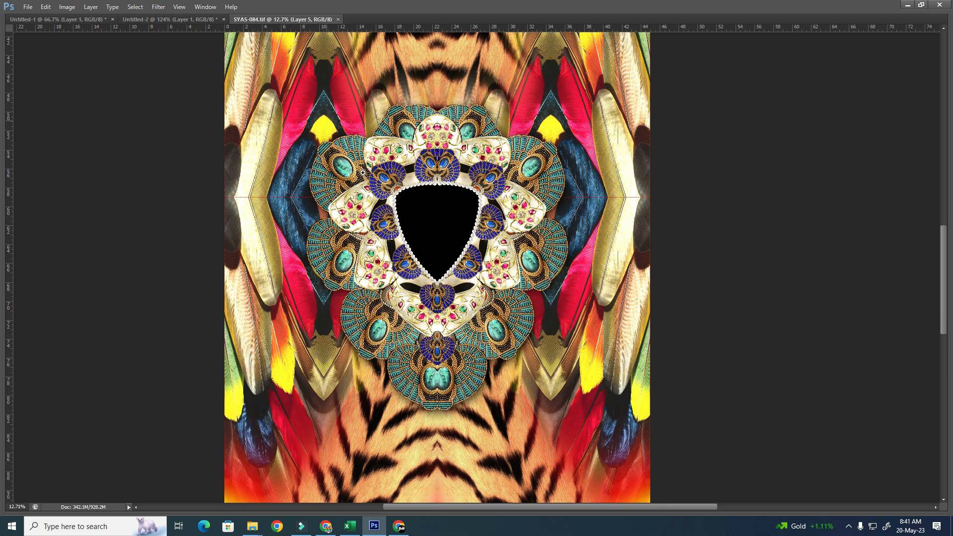
pyautogui.click(387, 208)
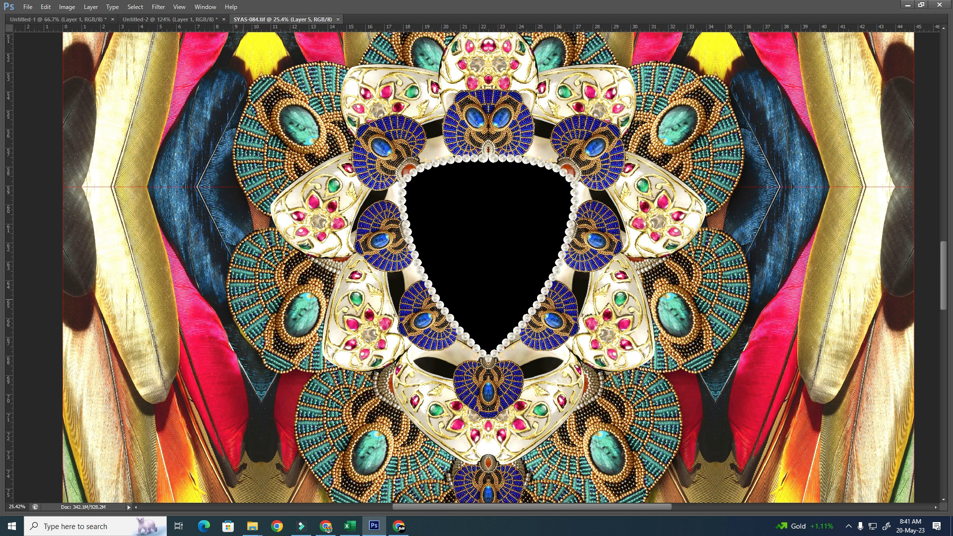
pyautogui.moveTo(446, 230); pyautogui.dragTo(350, 206)
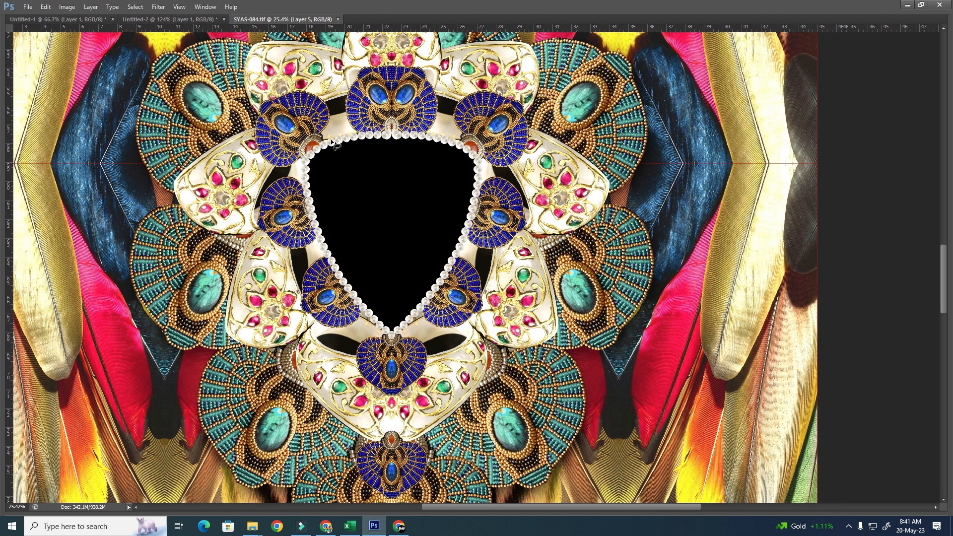
pyautogui.hotkey('ctrl', '-')
pyautogui.hotkey('ctrl', '-')
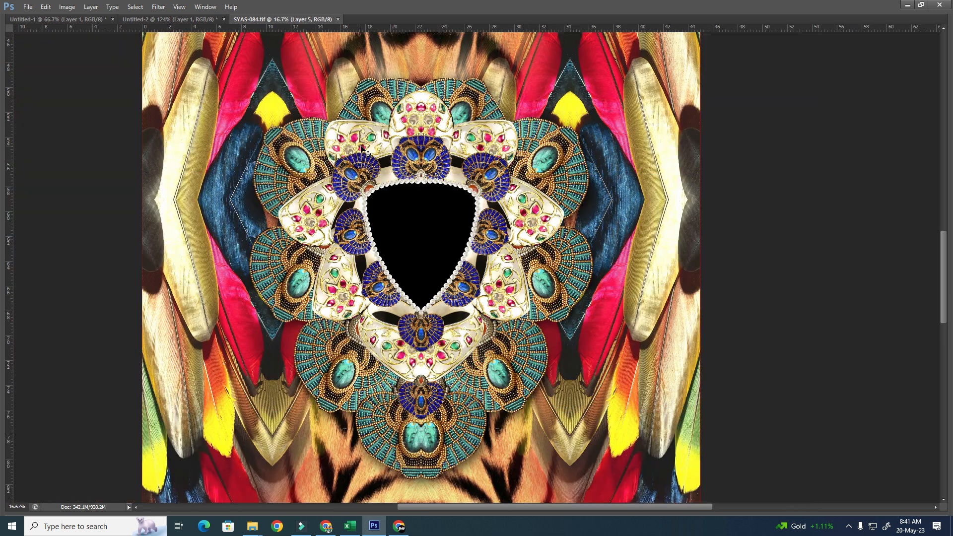
pyautogui.hotkey('ctrl', '-')
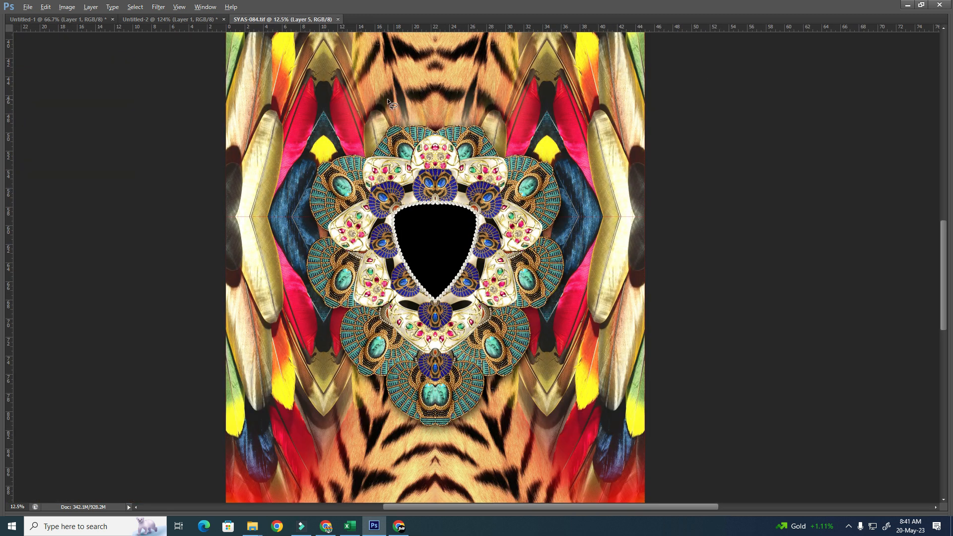
# Step: Arrange the three open documents side by side in vertical tiles
pyautogui.hotkey('alt', 'w')
pyautogui.press('a')
pyautogui.press('Down')
pyautogui.press('Up')
pyautogui.press('Return')
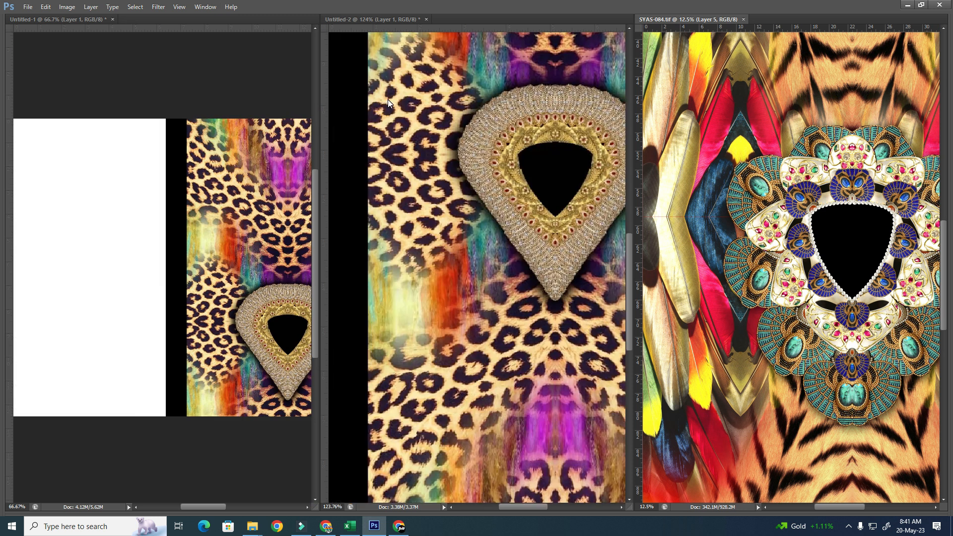
# Step: Compare the neck ornaments in Untitled-1, Untitled-2 and SYAS-084, centring each design in its own window
pyautogui.moveTo(446, 300); pyautogui.dragTo(385, 380)
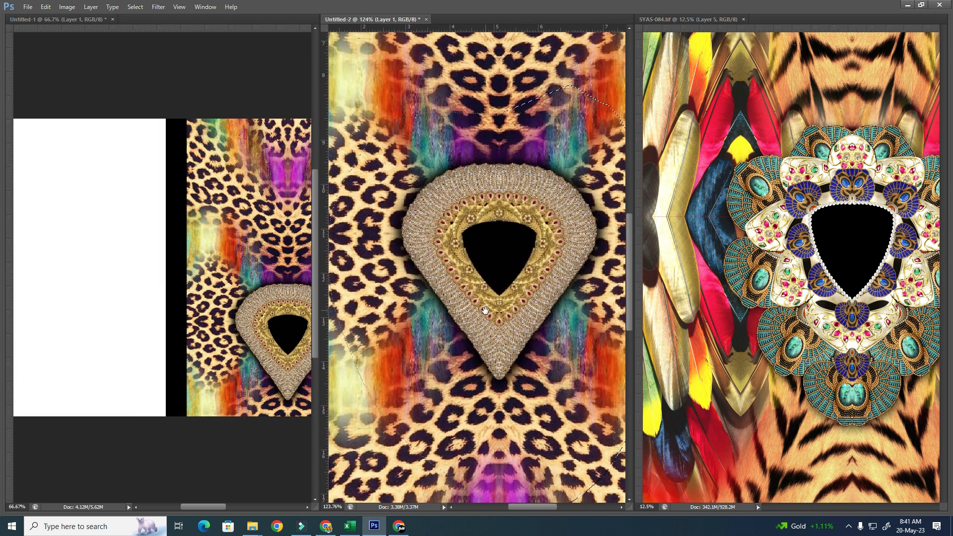
pyautogui.moveTo(851, 284); pyautogui.dragTo(816, 290)
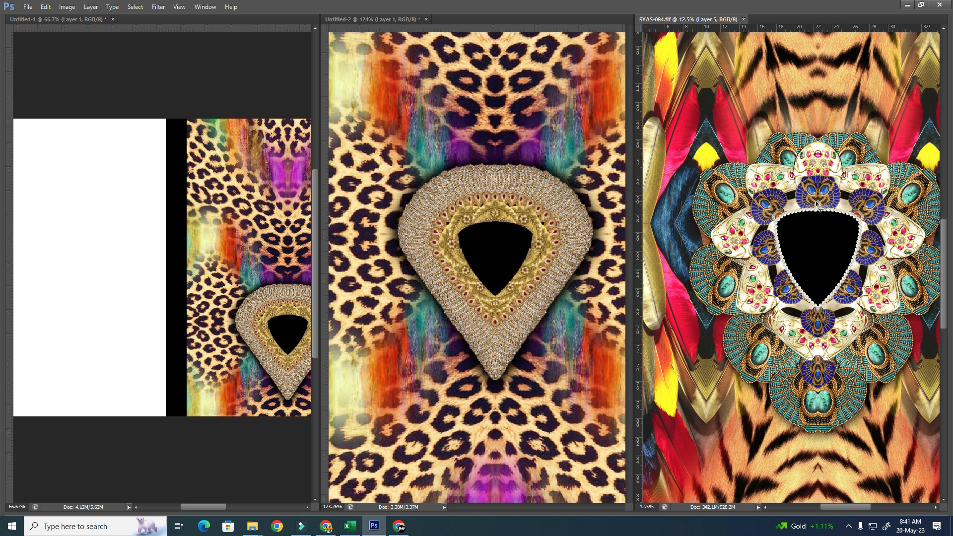
pyautogui.moveTo(782, 198)
pyautogui.mouseDown()
pyautogui.moveTo(758, 207)
pyautogui.moveTo(772, 226)
pyautogui.moveTo(791, 207)
pyautogui.moveTo(782, 185)
pyautogui.moveTo(749, 189)
pyautogui.moveTo(738, 173)
pyautogui.moveTo(715, 171)
pyautogui.moveTo(688, 209)
pyautogui.moveTo(707, 232)
pyautogui.moveTo(725, 229)
pyautogui.moveTo(753, 183)
pyautogui.moveTo(785, 174)
pyautogui.moveTo(769, 164)
pyautogui.moveTo(787, 196)
pyautogui.moveTo(806, 182)
pyautogui.moveTo(787, 174)
pyautogui.moveTo(773, 195)
pyautogui.moveTo(760, 179)
pyautogui.mouseUp()
pyautogui.hotkey('ctrl', '-')
pyautogui.hotkey('ctrl', '-')
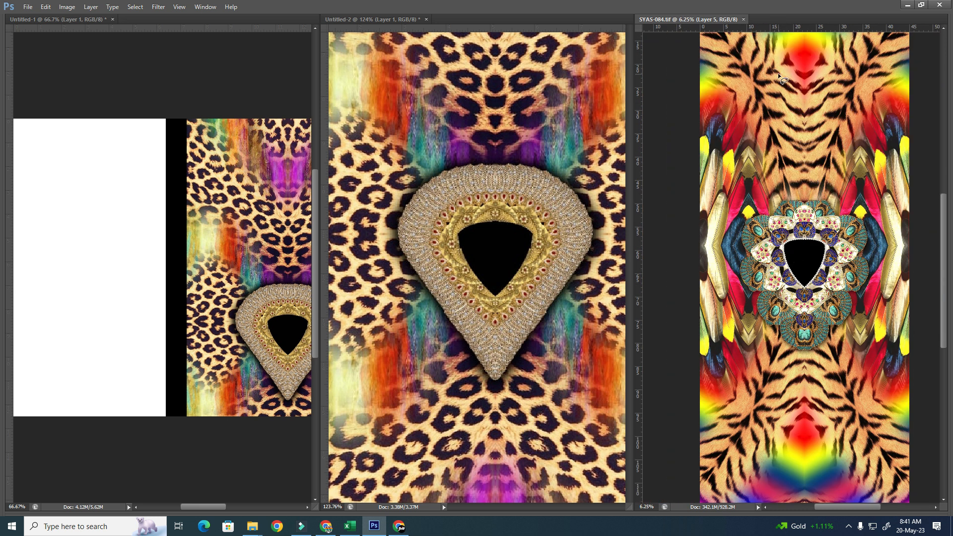
pyautogui.click(191, 187)
pyautogui.moveTo(298, 203); pyautogui.dragTo(193, 218)
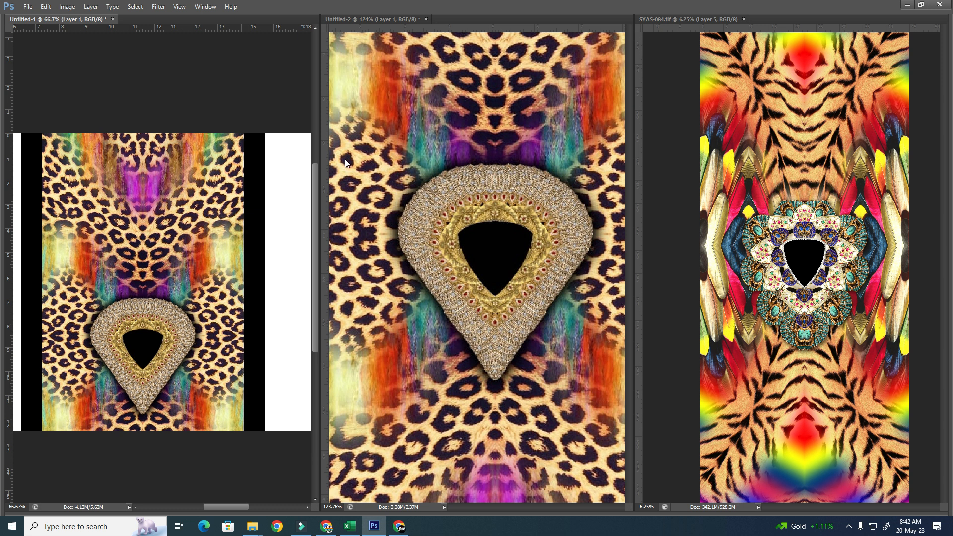
# Step: Examine the print directly above the neck ornament in Untitled-2 and in the SYAS-084 kaftan
pyautogui.click(453, 158)
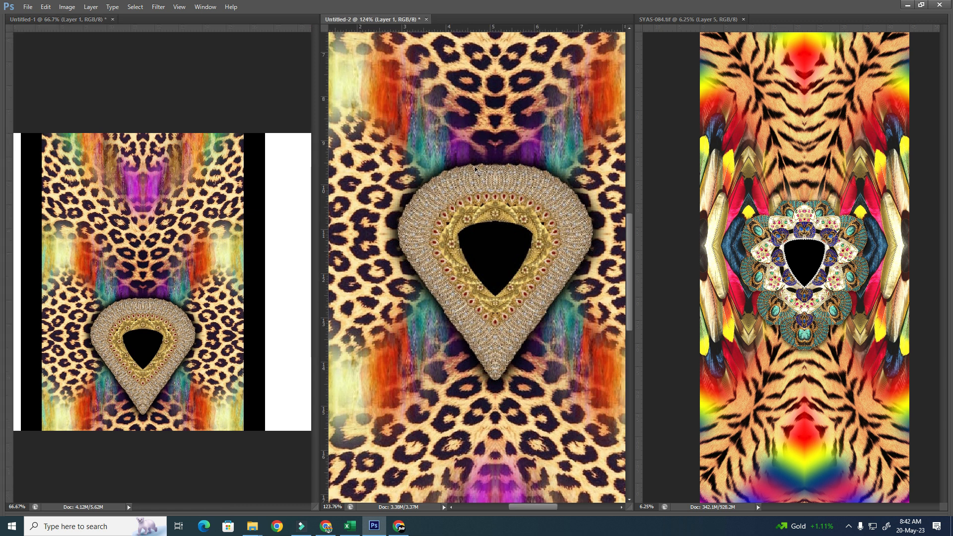
pyautogui.moveTo(501, 148)
pyautogui.mouseDown()
pyautogui.moveTo(435, 169)
pyautogui.moveTo(488, 164)
pyautogui.mouseUp()
pyautogui.moveTo(496, 122); pyautogui.dragTo(432, 233)
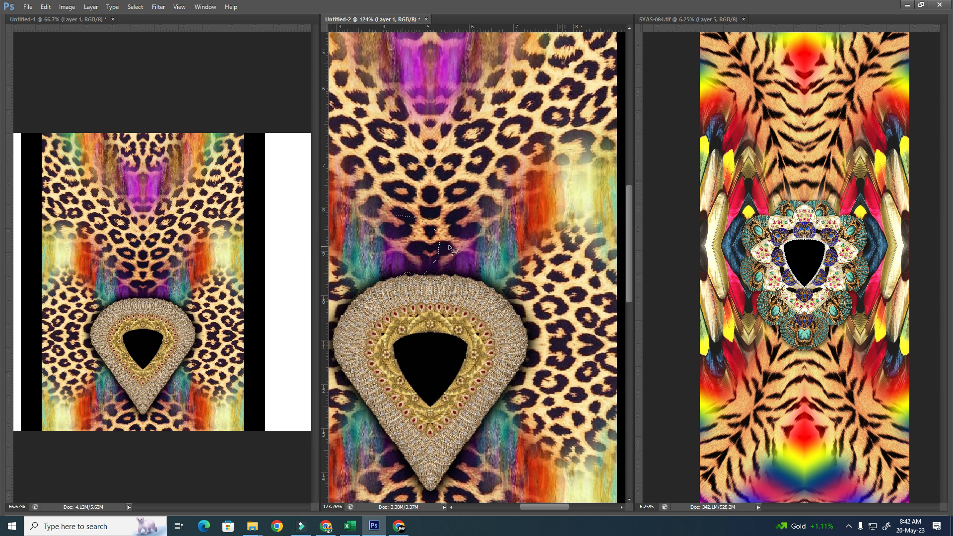
pyautogui.click(804, 263)
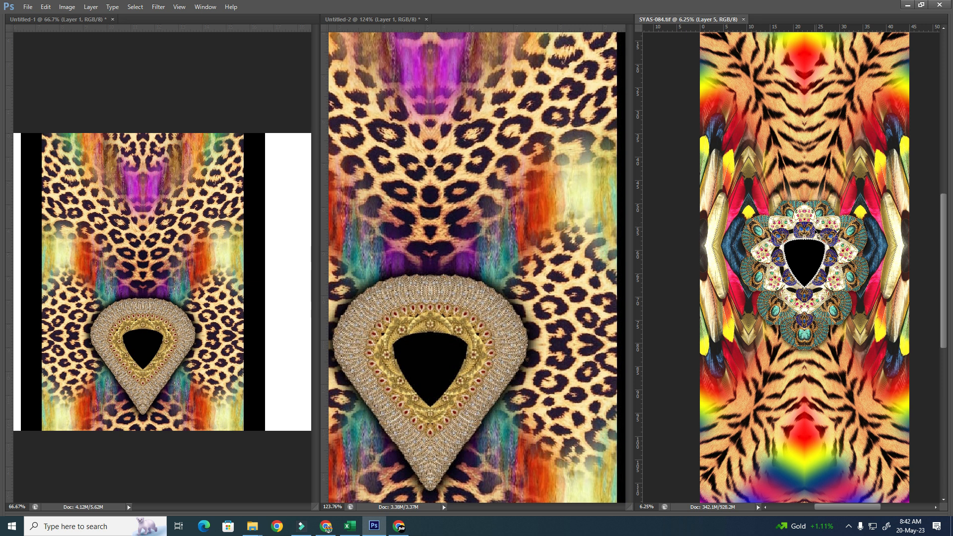
pyautogui.click(773, 189)
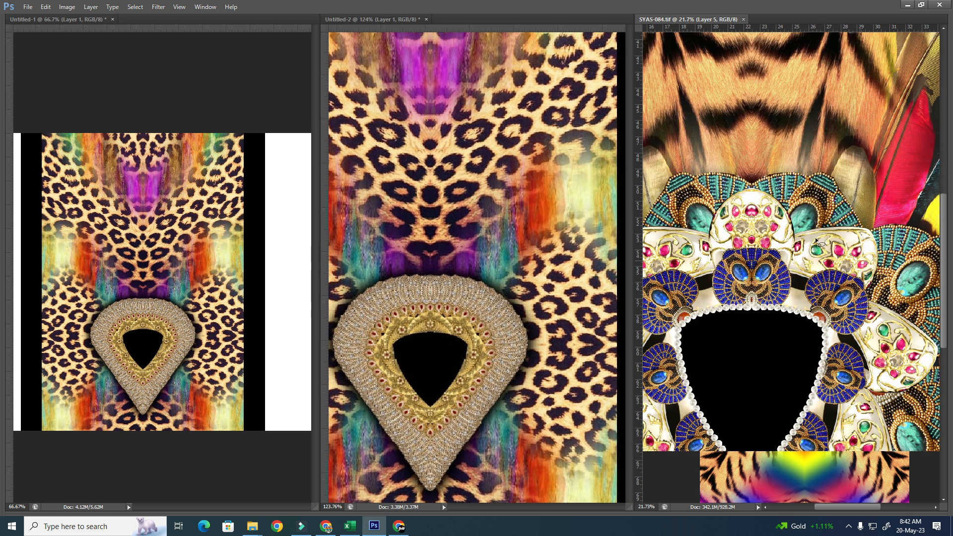
pyautogui.moveTo(772, 245)
pyautogui.mouseDown()
pyautogui.moveTo(687, 304)
pyautogui.moveTo(757, 294)
pyautogui.mouseUp()
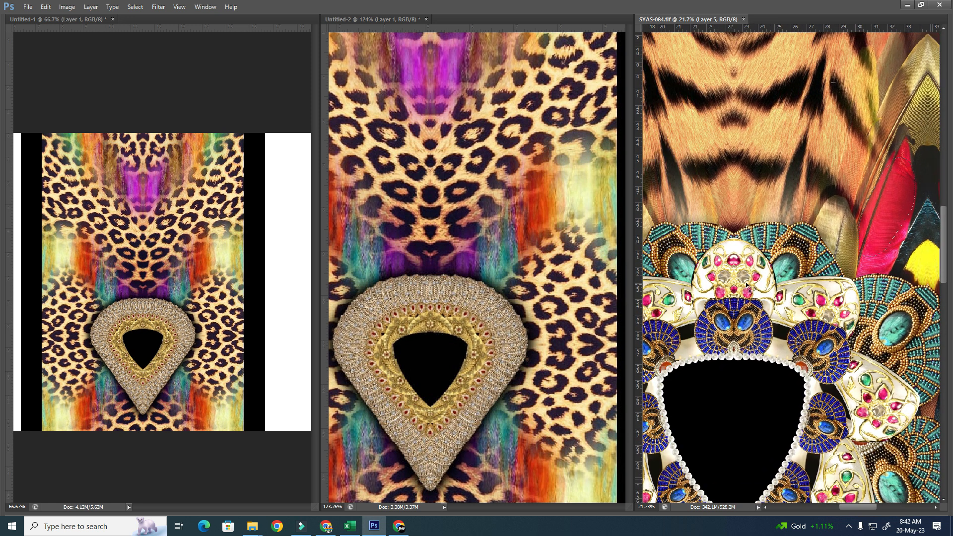
pyautogui.hotkey('ctrl', '-')
pyautogui.hotkey('ctrl', '-')
pyautogui.hotkey('ctrl', '-')
pyautogui.hotkey('ctrl', '-')
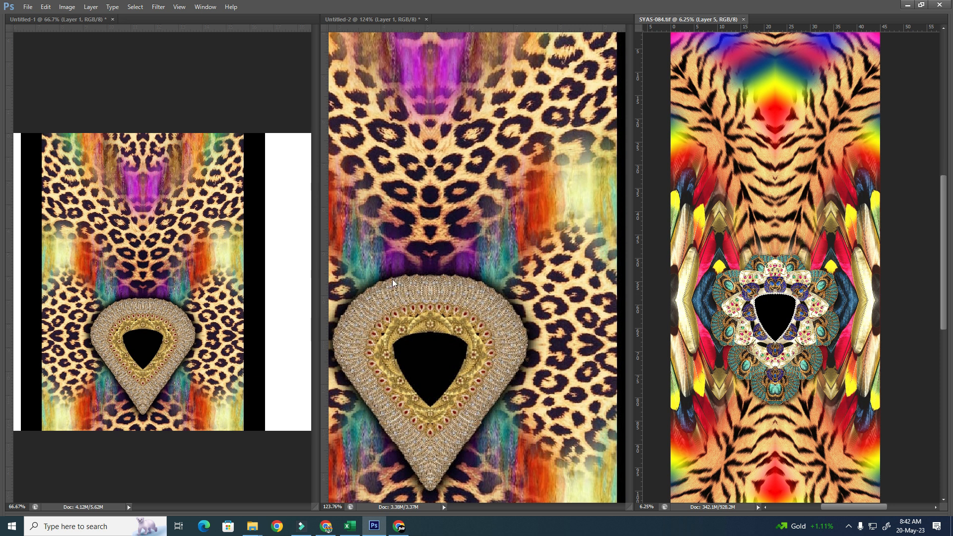
# Step: View the full length of the leopard-print kaftan in Untitled-2 beside the SYAS-084 design
pyautogui.click(363, 275)
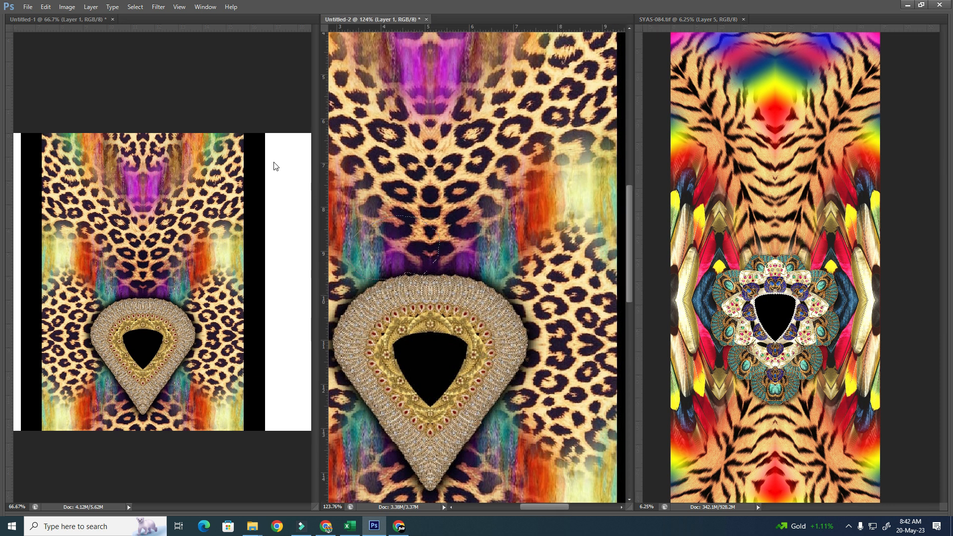
pyautogui.hotkey('ctrl', '-')
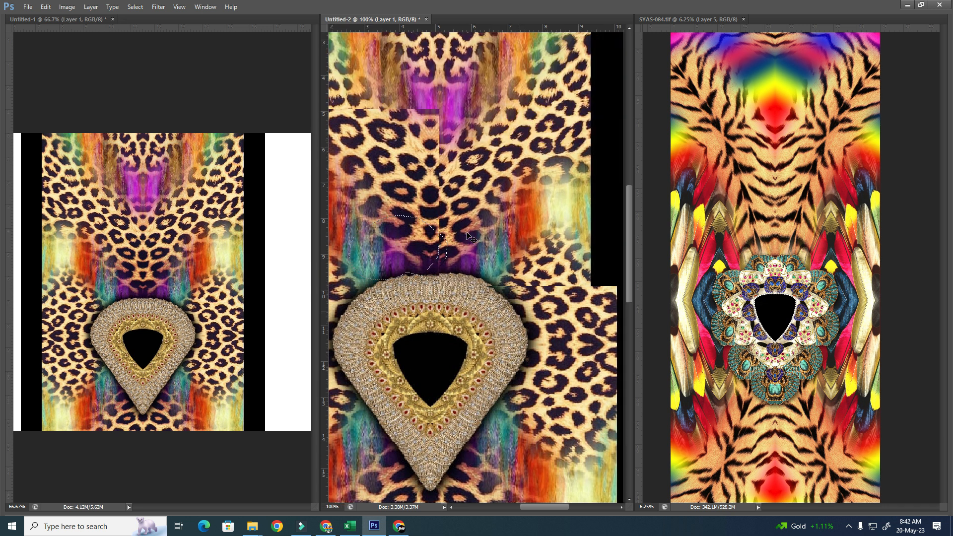
pyautogui.hotkey('ctrl', '-')
pyautogui.hotkey('ctrl', '+')
pyautogui.hotkey('ctrl', '+')
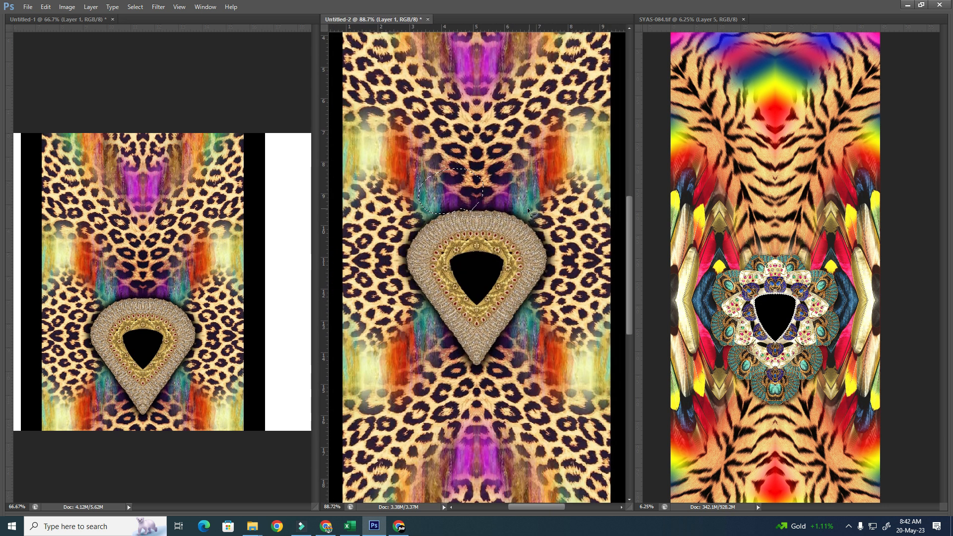
pyautogui.hotkey('ctrl', '-')
pyautogui.hotkey('ctrl', '-')
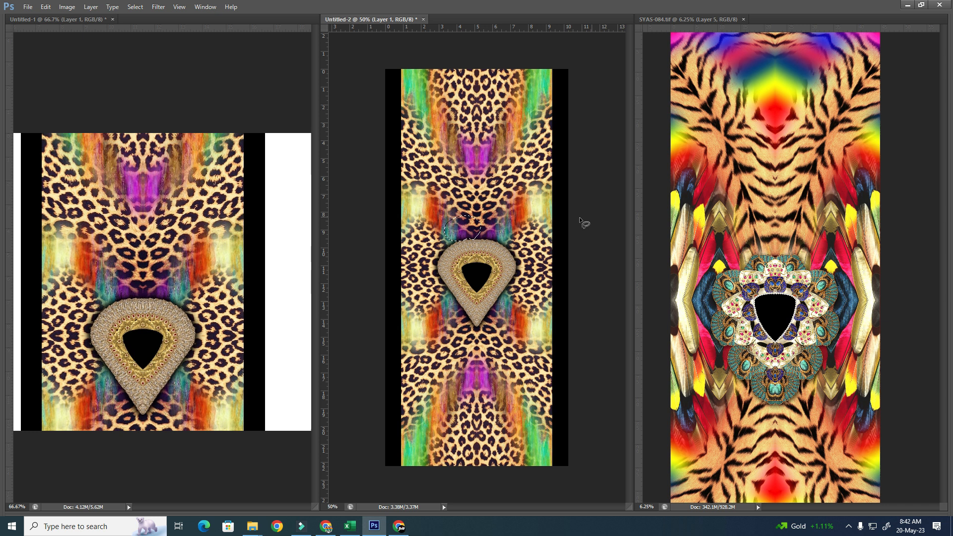
# Step: Mark freehand selections on the leopard print beside the neck in Untitled-2 and on the feather area of SYAS-084
pyautogui.press('v')
pyautogui.moveTo(505, 103)
pyautogui.mouseDown()
pyautogui.moveTo(468, 67)
pyautogui.moveTo(461, 127)
pyautogui.moveTo(509, 87)
pyautogui.mouseUp()
pyautogui.moveTo(520, 288); pyautogui.dragTo(537, 304)
pyautogui.moveTo(534, 177)
pyautogui.mouseDown()
pyautogui.moveTo(442, 194)
pyautogui.moveTo(576, 198)
pyautogui.moveTo(529, 181)
pyautogui.mouseUp()
pyautogui.click(718, 201)
pyautogui.moveTo(739, 170); pyautogui.dragTo(749, 238)
pyautogui.moveTo(873, 144); pyautogui.dragTo(812, 261)
pyautogui.moveTo(817, 136); pyautogui.dragTo(810, 112)
pyautogui.moveTo(738, 331)
pyautogui.mouseDown()
pyautogui.moveTo(710, 258)
pyautogui.moveTo(725, 354)
pyautogui.moveTo(736, 204)
pyautogui.mouseUp()
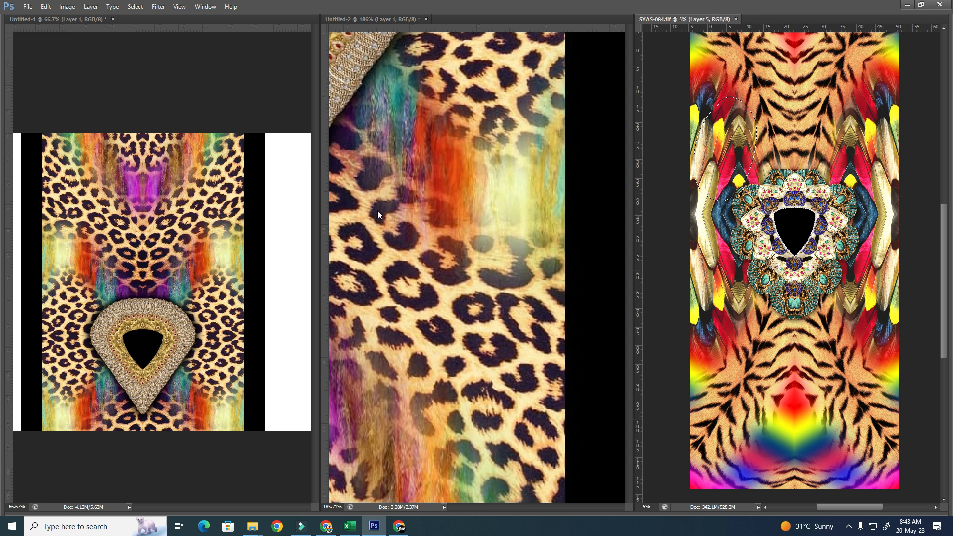
# Step: Compare the full SYAS-084 and leopard-print kaftans, and examine the leopard kaftan's neck ornament at closer range
pyautogui.hotkey('ctrl', '-')
pyautogui.hotkey('ctrl', '-')
pyautogui.click(440, 179)
pyautogui.hotkey('ctrl', '-')
pyautogui.hotkey('ctrl', '-')
pyautogui.hotkey('ctrl', '-')
pyautogui.hotkey('ctrl', '-')
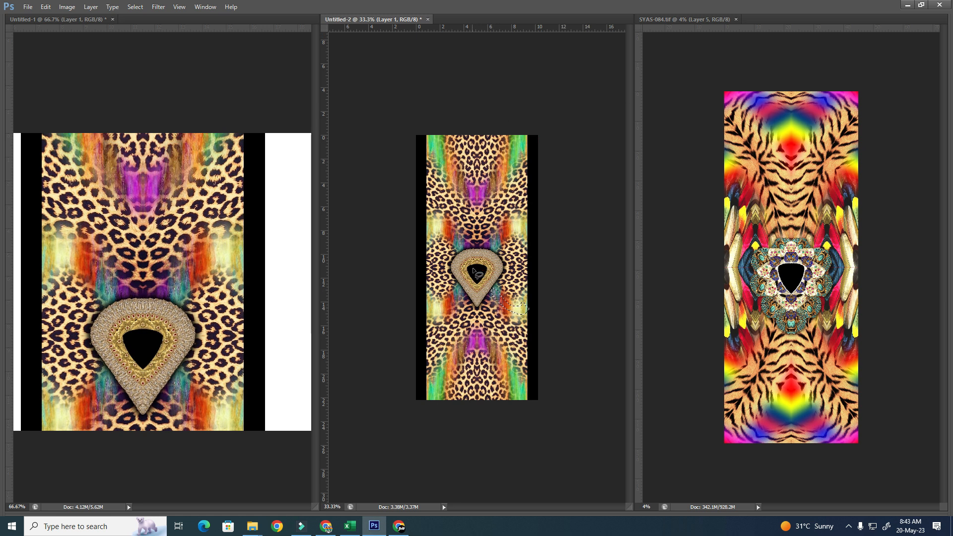
pyautogui.moveTo(432, 213); pyautogui.dragTo(550, 370)
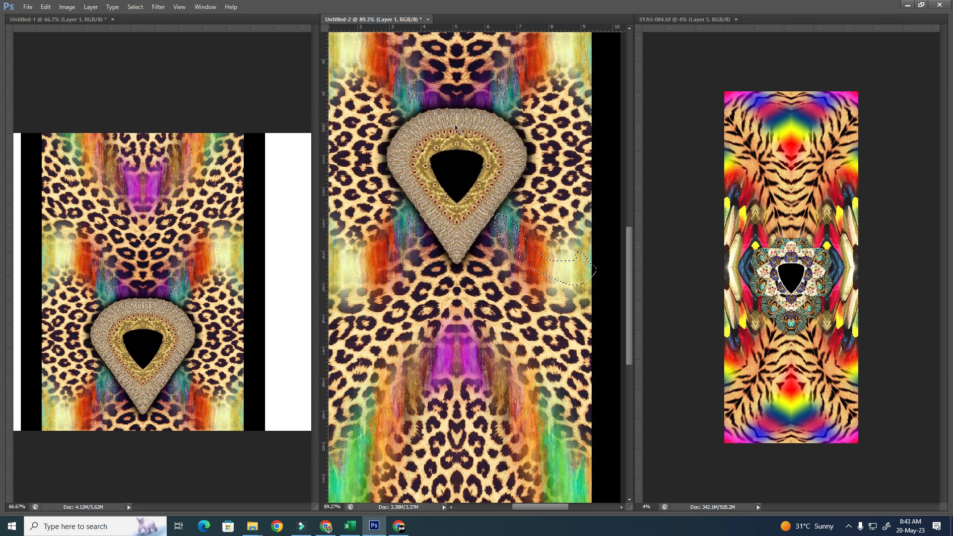
# Step: Open the 2575 kaftan design from the #Kaftan folder and enlarge its round neck medallion
pyautogui.hotkey('ctrl', 'o')
pyautogui.click(342, 153)
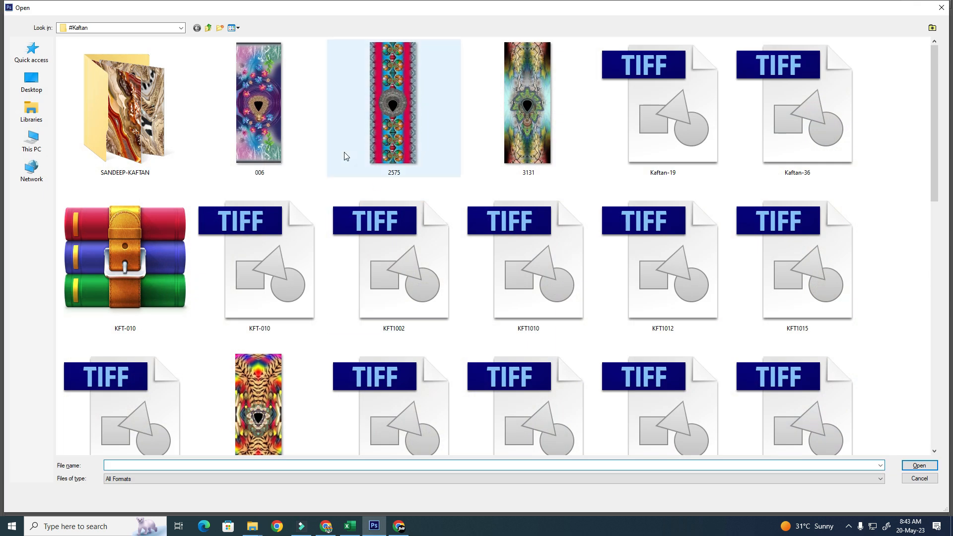
pyautogui.doubleClick(410, 143)
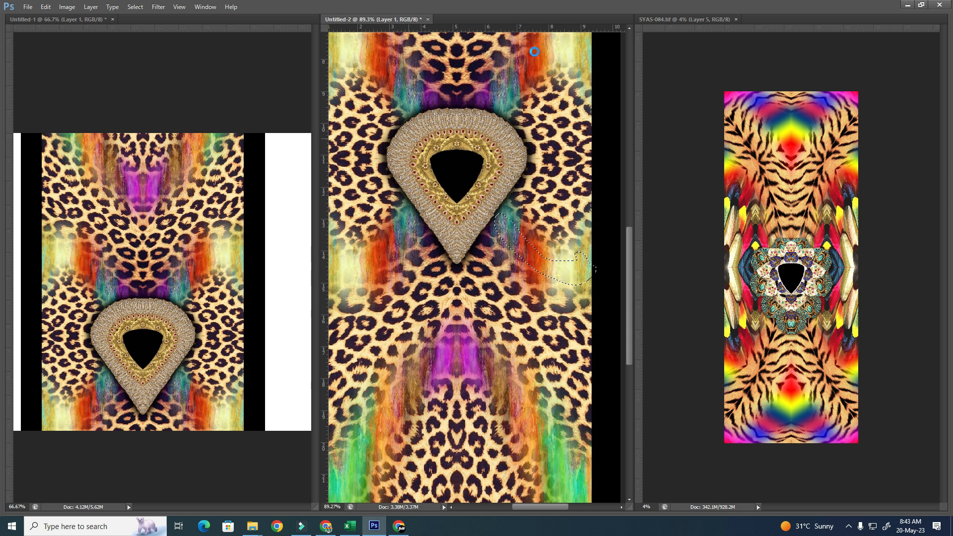
pyautogui.moveTo(414, 197); pyautogui.dragTo(560, 358)
pyautogui.moveTo(503, 250); pyautogui.dragTo(551, 252)
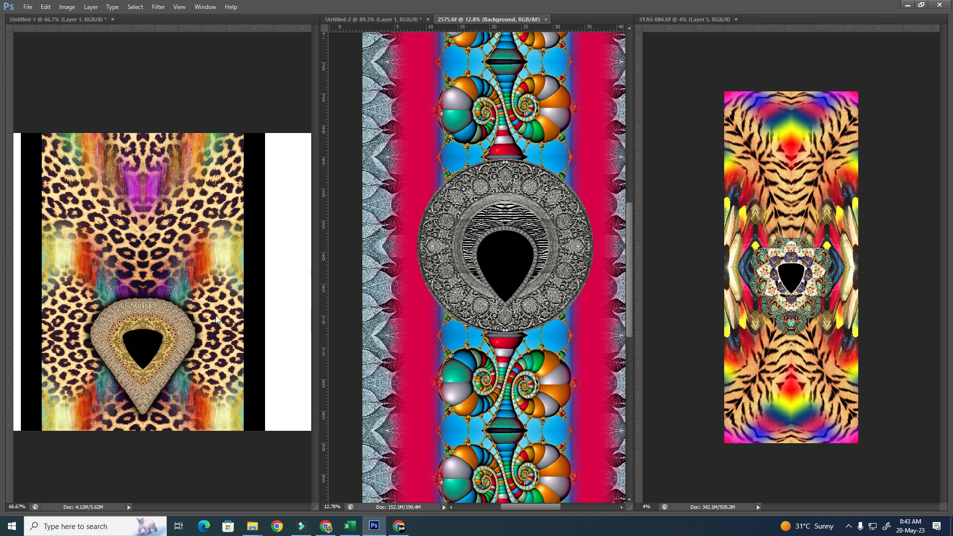
# Step: Compare the necklines of Untitled-1 and 2575, and close Untitled-1 without saving its changes
pyautogui.click(161, 309)
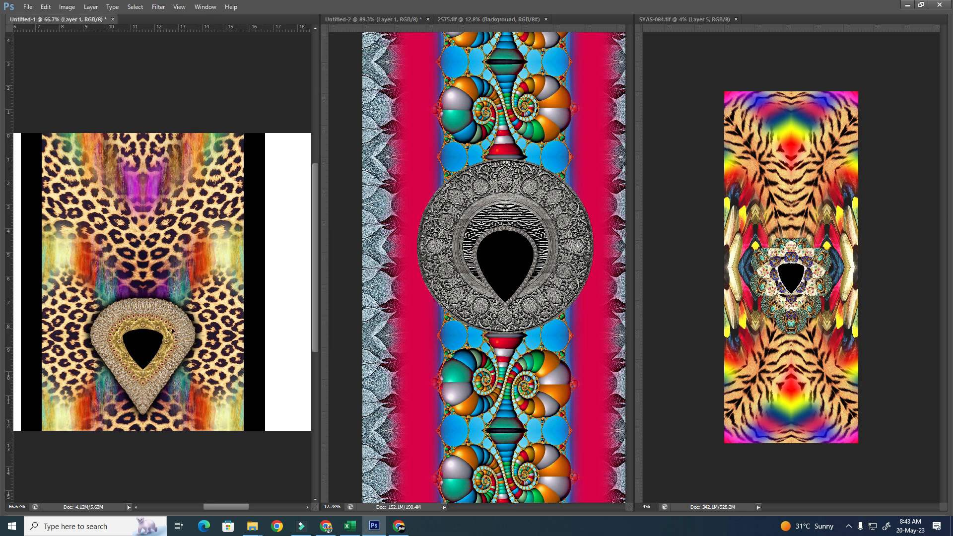
pyautogui.click(478, 202)
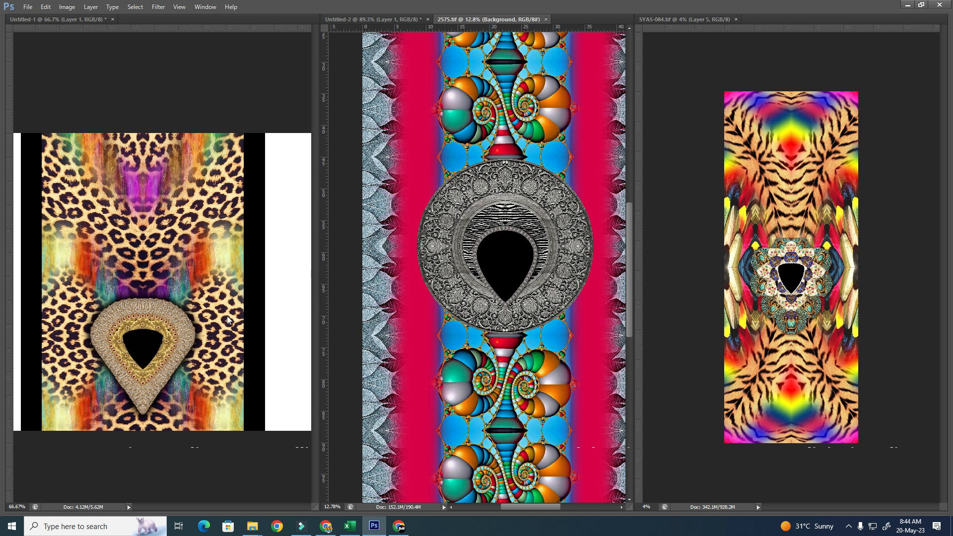
pyautogui.click(195, 331)
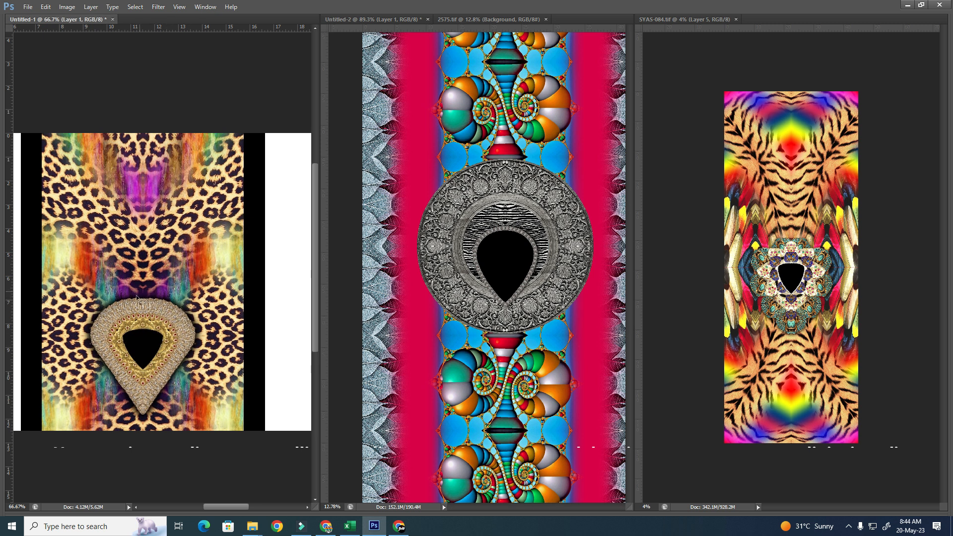
pyautogui.hotkey('ctrl', 'w')
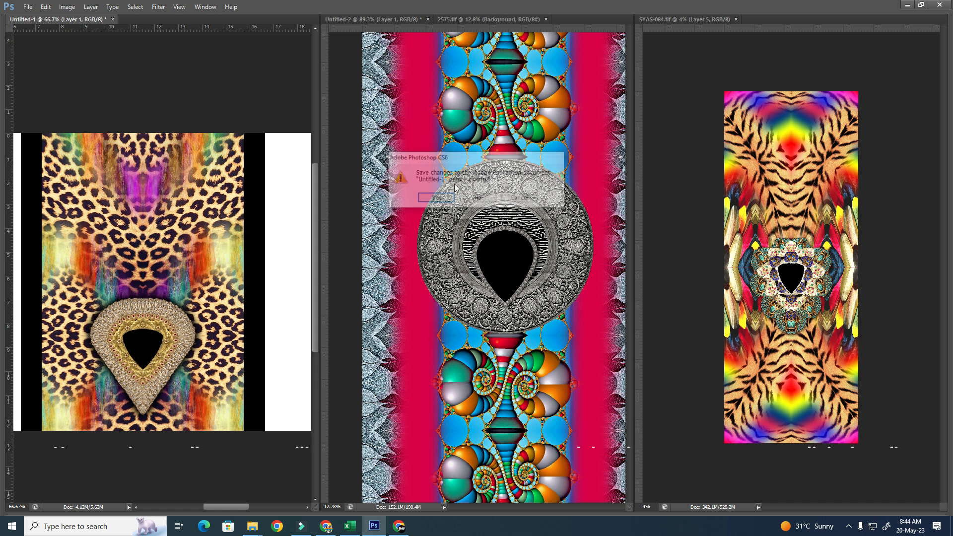
pyautogui.click(482, 198)
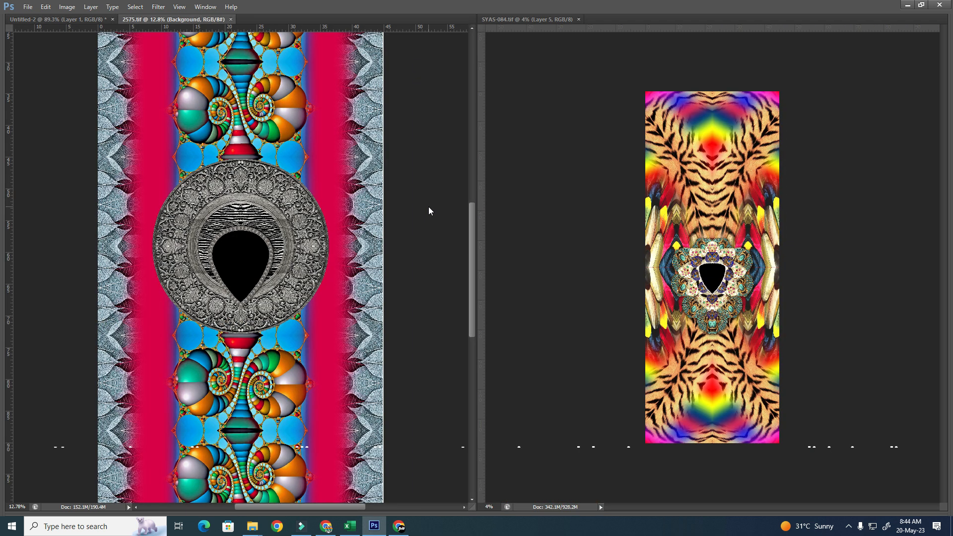
# Step: Browse the kaftan design files in the #Kaftan folder, including YAS-027, YAS-025 and YAS-003 Final
pyautogui.hotkey('ctrl', 'o')
pyautogui.press('Right')
pyautogui.press('Right')
pyautogui.press('Right')
pyautogui.press('Down')
pyautogui.press('Up')
pyautogui.press('Down')
pyautogui.press('Down')
pyautogui.press('Down')
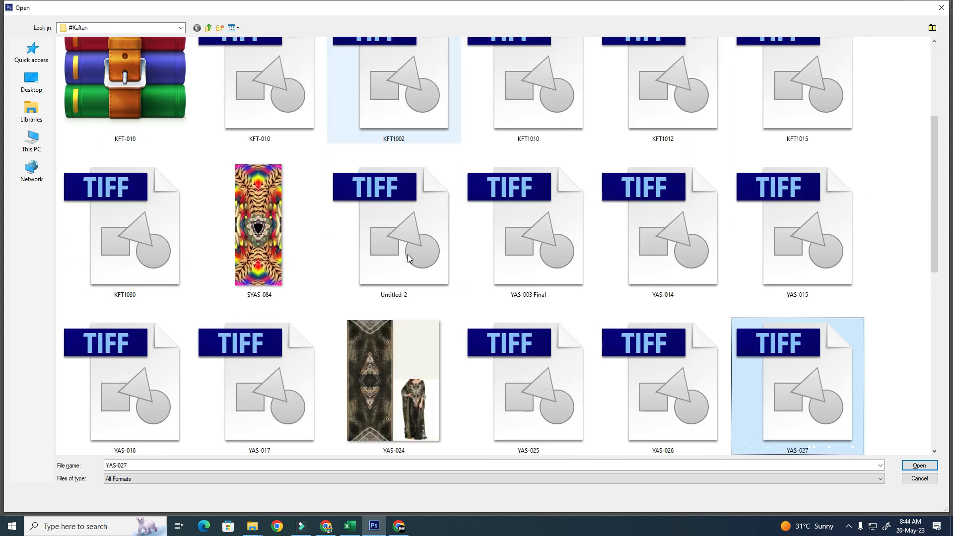
pyautogui.press('Left')
pyautogui.press('Left')
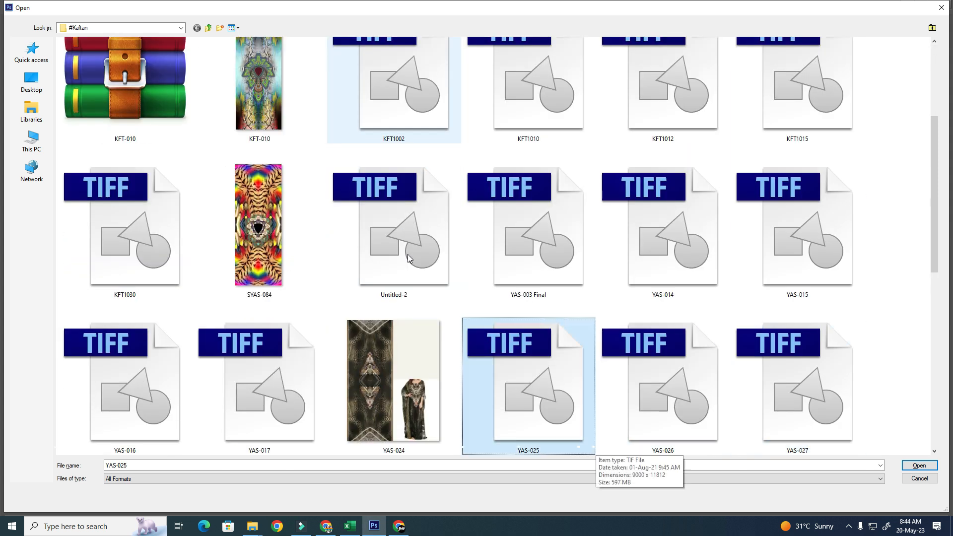
pyautogui.press('Down')
pyautogui.press('Down')
pyautogui.press('Up')
pyautogui.press('Up')
pyautogui.press('Up')
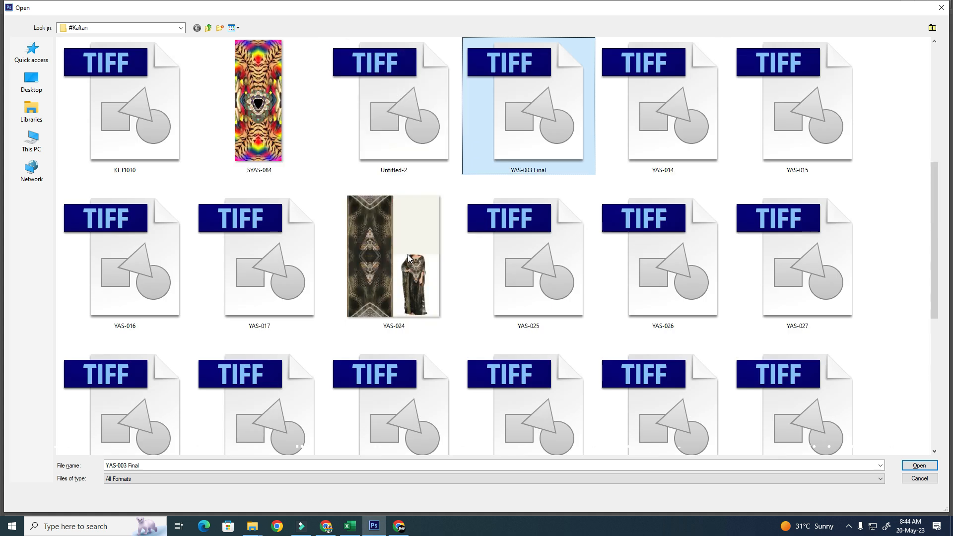
pyautogui.press('Left')
pyautogui.press('Left')
pyautogui.press('Return')
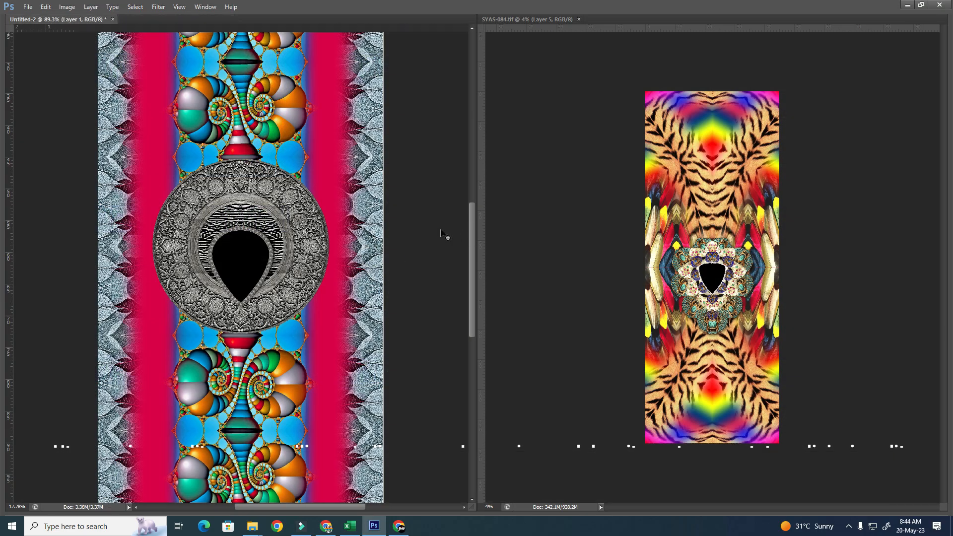
# Step: Close the Untitled-2 and SYAS-084 kaftan documents without saving changes
pyautogui.hotkey('ctrl', 'w')
pyautogui.hotkey('ctrl', 'w')
pyautogui.click(486, 198)
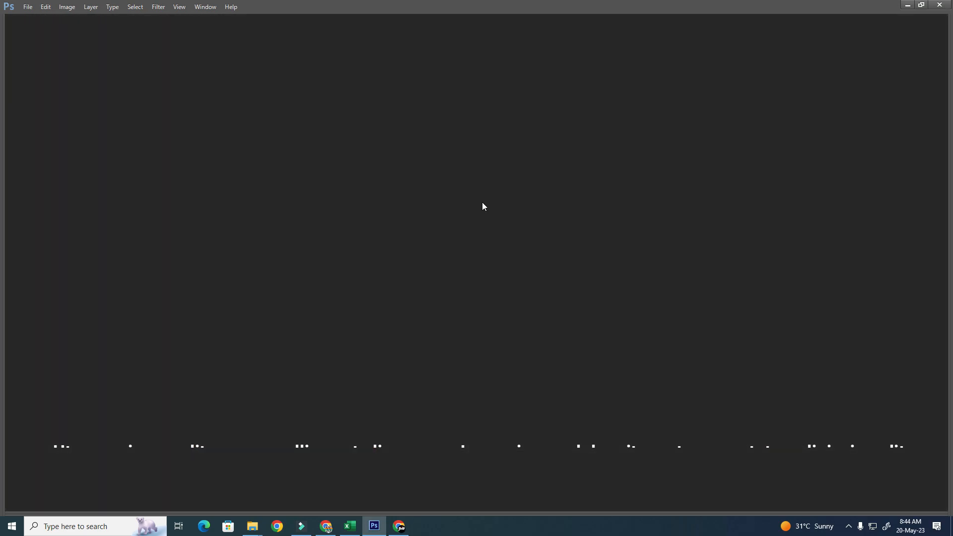
# Step: Switch to WhatsApp Web and review the earlier shared leopard kaftan, pink suit and necklace-neckline kaftan images
pyautogui.hotkey('alt', 'Tab')
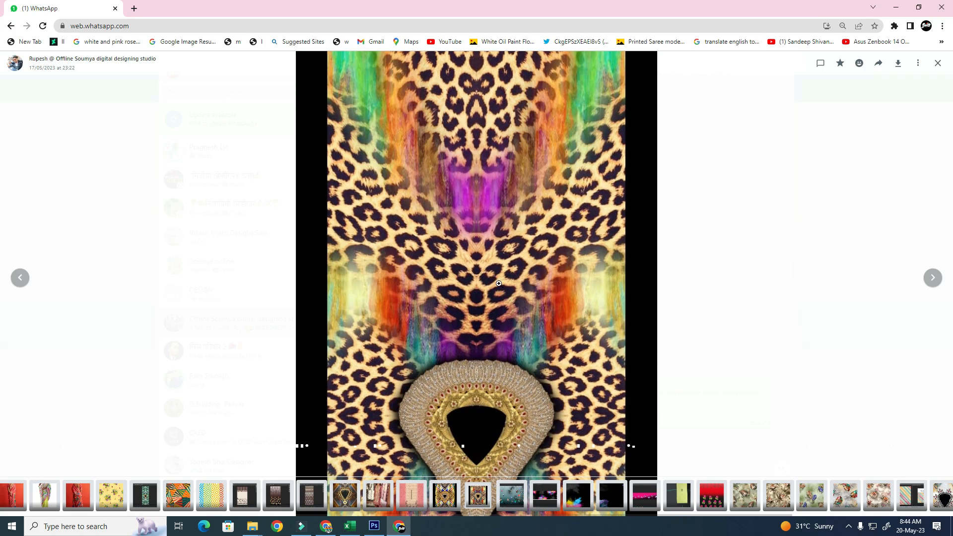
pyautogui.press('Left')
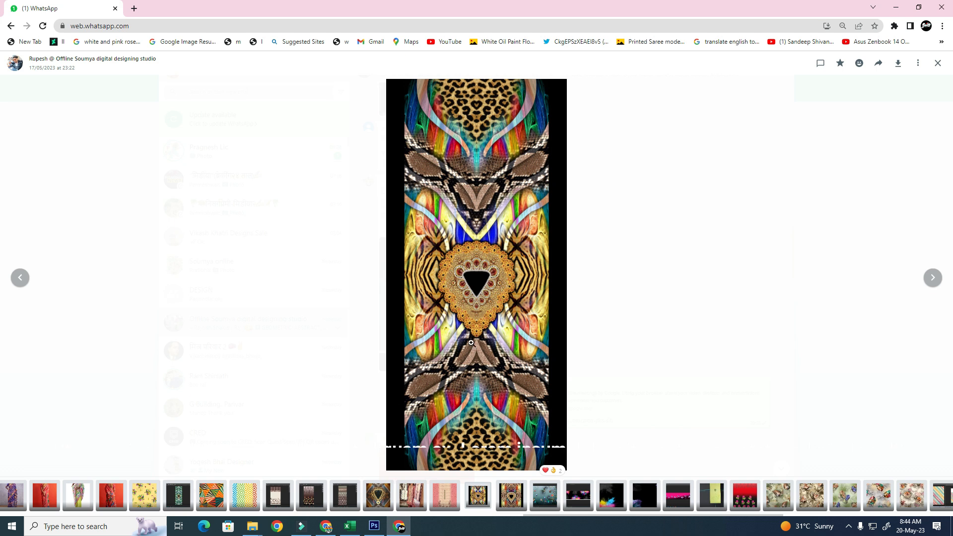
pyautogui.press('Left')
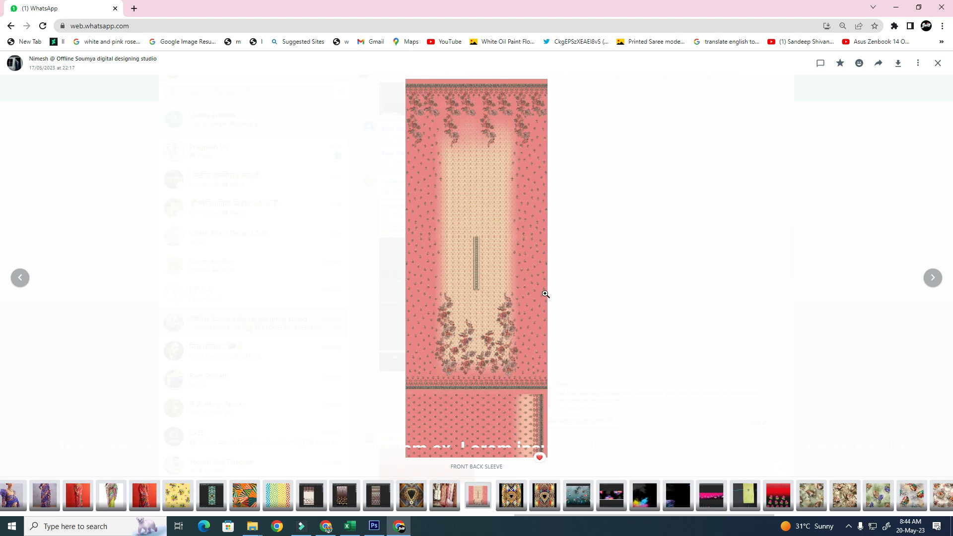
pyautogui.press('Left')
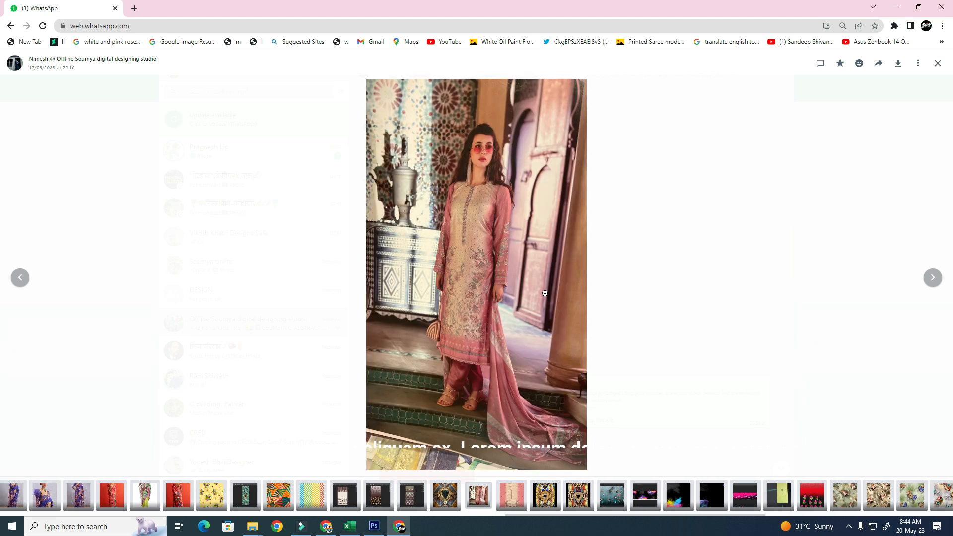
pyautogui.press('Left')
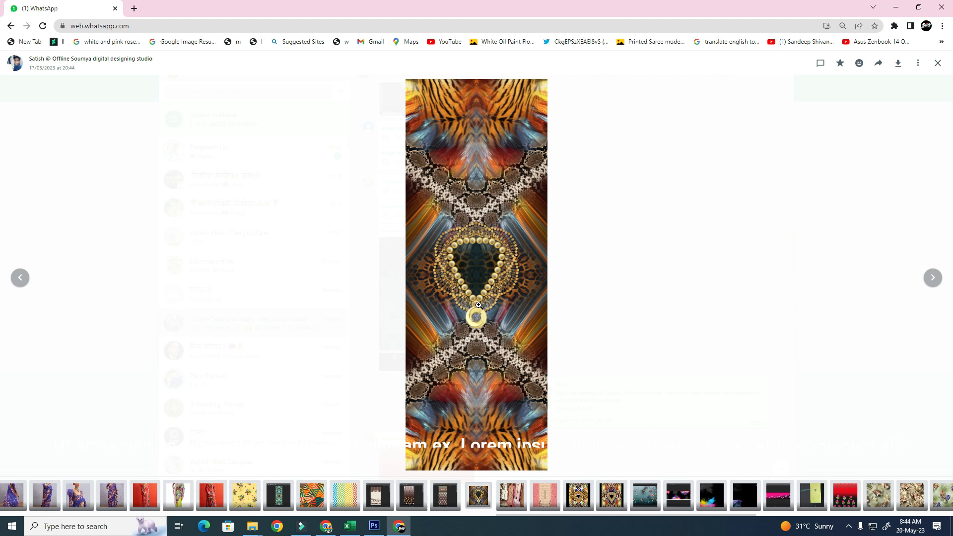
# Step: Browse back through the shared floral border and geometric designs to the peacock-feather kaftan
pyautogui.press('Left')
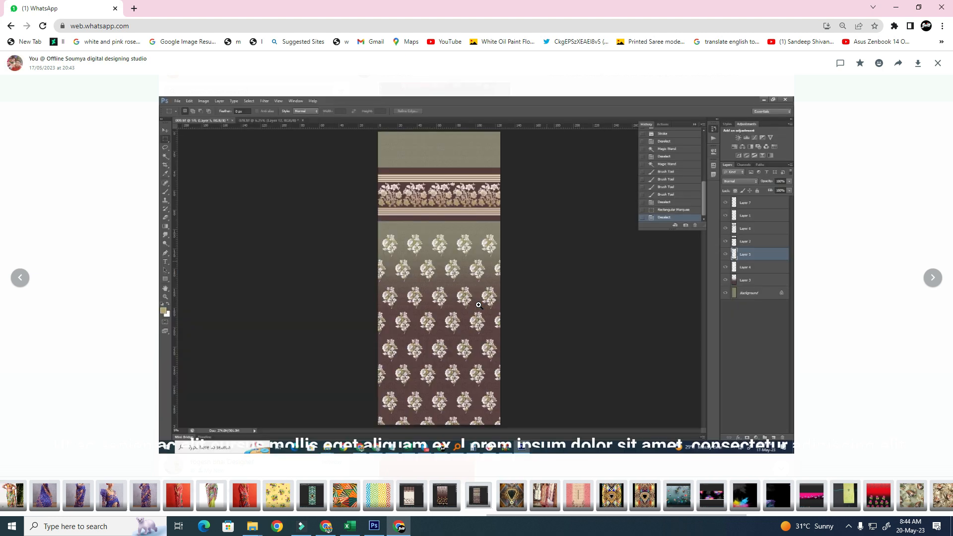
pyautogui.press('Left')
pyautogui.press('Left')
pyautogui.press('Right')
pyautogui.press('Left')
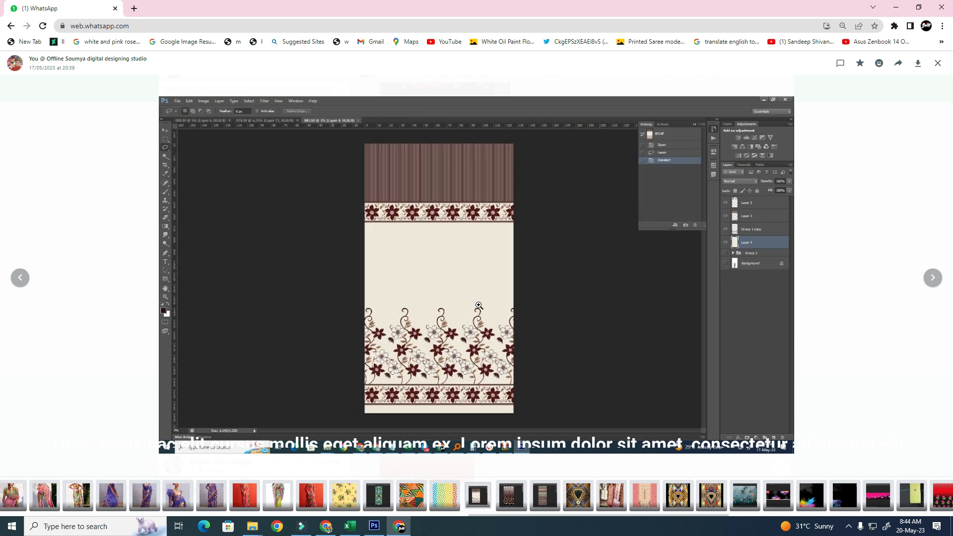
pyautogui.press('Left')
pyautogui.press('Left')
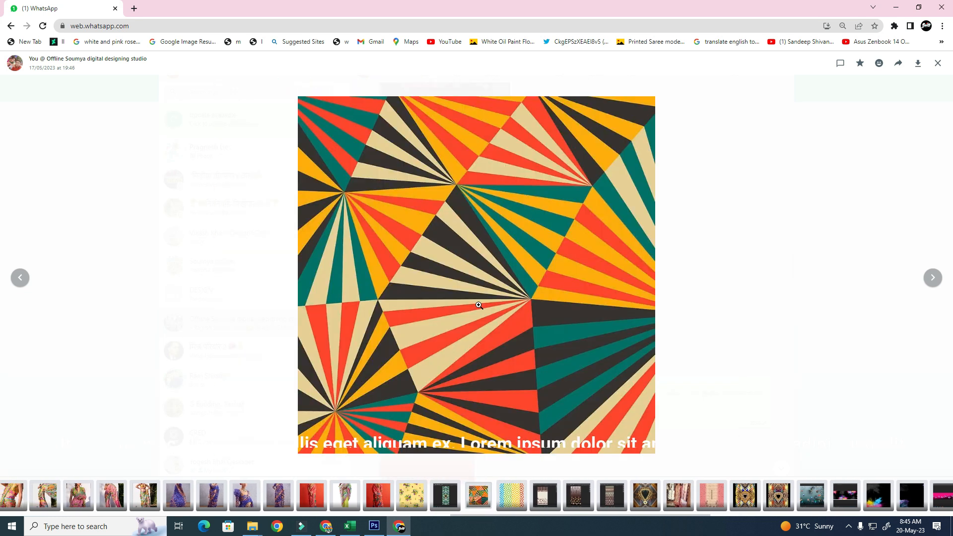
pyautogui.press('Left')
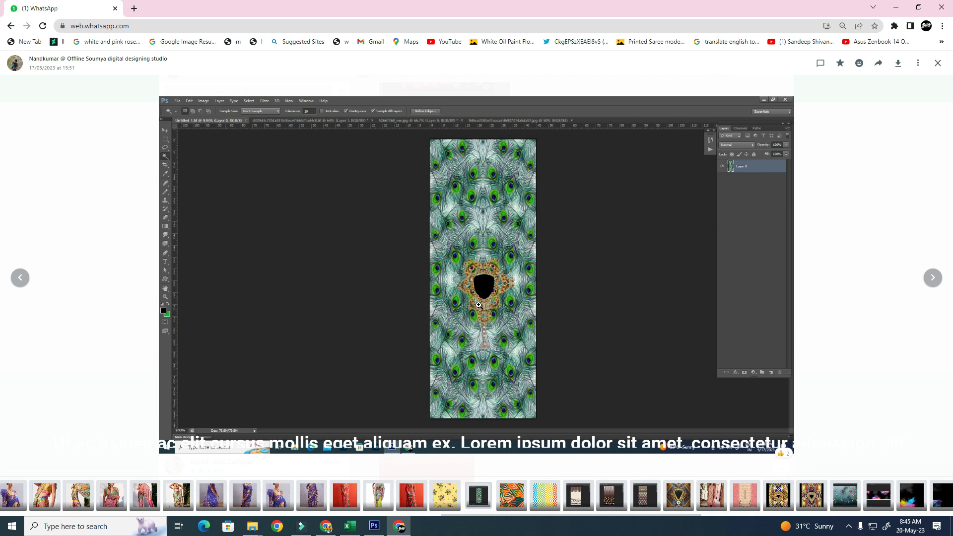
# Step: Copy the peacock-feather kaftan image and paste it into a new 1600 × 900 pixel Photoshop document
pyautogui.click(485, 266)
pyautogui.rightClick(486, 271)
pyautogui.click(519, 300)
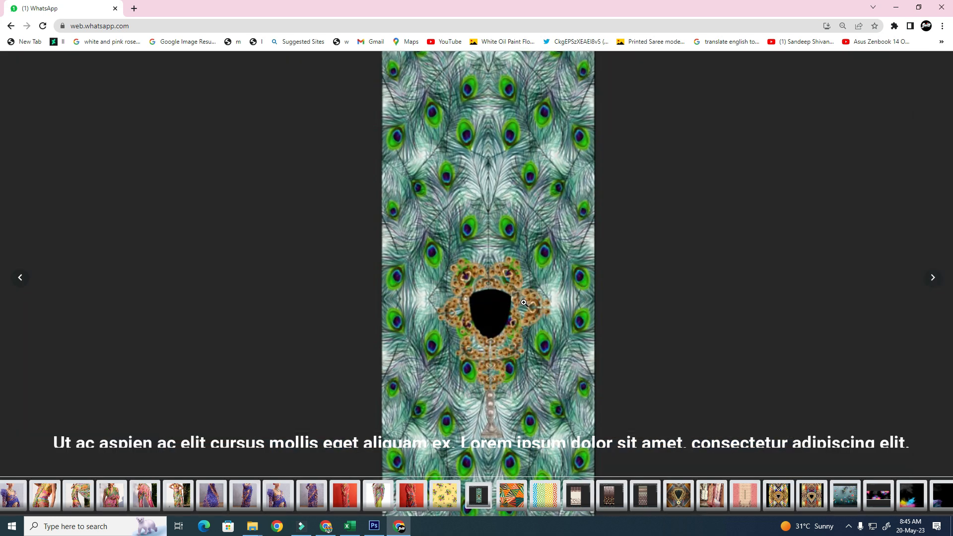
pyautogui.hotkey('alt', 'Tab')
pyautogui.hotkey('ctrl', 'n')
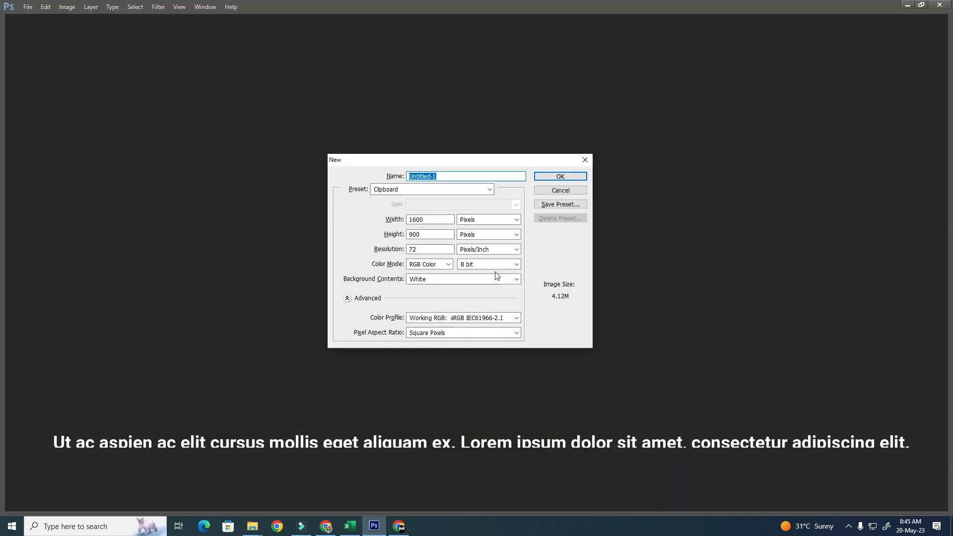
pyautogui.press('Return')
pyautogui.hotkey('ctrl', 'v')
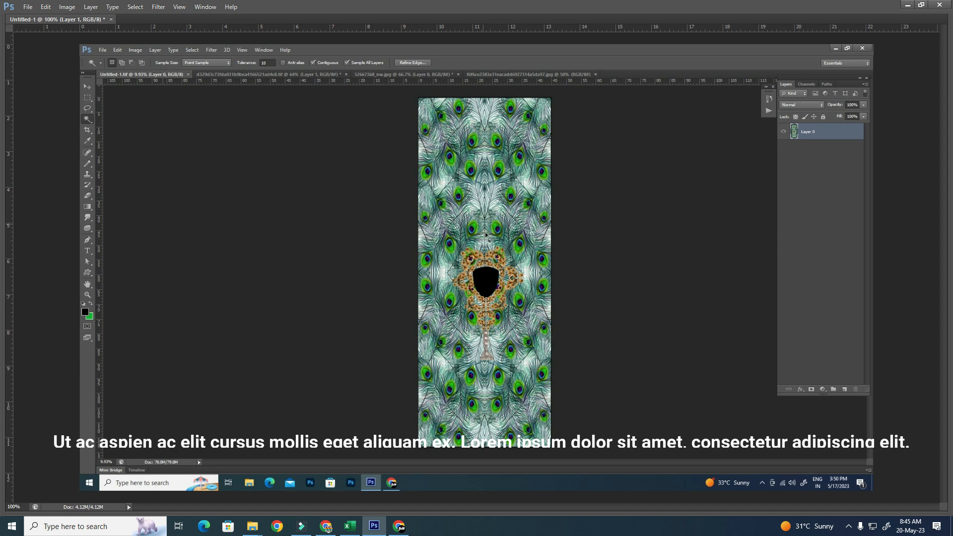
# Step: Examine the peacock kaftan's neck opening and beaded ornament at high magnification
pyautogui.moveTo(448, 228); pyautogui.dragTo(547, 367)
pyautogui.moveTo(506, 166); pyautogui.dragTo(494, 222)
pyautogui.moveTo(359, 183); pyautogui.dragTo(551, 330)
pyautogui.hotkey('ctrl', '-')
pyautogui.hotkey('ctrl', '-')
pyautogui.hotkey('ctrl', '-')
pyautogui.hotkey('ctrl', '-')
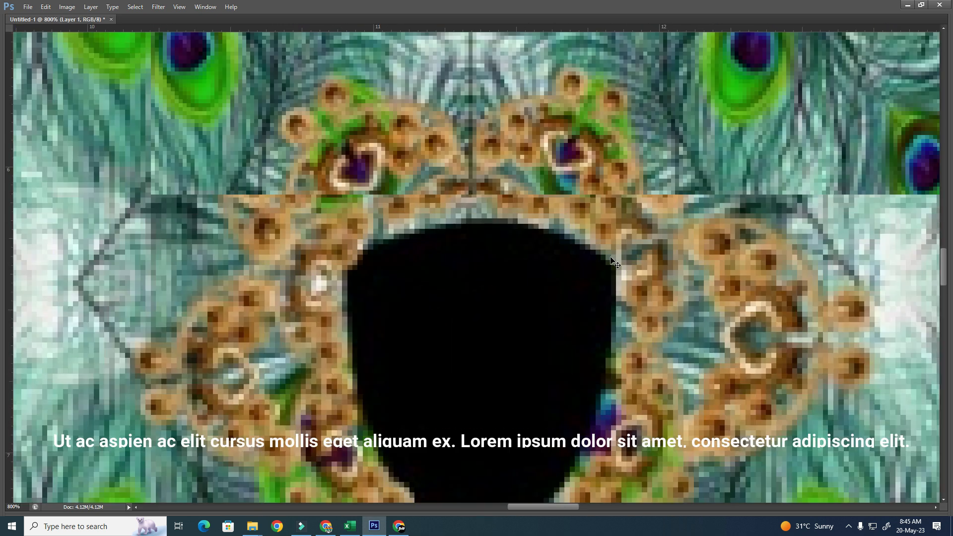
pyautogui.hotkey('ctrl', '-')
pyautogui.hotkey('ctrl', '-')
pyautogui.hotkey('ctrl', '-')
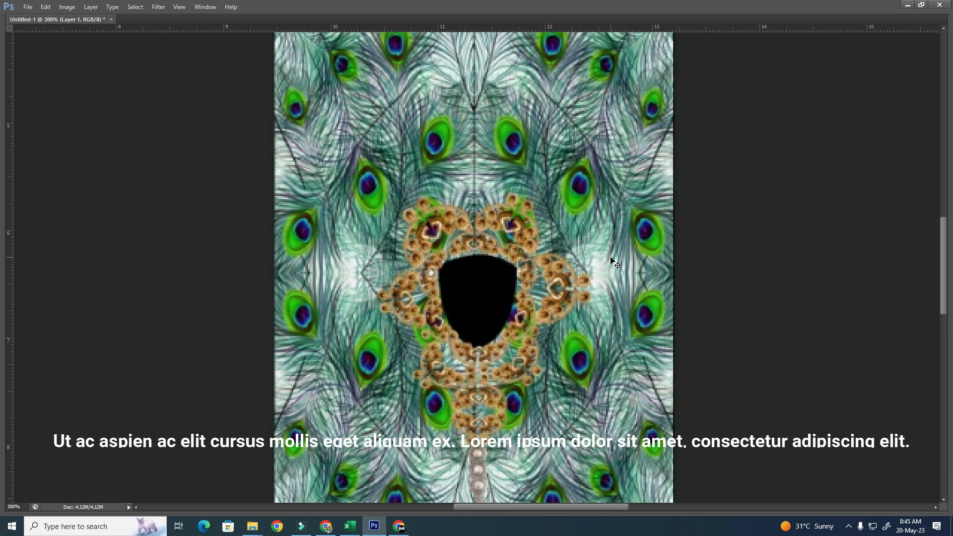
# Step: Examine the tassel below the neckline and outline the feather area beside it with a freehand selection
pyautogui.moveTo(468, 306); pyautogui.dragTo(431, 188)
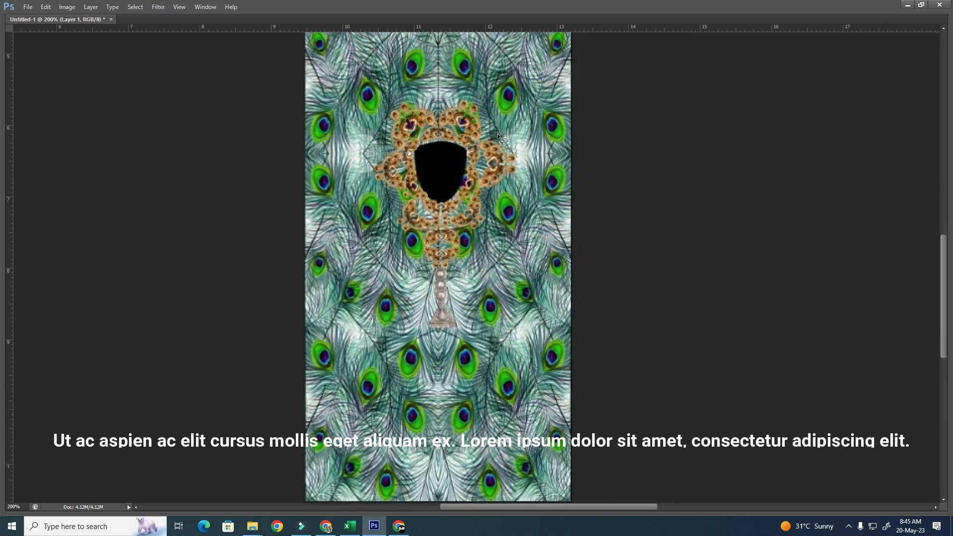
pyautogui.moveTo(501, 231); pyautogui.dragTo(523, 161)
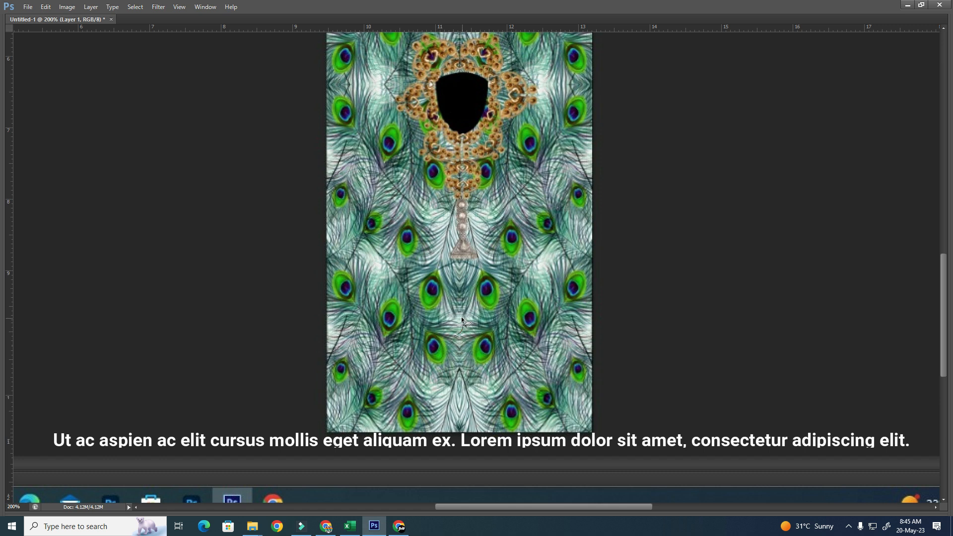
pyautogui.moveTo(430, 217)
pyautogui.mouseDown()
pyautogui.moveTo(328, 352)
pyautogui.moveTo(412, 438)
pyautogui.mouseUp()
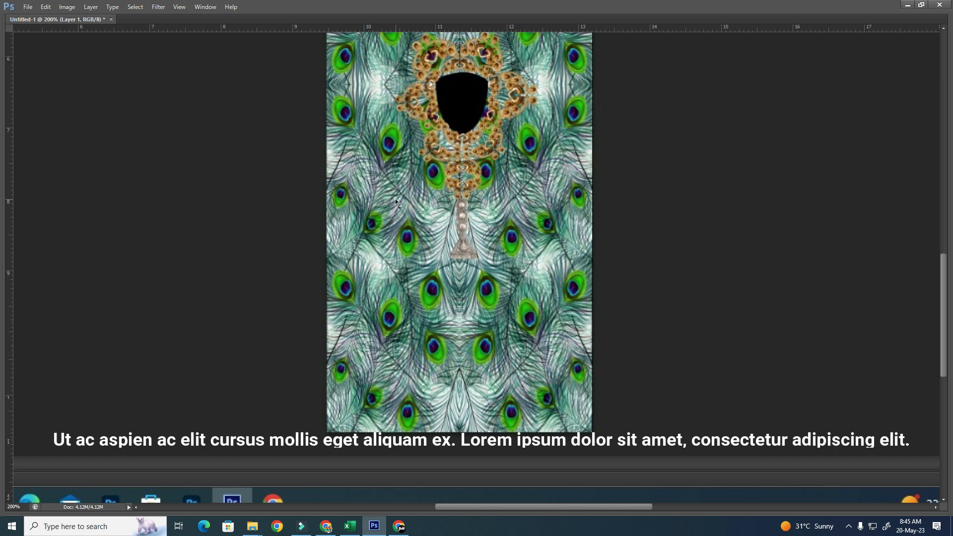
pyautogui.hotkey('ctrl', 'd')
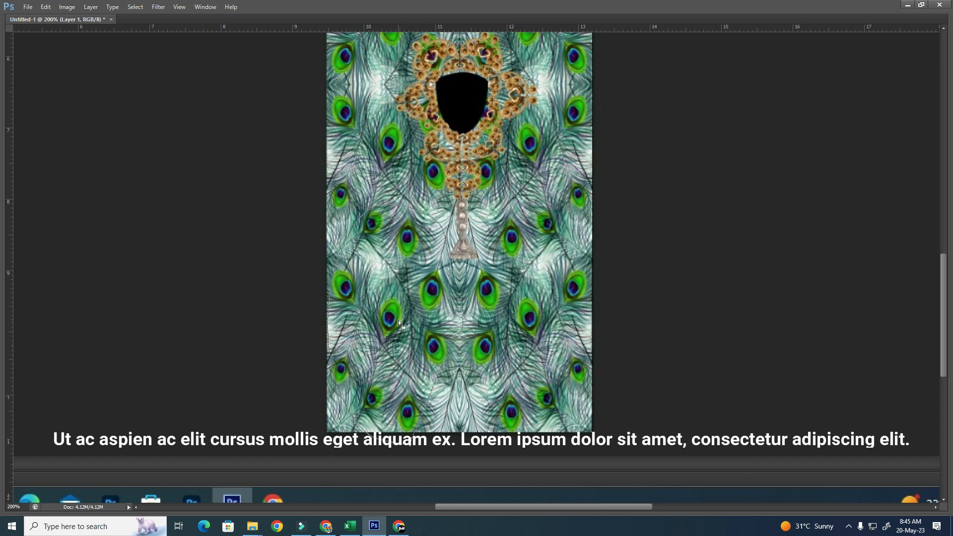
pyautogui.hotkey('ctrl', 'd')
pyautogui.moveTo(304, 218); pyautogui.dragTo(655, 458)
pyautogui.moveTo(491, 287); pyautogui.dragTo(517, 434)
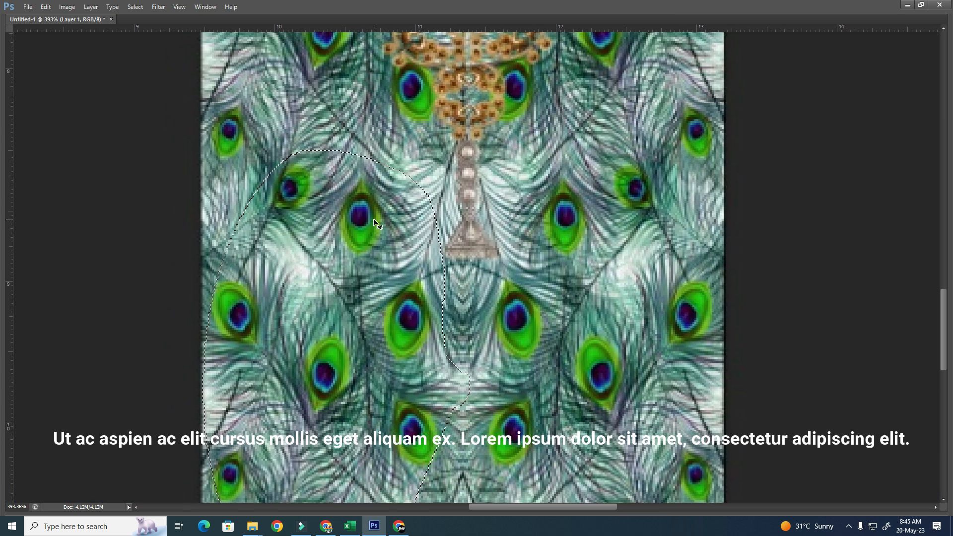
# Step: Clear the freehand selection and outline a peacock-eye feather below the tassel instead
pyautogui.hotkey('ctrl', '-')
pyautogui.moveTo(392, 358); pyautogui.dragTo(420, 245)
pyautogui.hotkey('ctrl', 'd')
pyautogui.moveTo(457, 326); pyautogui.dragTo(490, 278)
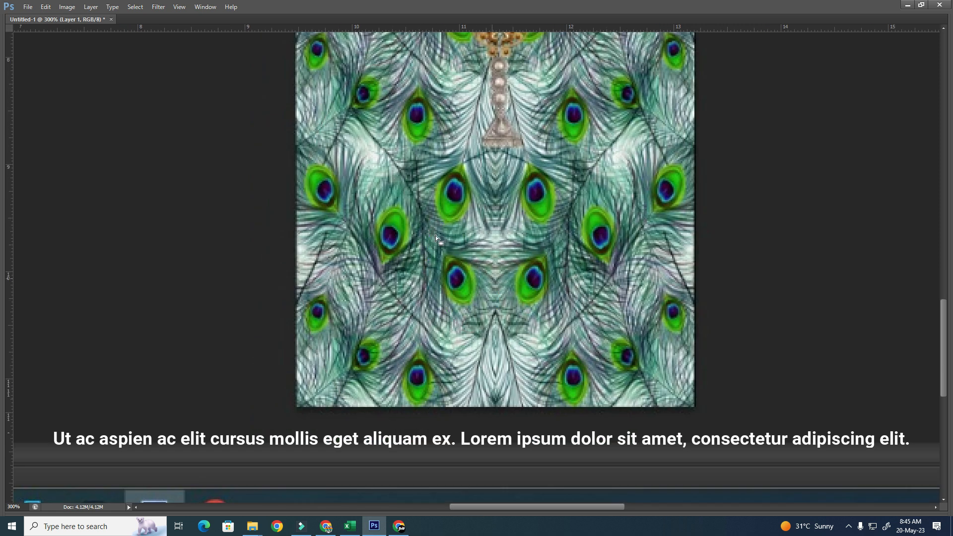
pyautogui.moveTo(452, 68); pyautogui.dragTo(435, 174)
pyautogui.hotkey('ctrl', '-')
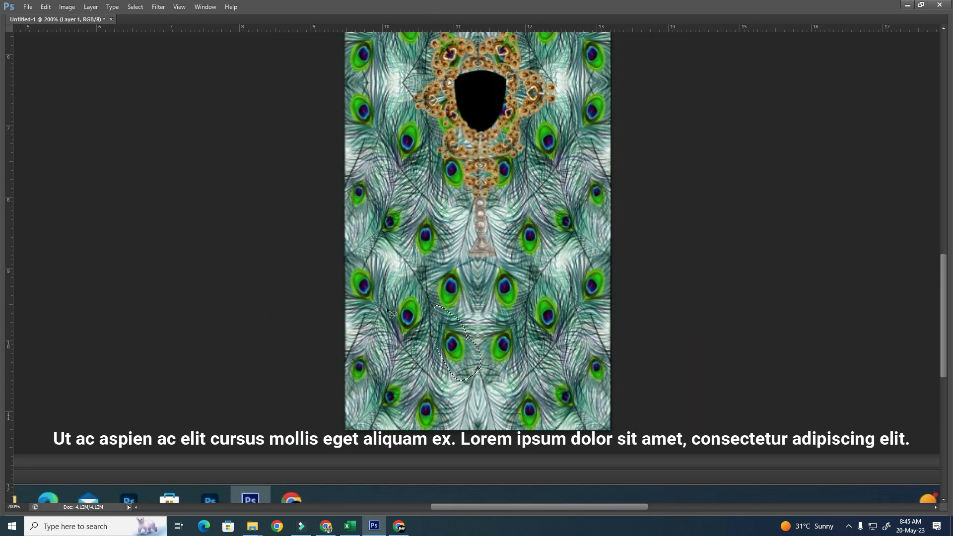
# Step: Mark the side and lower areas of the peacock kaftan with freehand selections
pyautogui.click(326, 294)
pyautogui.moveTo(295, 395); pyautogui.dragTo(233, 359)
pyautogui.moveTo(627, 248)
pyautogui.mouseDown()
pyautogui.moveTo(629, 343)
pyautogui.moveTo(627, 251)
pyautogui.mouseUp()
pyautogui.moveTo(626, 95)
pyautogui.mouseDown()
pyautogui.moveTo(531, 138)
pyautogui.moveTo(616, 82)
pyautogui.mouseUp()
pyautogui.moveTo(561, 154); pyautogui.dragTo(516, 330)
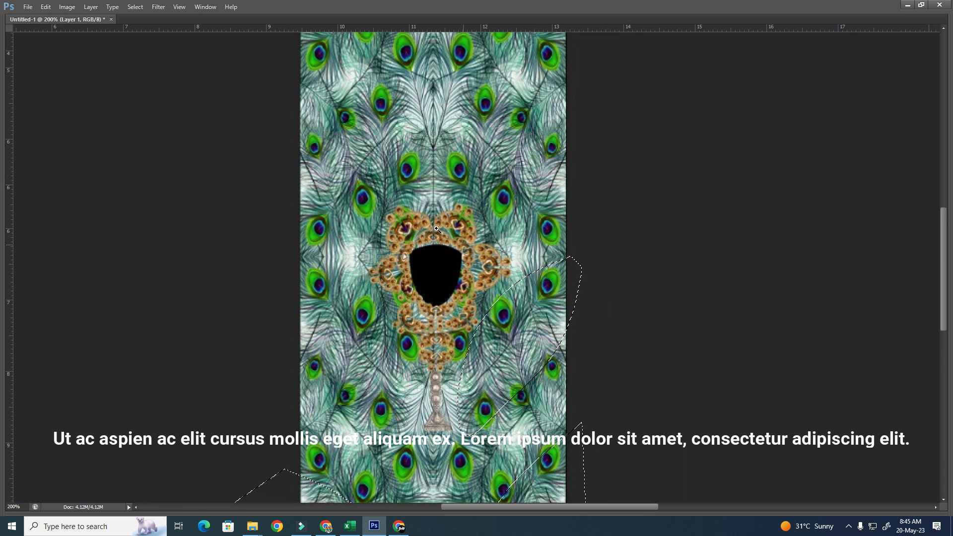
# Step: Inspect the beaded motifs around the neck opening up close, and compare them with the surrounding feather pattern
pyautogui.scroll(5, 432, 289)
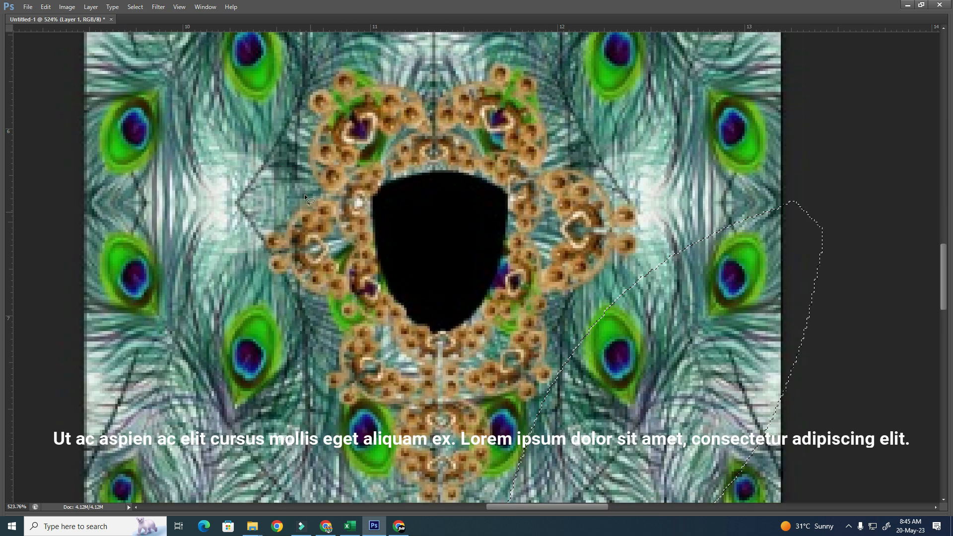
pyautogui.hotkey('ctrl', '-')
pyautogui.hotkey('ctrl', '-')
pyautogui.hotkey('ctrl', '-')
pyautogui.hotkey('ctrl', '-')
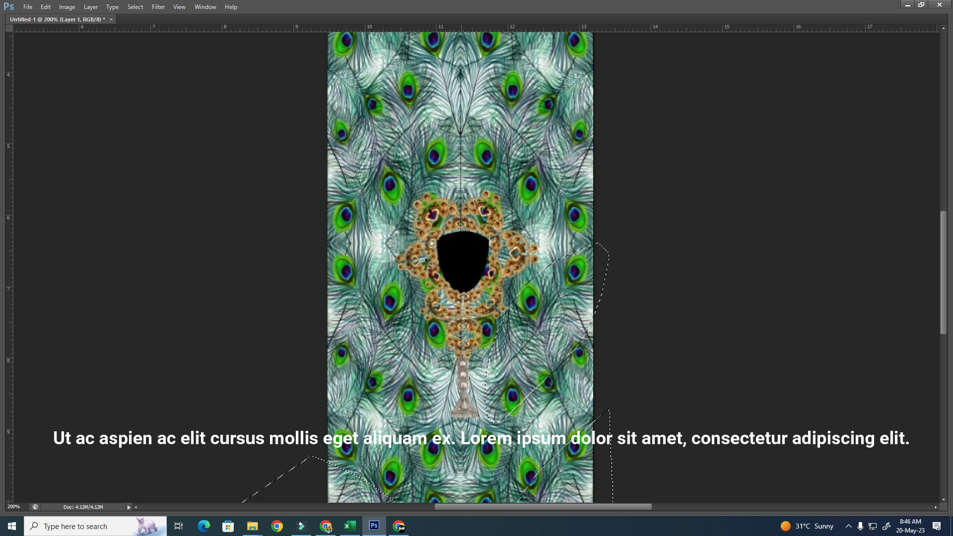
# Step: Review the full peacock kaftan and its neckline, and close Untitled-1 without saving its changes
pyautogui.hotkey('ctrl', '-')
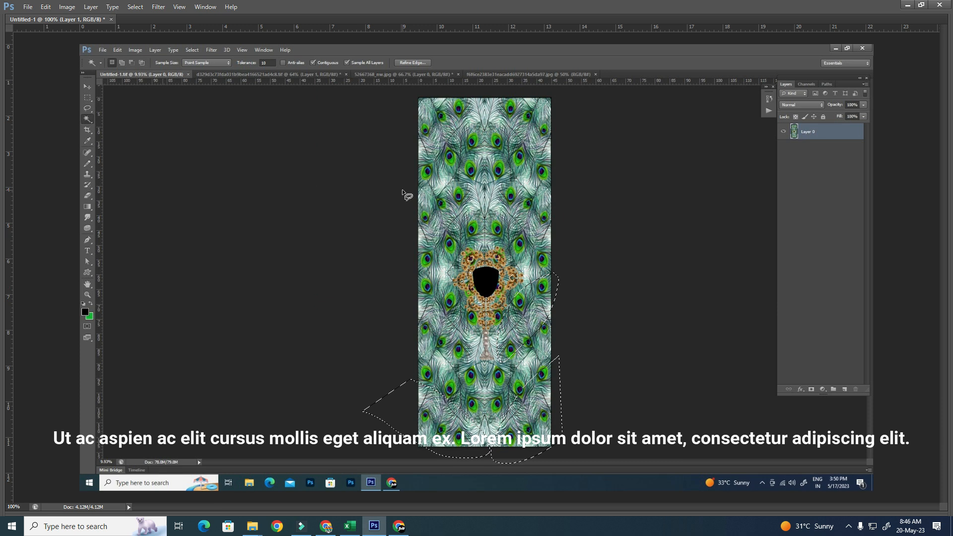
pyautogui.moveTo(413, 213); pyautogui.dragTo(564, 365)
pyautogui.hotkey('ctrl', 'w')
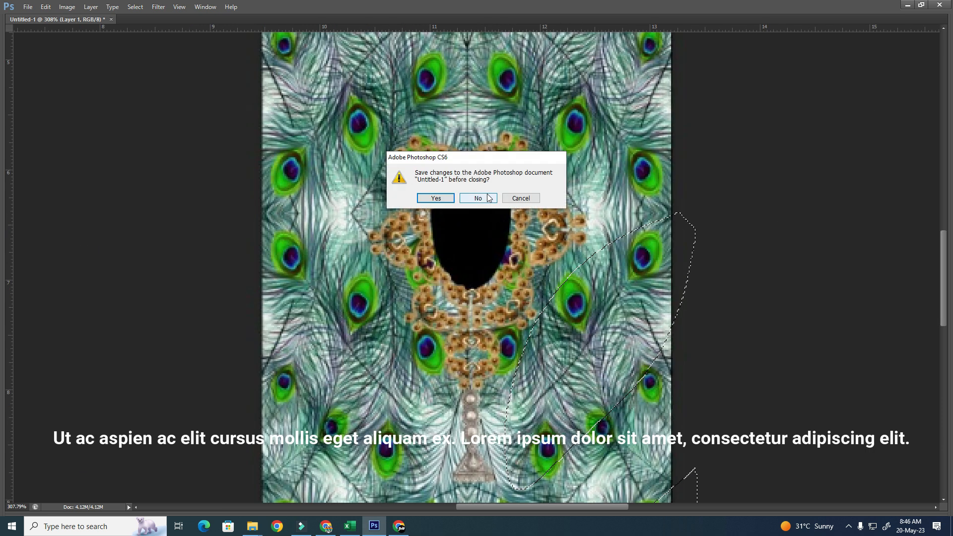
pyautogui.click(483, 199)
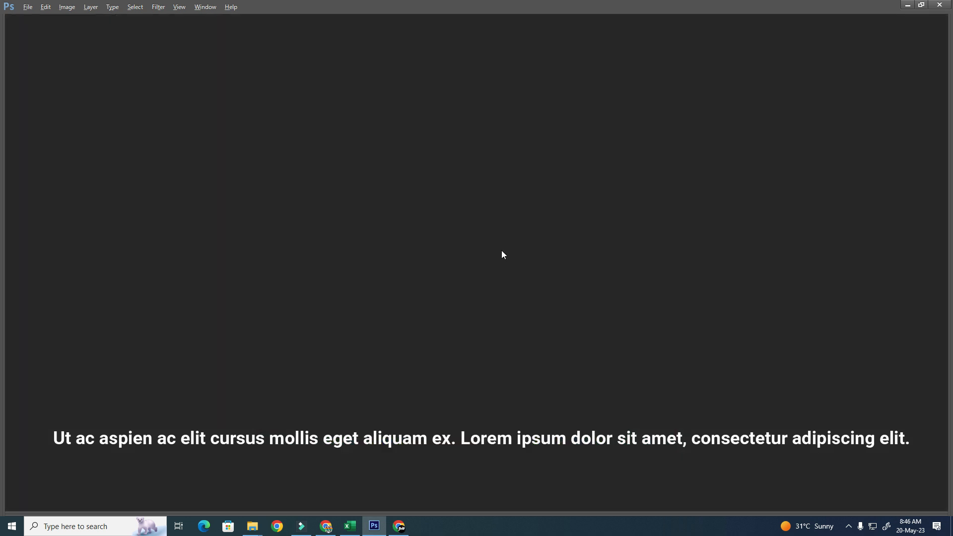
# Step: Copy the enlarged yellow tulip floral design from WhatsApp and paste it into a new Photoshop document
pyautogui.hotkey('alt', 'Tab')
pyautogui.press('Left')
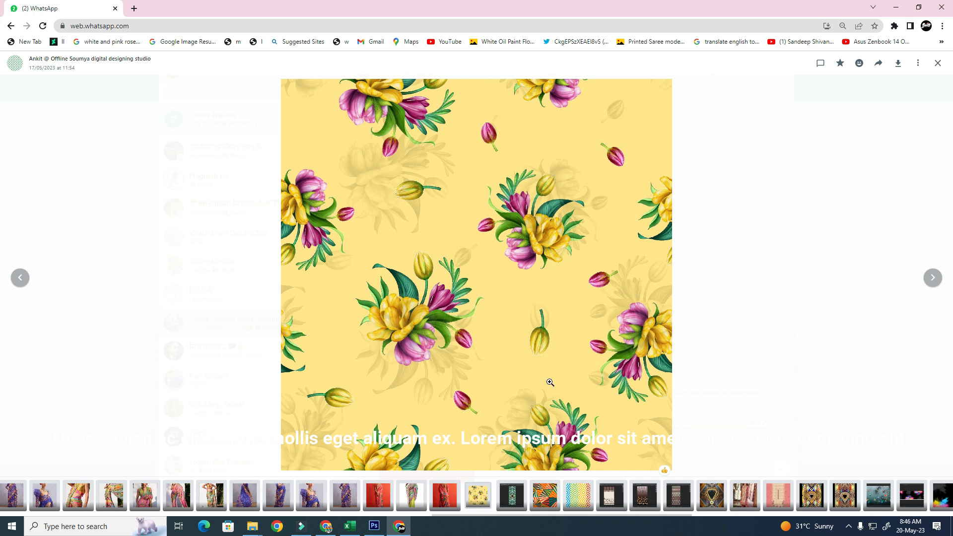
pyautogui.click(403, 321)
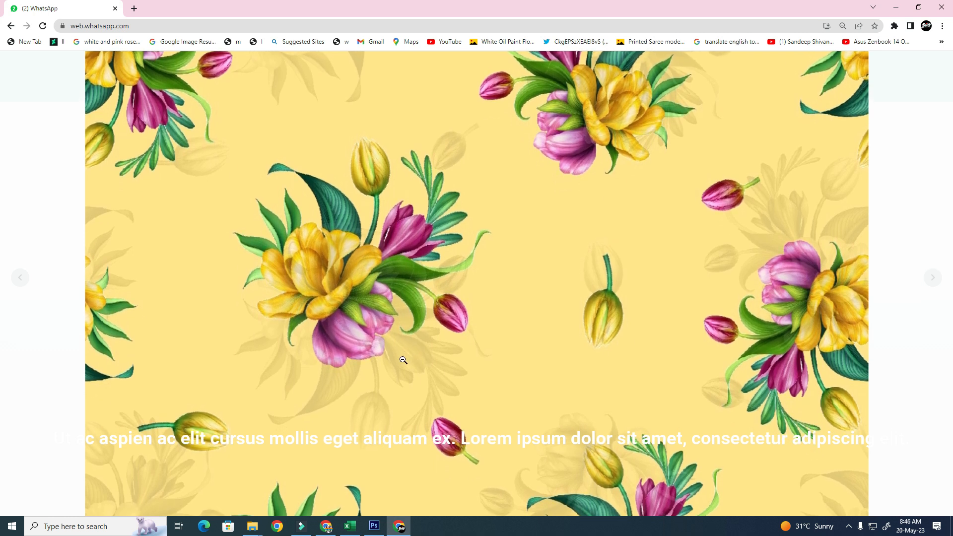
pyautogui.rightClick(426, 348)
pyautogui.click(462, 377)
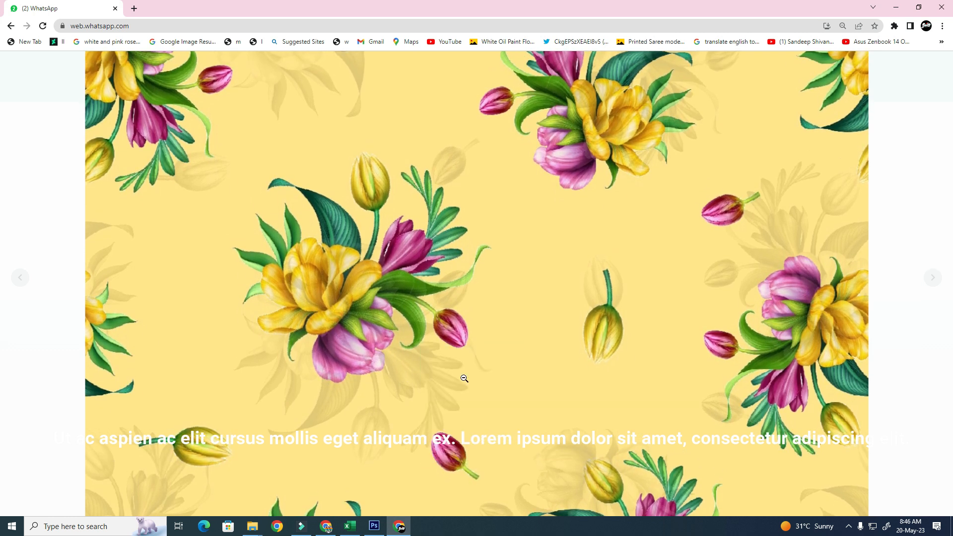
pyautogui.hotkey('alt', 'Tab')
pyautogui.hotkey('ctrl', 'n')
pyautogui.press('Return')
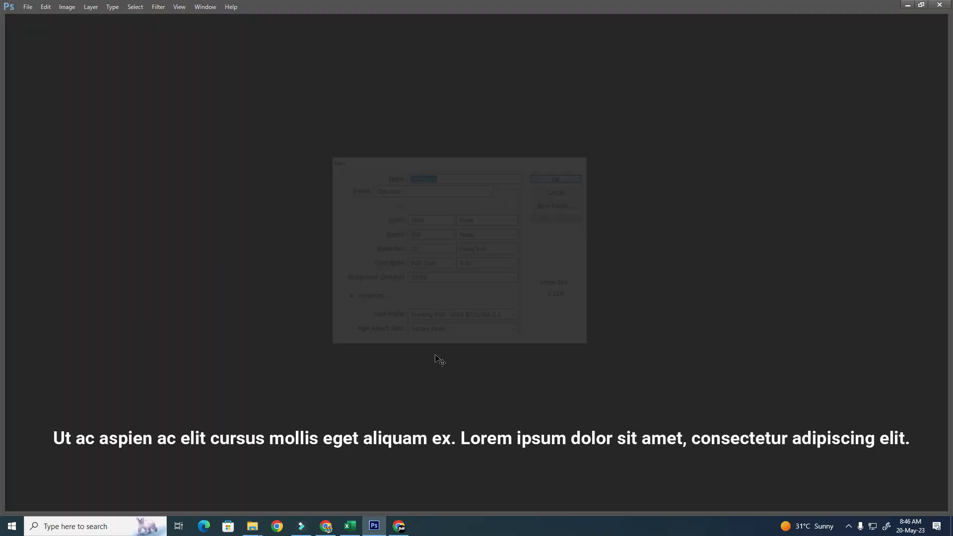
pyautogui.hotkey('ctrl', 'v')
# Step: Examine the yellow design's flower bouquets and faded background flowers at closer range
pyautogui.moveTo(245, 332); pyautogui.dragTo(488, 490)
pyautogui.moveTo(493, 157); pyautogui.dragTo(206, 297)
pyautogui.moveTo(298, 69); pyautogui.dragTo(635, 361)
pyautogui.moveTo(422, 208); pyautogui.dragTo(439, 244)
# Step: Outline parts of the flower bouquets with the Lasso tool, and review the whole floral layout
pyautogui.press('l')
pyautogui.moveTo(463, 165)
pyautogui.mouseDown()
pyautogui.moveTo(366, 263)
pyautogui.moveTo(296, 301)
pyautogui.mouseUp()
pyautogui.moveTo(451, 327)
pyautogui.mouseDown()
pyautogui.moveTo(536, 294)
pyautogui.moveTo(610, 216)
pyautogui.mouseUp()
pyautogui.hotkey('ctrl', 'd')
pyautogui.moveTo(406, 240); pyautogui.dragTo(291, 303)
pyautogui.moveTo(427, 317)
pyautogui.mouseDown()
pyautogui.moveTo(502, 304)
pyautogui.moveTo(587, 247)
pyautogui.moveTo(619, 200)
pyautogui.moveTo(477, 154)
pyautogui.mouseUp()
pyautogui.hotkey('ctrl', '-')
pyautogui.hotkey('ctrl', '-')
pyautogui.hotkey('ctrl', '-')
pyautogui.hotkey('ctrl', '-')
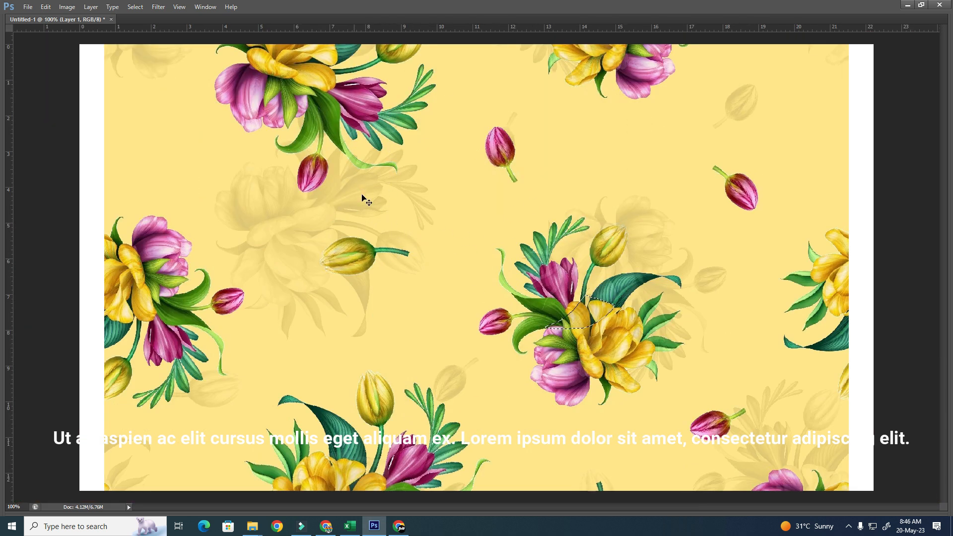
# Step: Examine the faded shadow flowers and the spacing between the bouquets and loose tulip buds
pyautogui.moveTo(647, 340)
pyautogui.mouseDown()
pyautogui.moveTo(510, 241)
pyautogui.moveTo(620, 393)
pyautogui.mouseUp()
pyautogui.moveTo(290, 184)
pyautogui.mouseDown()
pyautogui.moveTo(233, 247)
pyautogui.moveTo(306, 318)
pyautogui.mouseUp()
pyautogui.moveTo(387, 200)
pyautogui.mouseDown()
pyautogui.moveTo(347, 187)
pyautogui.moveTo(286, 191)
pyautogui.mouseUp()
pyautogui.moveTo(489, 82); pyautogui.dragTo(498, 73)
pyautogui.hotkey('ctrl', '-')
pyautogui.moveTo(403, 319); pyautogui.dragTo(492, 311)
# Step: Close the floral Untitled-1 document without saving and switch back to WhatsApp Web
pyautogui.hotkey('ctrl', 'w')
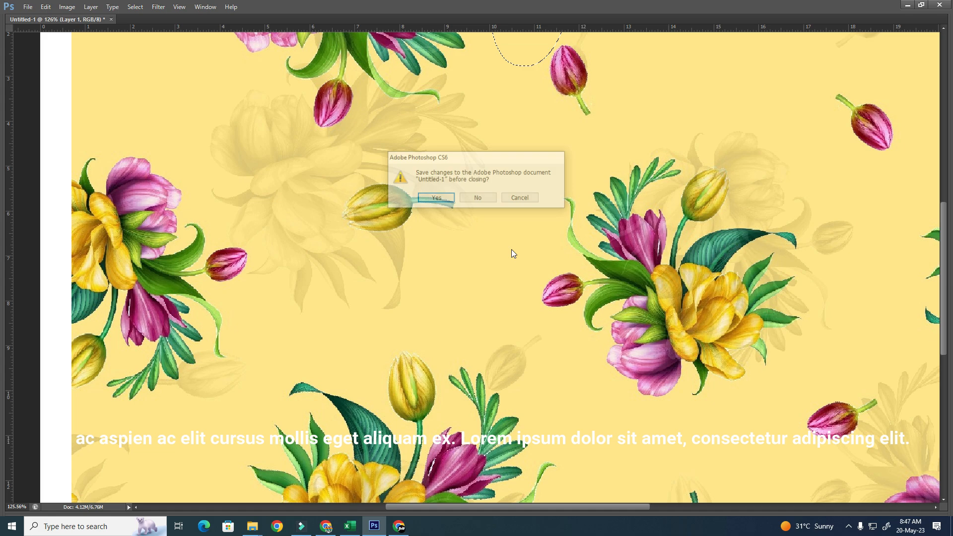
pyautogui.click(481, 197)
pyautogui.hotkey('alt', 'Tab')
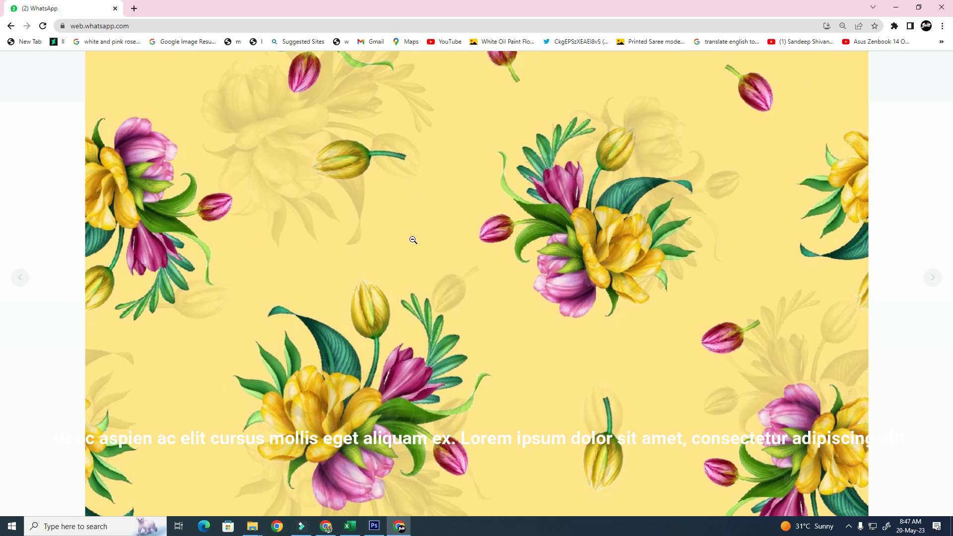
# Step: Leave the enlarged floral image and browse the group's older shared images back to the brown fan and sunflower pattern
pyautogui.click(413, 240)
pyautogui.press('Left')
pyautogui.press('Left')
pyautogui.press('Left')
pyautogui.press('Left')
pyautogui.press('Left')
pyautogui.press('Left')
pyautogui.press('Left')
pyautogui.press('Left')
pyautogui.press('Left')
pyautogui.press('Left')
pyautogui.press('Left')
pyautogui.press('Left')
pyautogui.press('Left')
pyautogui.press('Left')
pyautogui.press('Left')
pyautogui.press('Left')
pyautogui.press('Left')
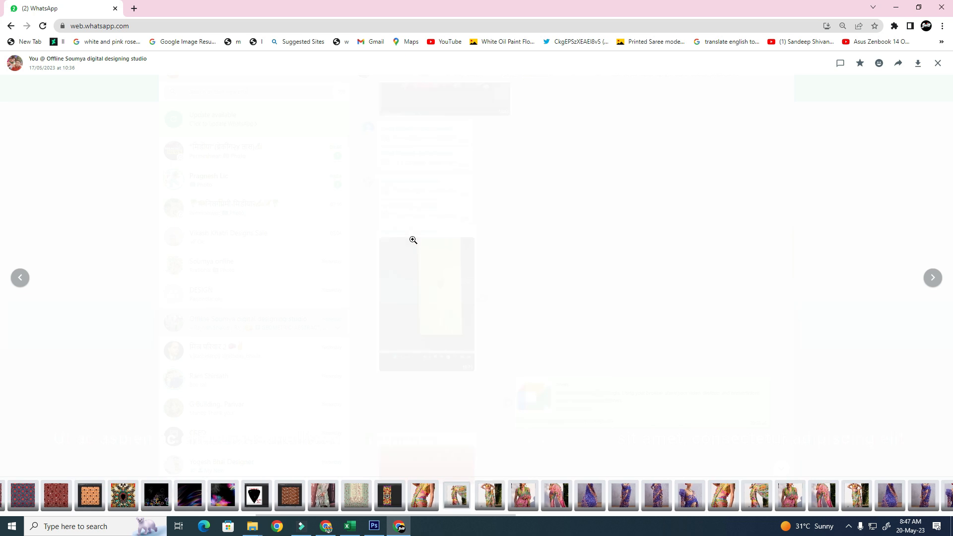
pyautogui.press('Left')
pyautogui.press('Left')
pyautogui.press('Left')
pyautogui.press('Left')
pyautogui.press('Right')
pyautogui.press('Left')
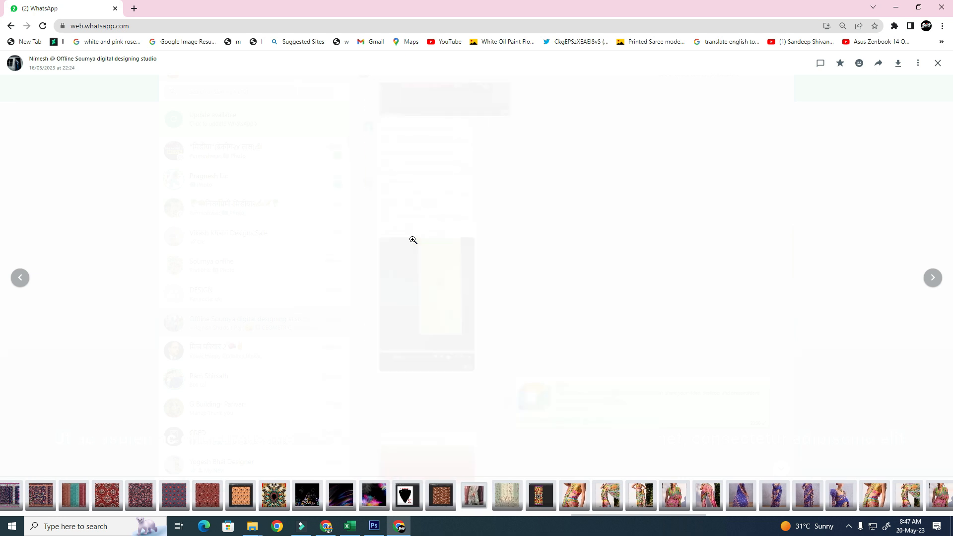
pyautogui.press('Left')
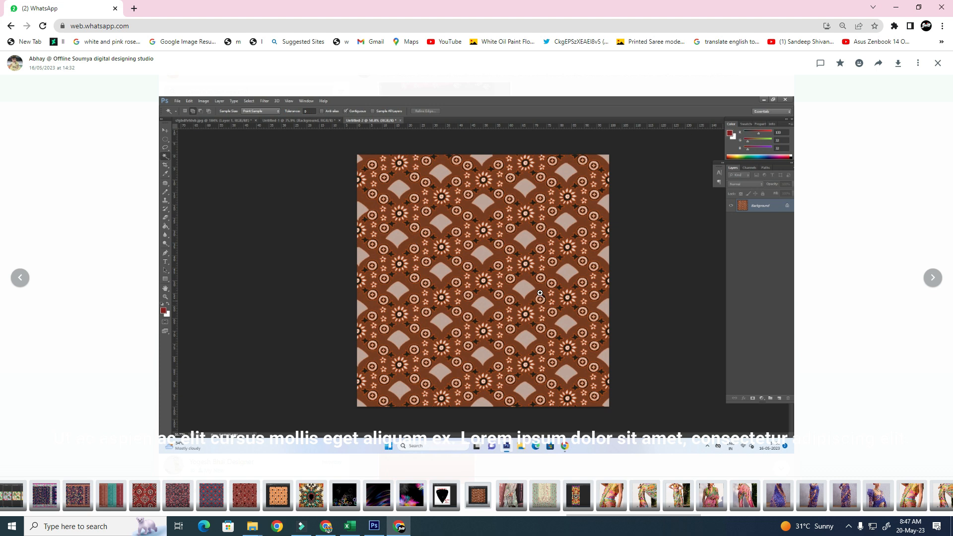
# Step: Enlarge the brown fan and sunflower pattern, copy its image, and return to the fitted view
pyautogui.click(540, 293)
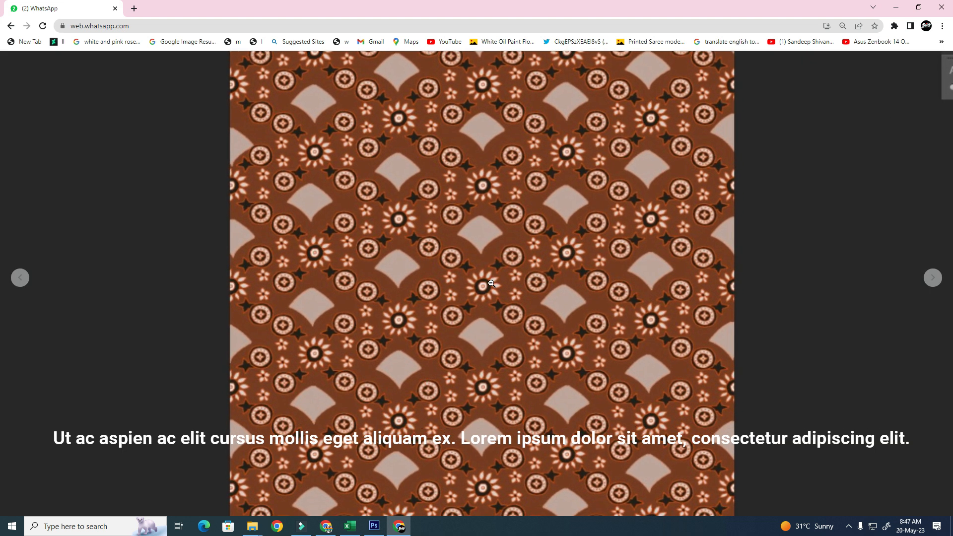
pyautogui.rightClick(507, 279)
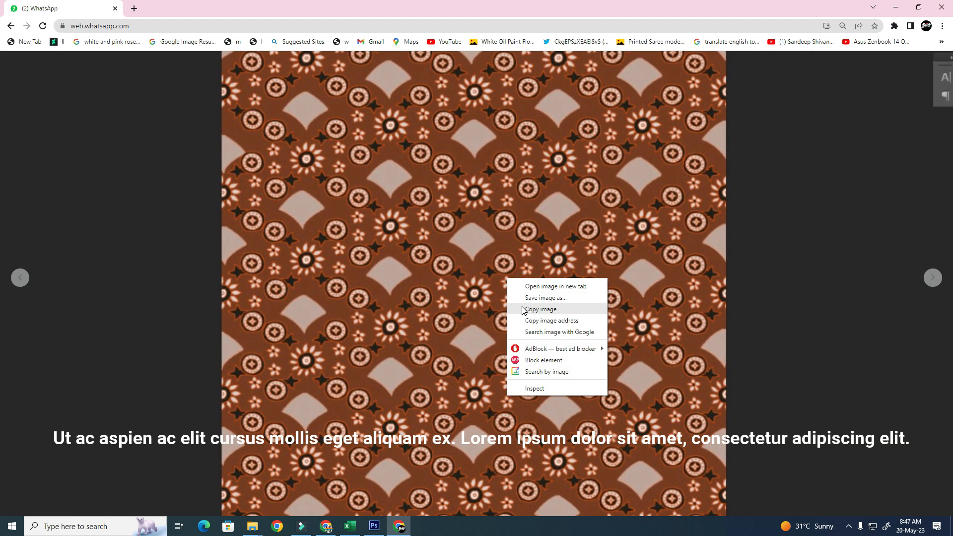
pyautogui.click(543, 313)
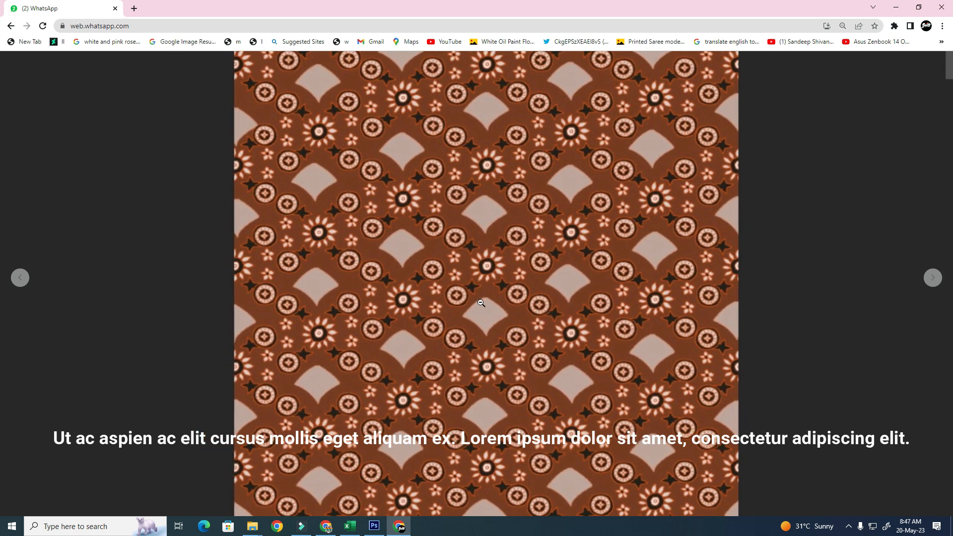
pyautogui.click(437, 273)
pyautogui.click(437, 273)
pyautogui.click(446, 282)
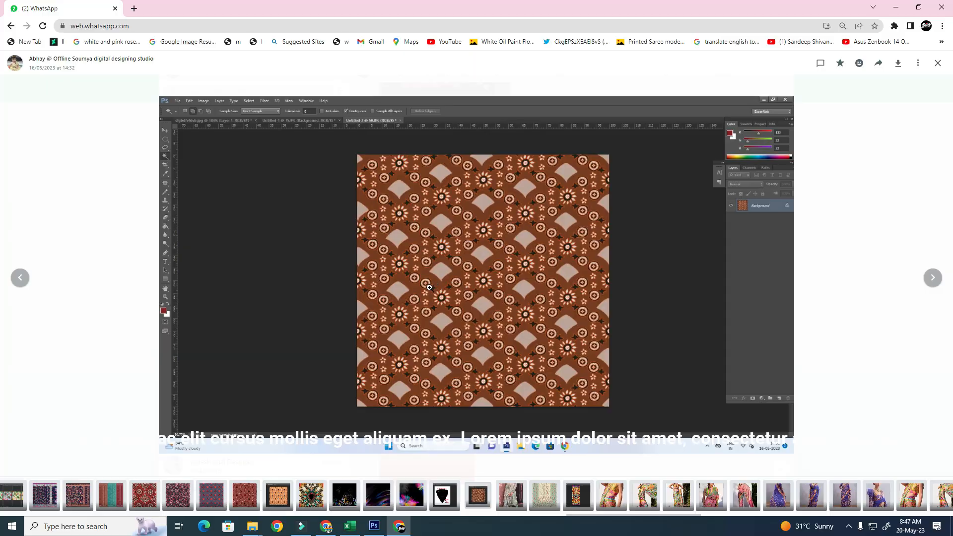
# Step: Switch to Photoshop, create a 1600 x 900 pixel document, paste the copied pattern, and examine its motifs up close
pyautogui.hotkey('alt', 'Tab')
pyautogui.hotkey('ctrl', 'n')
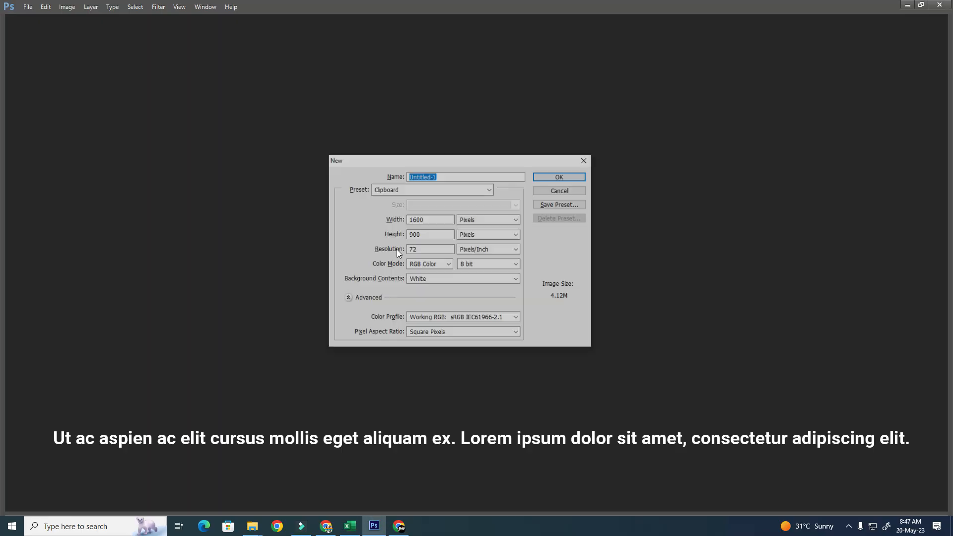
pyautogui.press('Return')
pyautogui.hotkey('ctrl', 'v')
pyautogui.moveTo(300, 80); pyautogui.dragTo(658, 446)
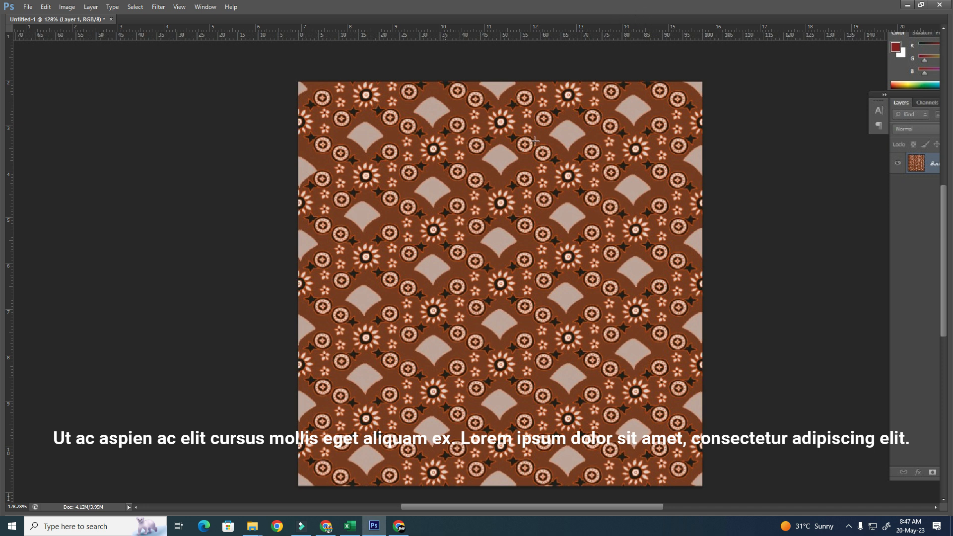
pyautogui.moveTo(457, 114); pyautogui.dragTo(608, 400)
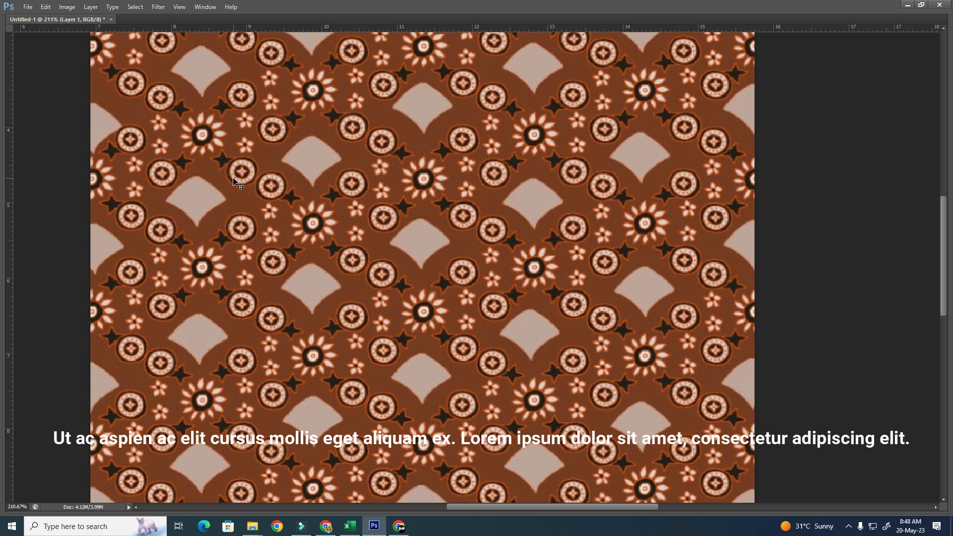
# Step: Try overlaying a copy of one fan motif on the fan in the neighbouring column to compare the repeat
pyautogui.moveTo(165, 173); pyautogui.dragTo(321, 168)
pyautogui.hotkey('ctrl', 'd')
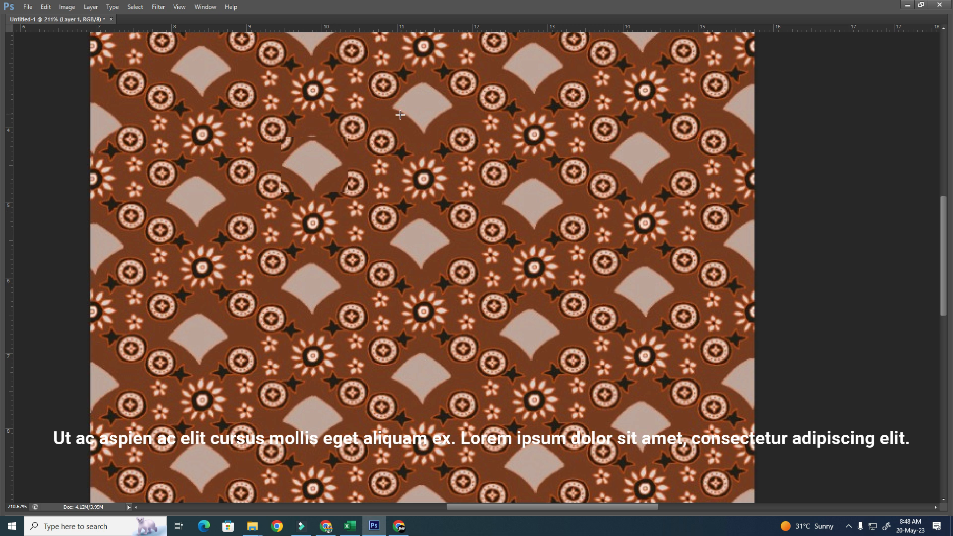
pyautogui.moveTo(299, 75); pyautogui.dragTo(659, 235)
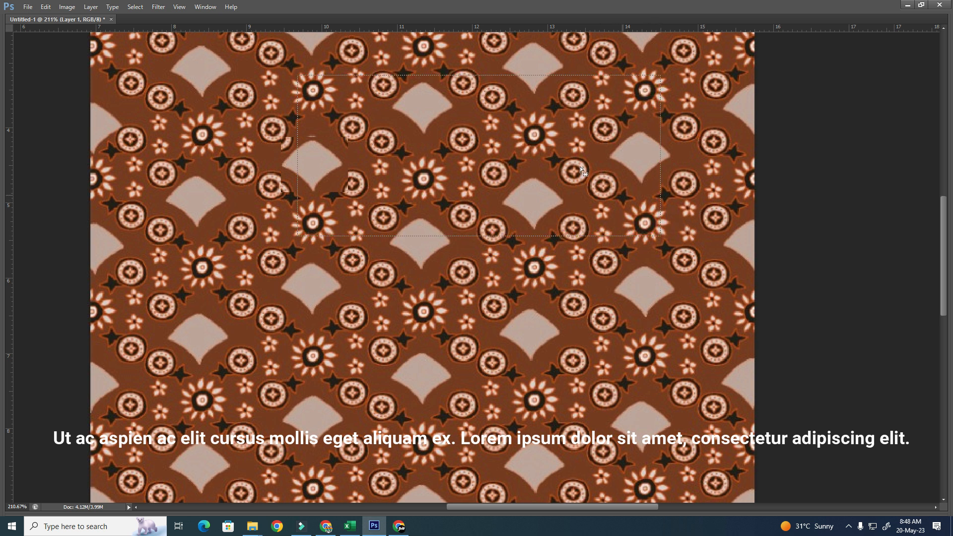
pyautogui.hotkey('ctrl', 'd')
pyautogui.click(379, 159)
pyautogui.hotkey('ctrl', 'z')
pyautogui.hotkey('ctrl', 'd')
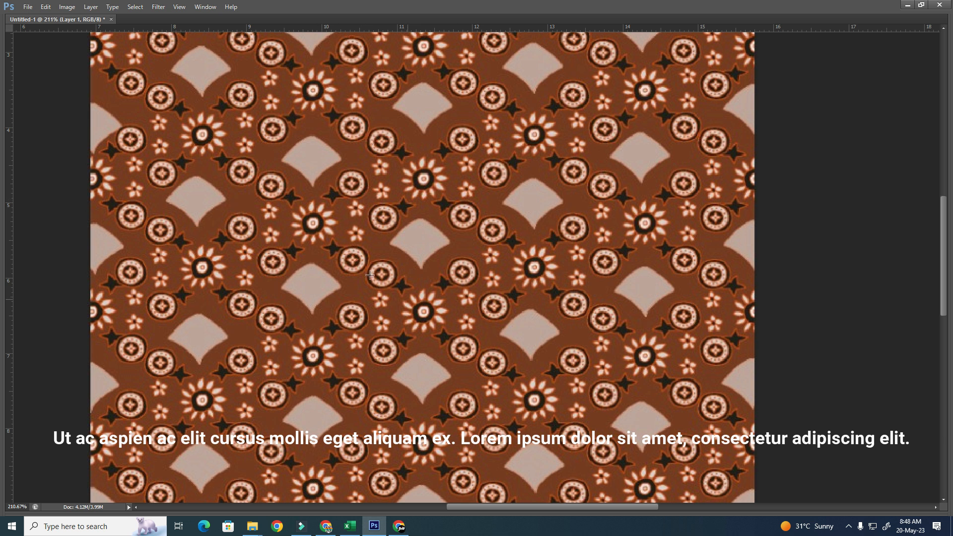
# Step: Copy a fan motif straight across the same row onto the fan three columns away to test the repeat
pyautogui.scroll(-3, 516, 257)
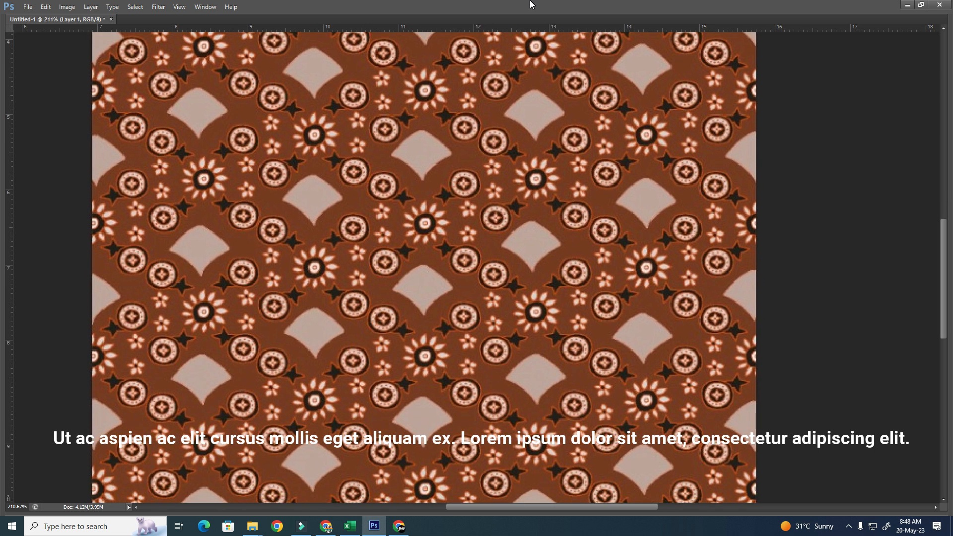
pyautogui.hotkey('ctrl', '-')
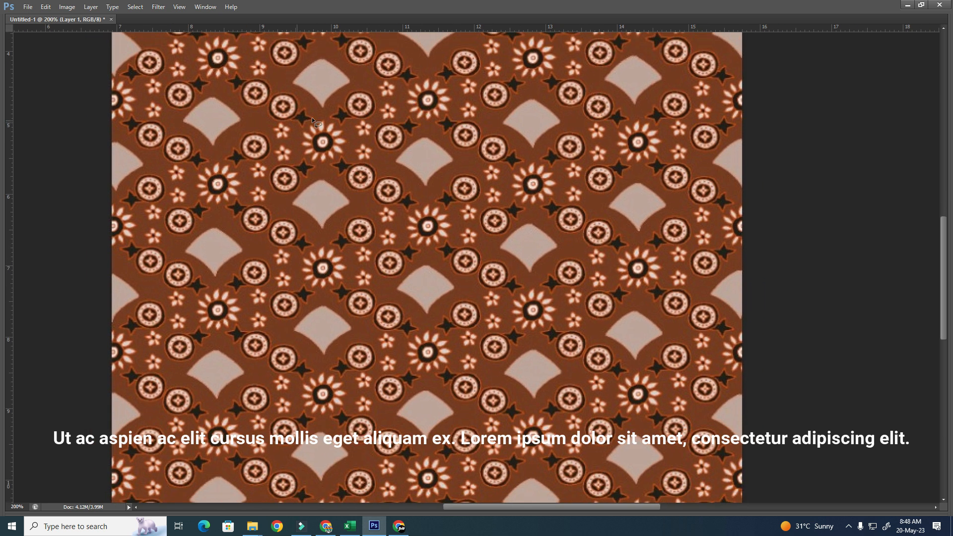
pyautogui.moveTo(226, 102)
pyautogui.mouseDown()
pyautogui.moveTo(180, 132)
pyautogui.moveTo(227, 103)
pyautogui.mouseUp()
pyautogui.moveTo(220, 147); pyautogui.dragTo(537, 147)
pyautogui.hotkey('ctrl', 'd')
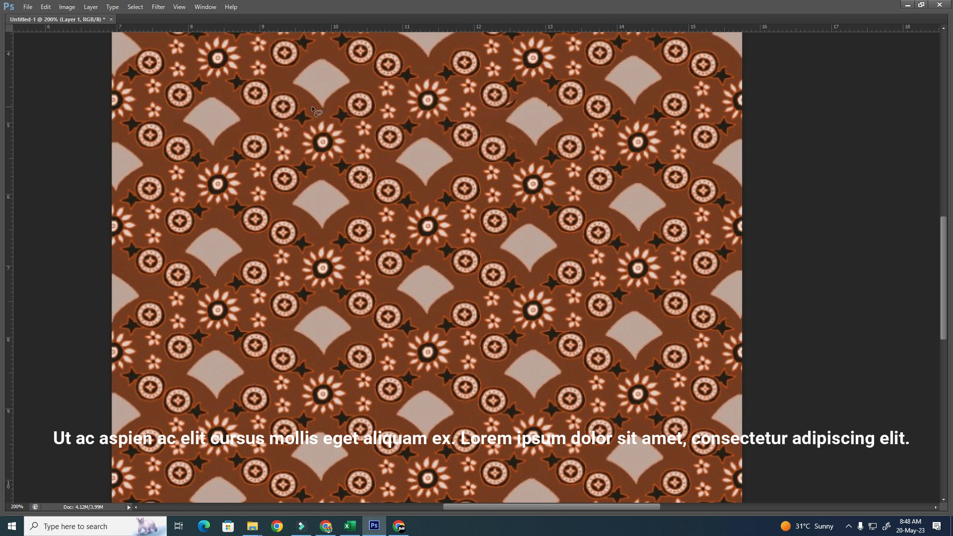
# Step: Select the area between four matching fan motifs and crop the image to that single repeat
pyautogui.moveTo(211, 98); pyautogui.dragTo(541, 274)
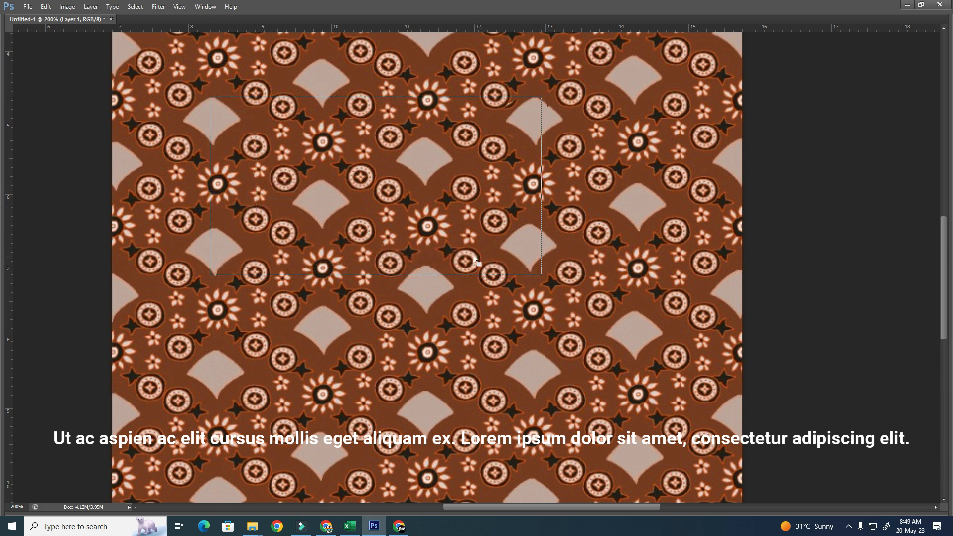
pyautogui.hotkey('alt', 'i')
pyautogui.press('p')
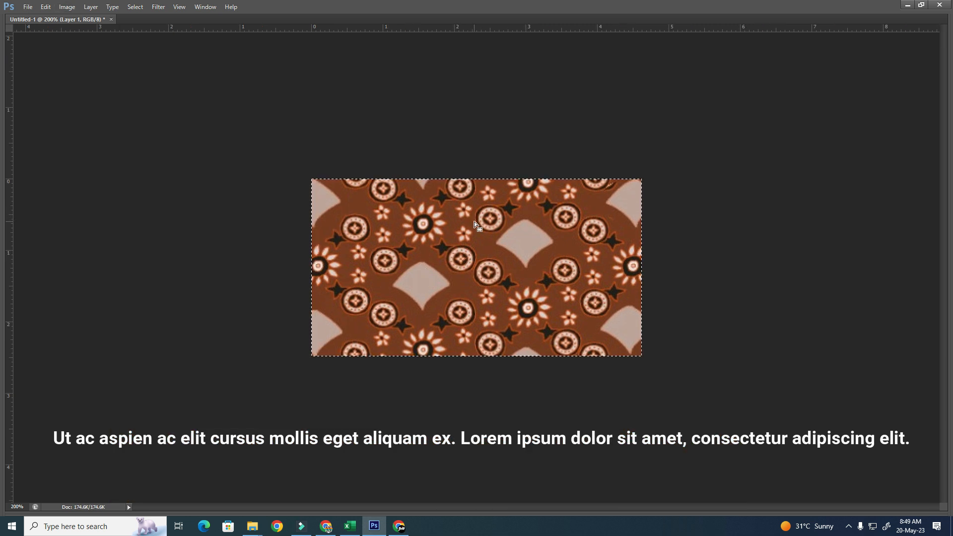
pyautogui.hotkey('ctrl', '0')
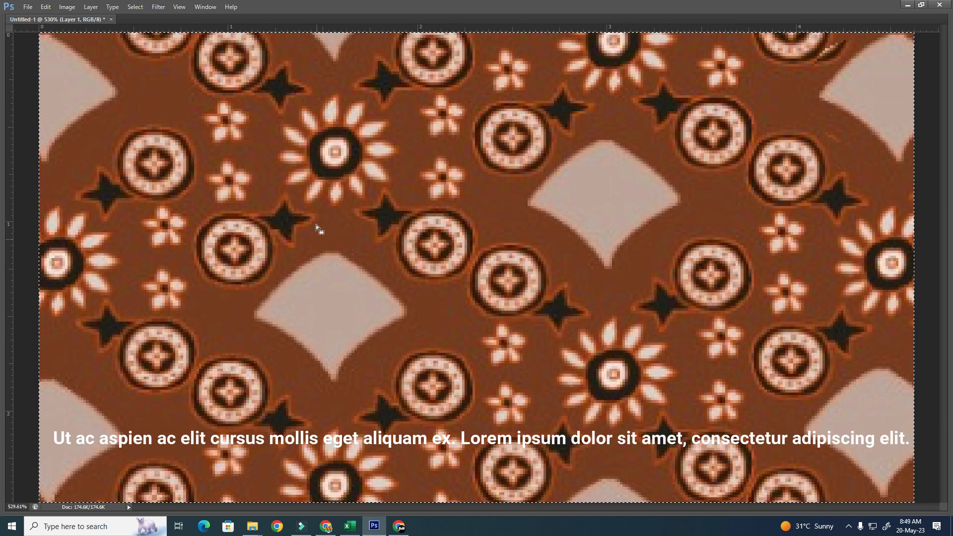
# Step: Mark the fans inside the cropped repeat with rectangular selections to compare their placement, and clear the selections
pyautogui.hotkey('ctrl', '-')
pyautogui.moveTo(63, 49); pyautogui.dragTo(102, 119)
pyautogui.moveTo(284, 264); pyautogui.dragTo(393, 358)
pyautogui.moveTo(594, 201); pyautogui.dragTo(629, 263)
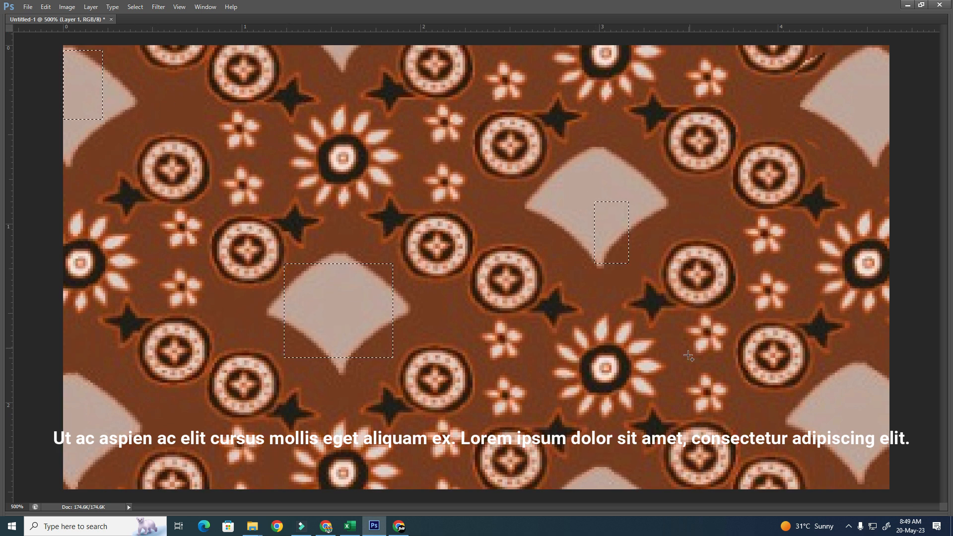
pyautogui.click(432, 276)
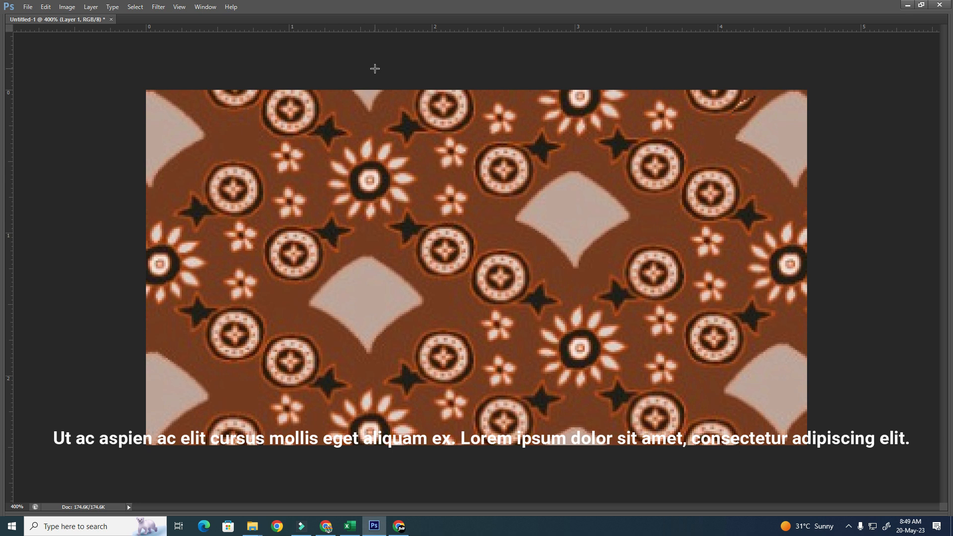
# Step: Crop the repeat down to one sunflower tile bounded by the centres of four surrounding circle motifs
pyautogui.moveTo(290, 98); pyautogui.dragTo(445, 254)
pyautogui.hotkey('alt', 'i')
pyautogui.press('p')
pyautogui.hotkey('ctrl', '+')
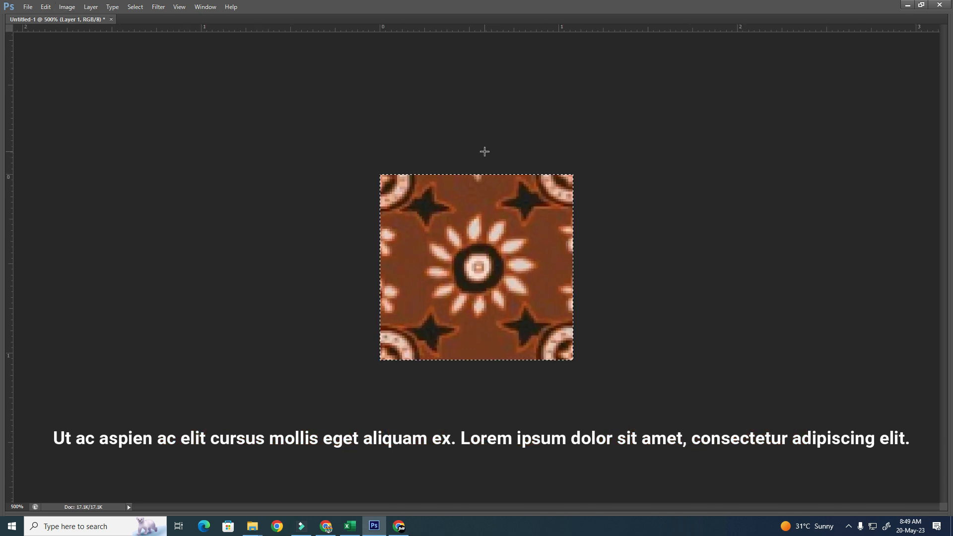
# Step: Enlarge the canvas around the sunflower tile to 500 percent in width and height
pyautogui.hotkey('ctrl', 'alt', 'c')
pyautogui.write('500')
pyautogui.press('Tab')
pyautogui.press('Up')
pyautogui.press('Up')
pyautogui.press('Tab')
pyautogui.write('500')
pyautogui.press('Tab')
pyautogui.press('Return')
# Step: Fill the enlarged canvas with the sunflower tile as a custom pattern, and inspect how the motifs join across the repeats
pyautogui.hotkey('shift', 'F5')
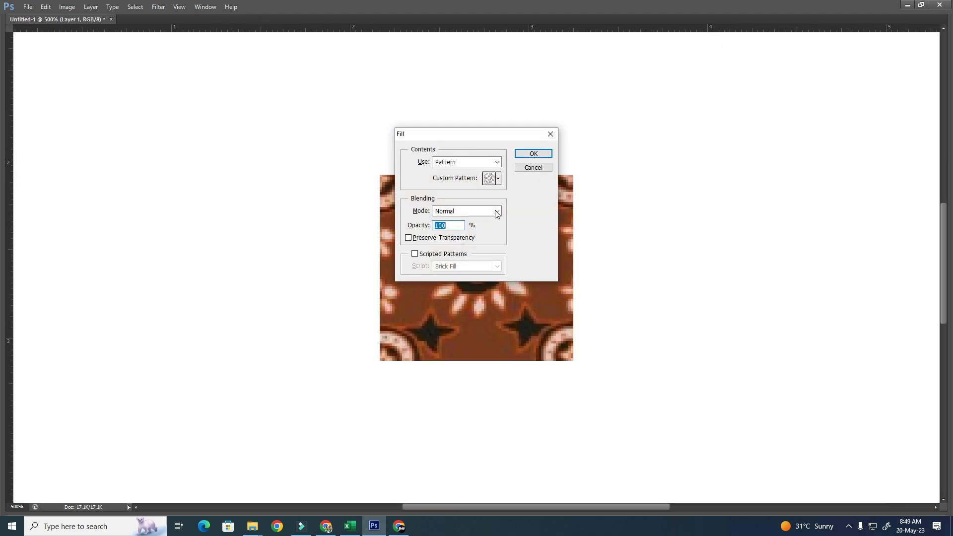
pyautogui.click(498, 178)
pyautogui.moveTo(534, 222); pyautogui.dragTo(529, 253)
pyautogui.click(490, 248)
pyautogui.press('Return')
pyautogui.press('Return')
pyautogui.hotkey('ctrl', '1')
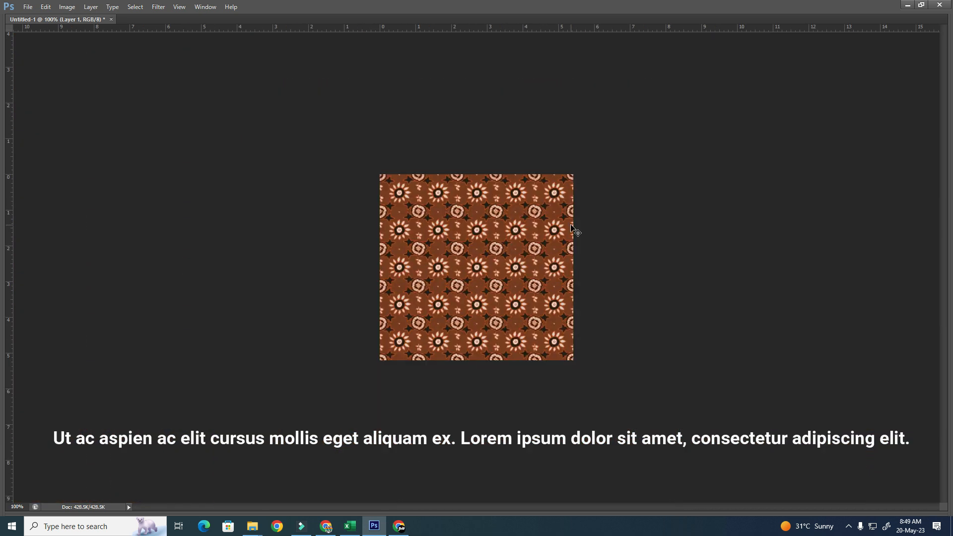
pyautogui.hotkey('ctrl', '+')
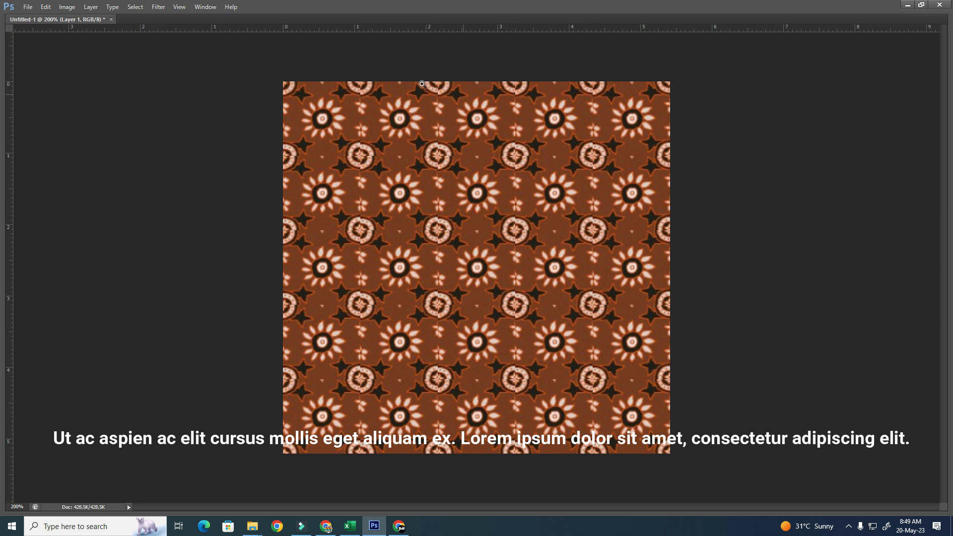
pyautogui.moveTo(323, 87); pyautogui.dragTo(604, 357)
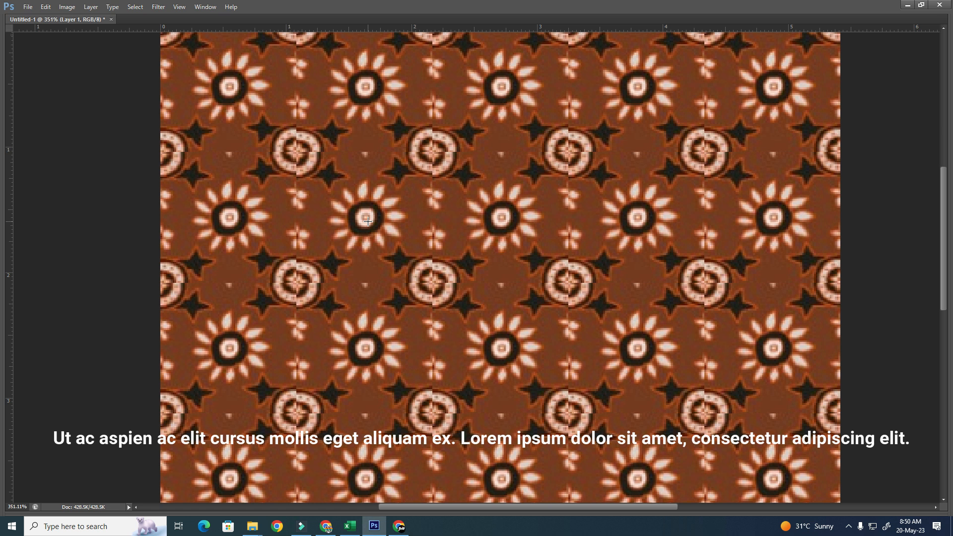
# Step: Close the sunflower pattern document without saving and switch back to WhatsApp Web
pyautogui.hotkey('ctrl', '1')
pyautogui.hotkey('ctrl', 'w')
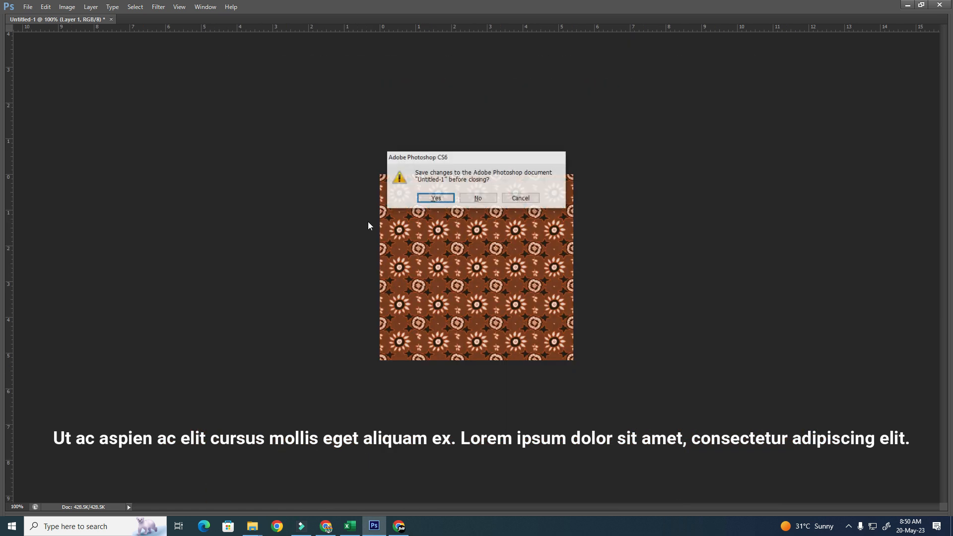
pyautogui.click(481, 198)
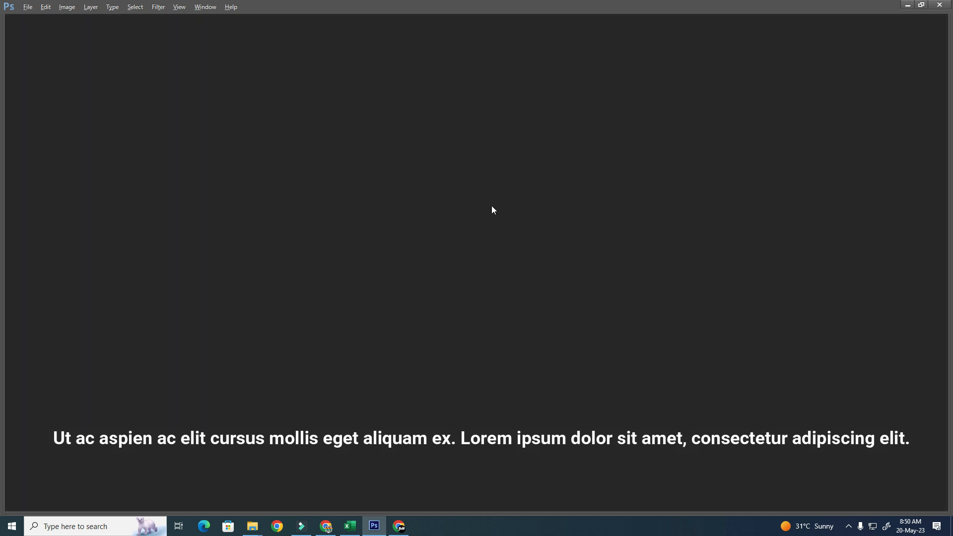
pyautogui.hotkey('alt', 'Tab')
# Step: Browse further back through the group's shared images to the orange geometric pattern, and examine its motifs enlarged
pyautogui.press('Left')
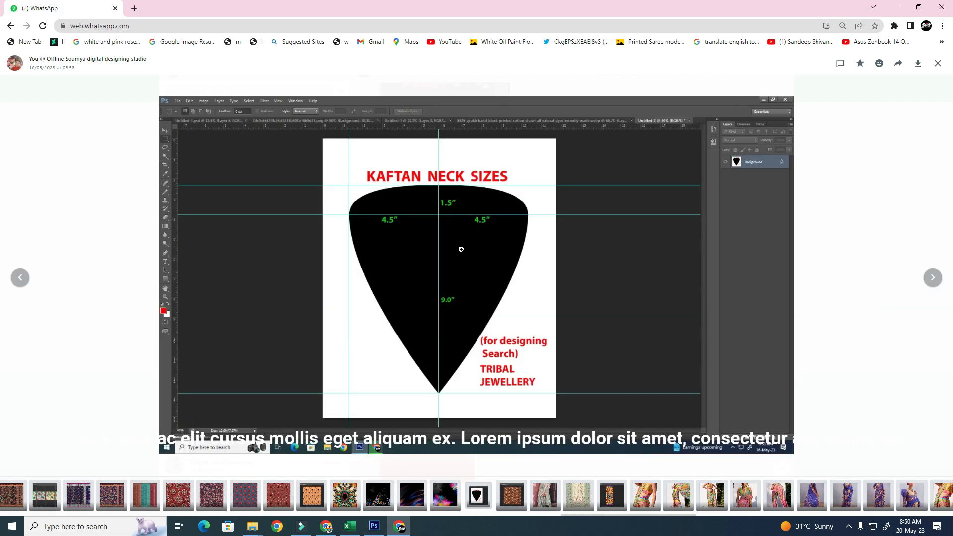
pyautogui.press('Left')
pyautogui.press('Left')
pyautogui.press('Left')
pyautogui.press('Left')
pyautogui.press('Left')
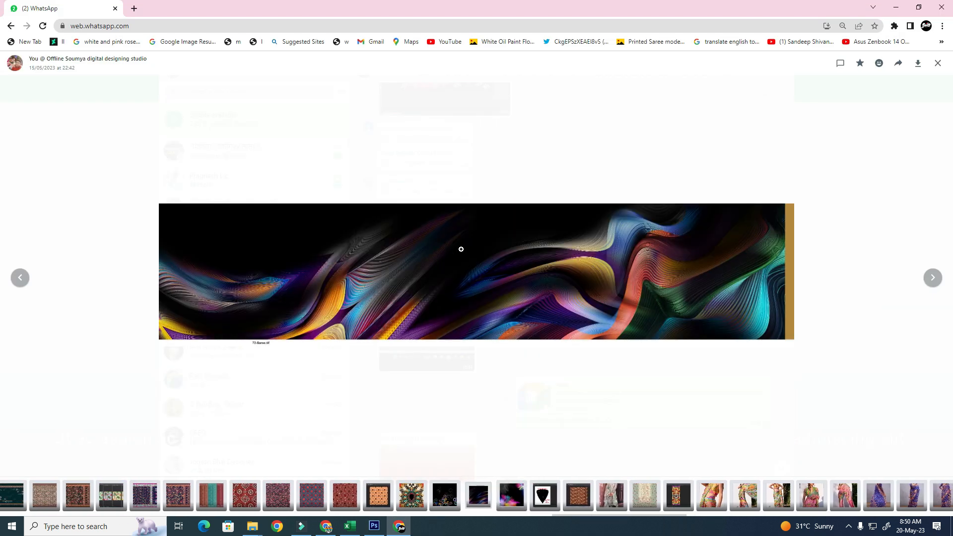
pyautogui.press('Right')
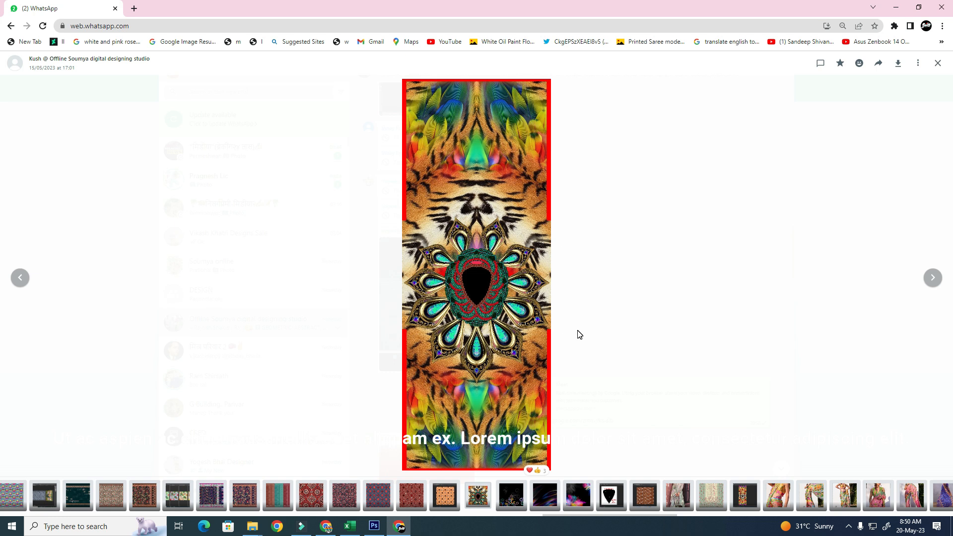
pyautogui.press('Right')
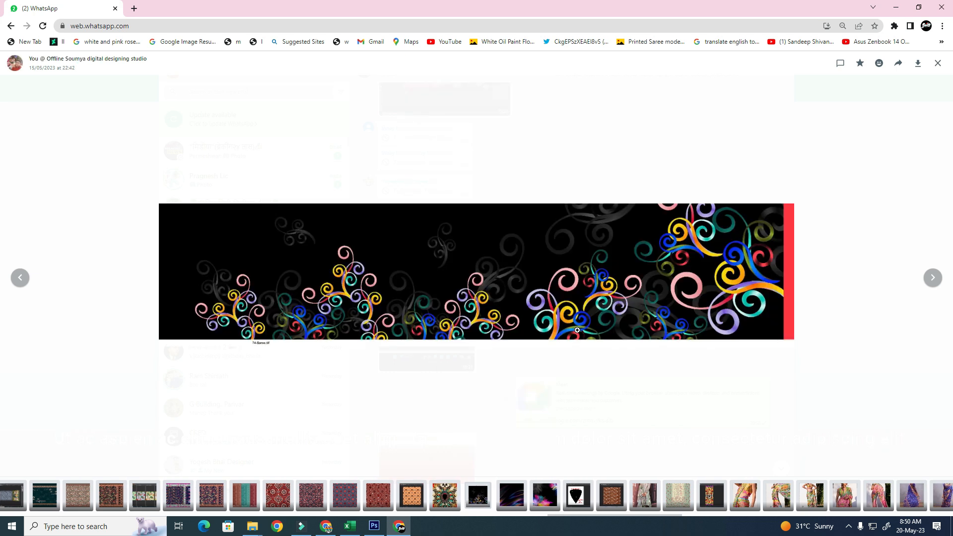
pyautogui.press('Left')
pyautogui.press('Left')
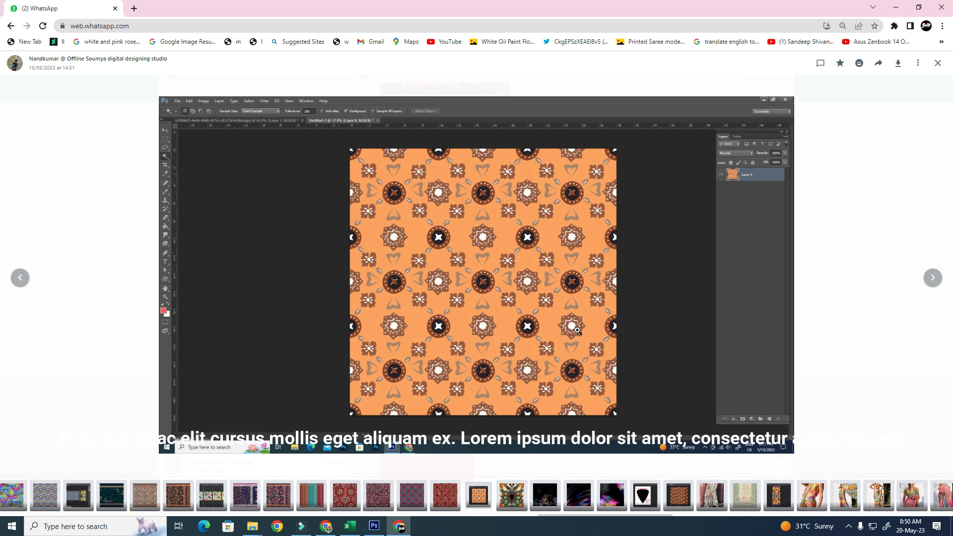
pyautogui.click(496, 269)
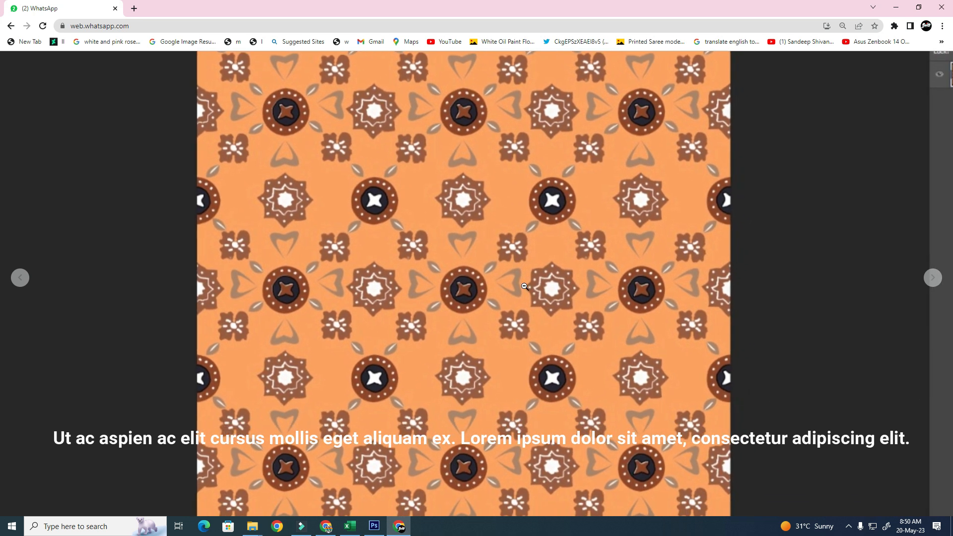
pyautogui.click(549, 255)
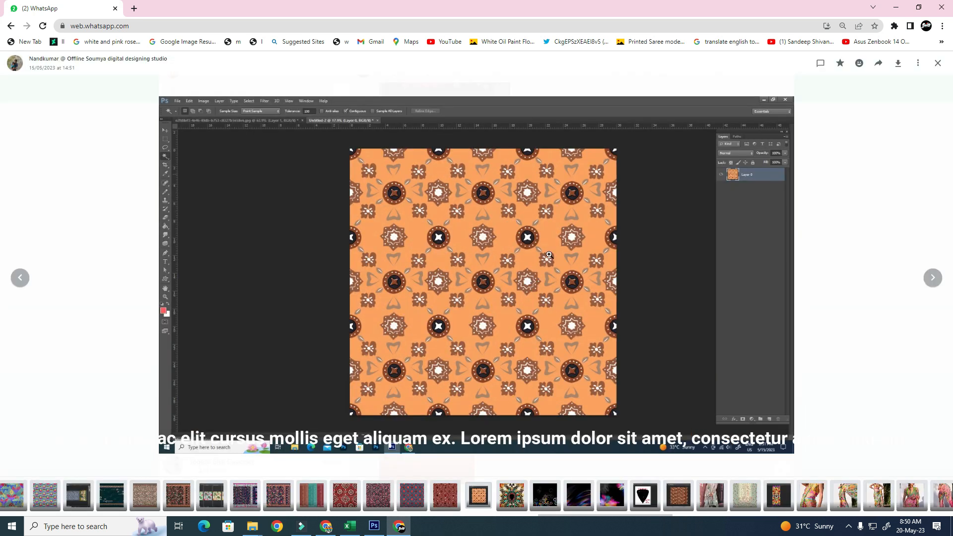
# Step: Browse back through the group's shared images to the grey-blue pattern with red stars and medallions, and copy that image
pyautogui.press('Left')
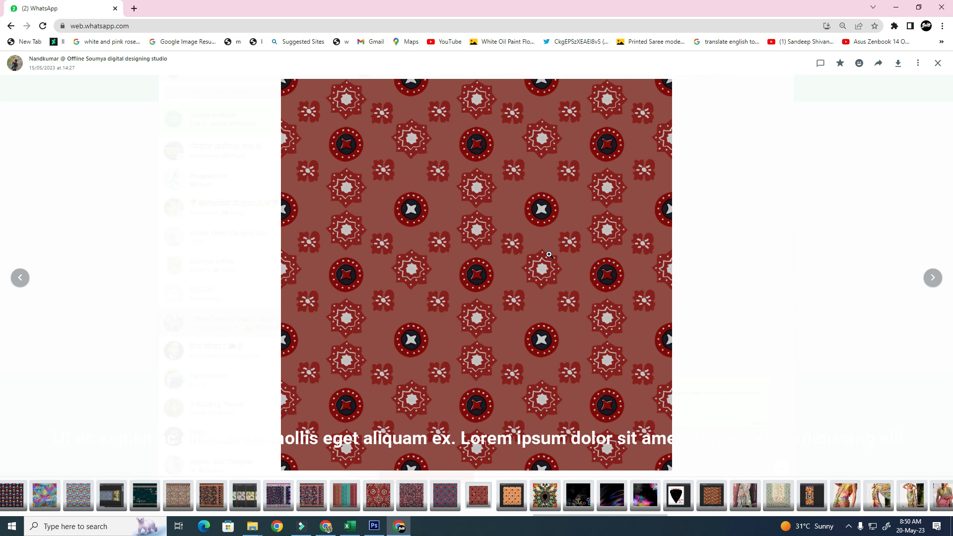
pyautogui.press('Left')
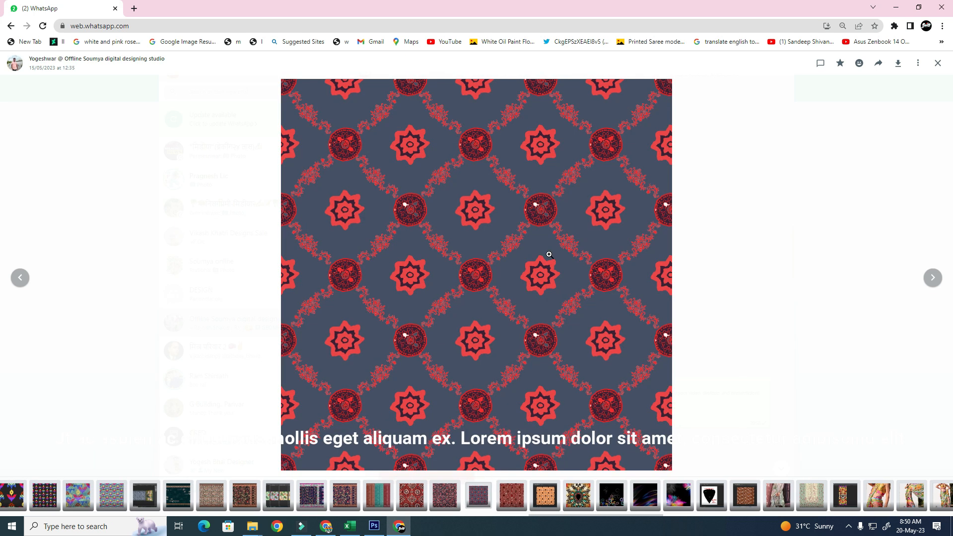
pyautogui.press('Right')
pyautogui.press('Left')
pyautogui.rightClick(454, 233)
pyautogui.click(489, 268)
# Step: Switch to Photoshop, create a new document, paste the copied star and medallion pattern, and compare it enlarged with the original post
pyautogui.hotkey('alt', 'Tab')
pyautogui.hotkey('ctrl', 'n')
pyautogui.press('Return')
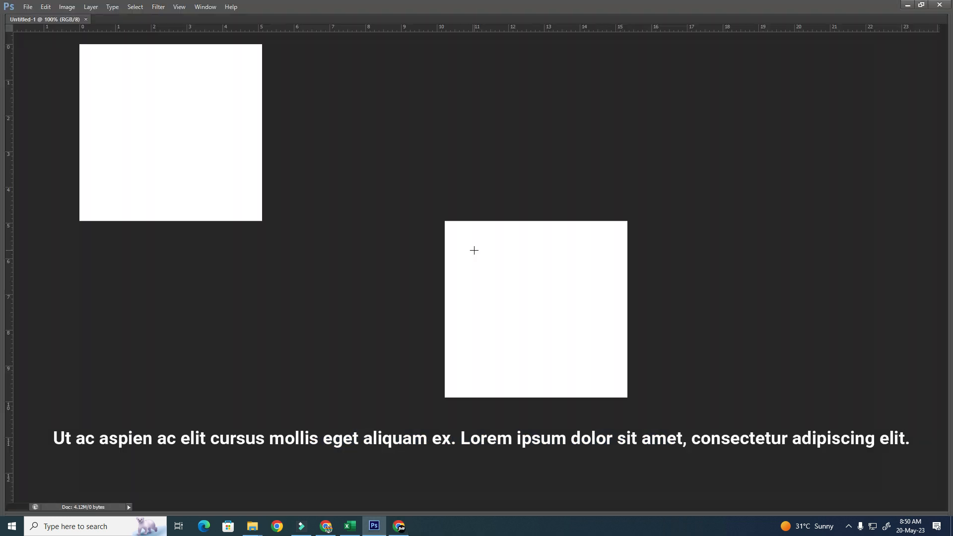
pyautogui.hotkey('ctrl', 'v')
pyautogui.moveTo(248, 89); pyautogui.dragTo(571, 411)
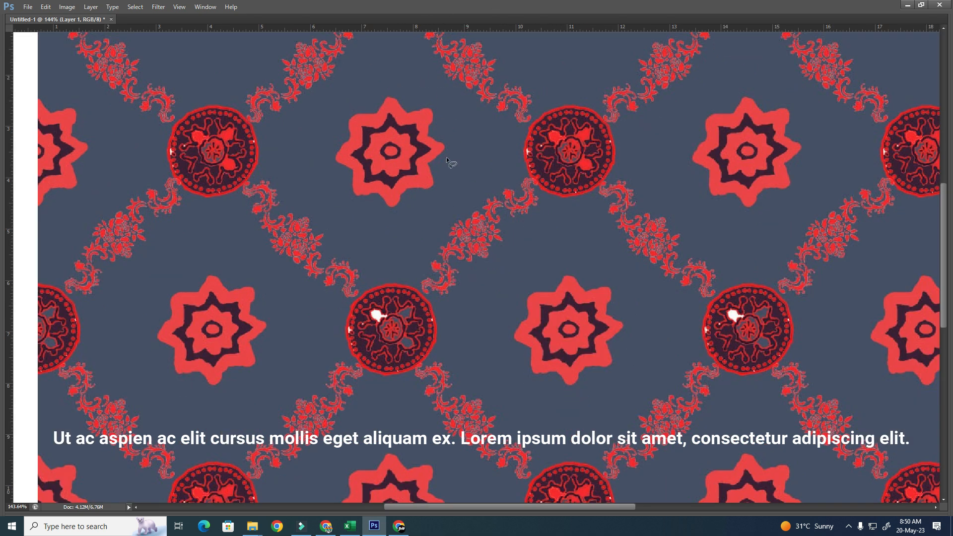
pyautogui.hotkey('alt', 'Tab')
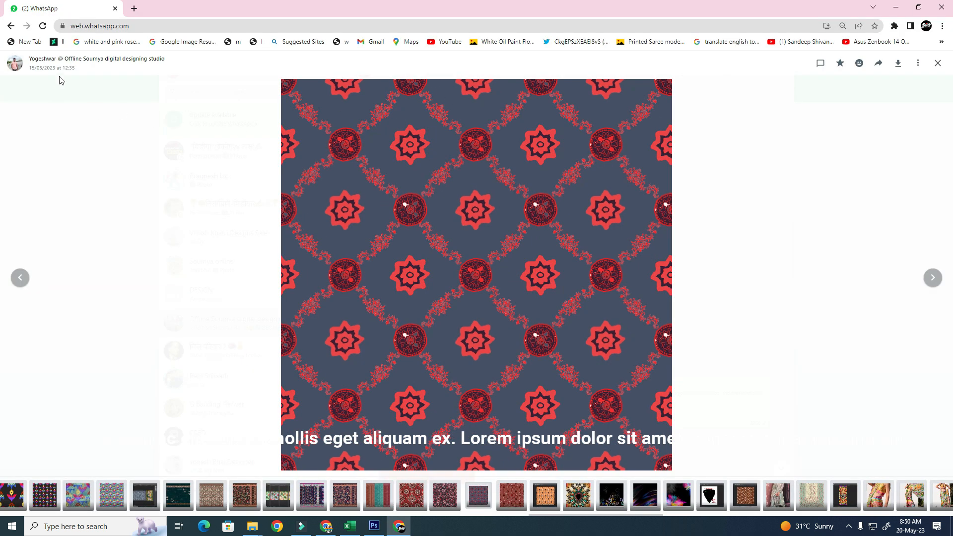
pyautogui.hotkey('alt', 'Tab')
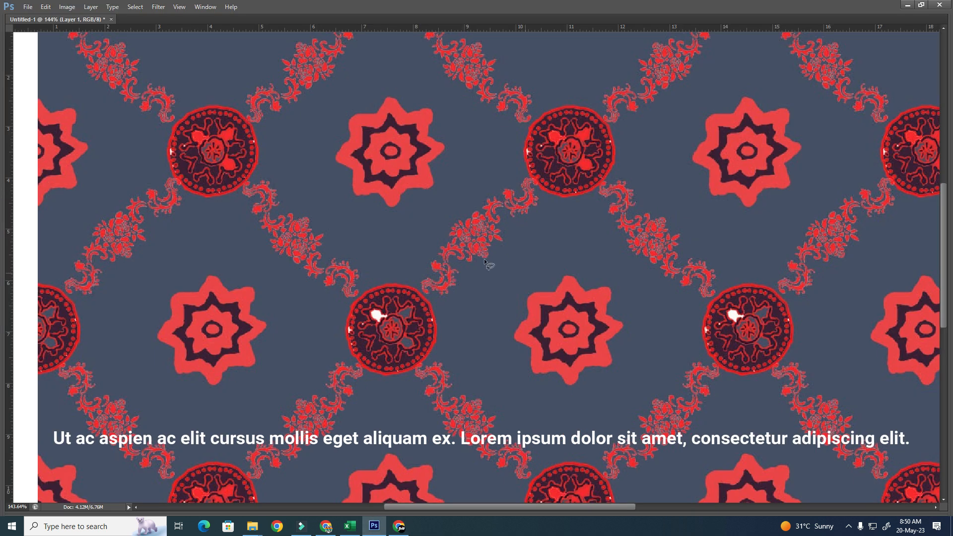
# Step: Outline a red star motif and the space around it with a freehand selection, and clear the selection
pyautogui.moveTo(413, 205); pyautogui.dragTo(386, 265)
pyautogui.moveTo(433, 236)
pyautogui.mouseDown()
pyautogui.moveTo(421, 150)
pyautogui.moveTo(290, 225)
pyautogui.moveTo(392, 292)
pyautogui.mouseUp()
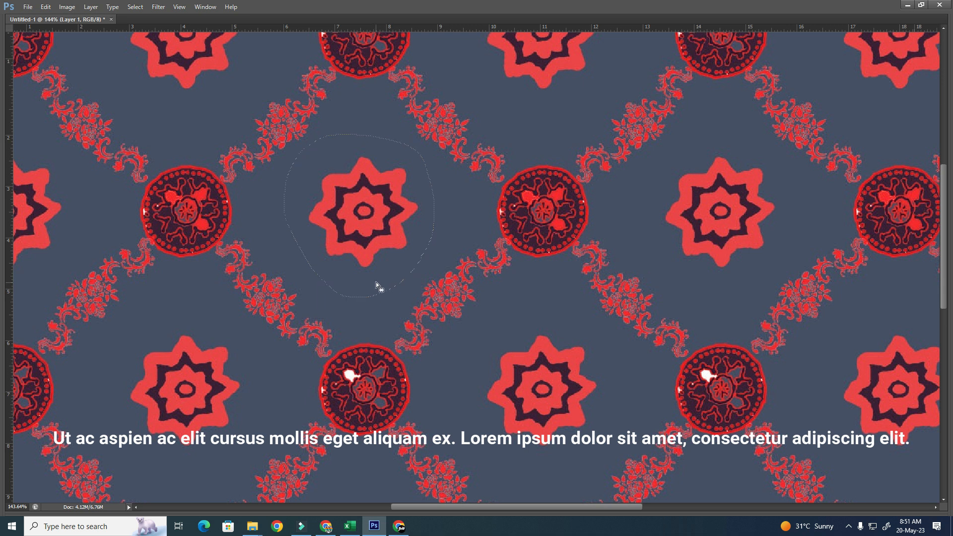
pyautogui.click(363, 234)
pyautogui.hotkey('ctrl', 'd')
pyautogui.moveTo(455, 259); pyautogui.dragTo(436, 243)
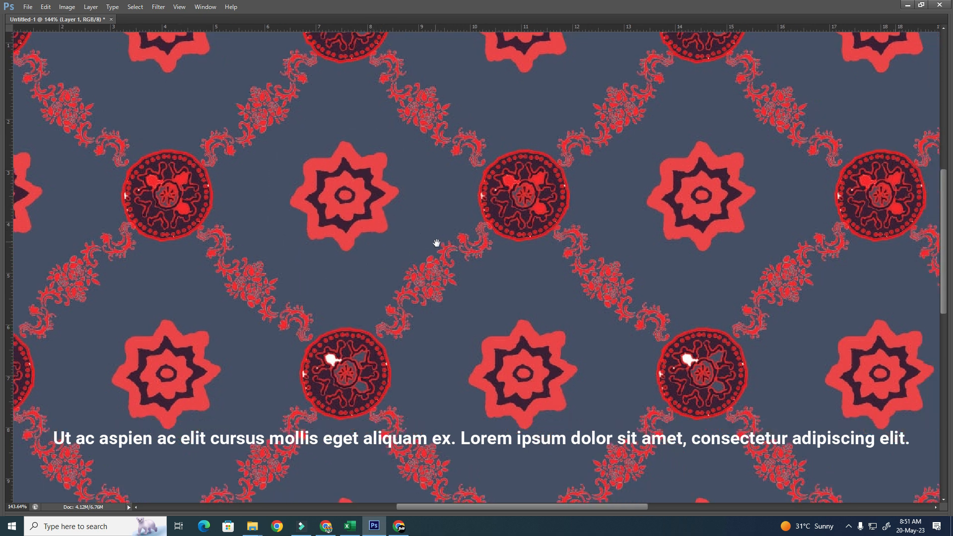
pyautogui.moveTo(497, 252)
pyautogui.mouseDown()
pyautogui.moveTo(483, 224)
pyautogui.moveTo(404, 231)
pyautogui.moveTo(370, 301)
pyautogui.moveTo(386, 339)
pyautogui.moveTo(454, 334)
pyautogui.moveTo(499, 248)
pyautogui.mouseUp()
pyautogui.moveTo(431, 207)
pyautogui.mouseDown()
pyautogui.moveTo(465, 279)
pyautogui.moveTo(439, 224)
pyautogui.mouseUp()
pyautogui.hotkey('ctrl', 'd')
# Step: Outline a star, its neighbouring floral garland and medallion with freehand selections, and examine the star's shape enlarged
pyautogui.moveTo(429, 231)
pyautogui.mouseDown()
pyautogui.moveTo(276, 162)
pyautogui.moveTo(400, 282)
pyautogui.mouseUp()
pyautogui.moveTo(516, 218)
pyautogui.mouseDown()
pyautogui.moveTo(494, 189)
pyautogui.moveTo(536, 149)
pyautogui.moveTo(496, 233)
pyautogui.mouseUp()
pyautogui.moveTo(500, 257)
pyautogui.mouseDown()
pyautogui.moveTo(397, 265)
pyautogui.moveTo(445, 325)
pyautogui.mouseUp()
pyautogui.press('space')
pyautogui.moveTo(420, 133); pyautogui.dragTo(320, 276)
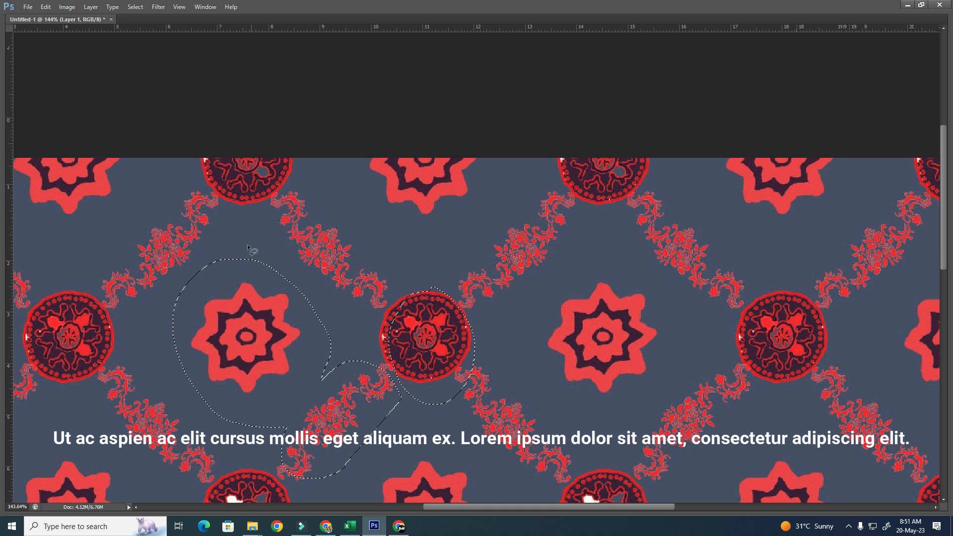
pyautogui.click(293, 318)
pyautogui.press('space')
pyautogui.moveTo(300, 328); pyautogui.dragTo(318, 274)
pyautogui.moveTo(213, 207); pyautogui.dragTo(335, 318)
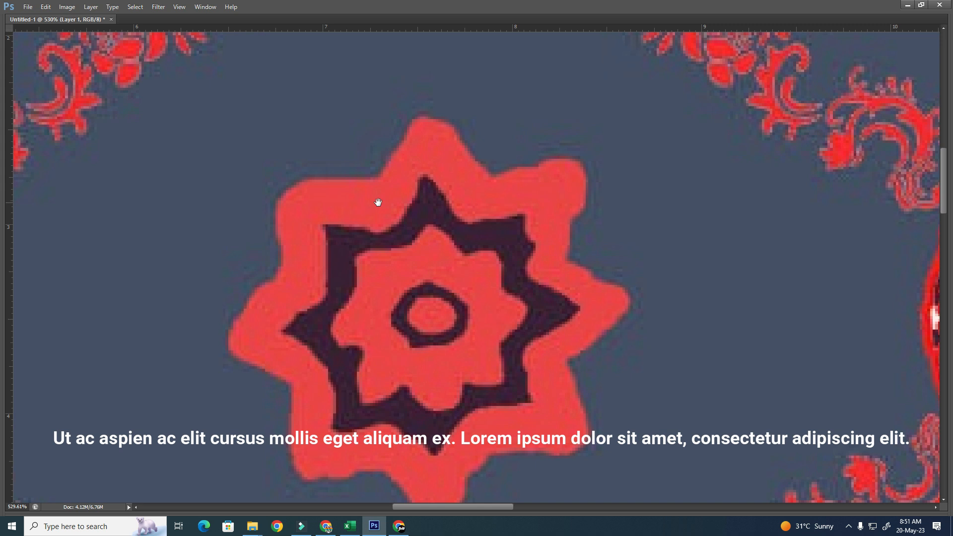
pyautogui.moveTo(378, 202); pyautogui.dragTo(311, 220)
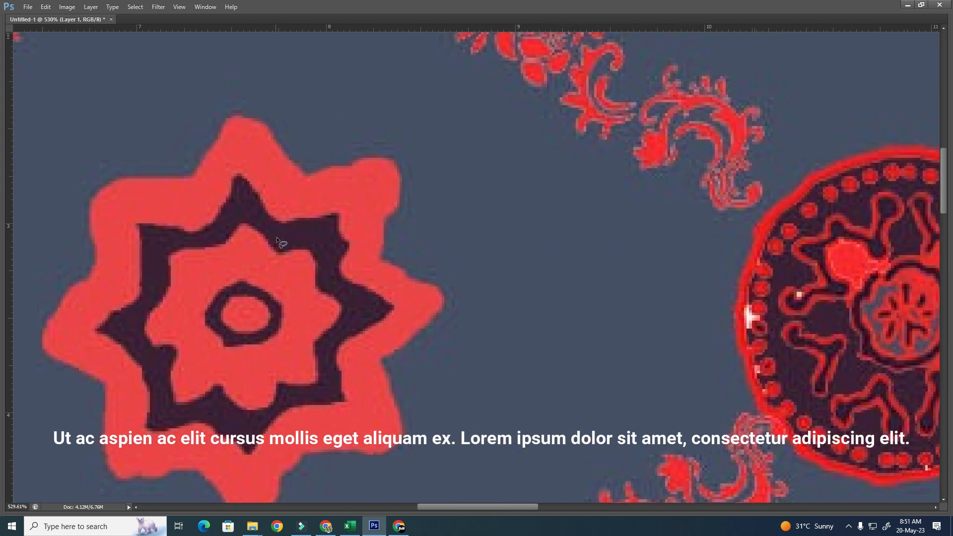
# Step: Examine the spacing between the upper medallion, the floral garlands and the star at 300 percent, marking areas with temporary selections
pyautogui.hotkey('ctrl', '-')
pyautogui.hotkey('ctrl', '-')
pyautogui.hotkey('ctrl', '-')
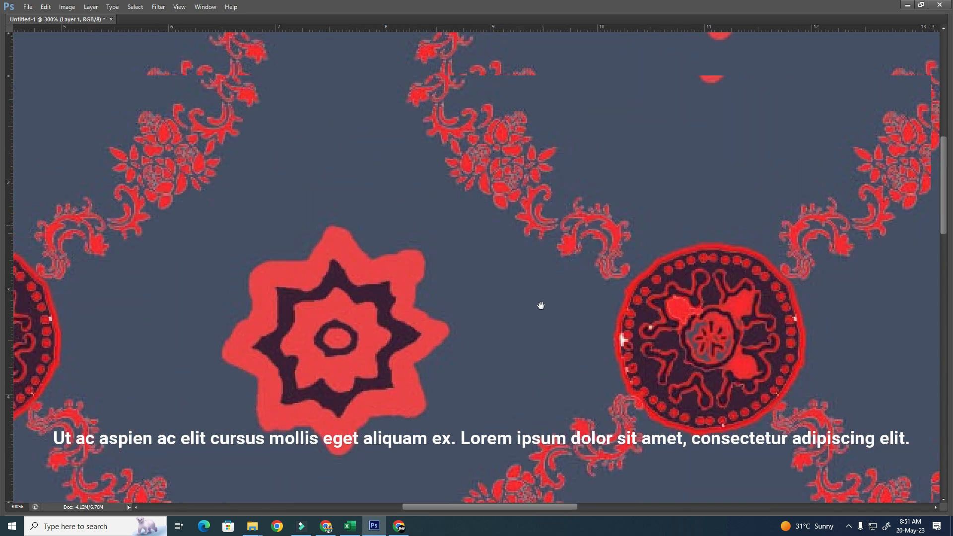
pyautogui.scroll(3, 540, 305)
pyautogui.moveTo(565, 377)
pyautogui.mouseDown()
pyautogui.moveTo(596, 209)
pyautogui.moveTo(382, 164)
pyautogui.moveTo(547, 377)
pyautogui.mouseUp()
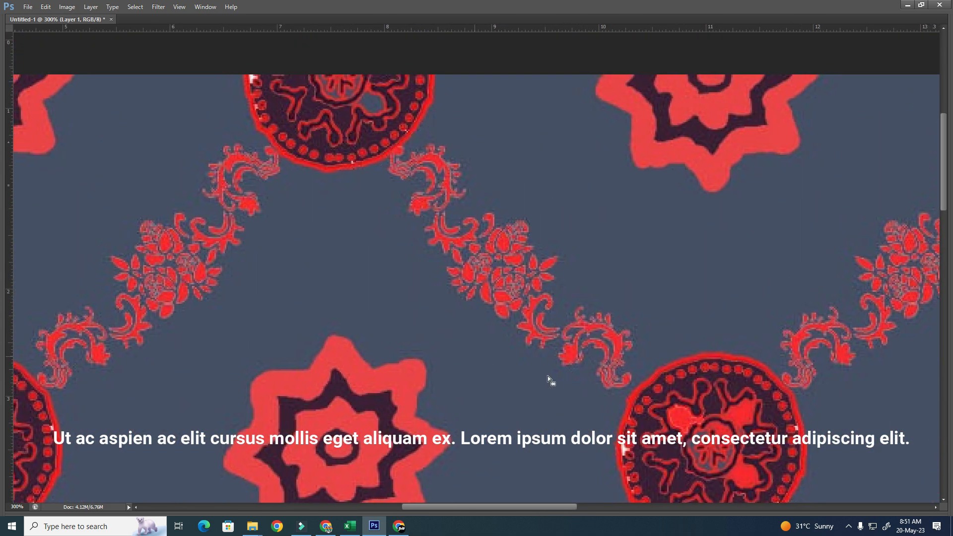
pyautogui.moveTo(433, 193); pyautogui.dragTo(374, 188)
pyautogui.hotkey('ctrl', 'd')
pyautogui.moveTo(540, 213)
pyautogui.mouseDown()
pyautogui.moveTo(432, 120)
pyautogui.moveTo(321, 160)
pyautogui.moveTo(453, 362)
pyautogui.moveTo(585, 277)
pyautogui.moveTo(567, 315)
pyautogui.moveTo(511, 297)
pyautogui.mouseUp()
pyautogui.hotkey('ctrl', 'd')
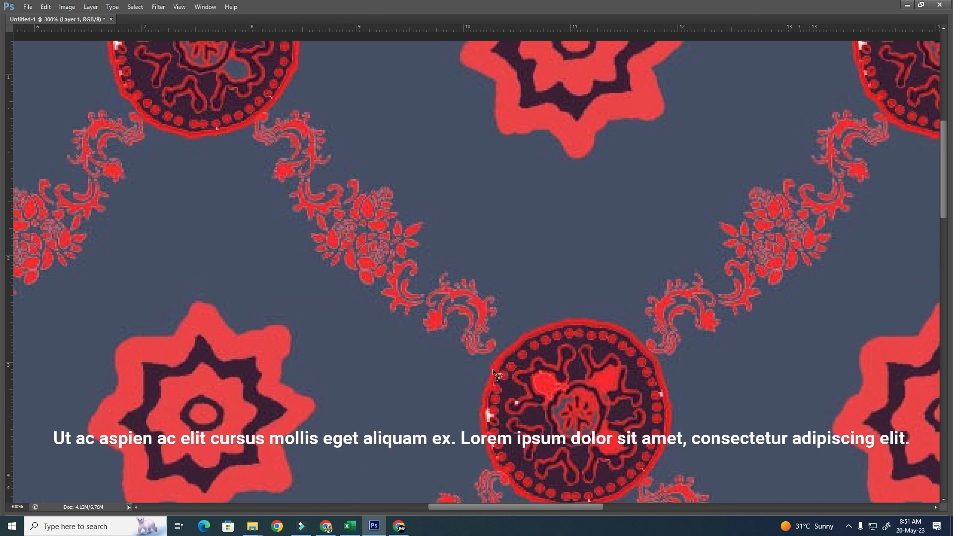
# Step: Mark several spots along the floral garland between two medallions with freehand selections, and review the whole pattern at 100 percent
pyautogui.moveTo(293, 90); pyautogui.dragTo(280, 88)
pyautogui.moveTo(490, 276); pyautogui.dragTo(488, 279)
pyautogui.moveTo(405, 252); pyautogui.dragTo(402, 252)
pyautogui.moveTo(410, 278)
pyautogui.mouseDown()
pyautogui.moveTo(326, 294)
pyautogui.moveTo(413, 289)
pyautogui.mouseUp()
pyautogui.moveTo(296, 215); pyautogui.dragTo(296, 235)
pyautogui.moveTo(422, 281); pyautogui.dragTo(527, 321)
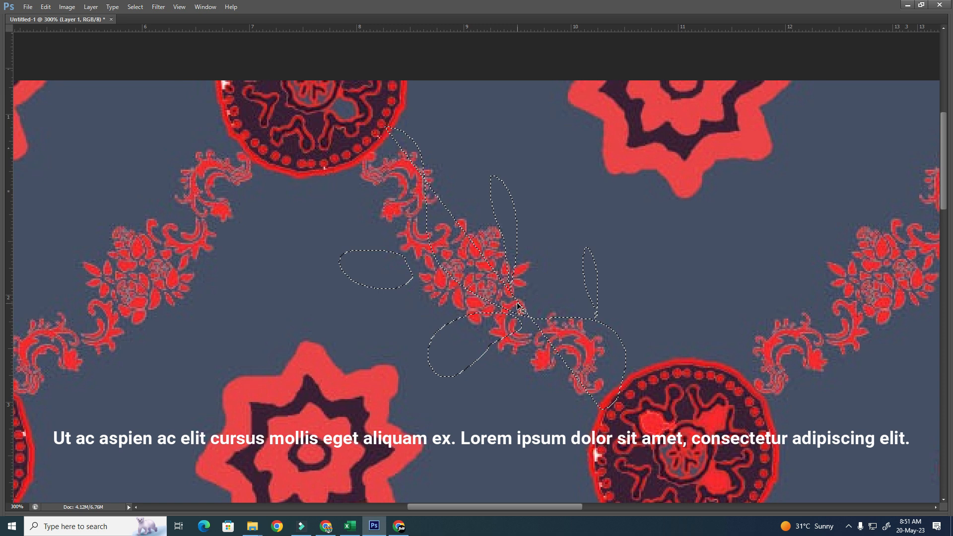
pyautogui.hotkey('ctrl', '-')
pyautogui.hotkey('ctrl', '-')
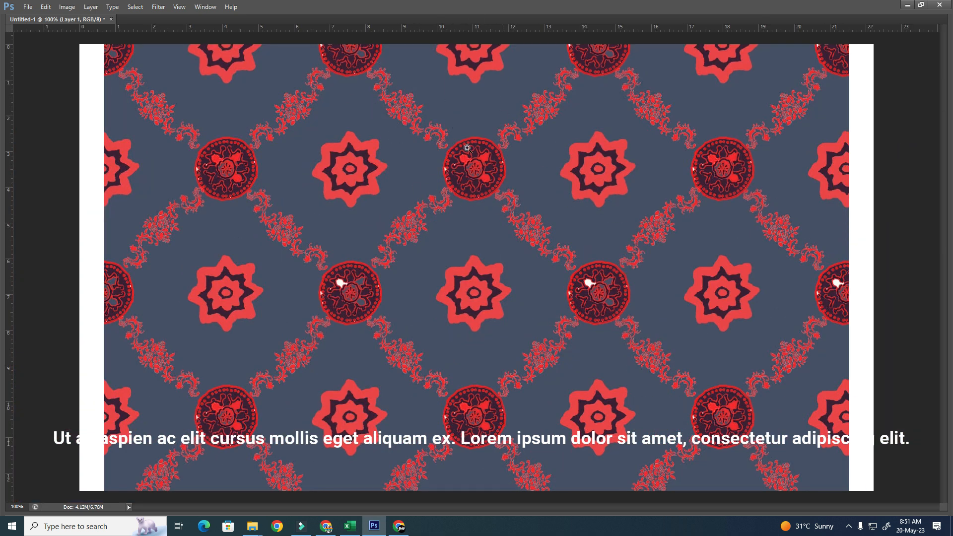
# Step: Outline the diagonal floral garland rising from the medallion with the white patch to the medallion in the row above
pyautogui.scroll(3, 438, 264)
pyautogui.moveTo(348, 347)
pyautogui.mouseDown()
pyautogui.moveTo(412, 373)
pyautogui.moveTo(511, 266)
pyautogui.mouseUp()
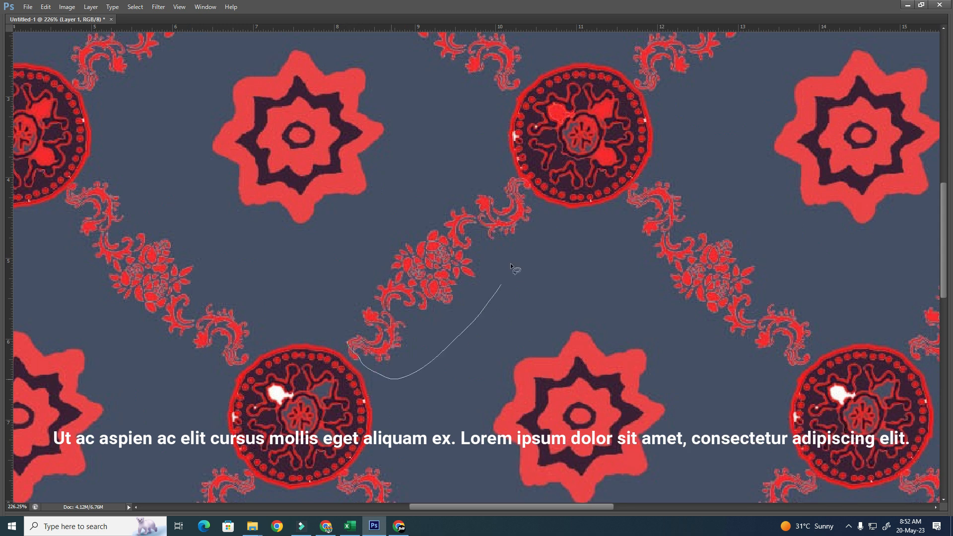
pyautogui.moveTo(517, 173)
pyautogui.mouseDown()
pyautogui.moveTo(427, 213)
pyautogui.moveTo(356, 298)
pyautogui.moveTo(348, 349)
pyautogui.mouseUp()
pyautogui.click(539, 194)
pyautogui.moveTo(540, 170)
pyautogui.mouseDown()
pyautogui.moveTo(516, 227)
pyautogui.moveTo(553, 194)
pyautogui.moveTo(300, 351)
pyautogui.moveTo(344, 366)
pyautogui.moveTo(318, 344)
pyautogui.moveTo(360, 337)
pyautogui.mouseUp()
pyautogui.click(521, 122)
pyautogui.moveTo(516, 175)
pyautogui.mouseDown()
pyautogui.moveTo(351, 319)
pyautogui.moveTo(437, 376)
pyautogui.moveTo(513, 172)
pyautogui.mouseUp()
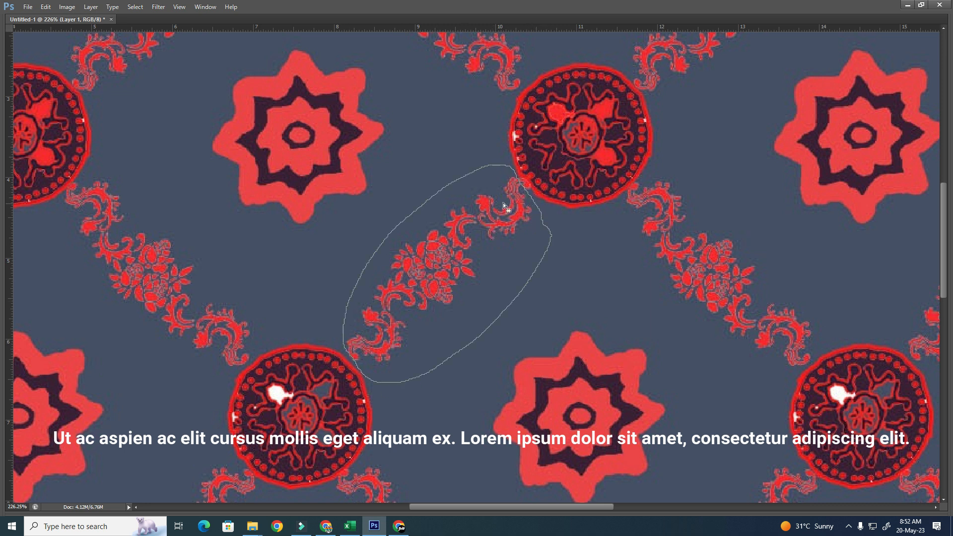
# Step: Mark how both ends of the diagonal garland meet the medallions with freehand selections, and undo the last selection
pyautogui.click(326, 267)
pyautogui.moveTo(370, 406)
pyautogui.mouseDown()
pyautogui.moveTo(368, 321)
pyautogui.moveTo(393, 284)
pyautogui.moveTo(443, 257)
pyautogui.mouseUp()
pyautogui.moveTo(528, 232); pyautogui.dragTo(549, 202)
pyautogui.moveTo(290, 347)
pyautogui.mouseDown()
pyautogui.moveTo(420, 356)
pyautogui.moveTo(452, 288)
pyautogui.mouseUp()
pyautogui.moveTo(503, 183); pyautogui.dragTo(505, 184)
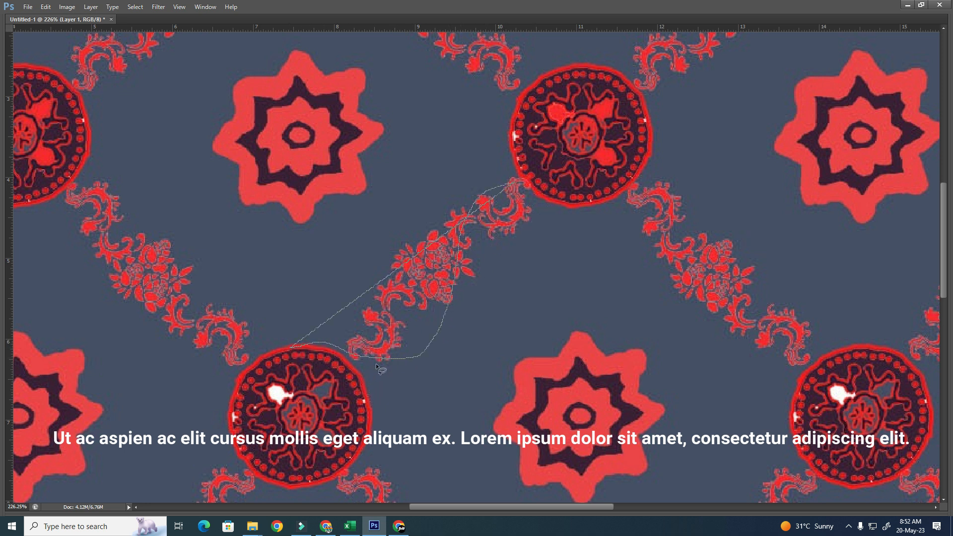
pyautogui.moveTo(301, 275)
pyautogui.mouseDown()
pyautogui.moveTo(400, 246)
pyautogui.moveTo(187, 95)
pyautogui.moveTo(278, 284)
pyautogui.mouseUp()
pyautogui.click(512, 176)
pyautogui.hotkey('ctrl', 'z')
pyautogui.hotkey('ctrl', '-')
pyautogui.hotkey('ctrl', '-')
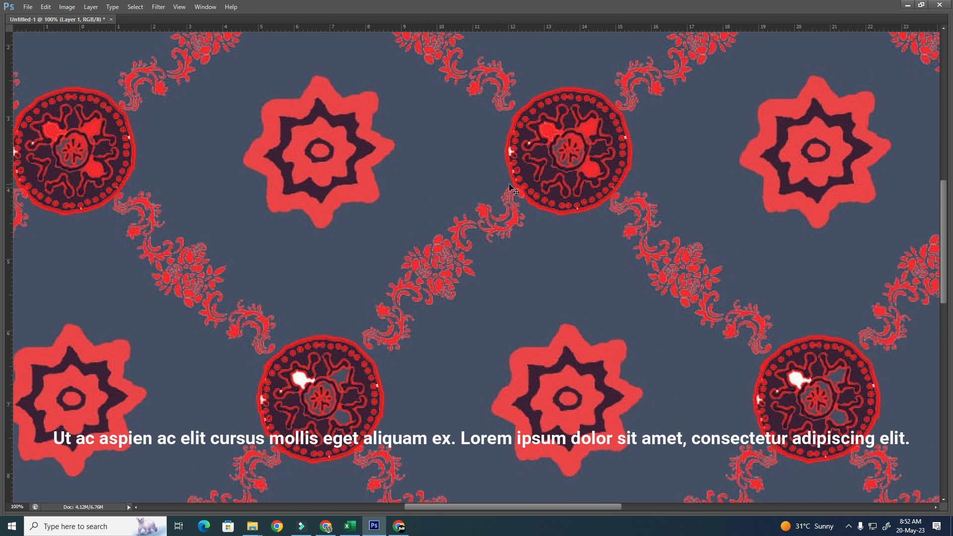
# Step: Mark the white patch inside the medallion with a freehand selection, and examine that motif enlarged
pyautogui.moveTo(286, 209)
pyautogui.mouseDown()
pyautogui.moveTo(466, 355)
pyautogui.moveTo(471, 396)
pyautogui.mouseUp()
pyautogui.moveTo(384, 195); pyautogui.dragTo(380, 197)
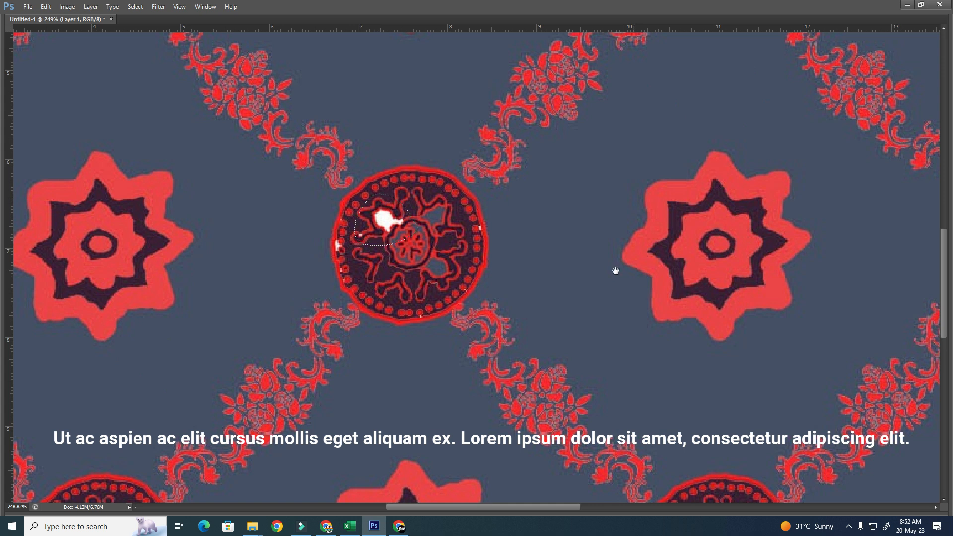
pyautogui.moveTo(615, 270); pyautogui.dragTo(554, 248)
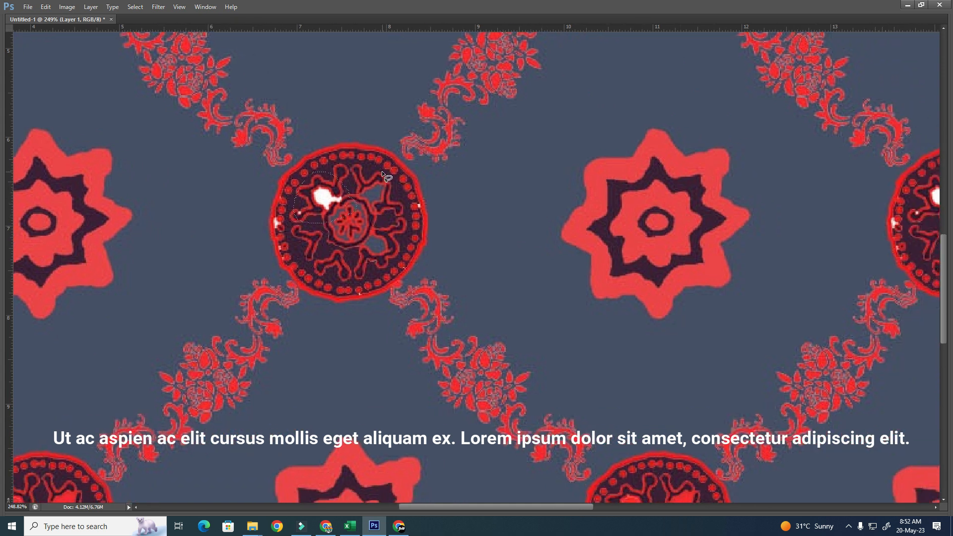
pyautogui.hotkey('ctrl', '-')
pyautogui.hotkey('ctrl', '-')
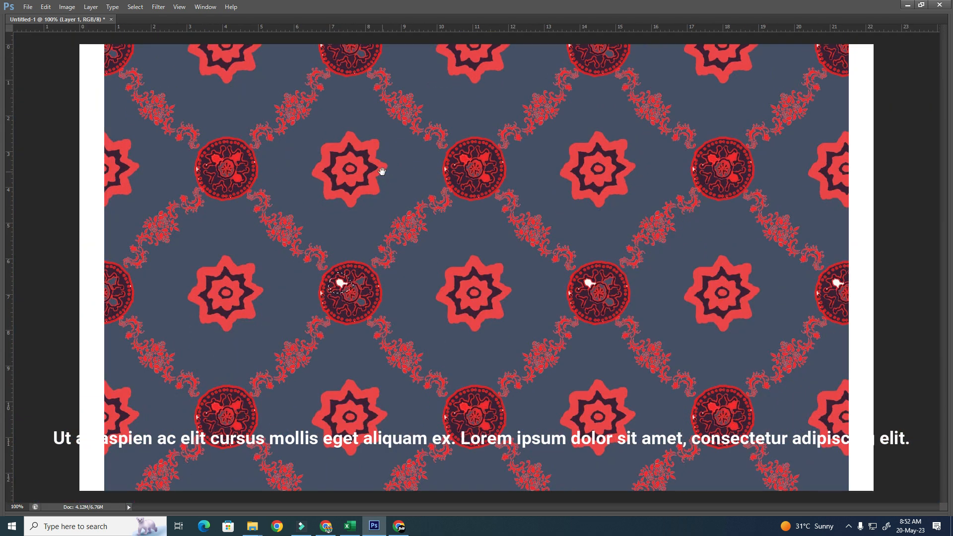
# Step: Outline the medallion in the row above at enlarged view, and compare it with the other medallions across the whole pattern
pyautogui.moveTo(364, 105); pyautogui.dragTo(560, 294)
pyautogui.moveTo(417, 197)
pyautogui.mouseDown()
pyautogui.moveTo(454, 133)
pyautogui.moveTo(438, 172)
pyautogui.mouseUp()
pyautogui.moveTo(576, 177)
pyautogui.mouseDown()
pyautogui.moveTo(608, 177)
pyautogui.moveTo(363, 189)
pyautogui.moveTo(451, 270)
pyautogui.mouseUp()
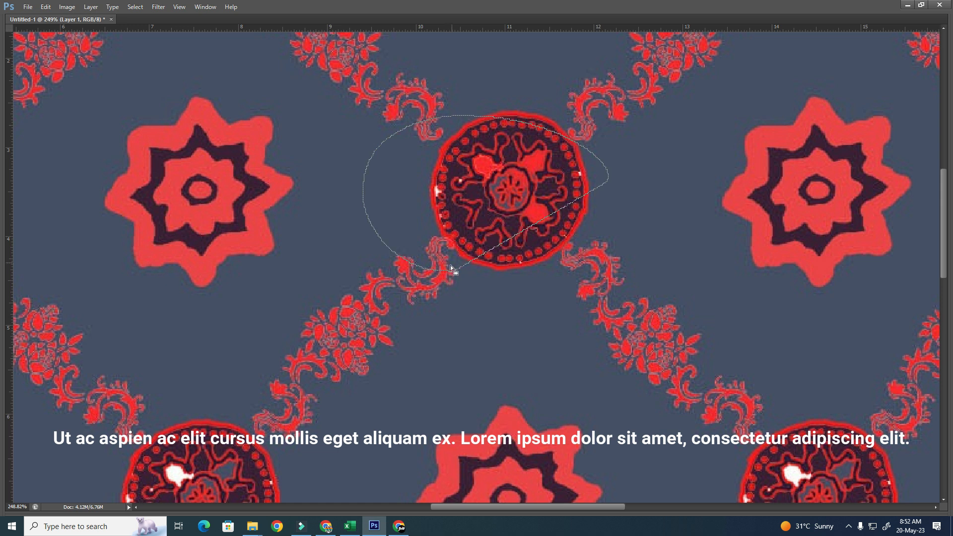
pyautogui.hotkey('ctrl', '-')
pyautogui.hotkey('ctrl', '-')
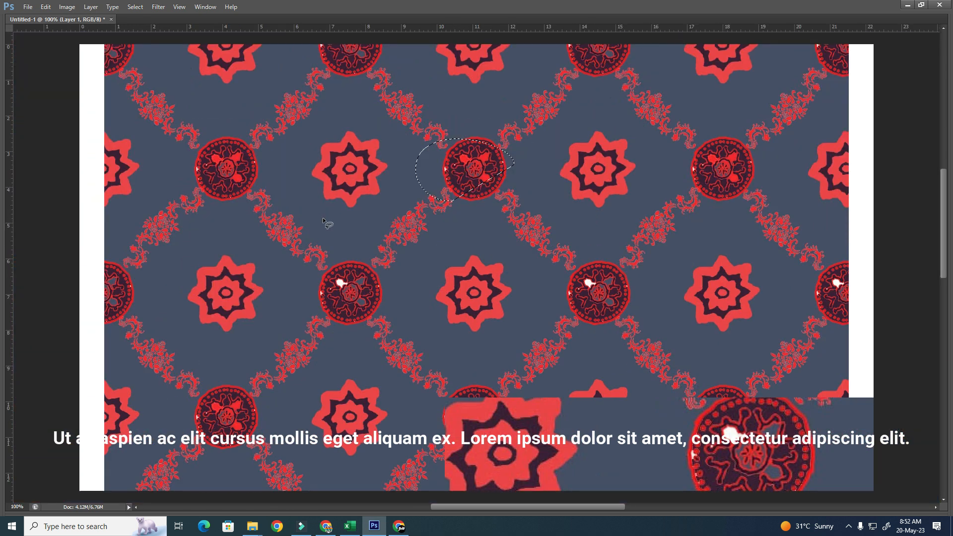
pyautogui.hotkey('ctrl', '-')
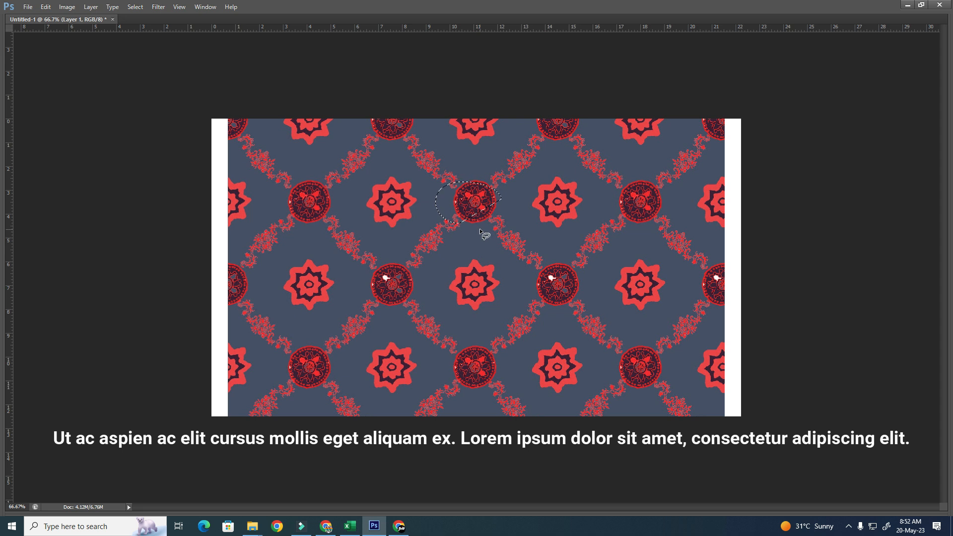
# Step: Dismiss the selection warning, and outline the floral garland descending to the medallion with the white patch
pyautogui.moveTo(409, 257); pyautogui.dragTo(449, 277)
pyautogui.moveTo(559, 251)
pyautogui.mouseDown()
pyautogui.moveTo(610, 298)
pyautogui.moveTo(599, 261)
pyautogui.mouseUp()
pyautogui.moveTo(259, 146); pyautogui.dragTo(259, 150)
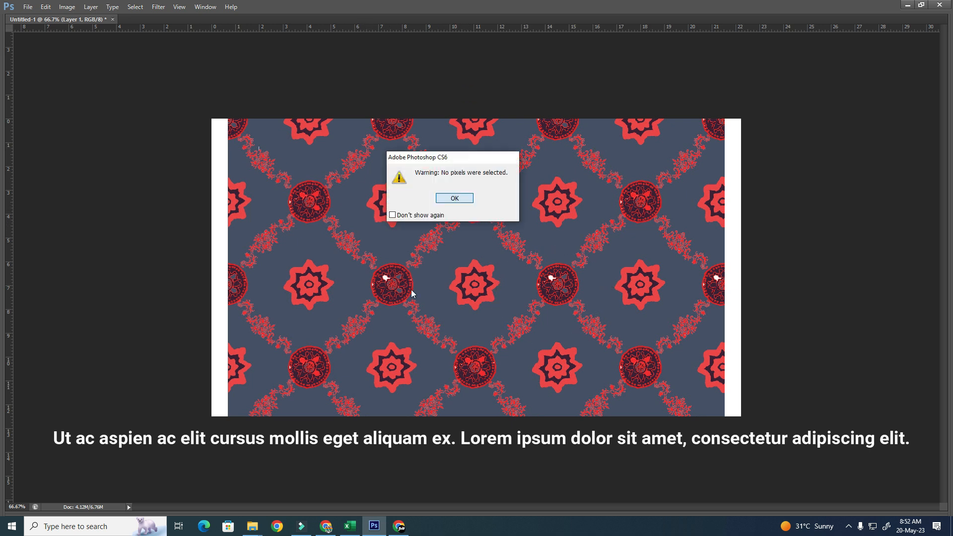
pyautogui.press('Return')
pyautogui.moveTo(380, 134); pyautogui.dragTo(665, 356)
pyautogui.moveTo(486, 271); pyautogui.dragTo(381, 262)
pyautogui.moveTo(381, 308)
pyautogui.mouseDown()
pyautogui.moveTo(400, 322)
pyautogui.moveTo(382, 209)
pyautogui.moveTo(297, 218)
pyautogui.moveTo(365, 305)
pyautogui.mouseUp()
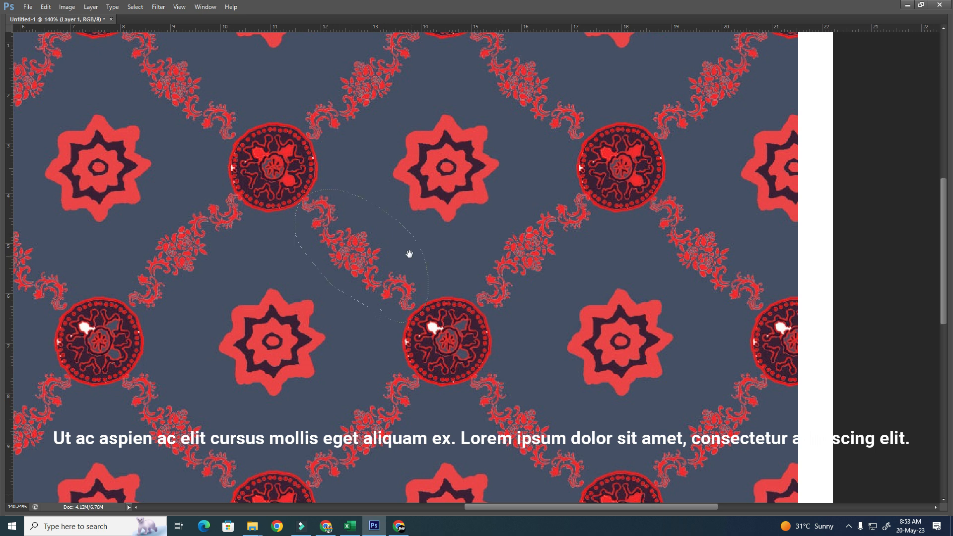
# Step: Outline the medallion with the white patch and the surrounding stars and garlands with freehand selections to study the layout
pyautogui.moveTo(410, 254); pyautogui.dragTo(319, 202)
pyautogui.moveTo(430, 293)
pyautogui.mouseDown()
pyautogui.moveTo(272, 289)
pyautogui.moveTo(426, 324)
pyautogui.mouseUp()
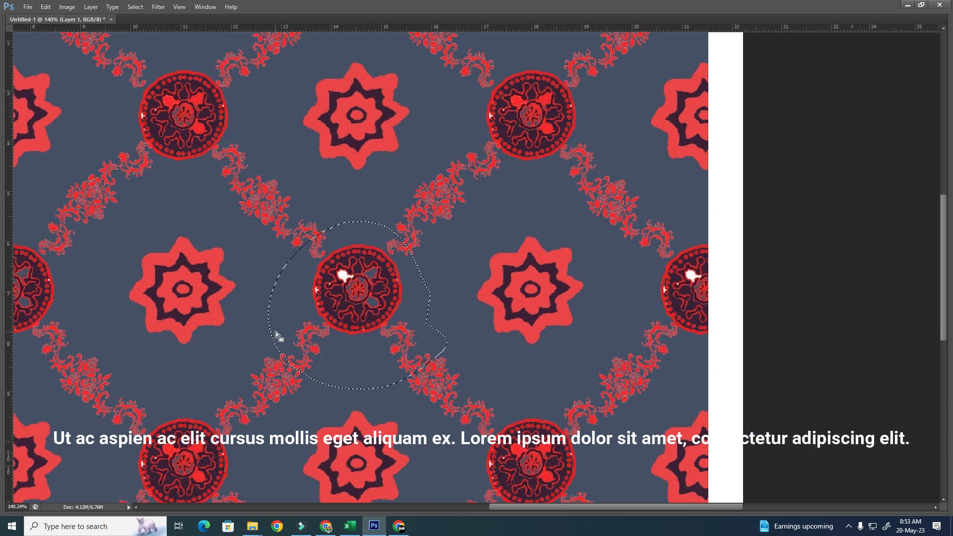
pyautogui.moveTo(383, 167)
pyautogui.mouseDown()
pyautogui.moveTo(366, 146)
pyautogui.moveTo(367, 388)
pyautogui.moveTo(380, 144)
pyautogui.mouseUp()
pyautogui.moveTo(317, 111)
pyautogui.mouseDown()
pyautogui.moveTo(184, 121)
pyautogui.moveTo(144, 240)
pyautogui.moveTo(283, 394)
pyautogui.moveTo(410, 281)
pyautogui.moveTo(267, 107)
pyautogui.mouseUp()
pyautogui.hotkey('ctrl', 'd')
pyautogui.moveTo(330, 298); pyautogui.dragTo(430, 311)
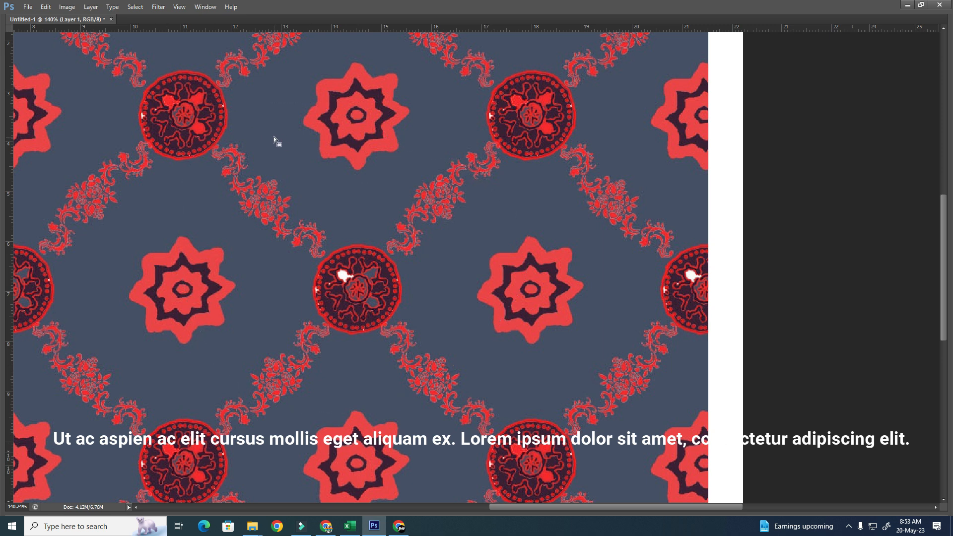
pyautogui.moveTo(254, 139); pyautogui.dragTo(207, 198)
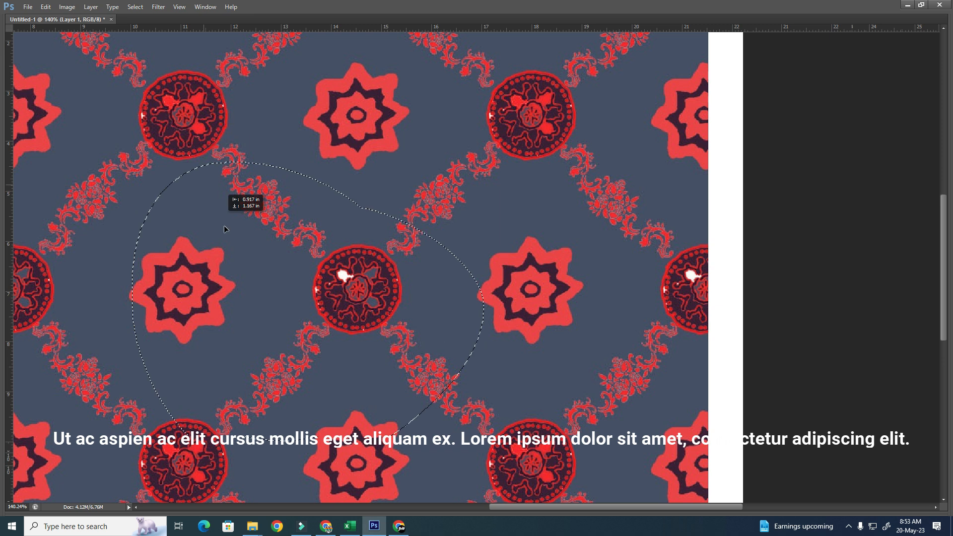
pyautogui.moveTo(259, 126)
pyautogui.mouseDown()
pyautogui.moveTo(250, 318)
pyautogui.moveTo(392, 191)
pyautogui.mouseUp()
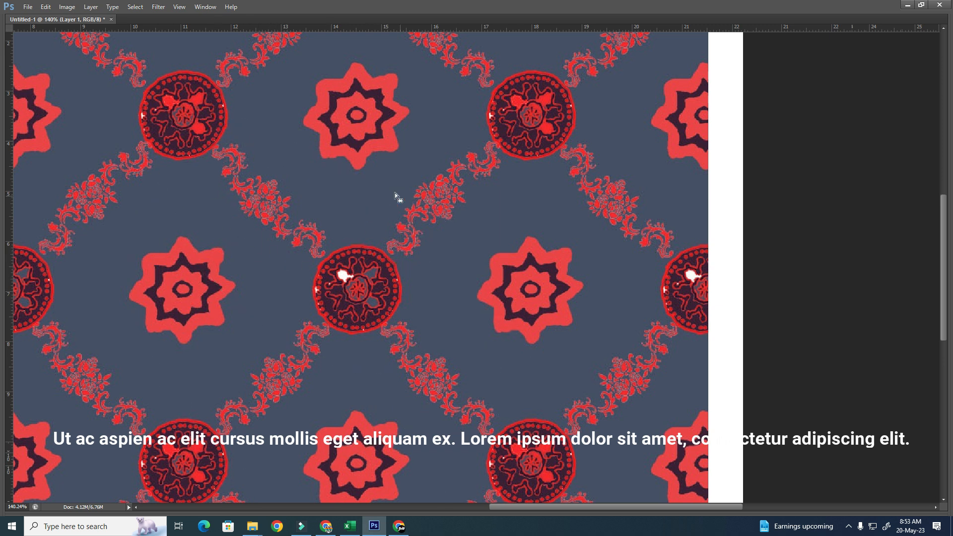
# Step: Switch back to WhatsApp Web and compare the shared red block print with the neighbouring navy and red medallion print
pyautogui.hotkey('alt', 'Tab')
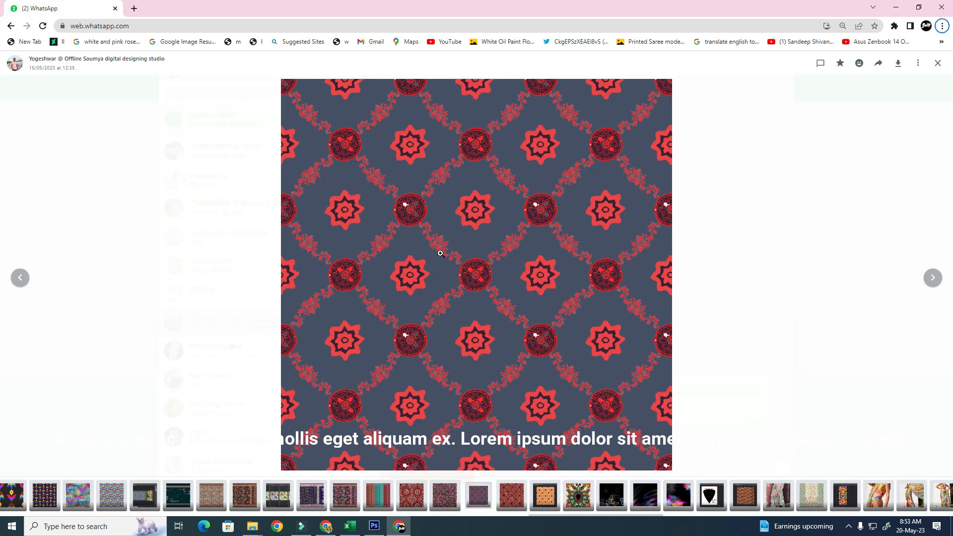
pyautogui.press('Left')
pyautogui.click(416, 497)
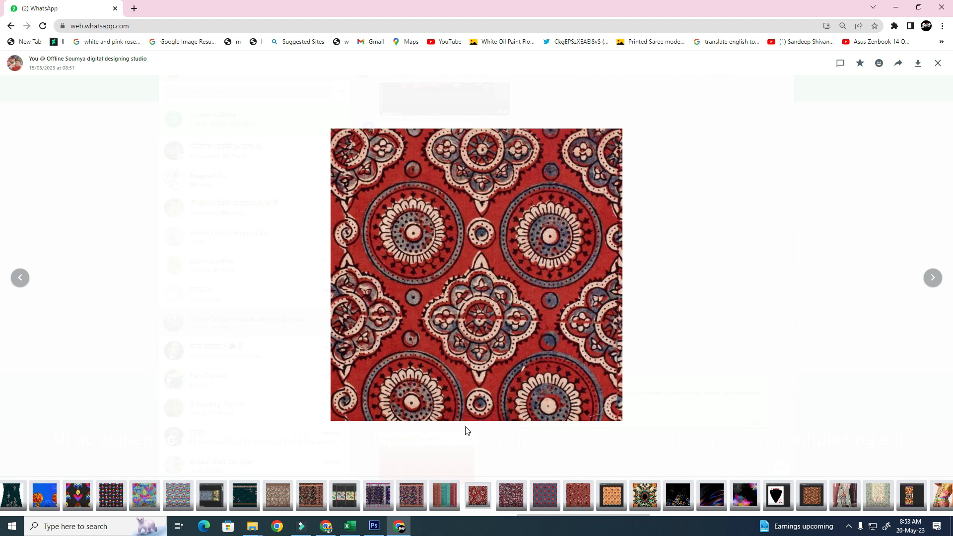
pyautogui.press('Right')
pyautogui.press('Right')
pyautogui.press('Left')
pyautogui.press('Left')
pyautogui.press('Right')
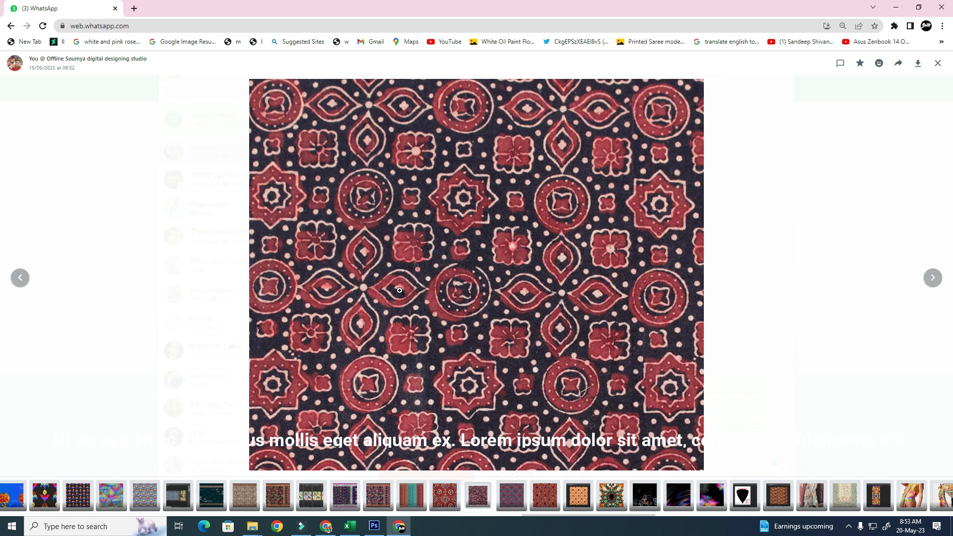
# Step: Go back through the shared designs to the navy paisley saree with the orange floral border and examine it at enlarged view
pyautogui.press('Left')
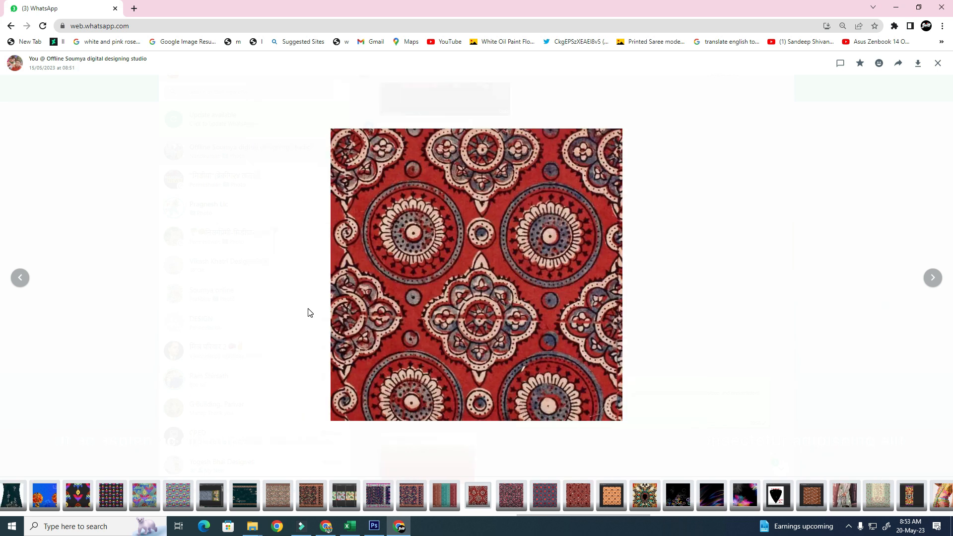
pyautogui.press('Left')
pyautogui.press('Left')
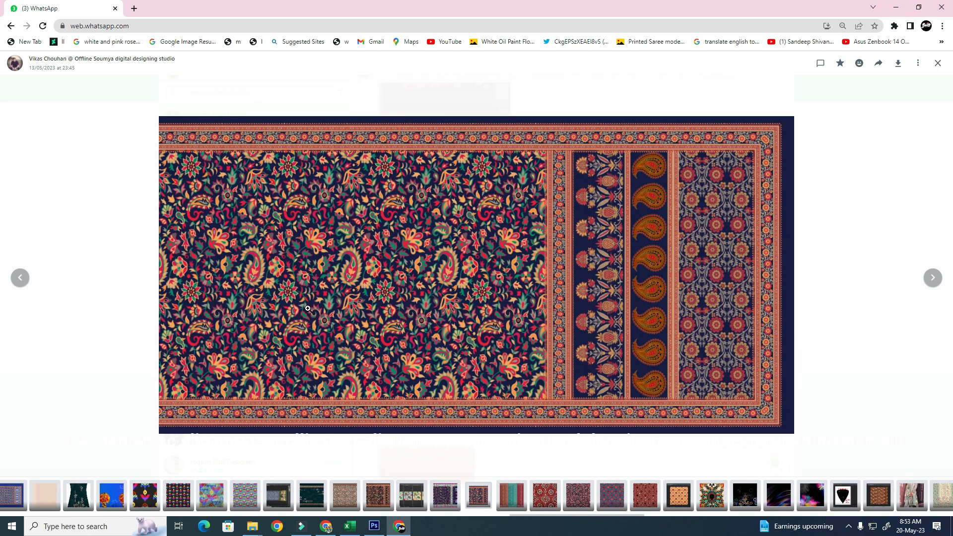
pyautogui.press('Left')
pyautogui.press('Right')
pyautogui.click(419, 289)
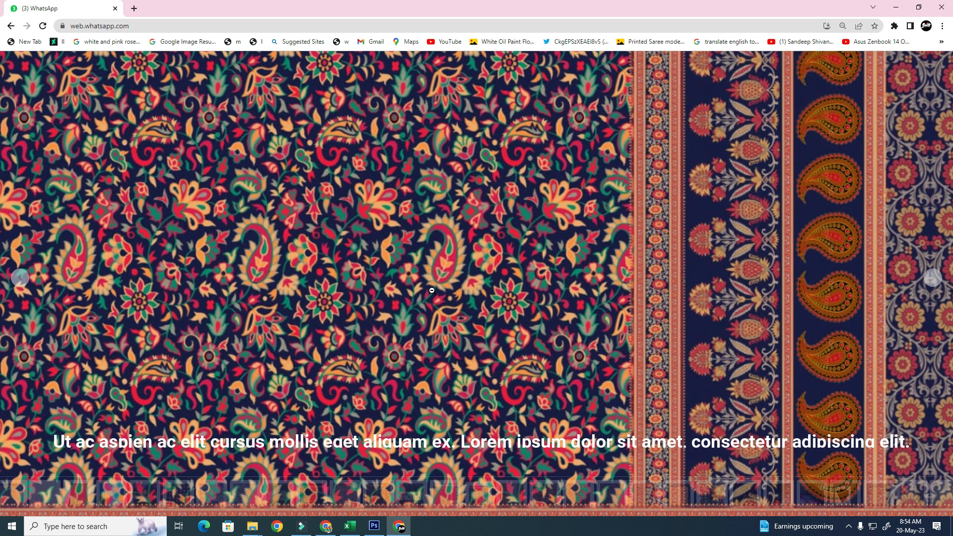
pyautogui.rightClick(456, 275)
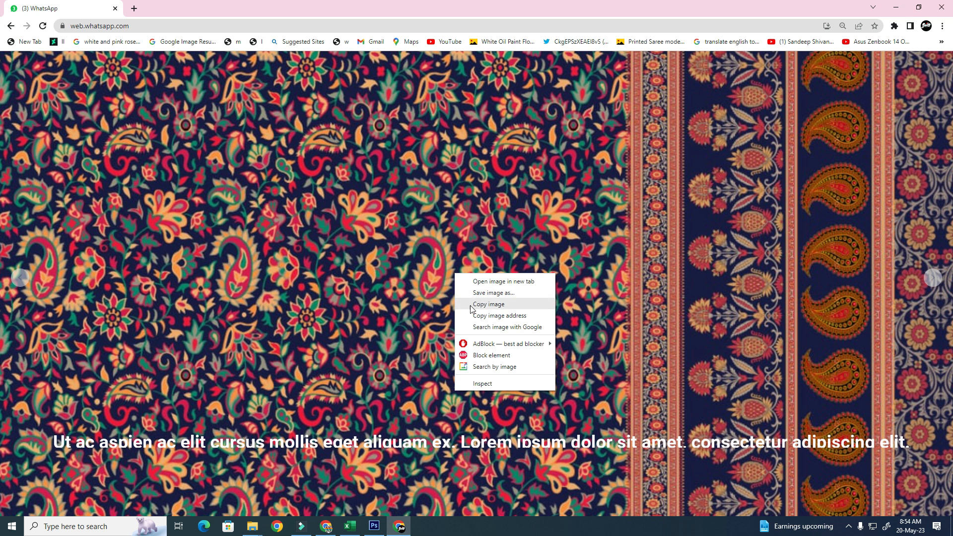
pyautogui.click(342, 322)
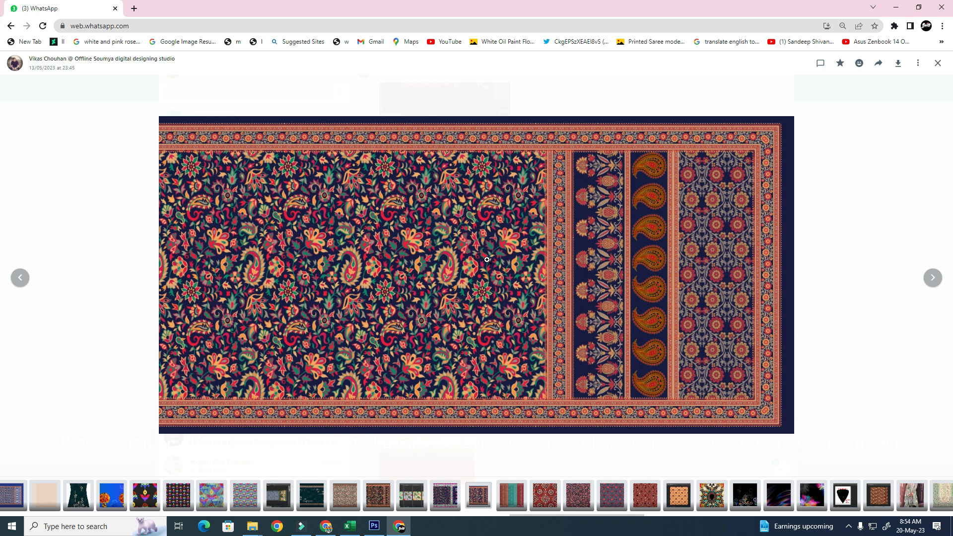
# Step: Compare the navy paisley saree with the neighbouring magenta-edged saree that has two peacocks on its end panel
pyautogui.press('Left')
pyautogui.press('Left')
pyautogui.press('Right')
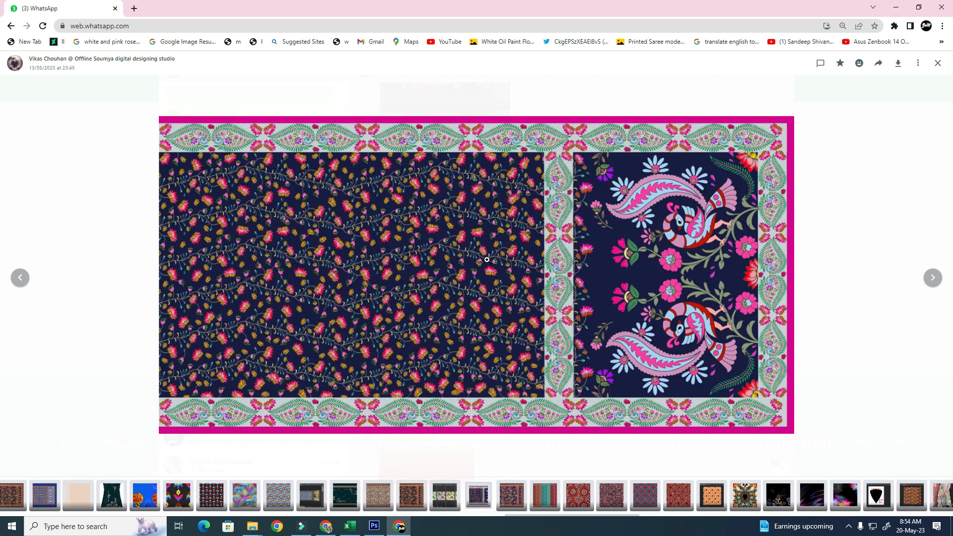
pyautogui.press('Right')
pyautogui.press('Left')
pyautogui.press('Right')
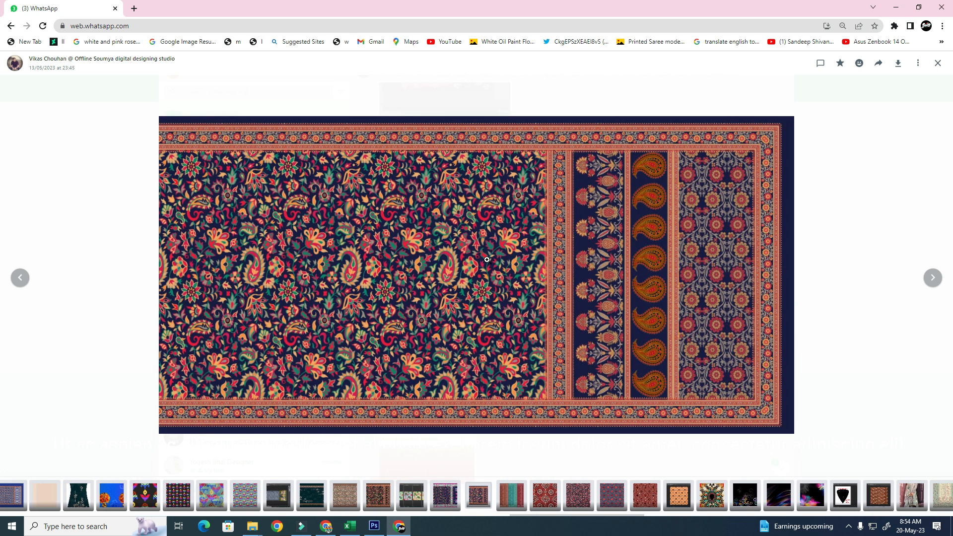
pyautogui.press('Left')
pyautogui.press('Right')
pyautogui.press('Left')
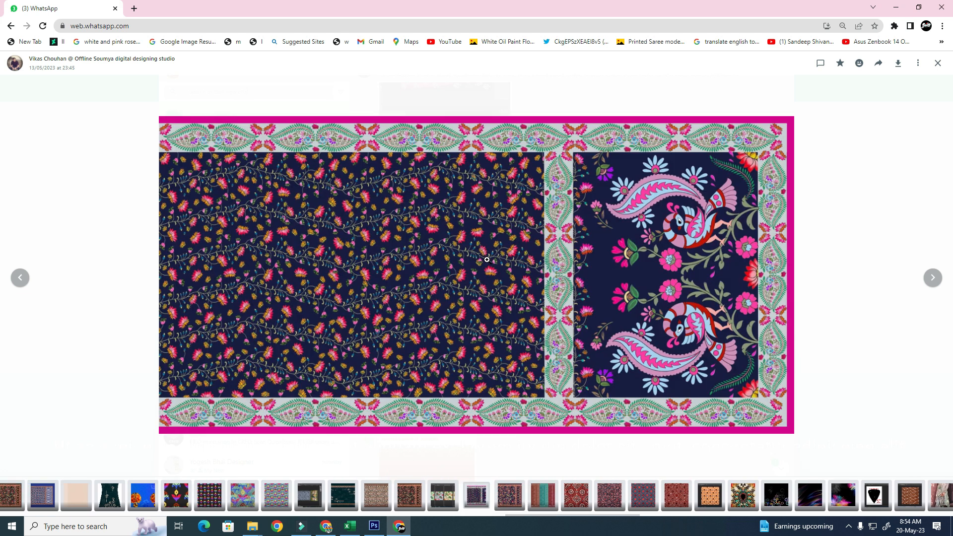
pyautogui.press('Right')
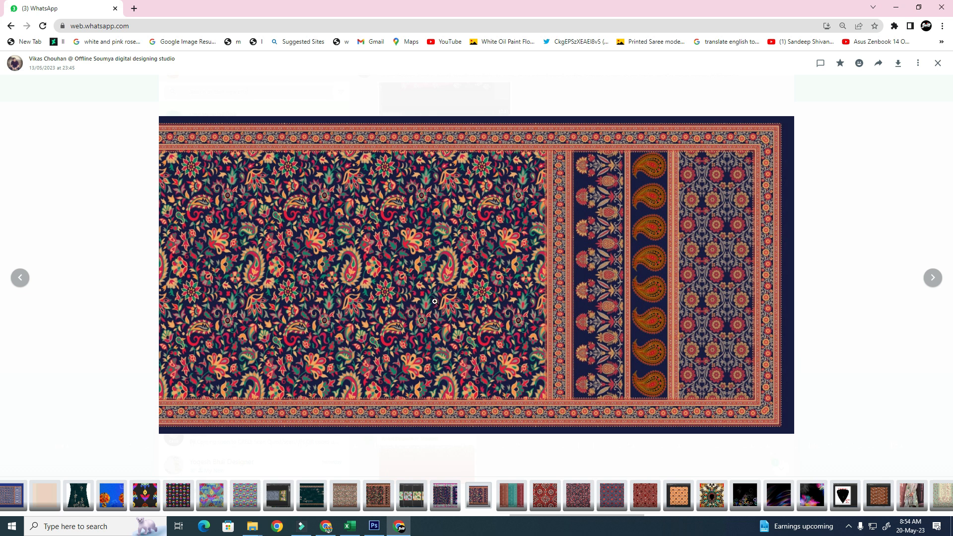
pyautogui.press('Left')
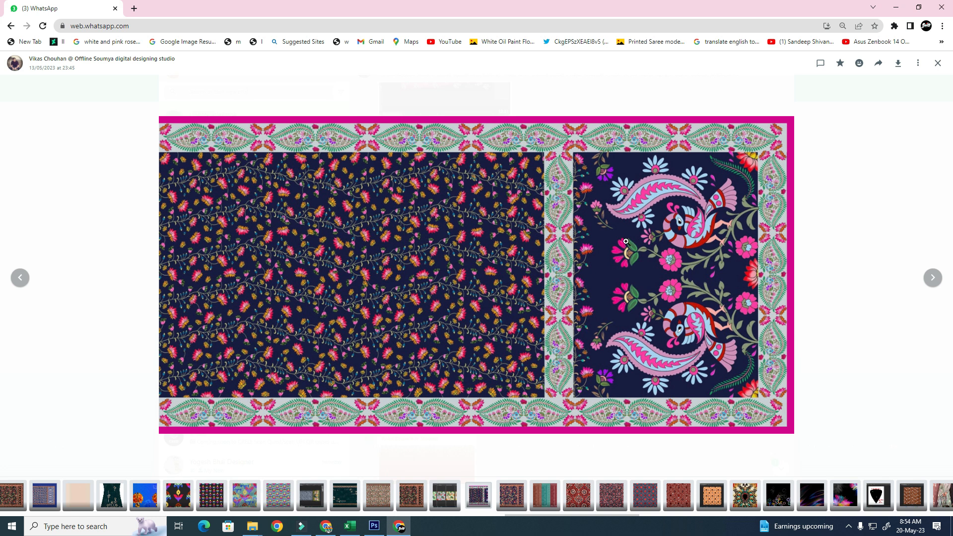
# Step: Look through the earlier shared designs, from the four rose print colourways to the repeating ikat flower print on teal
pyautogui.press('Left')
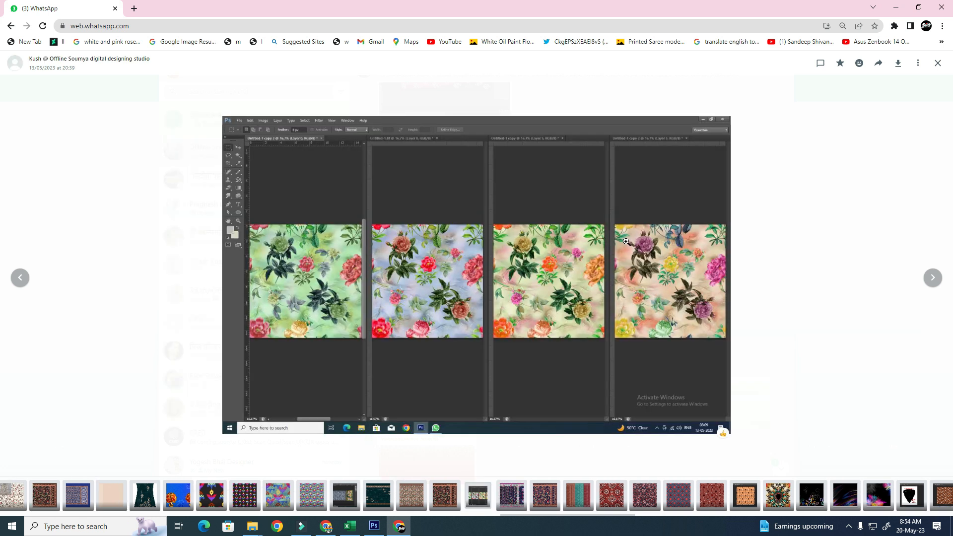
pyautogui.press('Left')
pyautogui.press('Left')
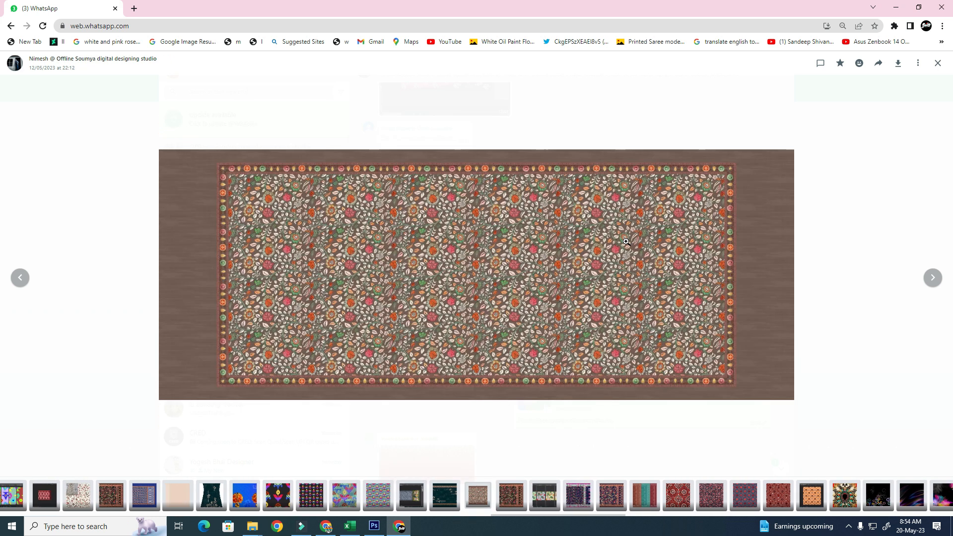
pyautogui.press('Left')
pyautogui.press('Right')
pyautogui.press('Left')
pyautogui.press('Left')
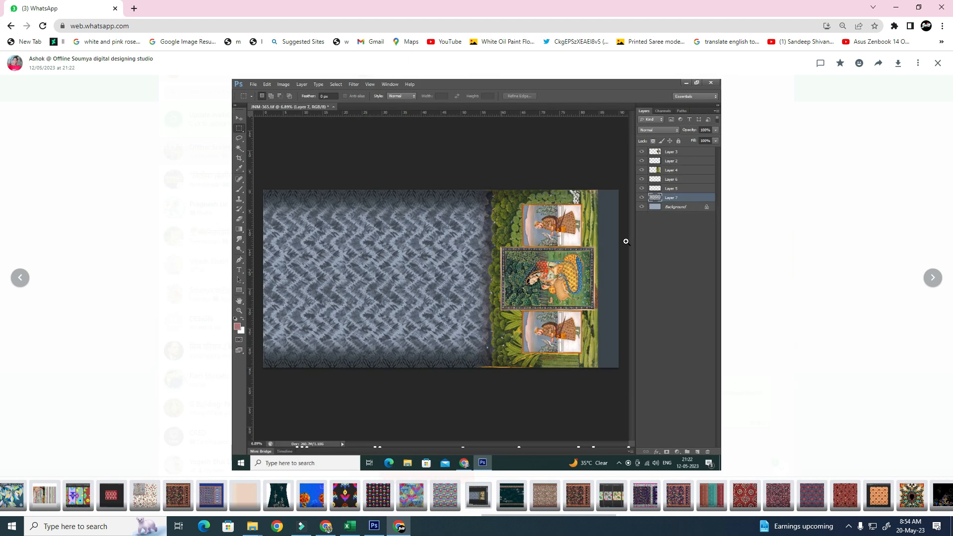
pyautogui.press('Left')
pyautogui.press('Left')
pyautogui.press('Right')
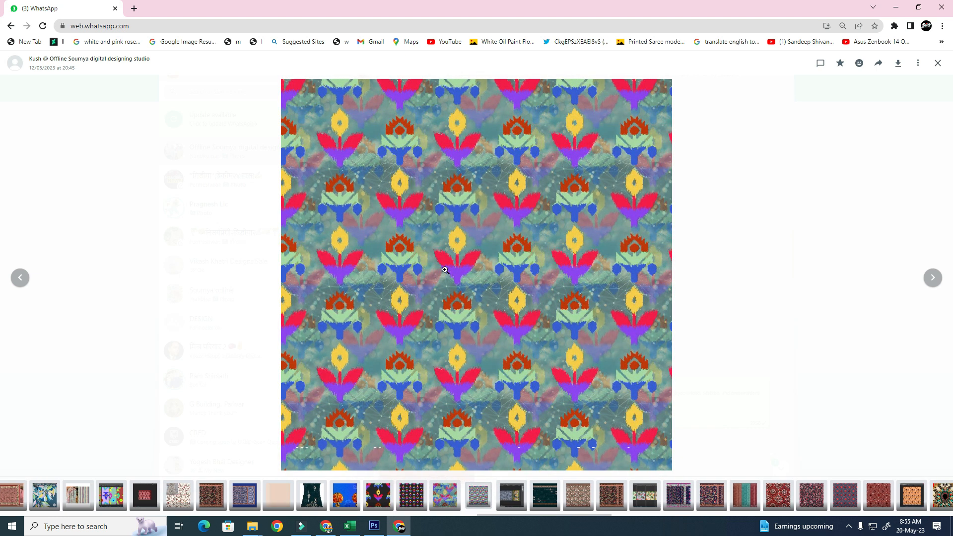
# Step: Examine the teal ikat flower print at enlarged view and compare it with its close-up and dark-background versions
pyautogui.click(481, 300)
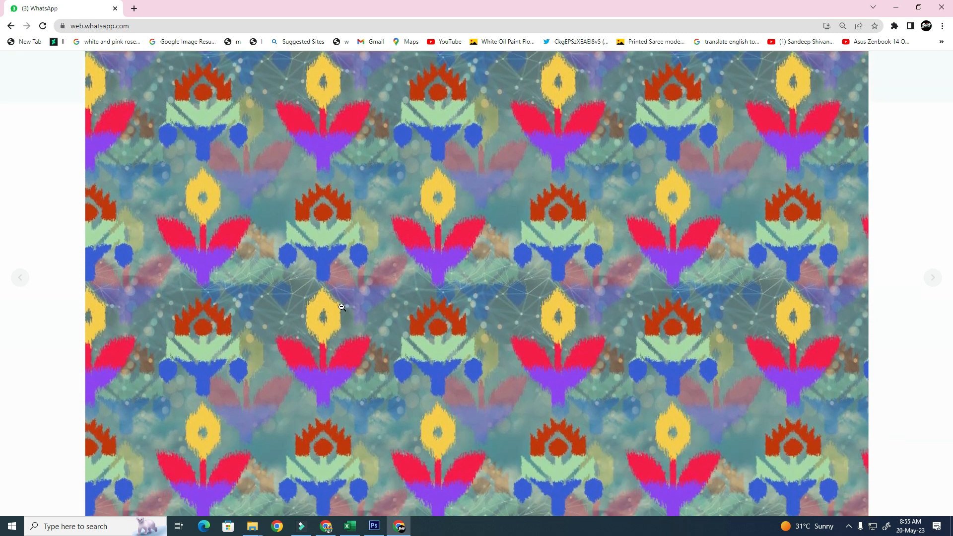
pyautogui.click(345, 306)
pyautogui.press('Left')
pyautogui.press('Left')
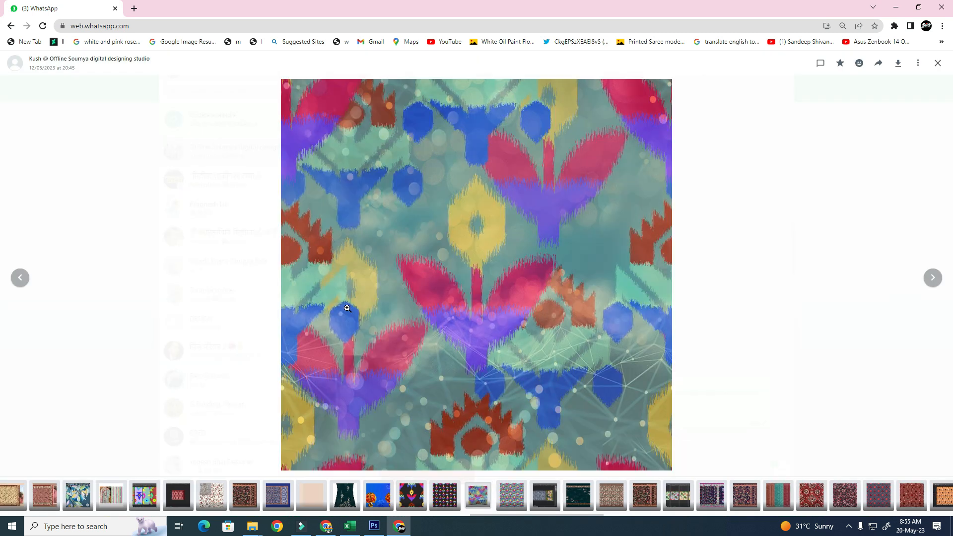
pyautogui.click(347, 308)
pyautogui.click(347, 308)
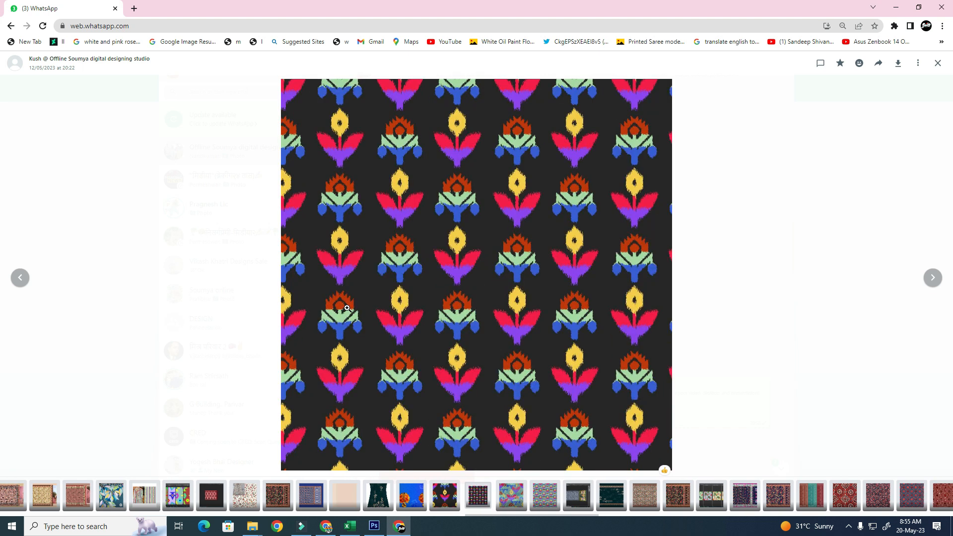
pyautogui.click(347, 308)
# Step: Open the blue-to-magenta saree with the golden flower vases and copy its image
pyautogui.press('Left')
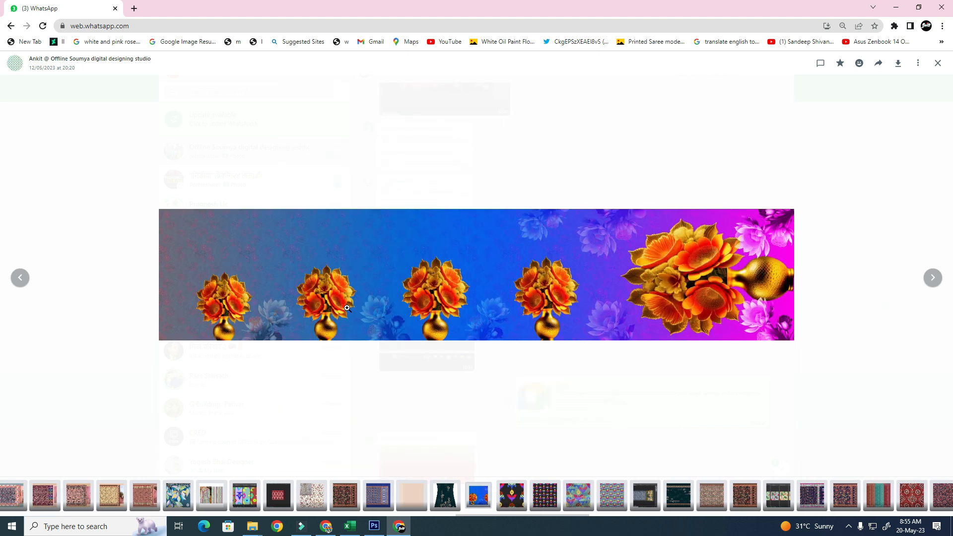
pyautogui.rightClick(575, 280)
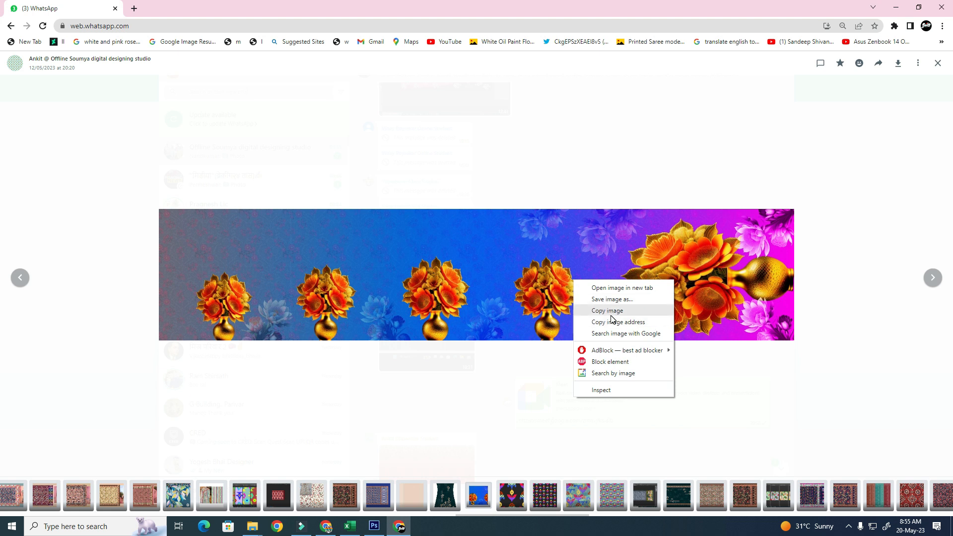
pyautogui.click(614, 313)
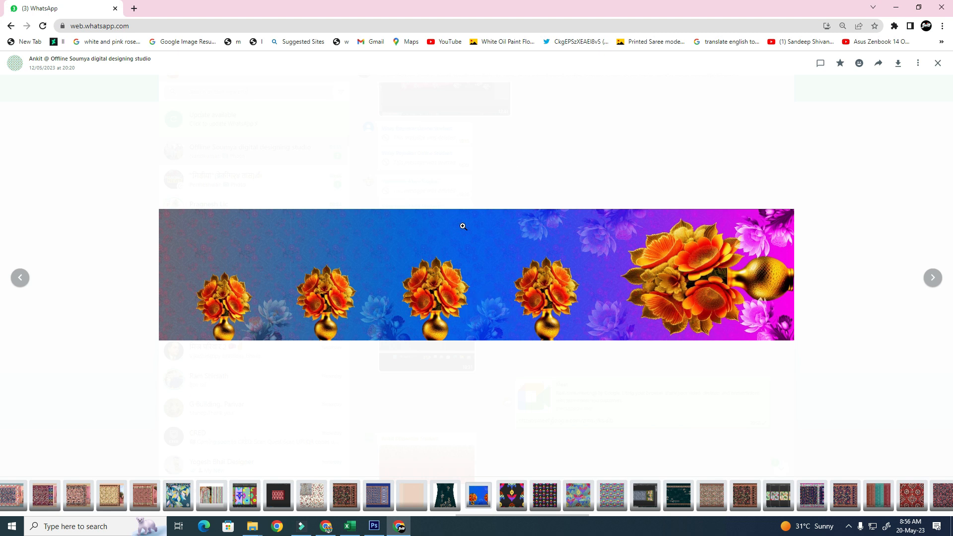
# Step: Go back to the saree with painted blossom branches and compare it with the neighbouring green mandala and magnolia saree
pyautogui.press('Left')
pyautogui.press('Left')
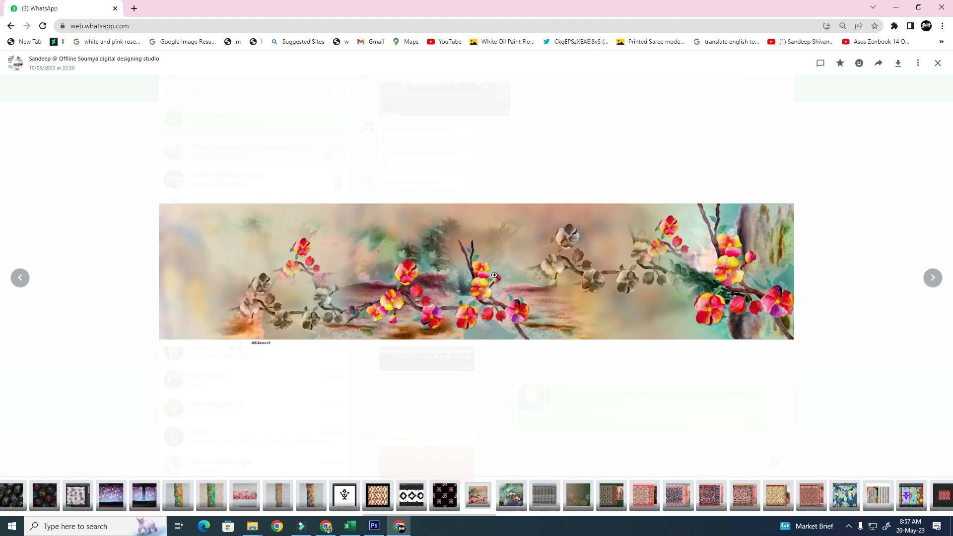
pyautogui.press('Right')
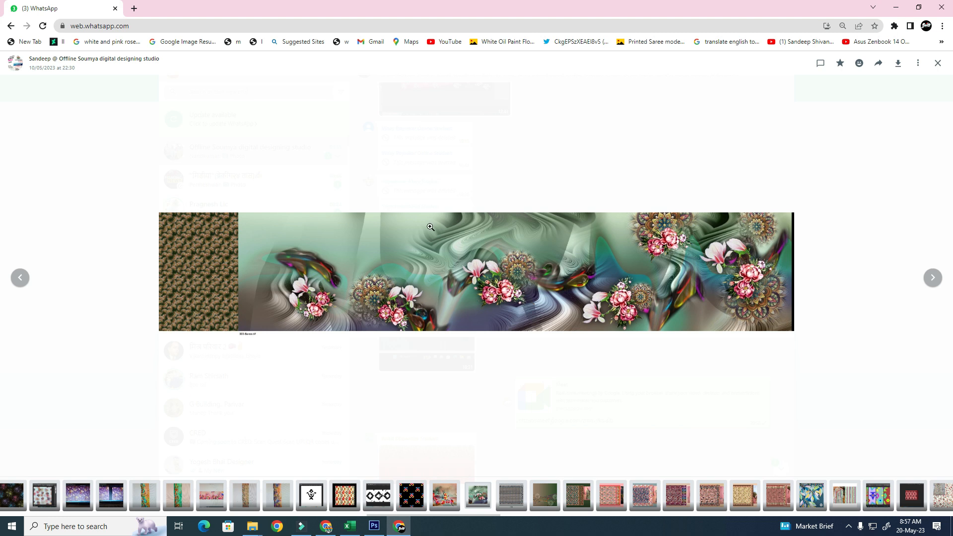
pyautogui.press('Right')
pyautogui.press('Left')
pyautogui.press('Left')
pyautogui.press('Right')
pyautogui.press('Left')
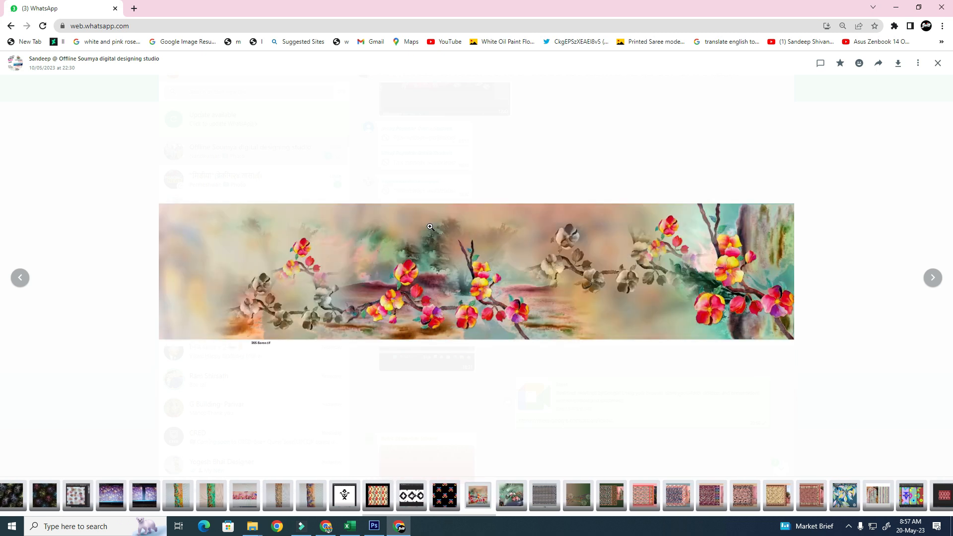
# Step: Examine the blossom-branch saree repeatedly at enlarged and full view, checking the branches, faded flowers and painted background
pyautogui.click(633, 274)
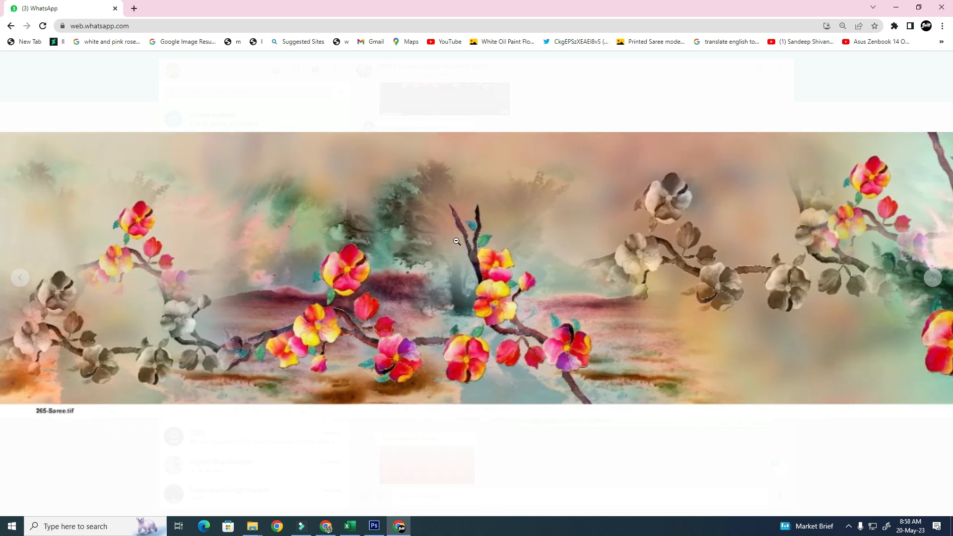
pyautogui.click(462, 246)
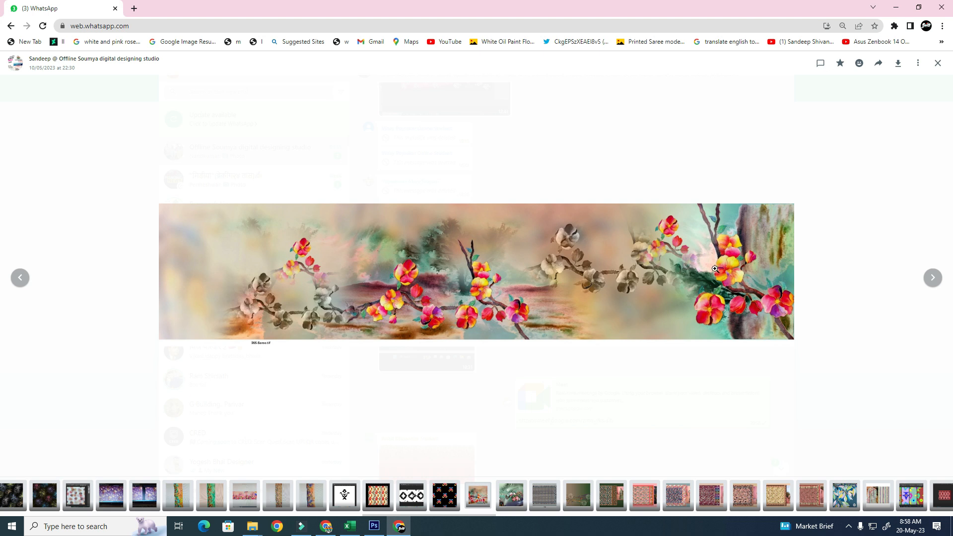
pyautogui.click(747, 290)
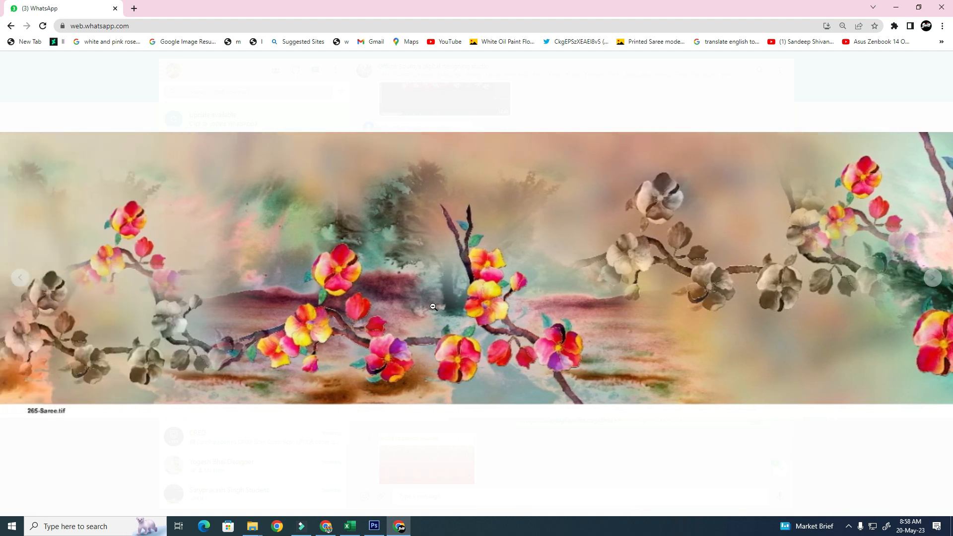
pyautogui.click(447, 294)
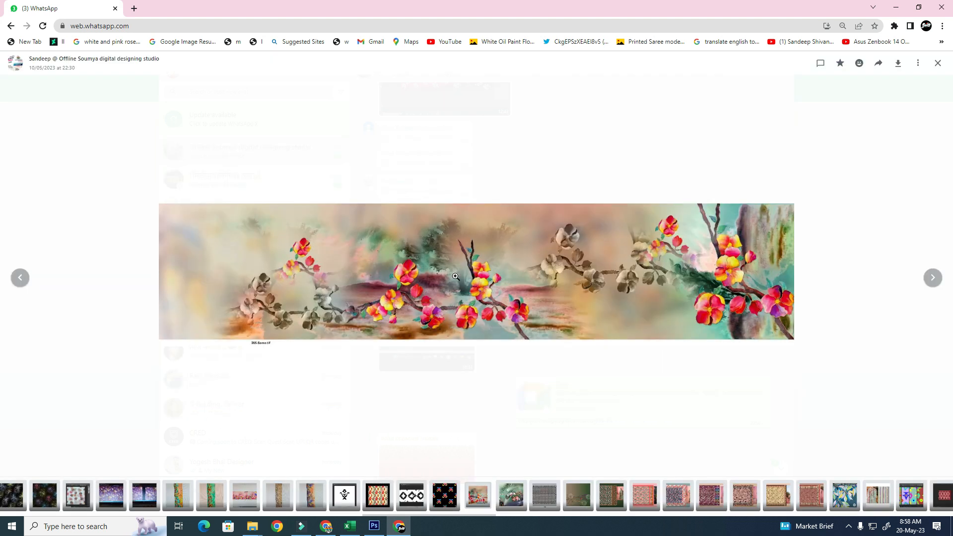
pyautogui.click(454, 305)
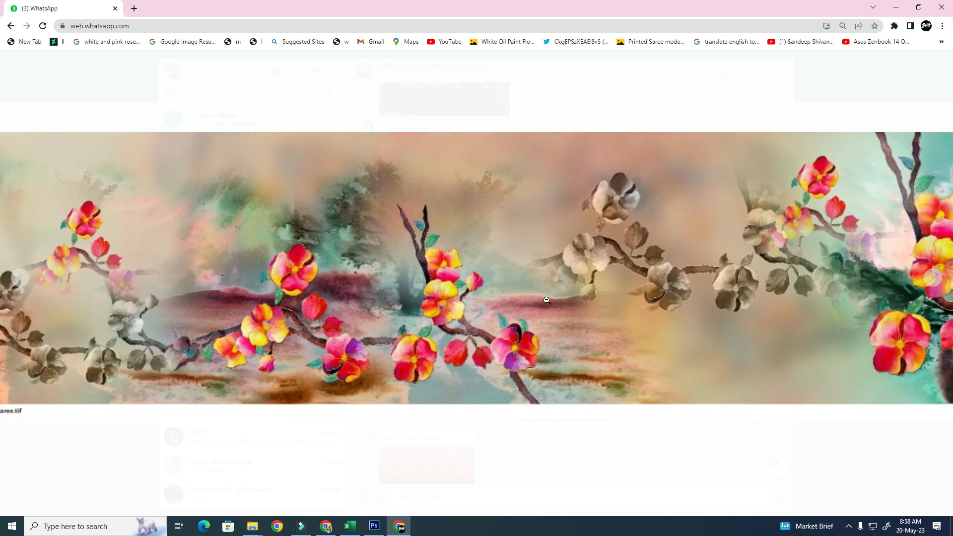
pyautogui.click(425, 249)
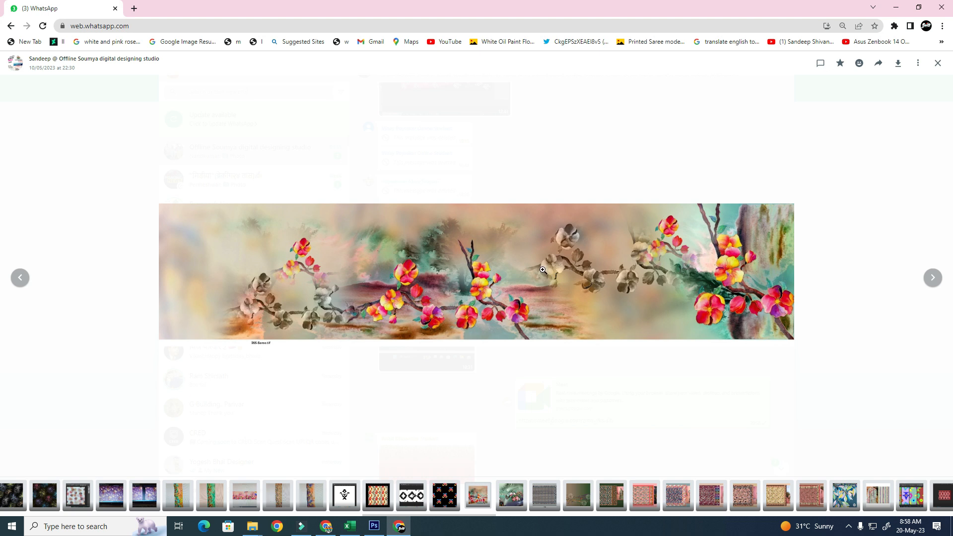
# Step: Copy the blossom-branch saree image, switch to Photoshop and paste it into a new 1600 × 360 pixel RGB document at 72 pixels/inch
pyautogui.rightClick(571, 261)
pyautogui.click(611, 291)
pyautogui.hotkey('alt', 'Tab')
pyautogui.hotkey('ctrl', 'n')
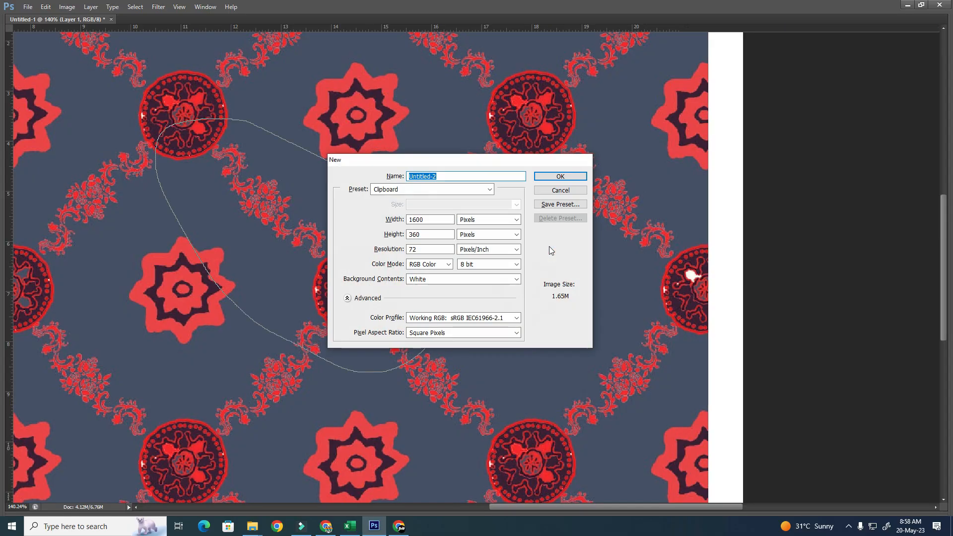
pyautogui.press('Return')
pyautogui.hotkey('ctrl', 'v')
pyautogui.scroll(2, 894, 441)
pyautogui.scroll(-2, 895, 441)
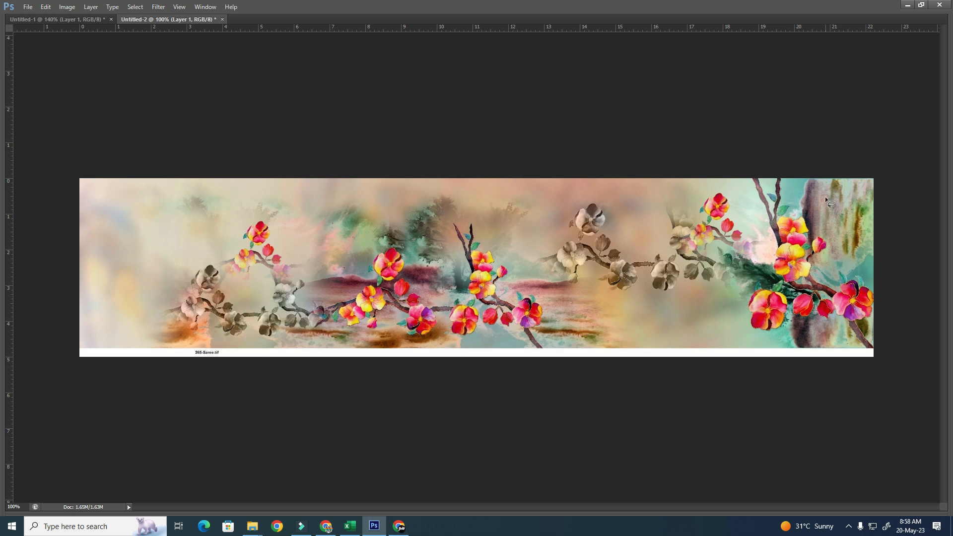
# Step: Outline areas of the pasted saree with selections across the blossom branches, background and edges to study the layout
pyautogui.moveTo(741, 284)
pyautogui.mouseDown()
pyautogui.moveTo(940, 252)
pyautogui.moveTo(755, 213)
pyautogui.moveTo(751, 199)
pyautogui.mouseUp()
pyautogui.moveTo(673, 178)
pyautogui.mouseDown()
pyautogui.moveTo(690, 198)
pyautogui.moveTo(628, 323)
pyautogui.moveTo(532, 234)
pyautogui.moveTo(428, 207)
pyautogui.moveTo(313, 237)
pyautogui.moveTo(237, 301)
pyautogui.moveTo(84, 366)
pyautogui.moveTo(40, 156)
pyautogui.moveTo(510, 82)
pyautogui.moveTo(676, 182)
pyautogui.mouseUp()
pyautogui.moveTo(445, 209)
pyautogui.mouseDown()
pyautogui.moveTo(256, 280)
pyautogui.moveTo(551, 356)
pyautogui.moveTo(452, 205)
pyautogui.moveTo(402, 206)
pyautogui.moveTo(372, 245)
pyautogui.moveTo(360, 234)
pyautogui.mouseUp()
pyautogui.moveTo(66, 168)
pyautogui.mouseDown()
pyautogui.moveTo(308, 372)
pyautogui.moveTo(334, 177)
pyautogui.moveTo(84, 181)
pyautogui.mouseUp()
pyautogui.moveTo(556, 343)
pyautogui.mouseDown()
pyautogui.moveTo(524, 274)
pyautogui.moveTo(487, 233)
pyautogui.moveTo(453, 263)
pyautogui.mouseUp()
pyautogui.moveTo(494, 337); pyautogui.dragTo(495, 337)
pyautogui.moveTo(837, 224)
pyautogui.mouseDown()
pyautogui.moveTo(720, 300)
pyautogui.moveTo(874, 248)
pyautogui.mouseUp()
pyautogui.click(731, 216)
pyautogui.moveTo(545, 304)
pyautogui.mouseDown()
pyautogui.moveTo(501, 245)
pyautogui.moveTo(439, 226)
pyautogui.moveTo(384, 250)
pyautogui.moveTo(332, 296)
pyautogui.moveTo(446, 346)
pyautogui.moveTo(561, 339)
pyautogui.moveTo(569, 305)
pyautogui.mouseUp()
pyautogui.moveTo(276, 260)
pyautogui.mouseDown()
pyautogui.moveTo(248, 280)
pyautogui.moveTo(276, 260)
pyautogui.mouseUp()
pyautogui.moveTo(78, 180)
pyautogui.mouseDown()
pyautogui.moveTo(67, 341)
pyautogui.moveTo(395, 366)
pyautogui.moveTo(796, 437)
pyautogui.moveTo(920, 305)
pyautogui.moveTo(818, 116)
pyautogui.moveTo(332, 130)
pyautogui.moveTo(85, 229)
pyautogui.mouseUp()
pyautogui.hotkey('ctrl', 'd')
pyautogui.moveTo(183, 164)
pyautogui.mouseDown()
pyautogui.moveTo(160, 448)
pyautogui.moveTo(894, 427)
pyautogui.moveTo(105, 144)
pyautogui.moveTo(134, 274)
pyautogui.mouseUp()
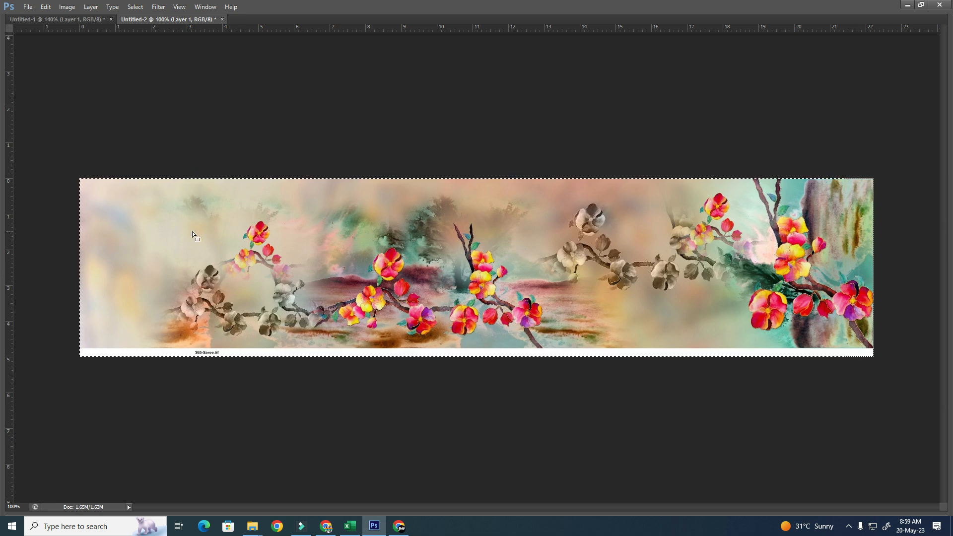